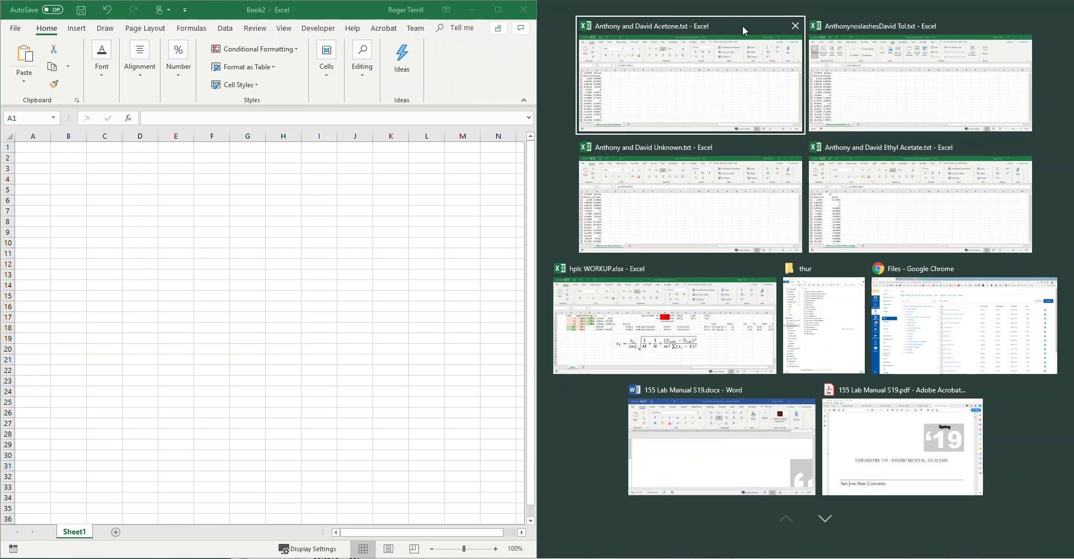
# Copy the wavenumber and intensity columns A and B from the acetone data file into Book2, starting at cell A1
pyautogui.click(712, 70)
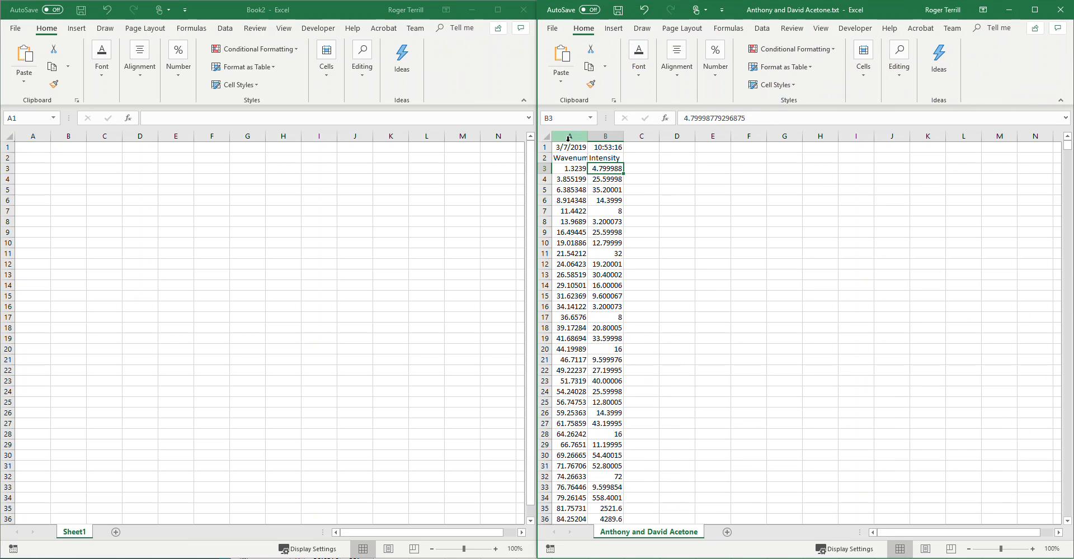
pyautogui.moveTo(571, 138); pyautogui.dragTo(607, 137)
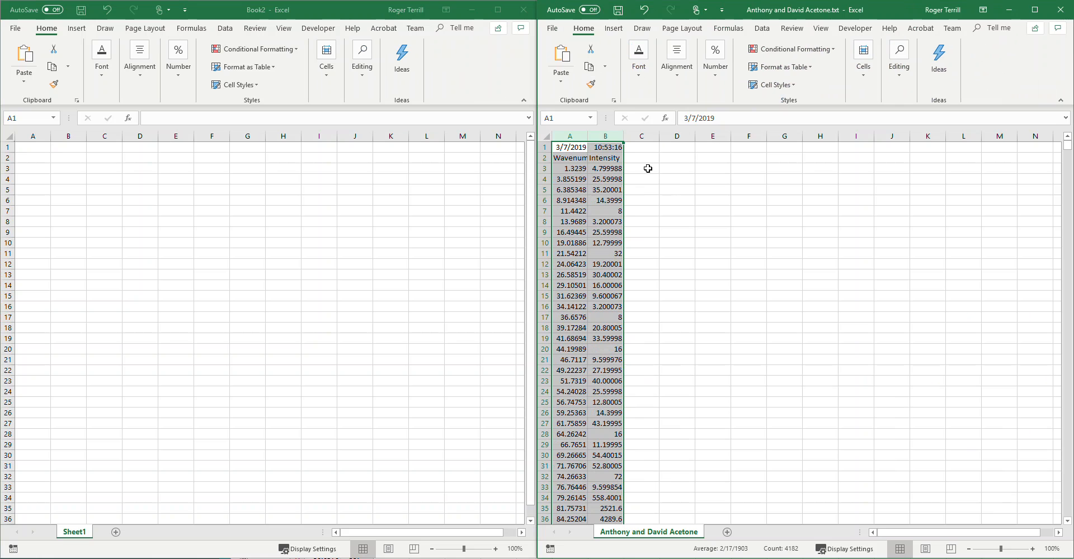
pyautogui.hotkey('ctrl', 'c')
pyautogui.click(33, 148)
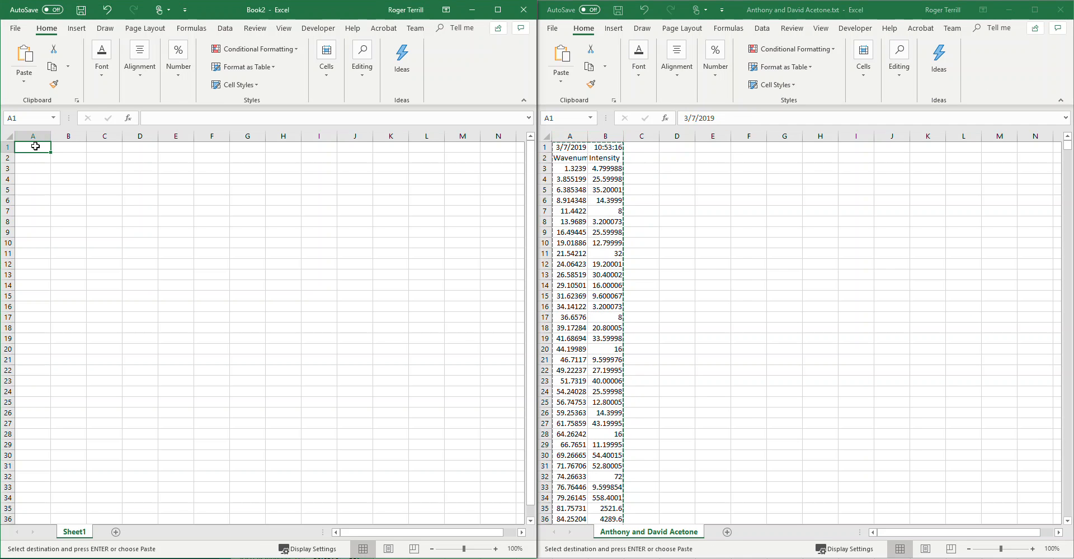
pyautogui.hotkey('ctrl', 'v')
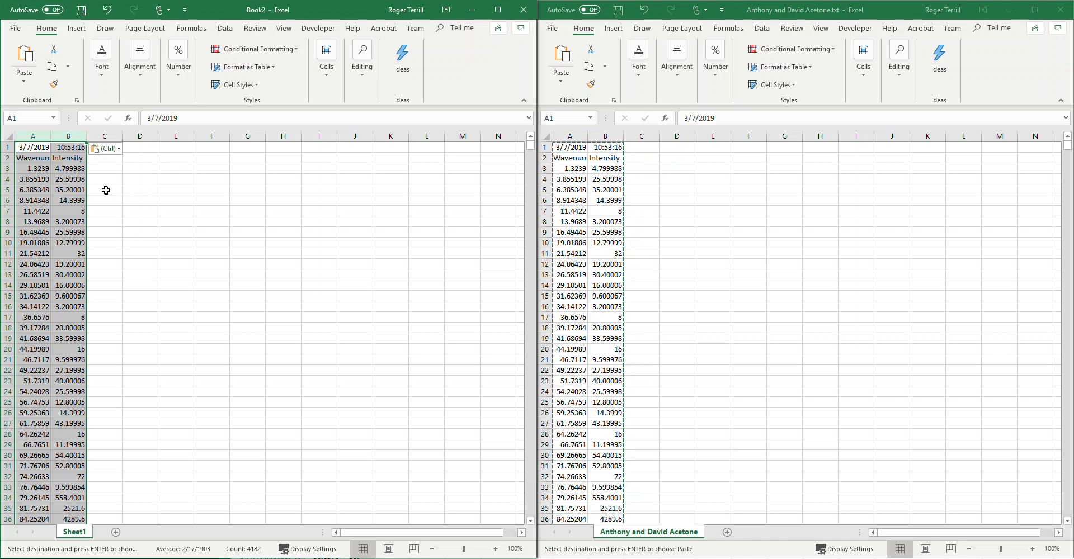
# Replace the intensity header in cell B2 of Book2 with Acetone
pyautogui.click(77, 155)
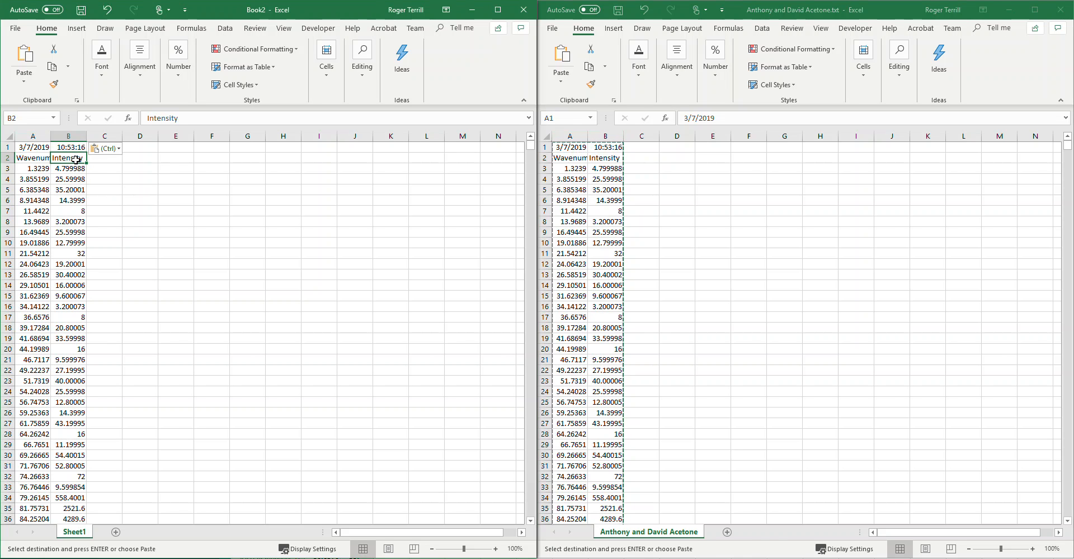
pyautogui.write('A')
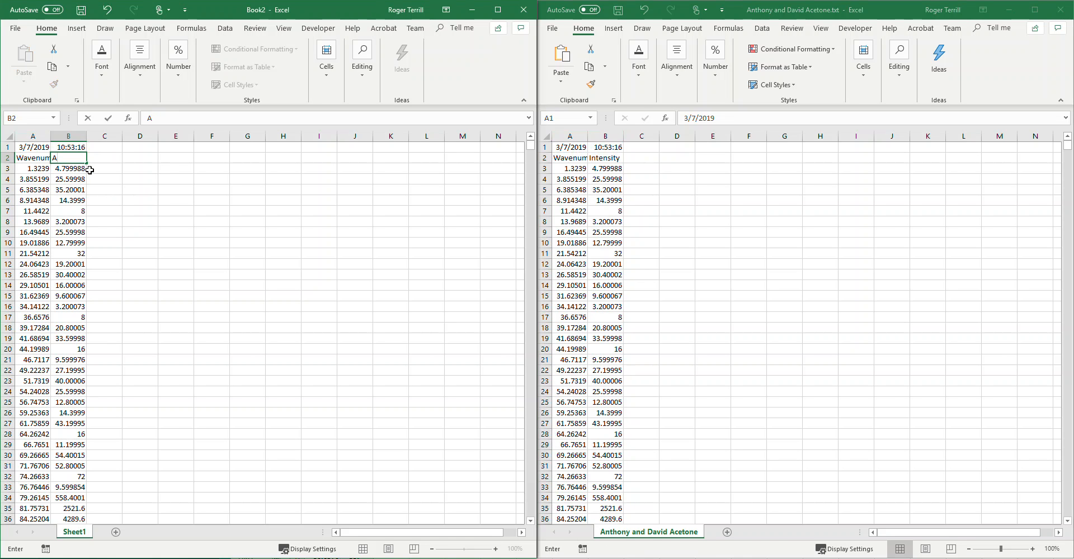
pyautogui.write('cetone')
pyautogui.press('Return')
pyautogui.click(98, 158)
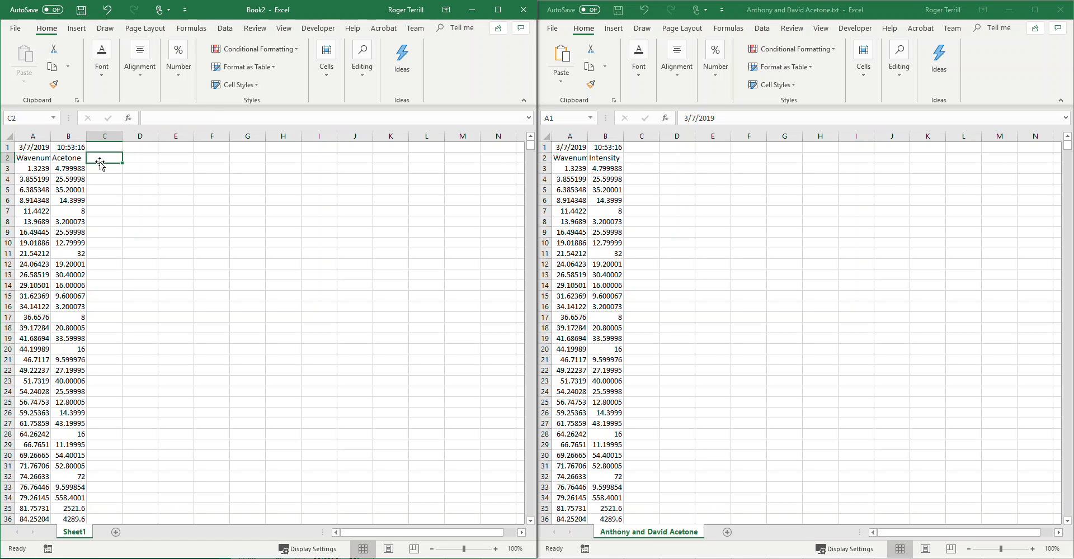
# Close the acetone data file and spread out the ethyl acetate, toluene and unknown workbook windows so each is reachable
pyautogui.hotkey('ctrl', 'a')
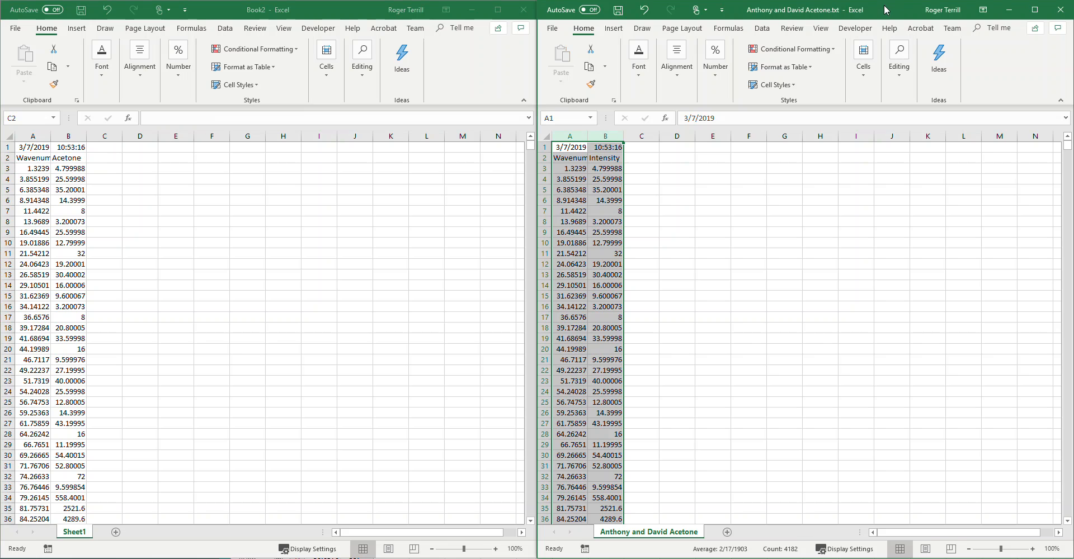
pyautogui.click(1060, 10)
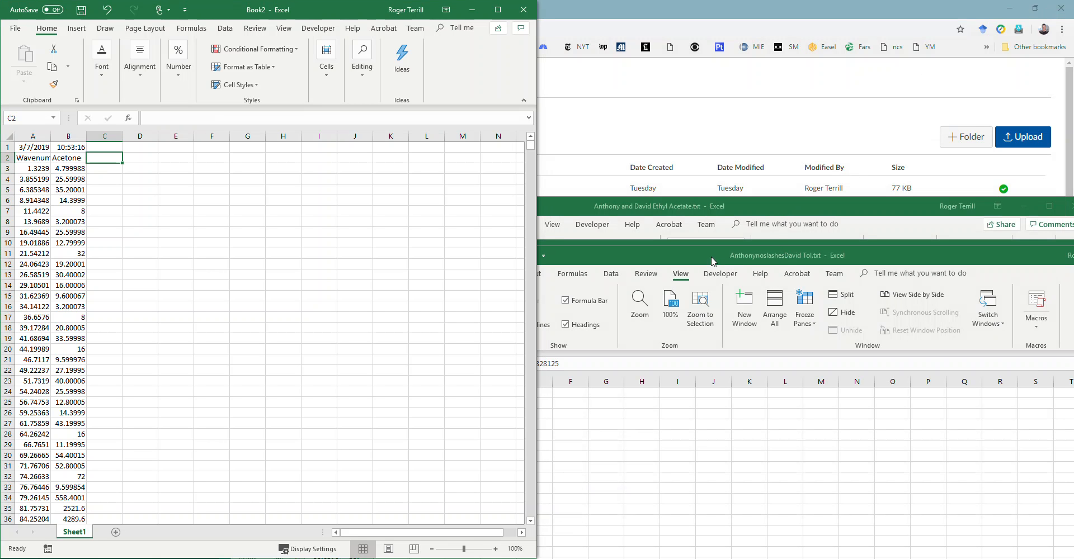
pyautogui.click(714, 207)
pyautogui.moveTo(714, 207); pyautogui.dragTo(685, 33)
pyautogui.click(882, 450)
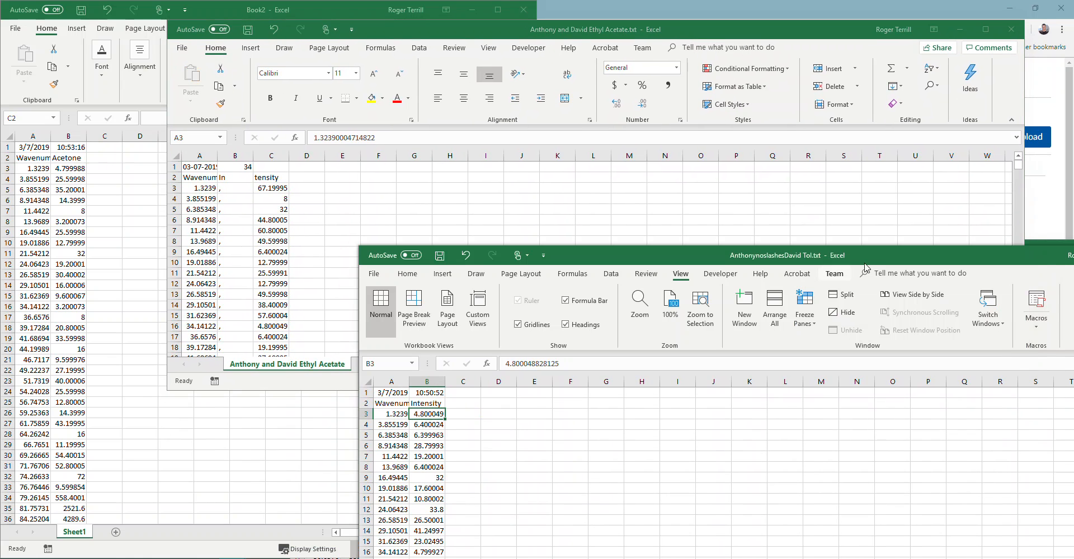
pyautogui.moveTo(882, 257); pyautogui.dragTo(706, 71)
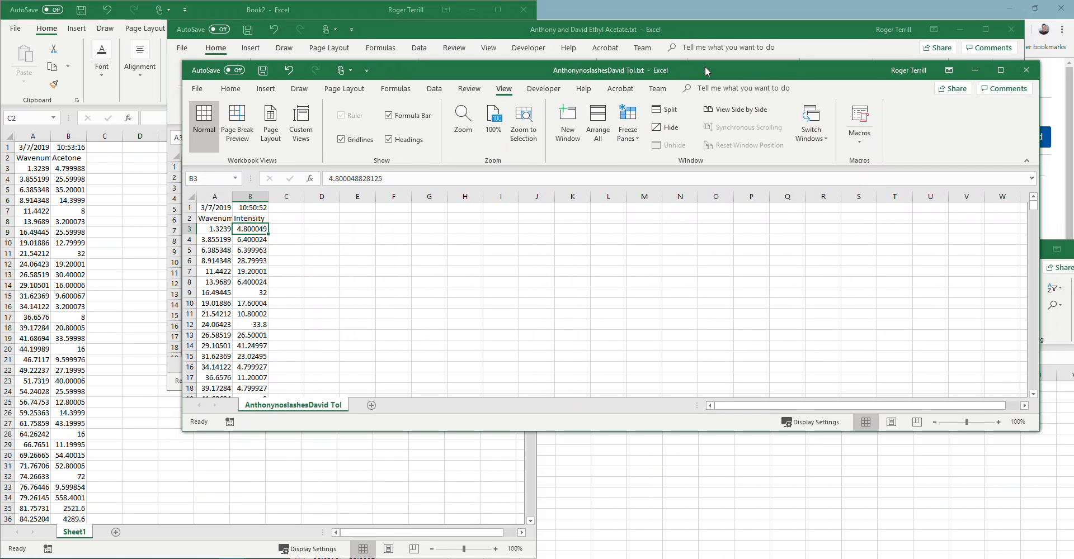
pyautogui.moveTo(706, 71); pyautogui.dragTo(655, 76)
pyautogui.click(1036, 330)
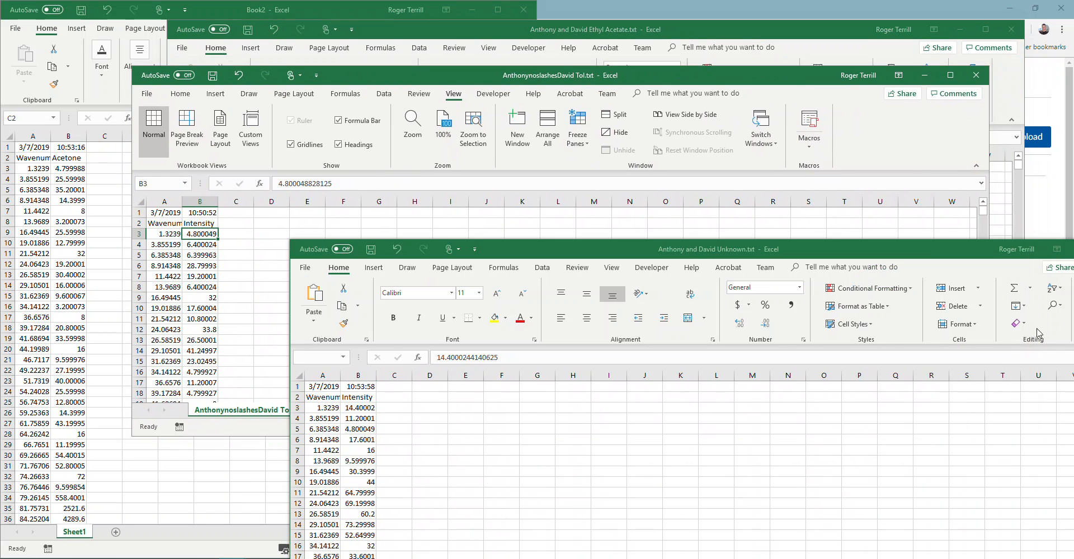
pyautogui.moveTo(886, 246); pyautogui.dragTo(769, 155)
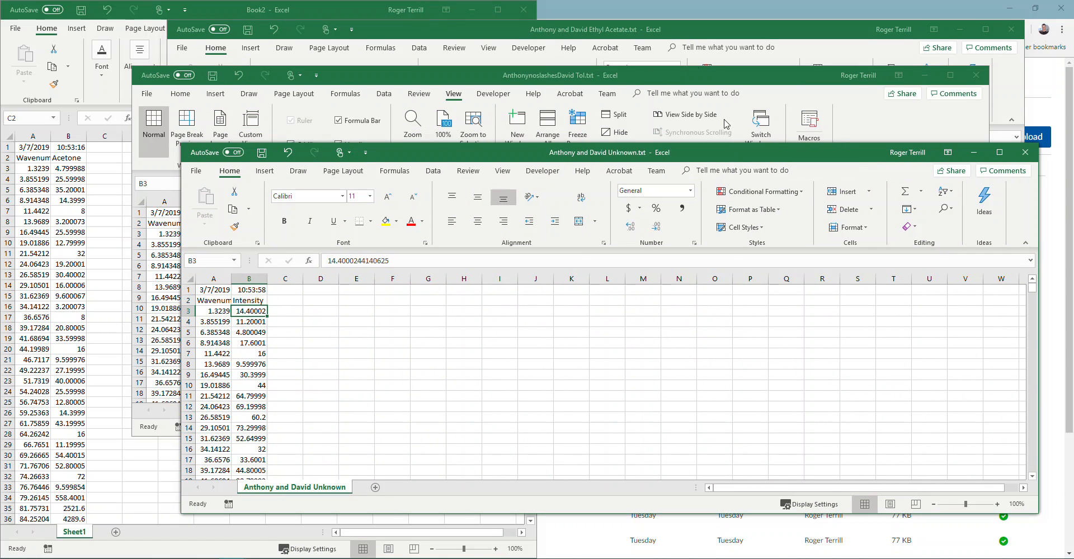
# Copy the intensity column B from the toluene data file into column C of Book2
pyautogui.click(699, 81)
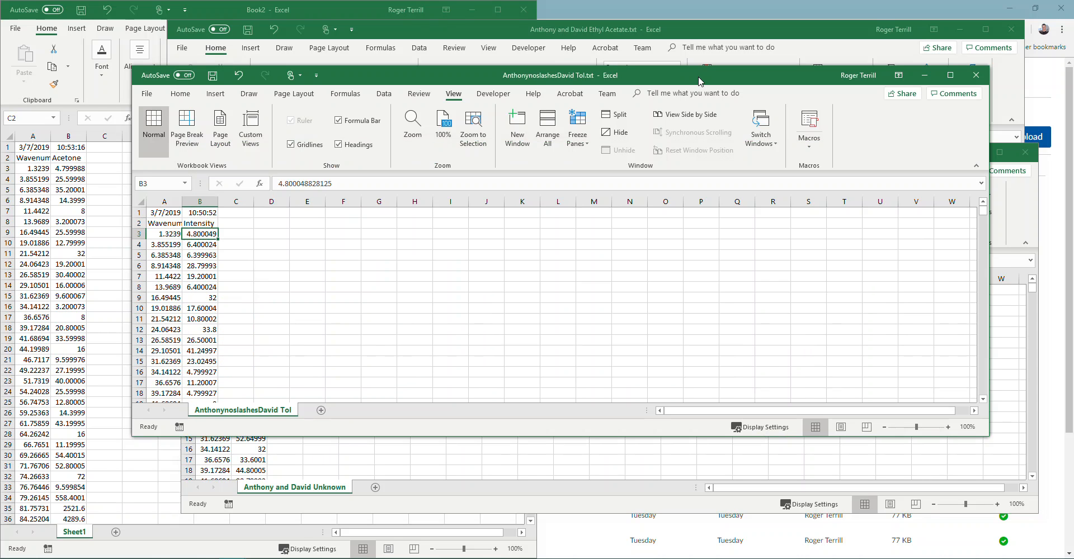
pyautogui.click(207, 199)
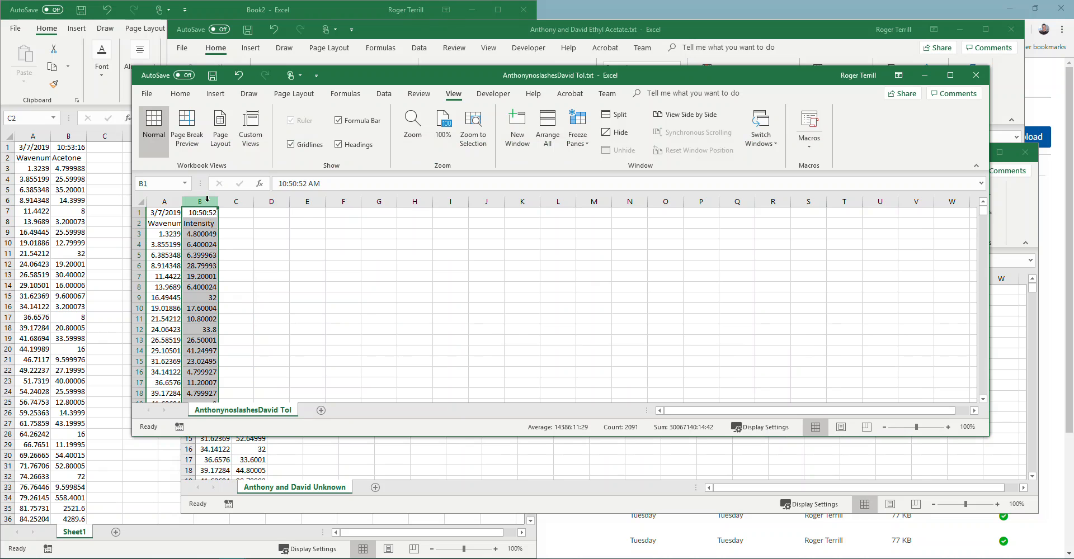
pyautogui.hotkey('ctrl', 'c')
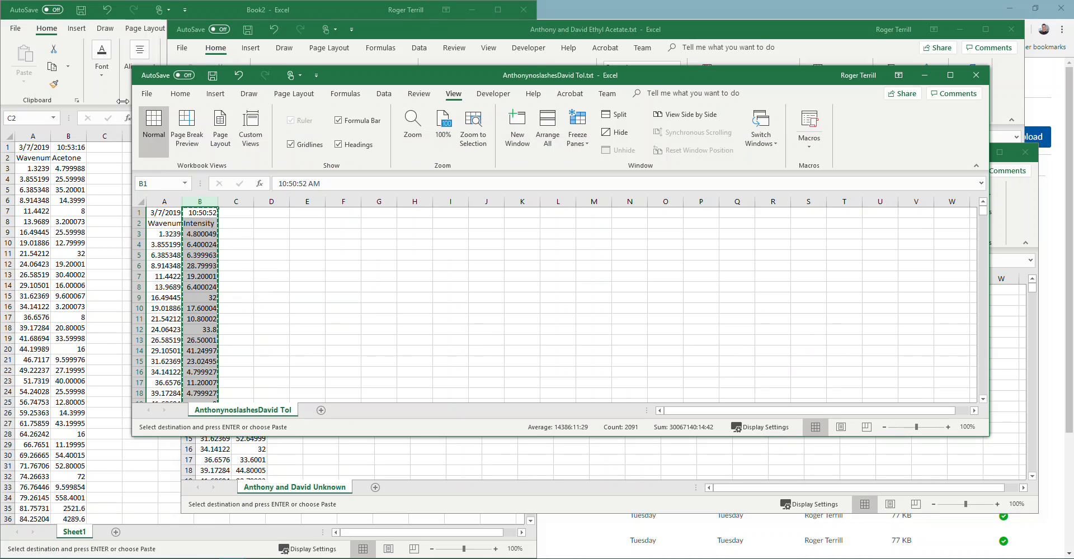
pyautogui.click(96, 147)
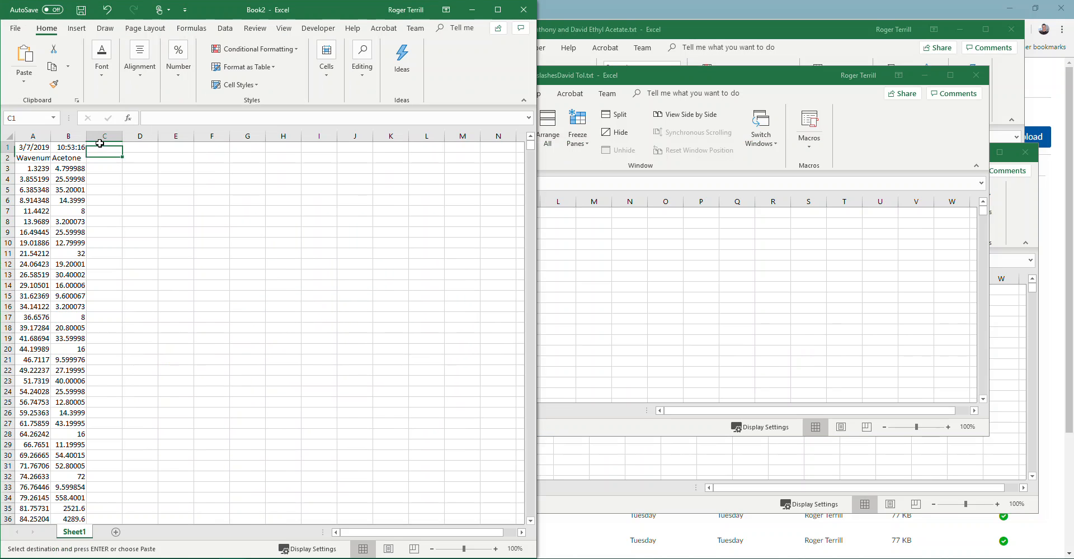
pyautogui.click(103, 136)
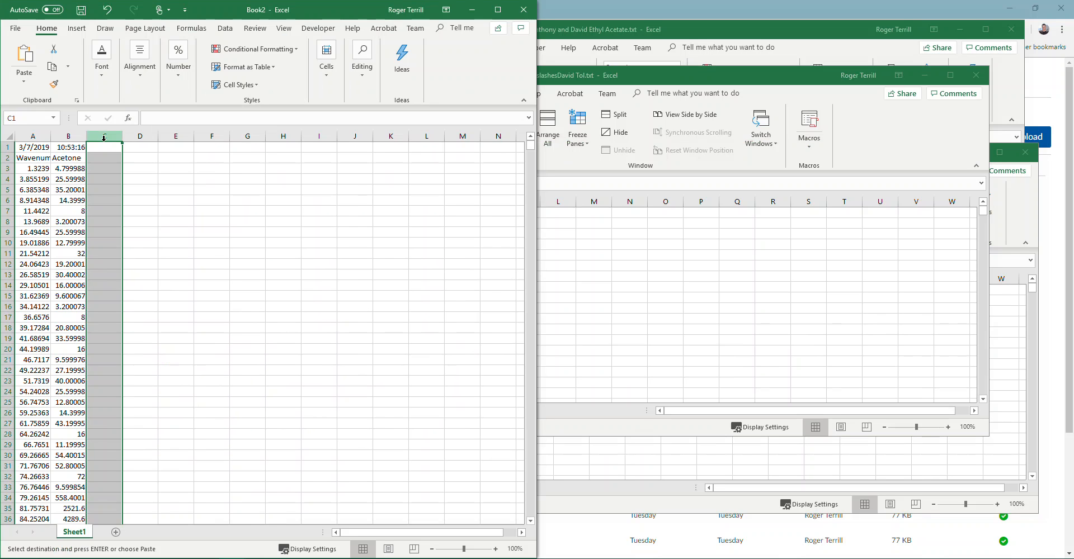
pyautogui.hotkey('ctrl', 'v')
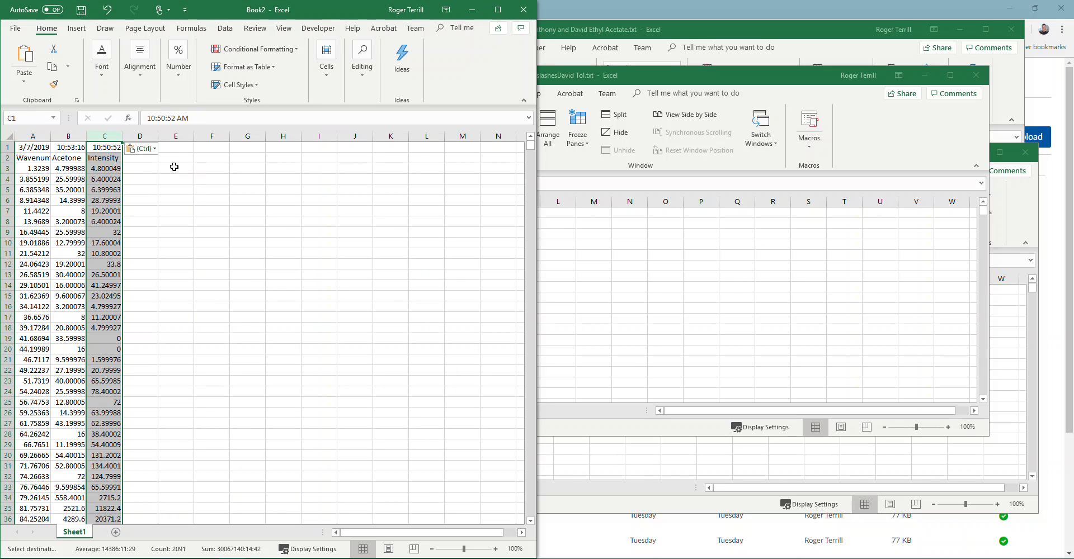
# Replace the header in cell C2 of Book2 with Toluene and close the toluene data file
pyautogui.doubleClick(116, 157)
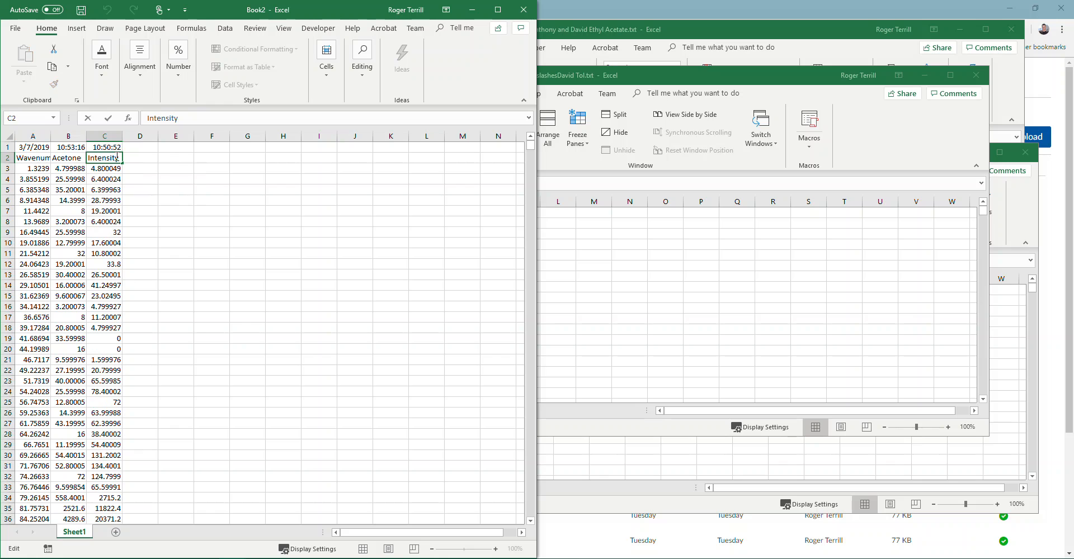
pyautogui.moveTo(120, 157); pyautogui.dragTo(41, 151)
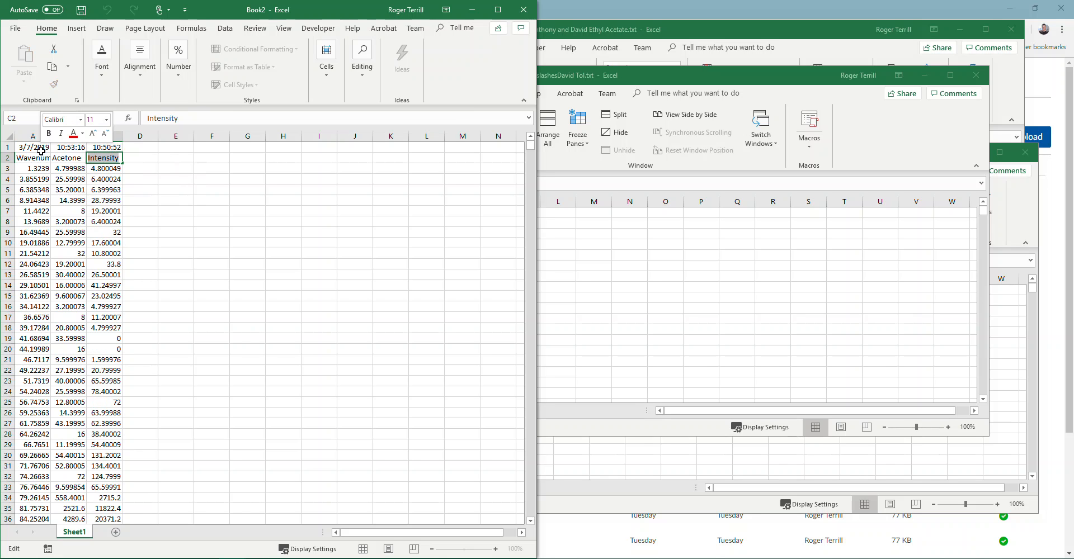
pyautogui.write('To')
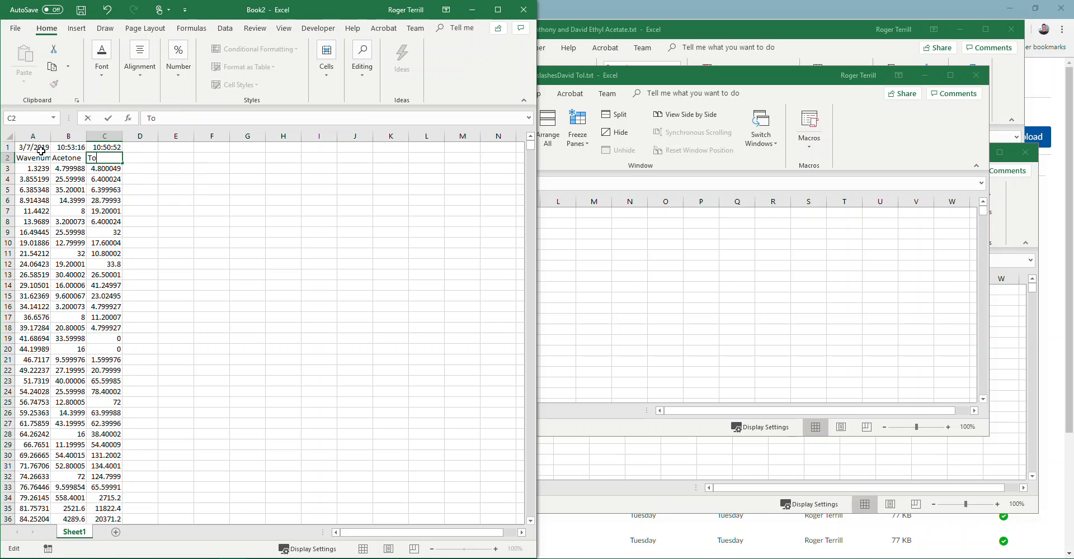
pyautogui.write('luene')
pyautogui.press('Return')
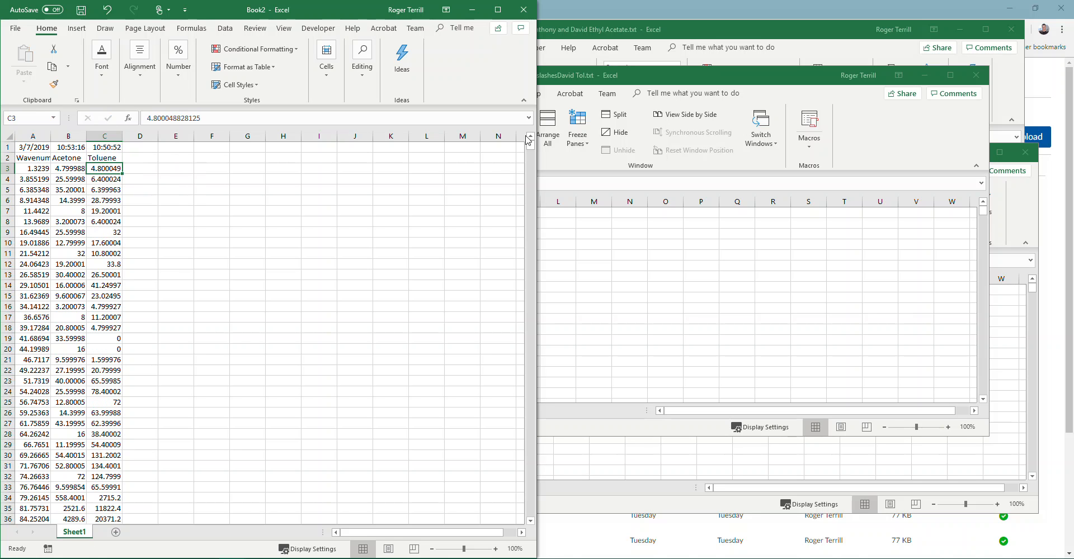
pyautogui.click(692, 79)
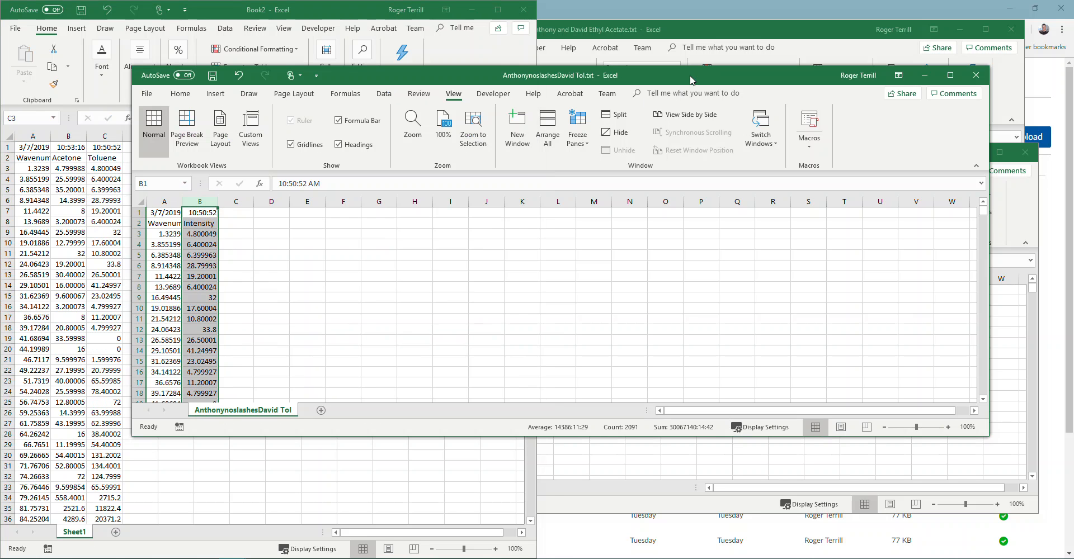
pyautogui.click(976, 74)
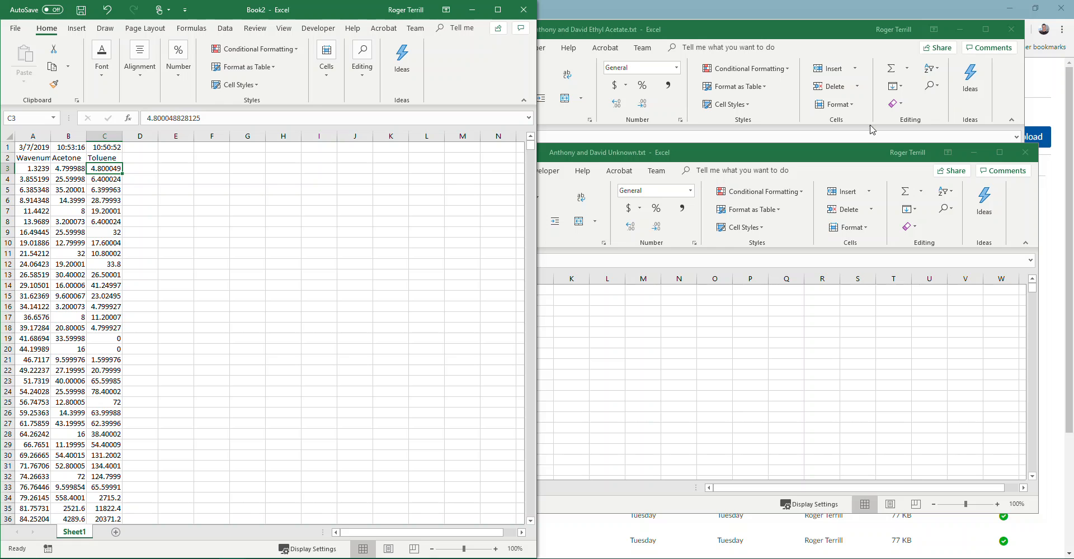
# Copy the intensity values in column C of the ethyl acetate data file into column D of Book2
pyautogui.click(788, 29)
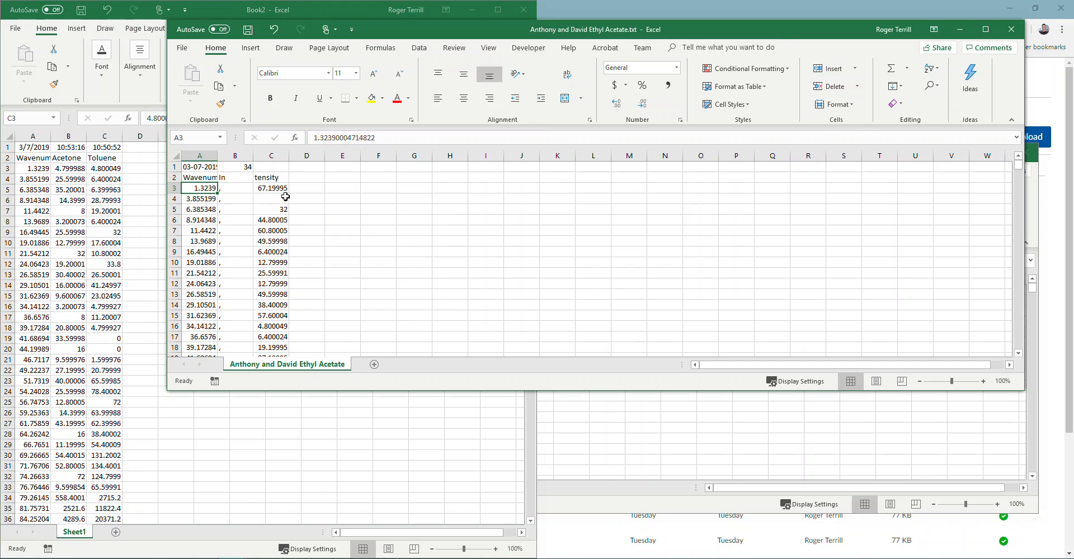
pyautogui.click(279, 155)
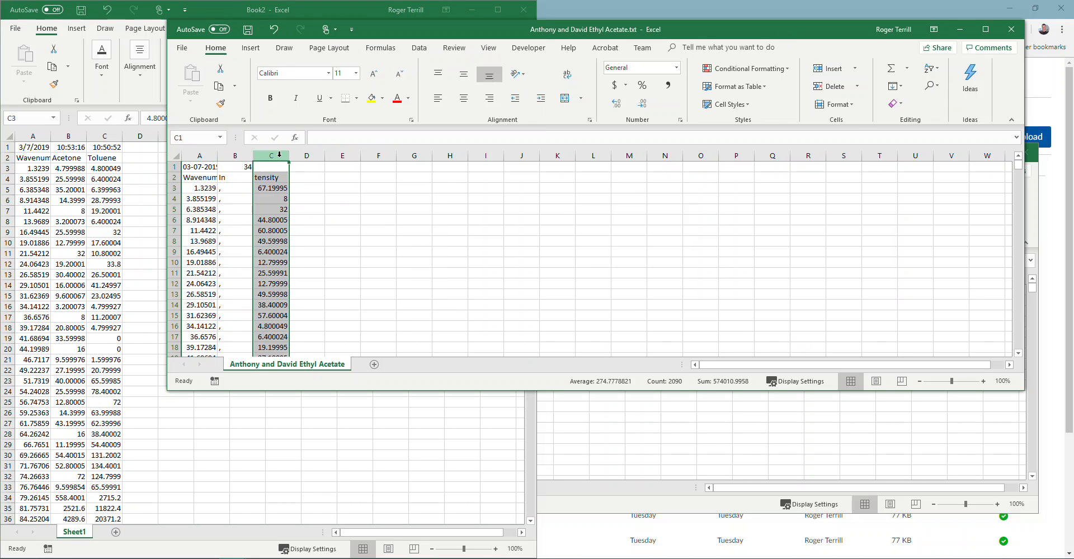
pyautogui.hotkey('ctrl', 'c')
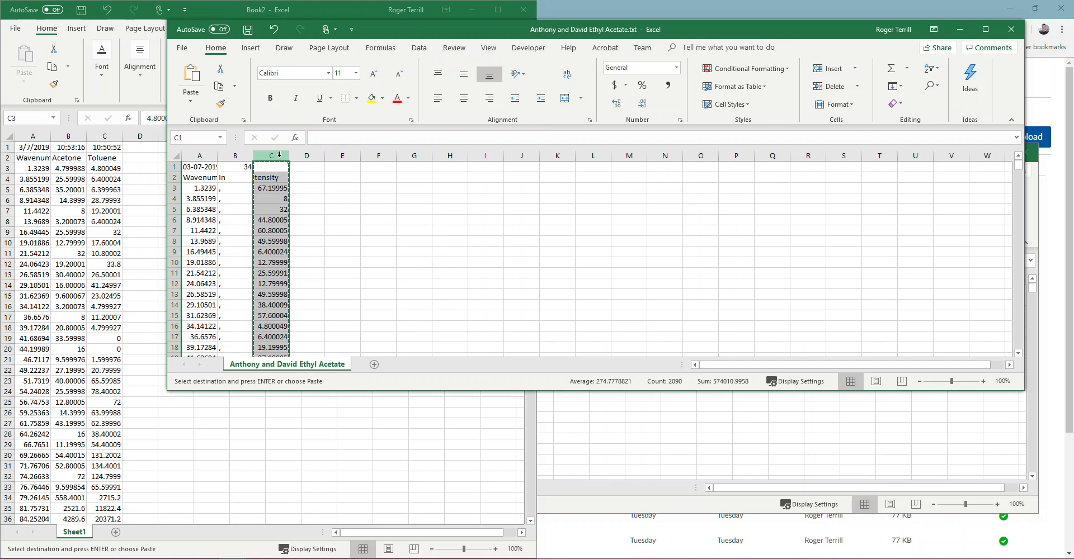
pyautogui.click(140, 139)
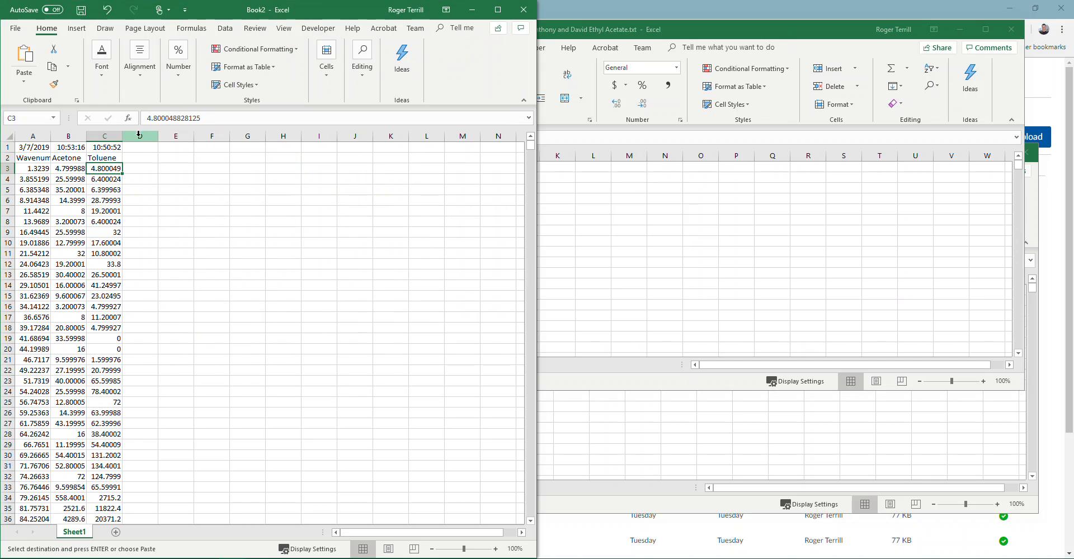
pyautogui.click(138, 137)
pyautogui.hotkey('ctrl', 'v')
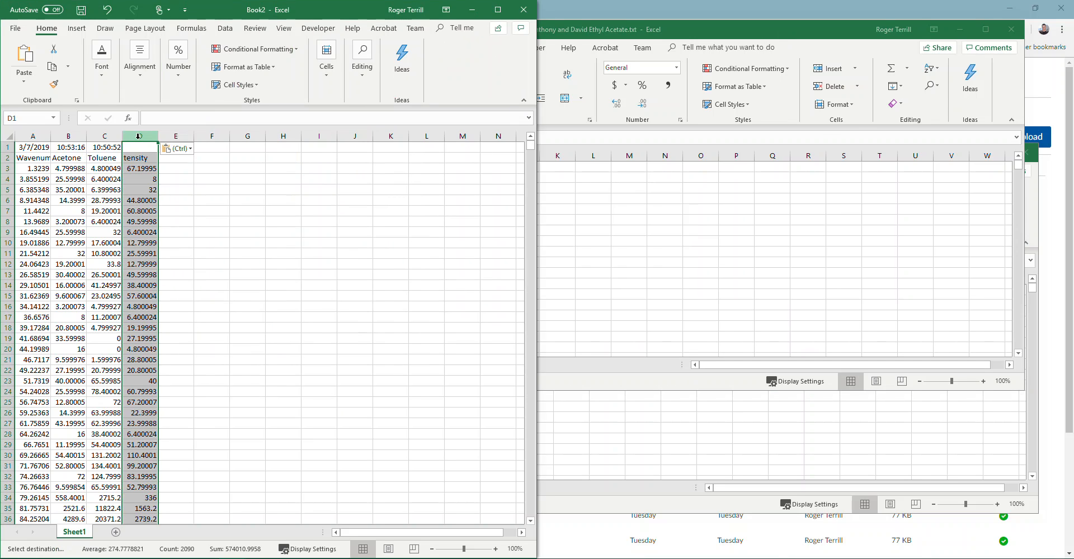
# Replace the header in cell D2 of Book2 with Ethyl Acetate and close the ethyl acetate data file
pyautogui.click(214, 182)
pyautogui.doubleClick(144, 157)
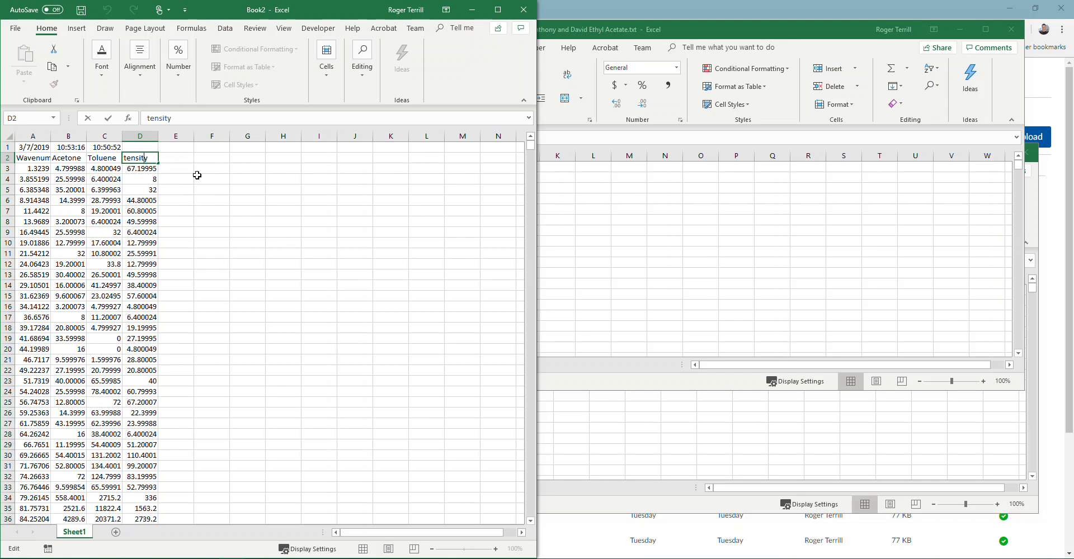
pyautogui.moveTo(150, 158); pyautogui.dragTo(108, 159)
pyautogui.write('Ethyl Acetate')
pyautogui.press('Return')
pyautogui.press('Up')
pyautogui.press('Up')
pyautogui.press('Down')
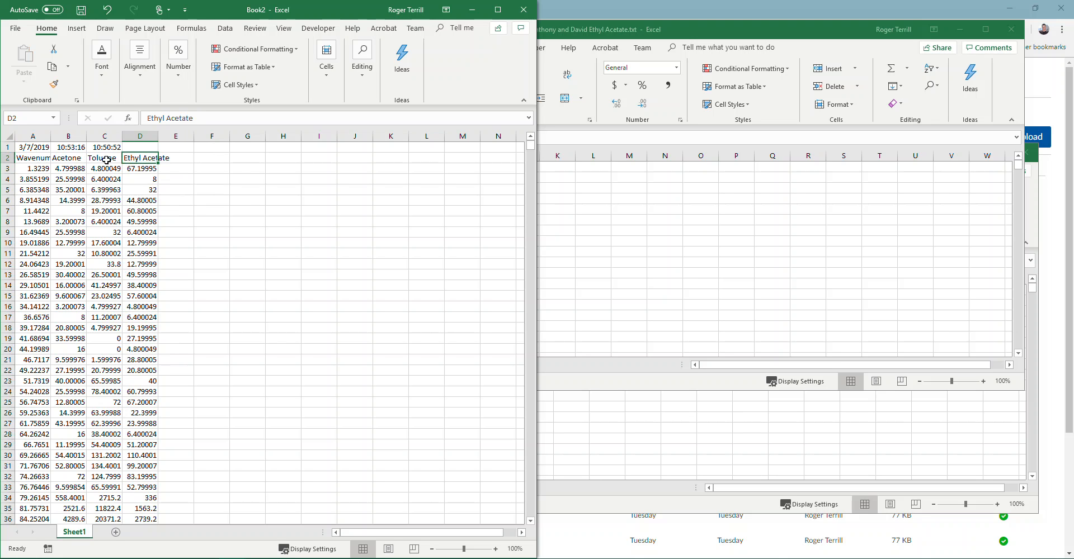
pyautogui.press('Right')
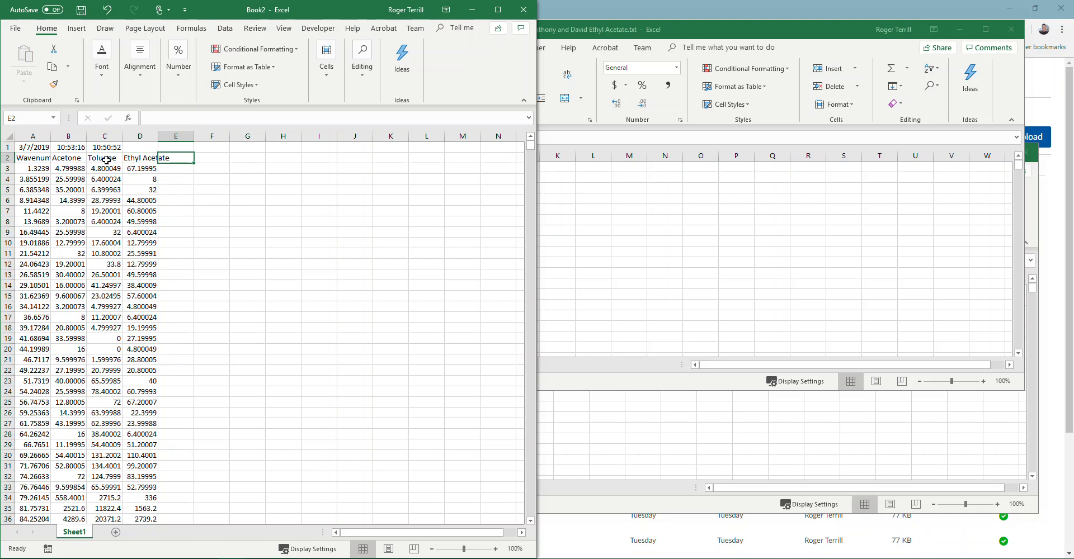
pyautogui.click(692, 36)
pyautogui.click(1011, 30)
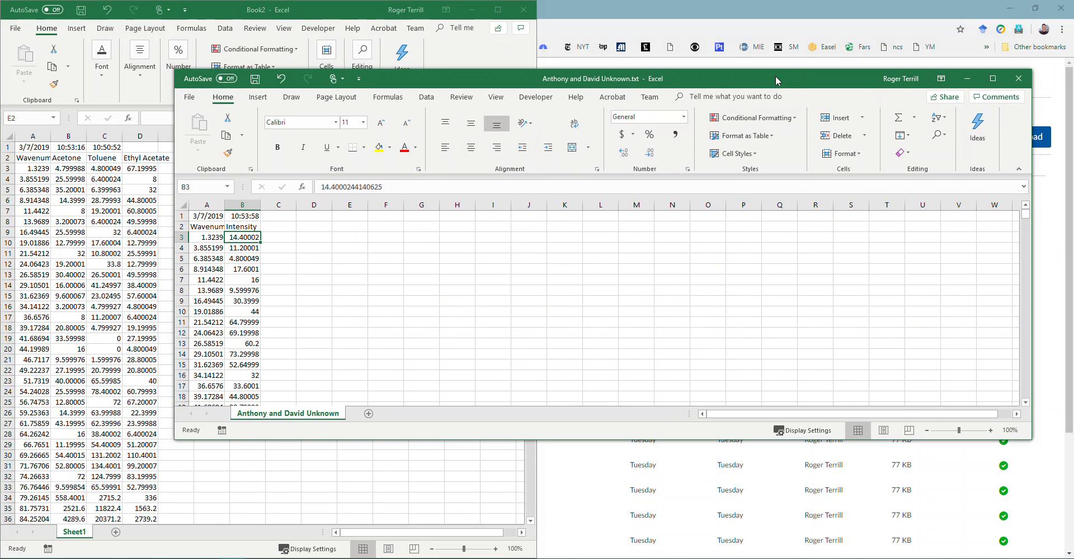
# Copy the intensity values in column B of the unknown data file into column E of Book2
pyautogui.click(243, 205)
pyautogui.hotkey('ctrl', 'c')
pyautogui.click(343, 10)
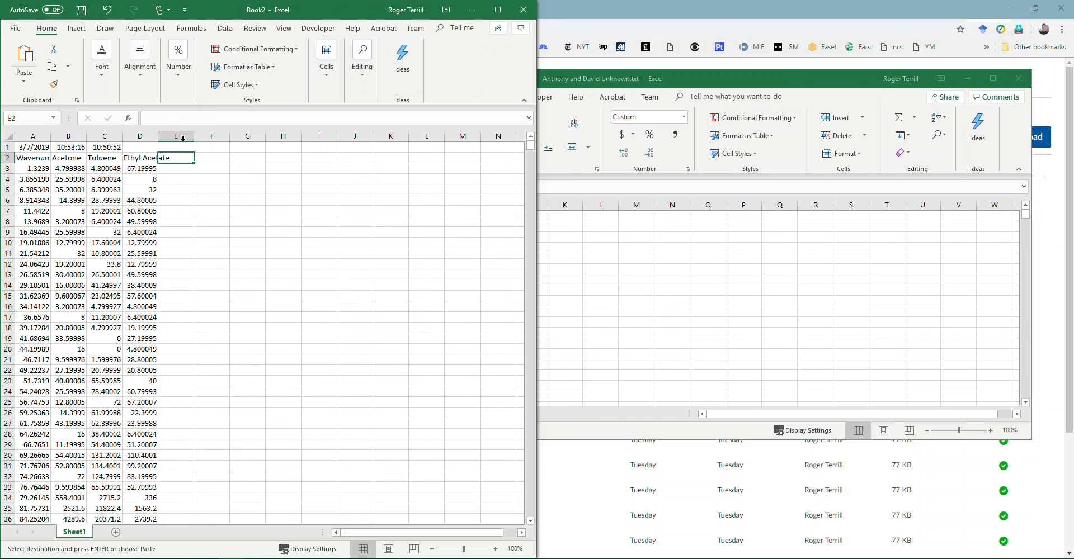
pyautogui.click(185, 137)
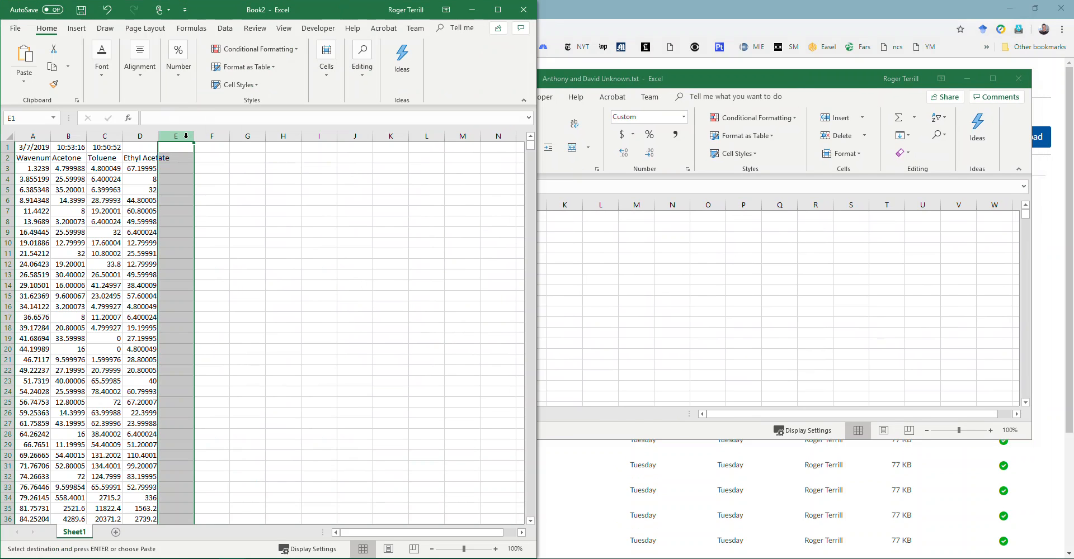
pyautogui.hotkey('ctrl', 'v')
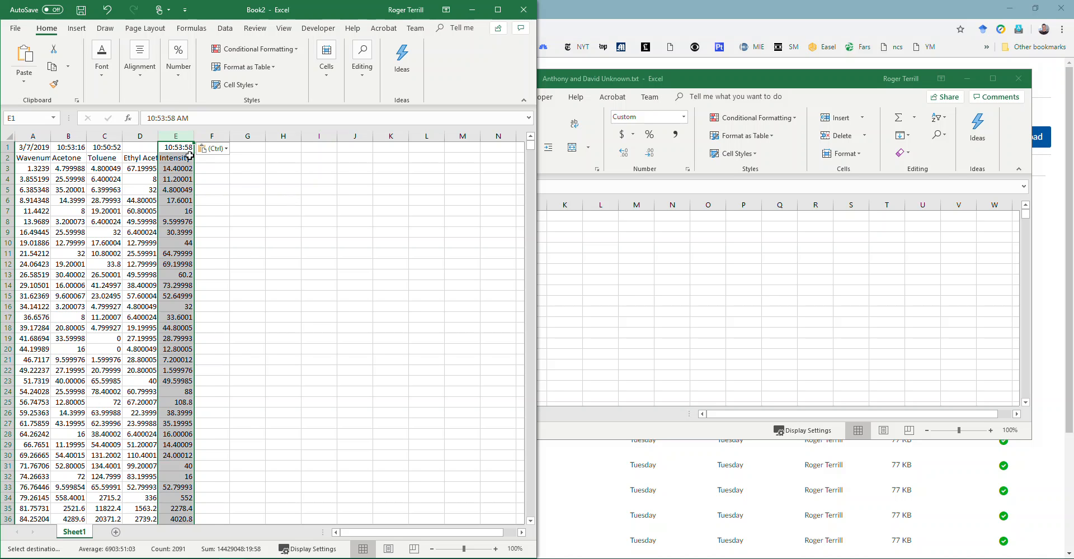
# Replace the header in cell E2 of Book2 with Unknown
pyautogui.click(190, 156)
pyautogui.doubleClick(190, 156)
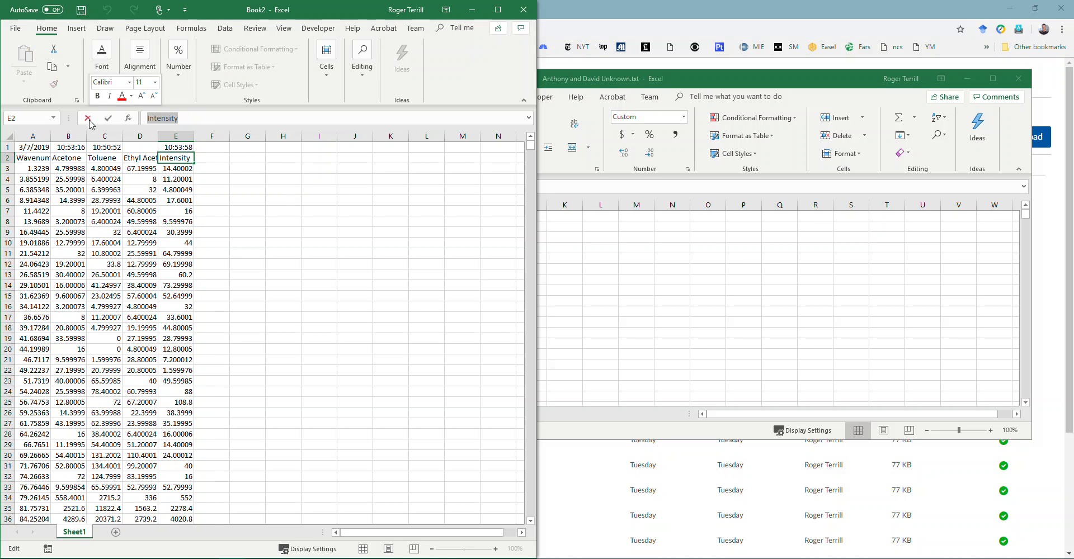
pyautogui.write('Unknown')
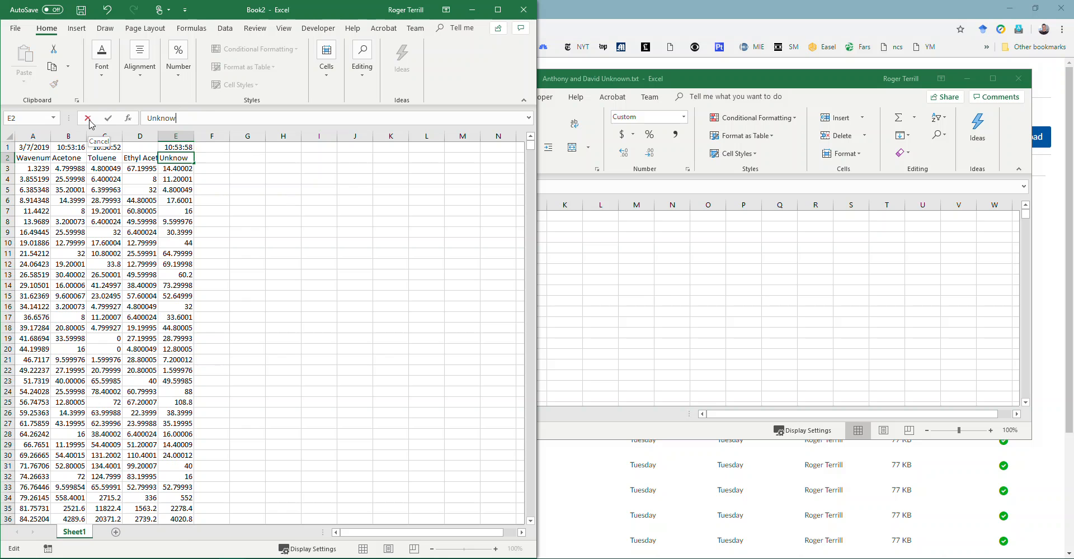
pyautogui.press('Return')
# Close the unknown data file and maximize the Book2 window
pyautogui.click(245, 188)
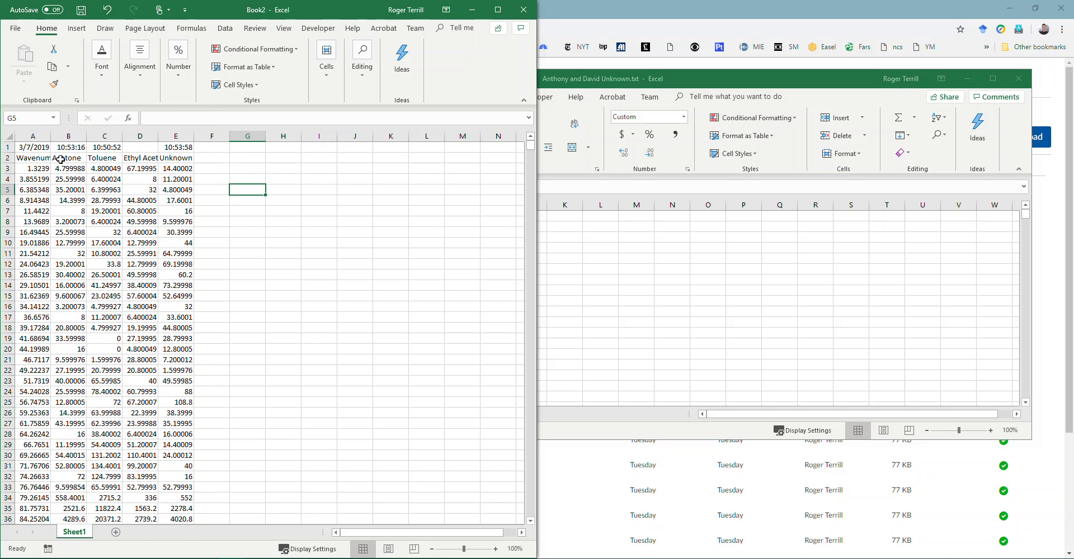
pyautogui.click(594, 79)
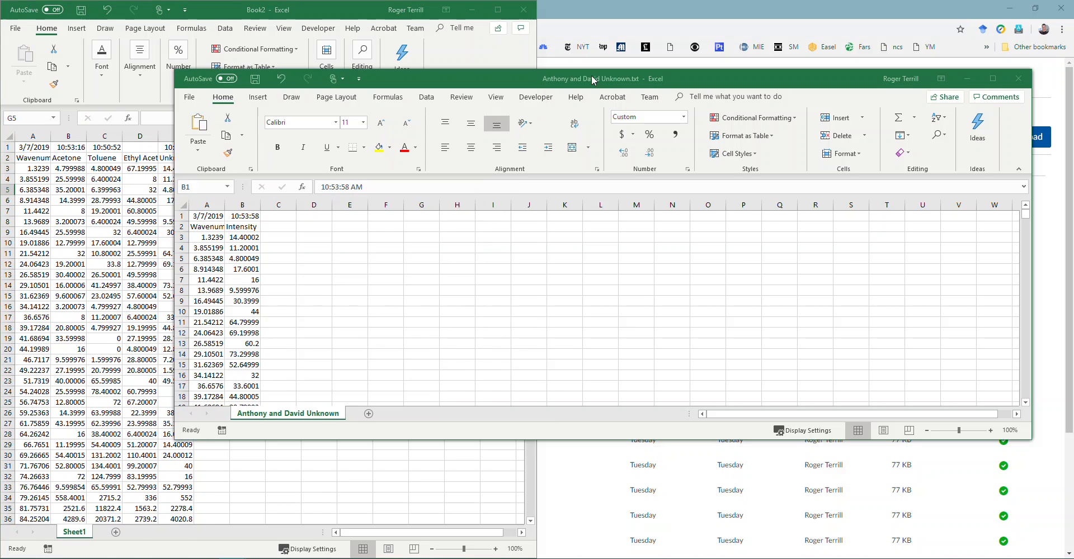
pyautogui.click(1018, 79)
pyautogui.click(327, 213)
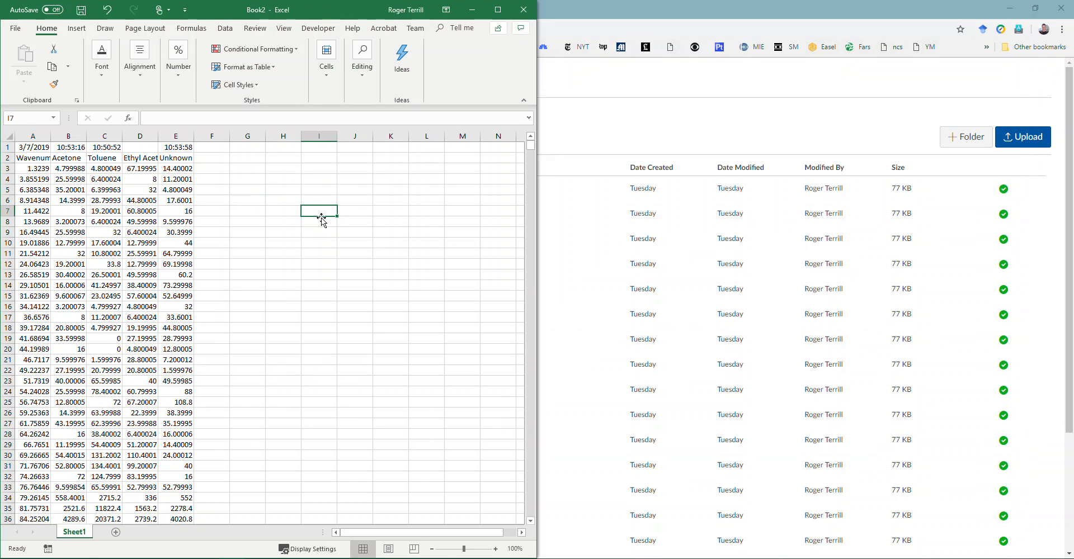
pyautogui.click(497, 10)
pyautogui.click(469, 191)
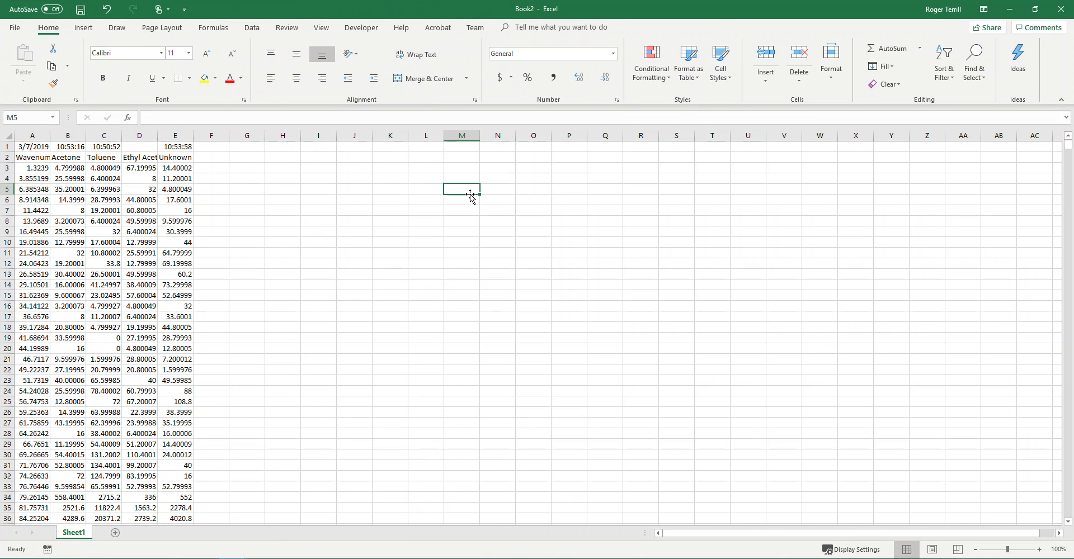
pyautogui.click(42, 167)
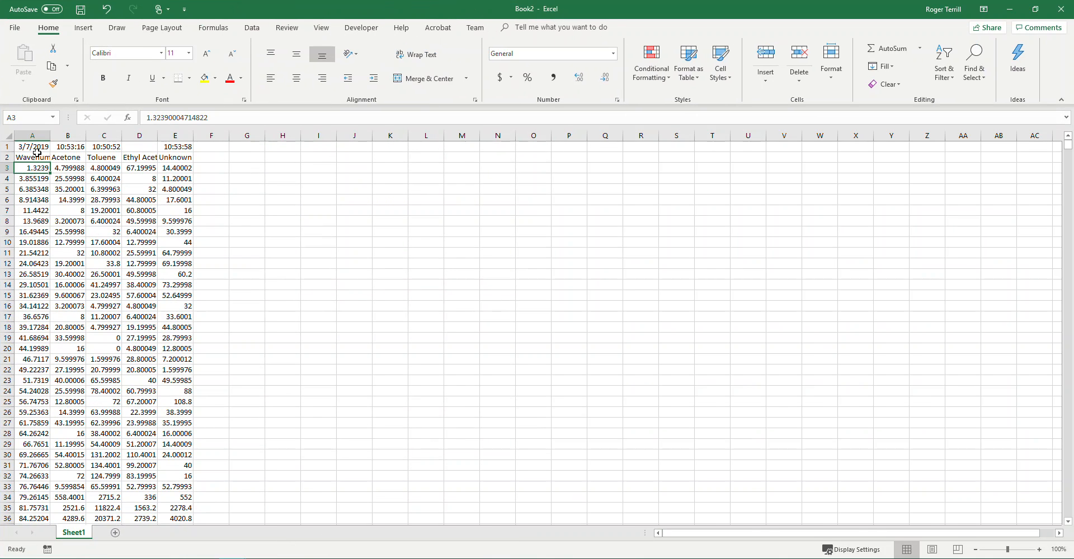
pyautogui.click(28, 180)
pyautogui.click(34, 168)
pyautogui.click(245, 159)
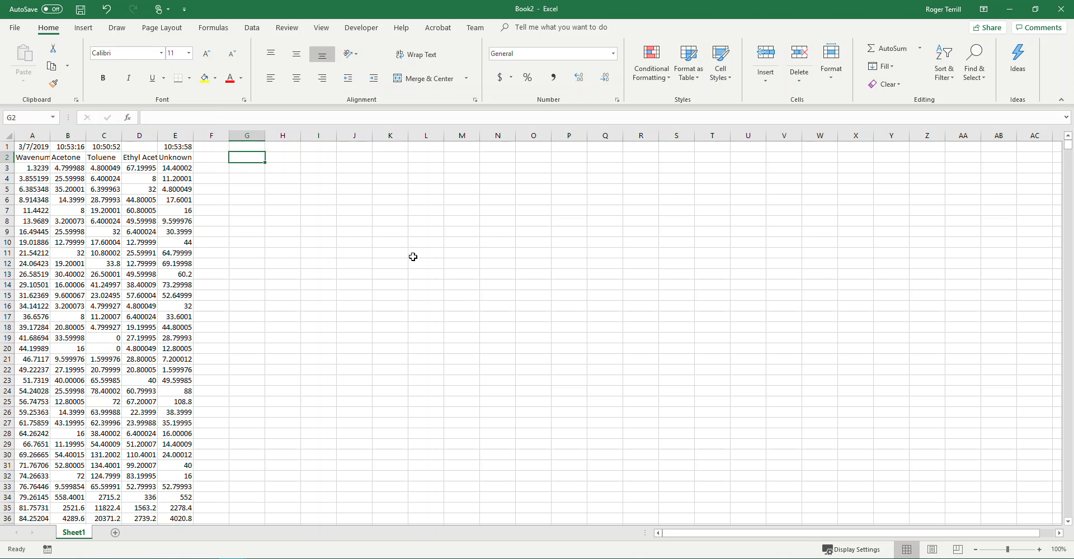
pyautogui.click(183, 167)
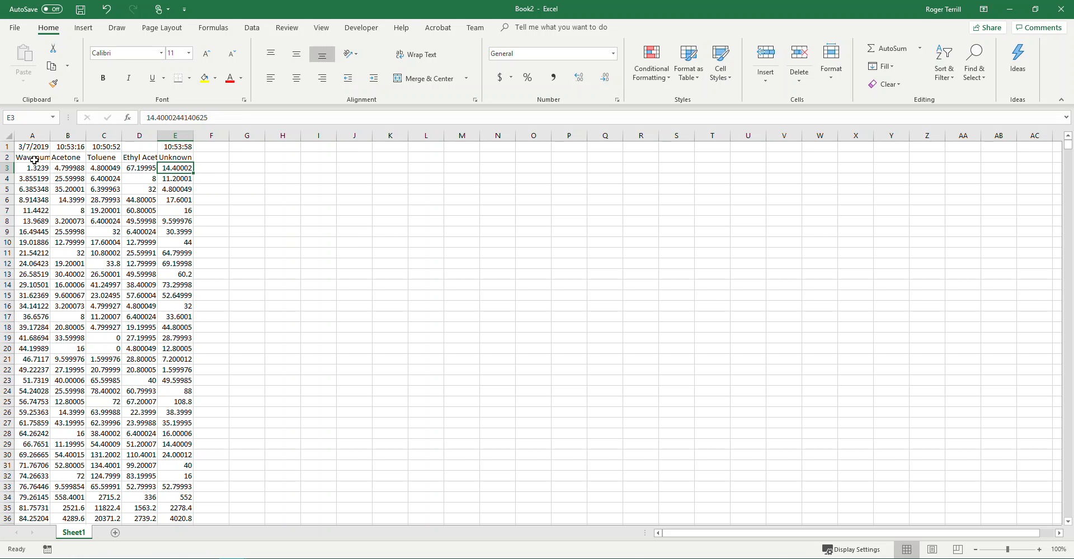
# Insert a scatter chart with straight lines and no markers from the headers and all data in A2:E2091
pyautogui.moveTo(34, 158); pyautogui.dragTo(167, 168)
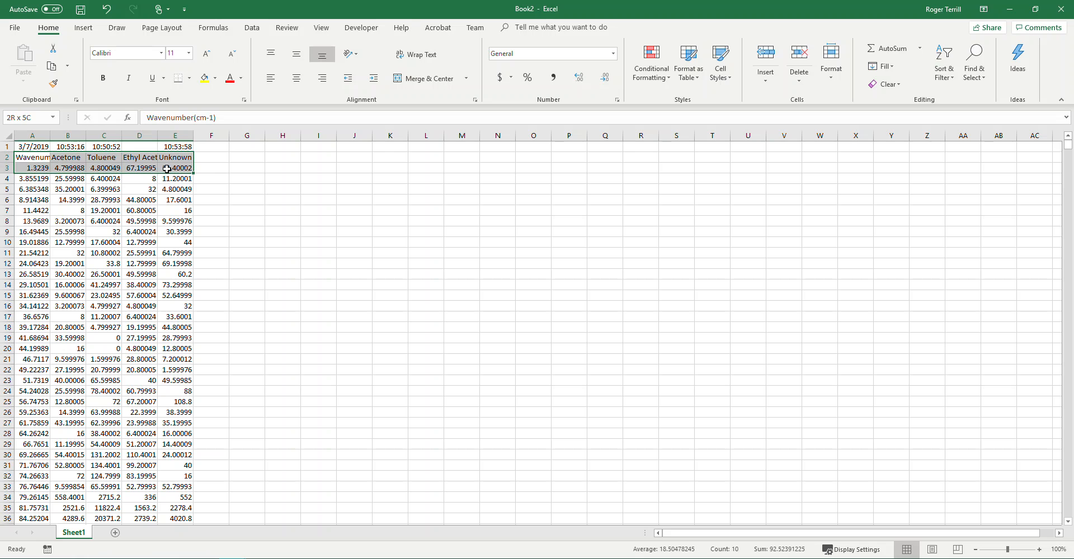
pyautogui.hotkey('ctrl', 'shift', 'Down')
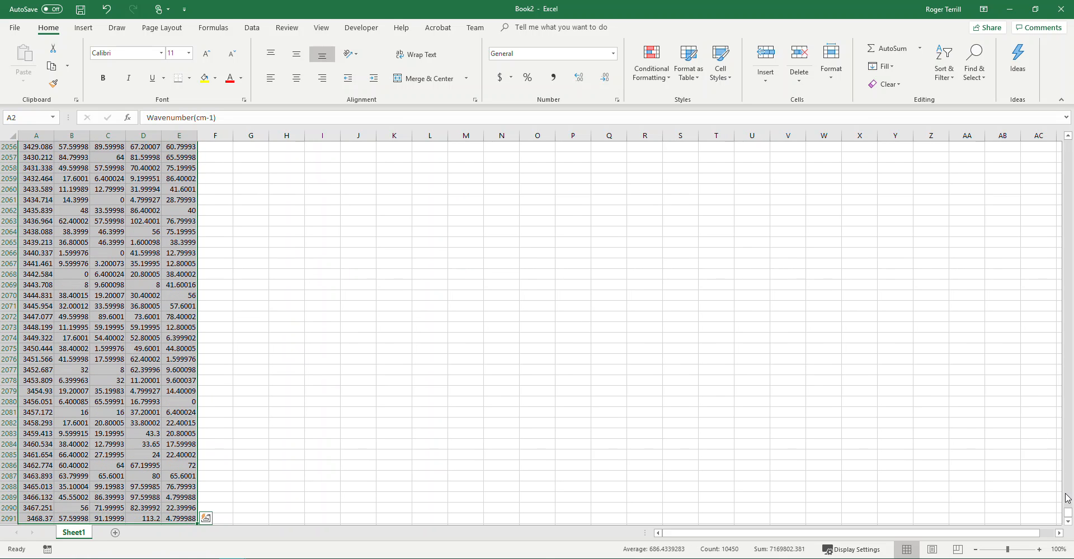
pyautogui.moveTo(1068, 520); pyautogui.dragTo(1054, 130)
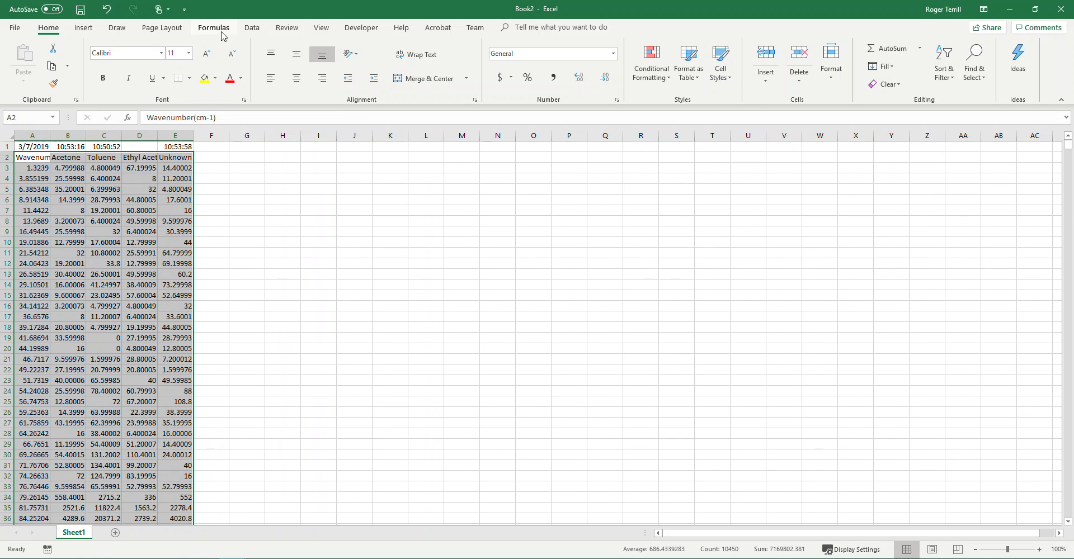
pyautogui.click(253, 31)
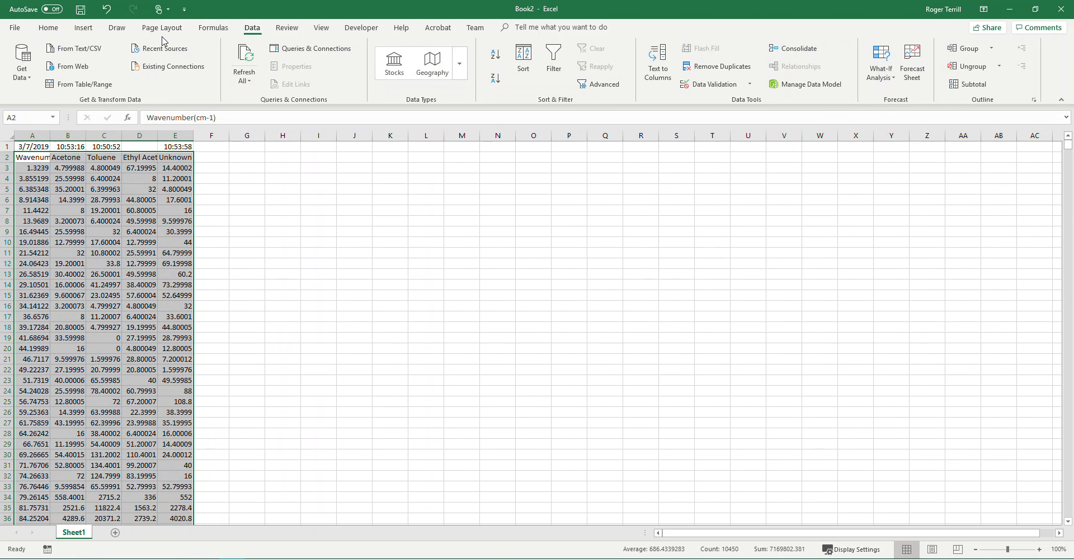
pyautogui.click(89, 33)
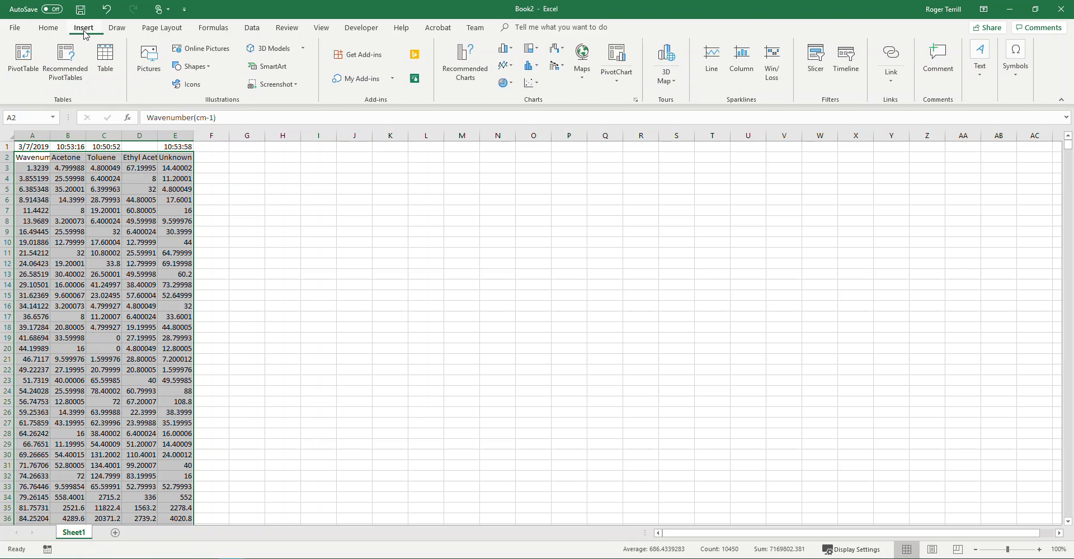
pyautogui.click(530, 83)
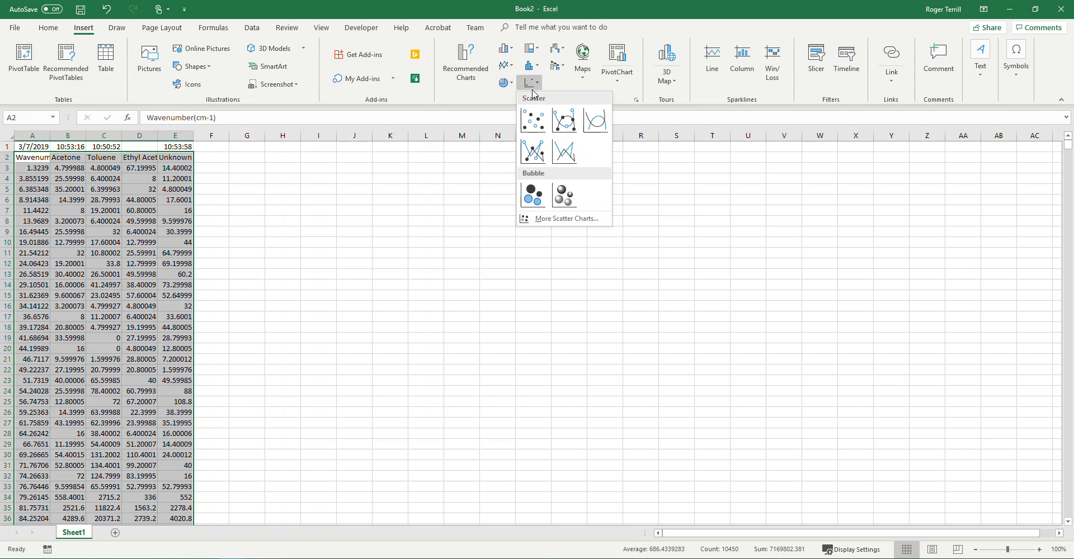
pyautogui.click(566, 160)
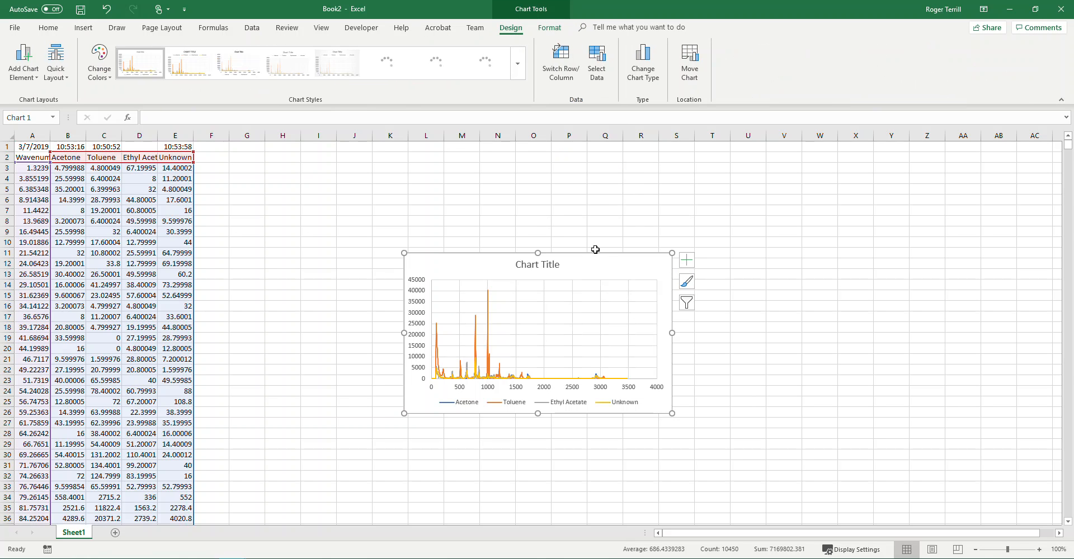
# Move the chart beside the data columns and enlarge it to cover about G2 to V30
pyautogui.moveTo(598, 267); pyautogui.dragTo(443, 191)
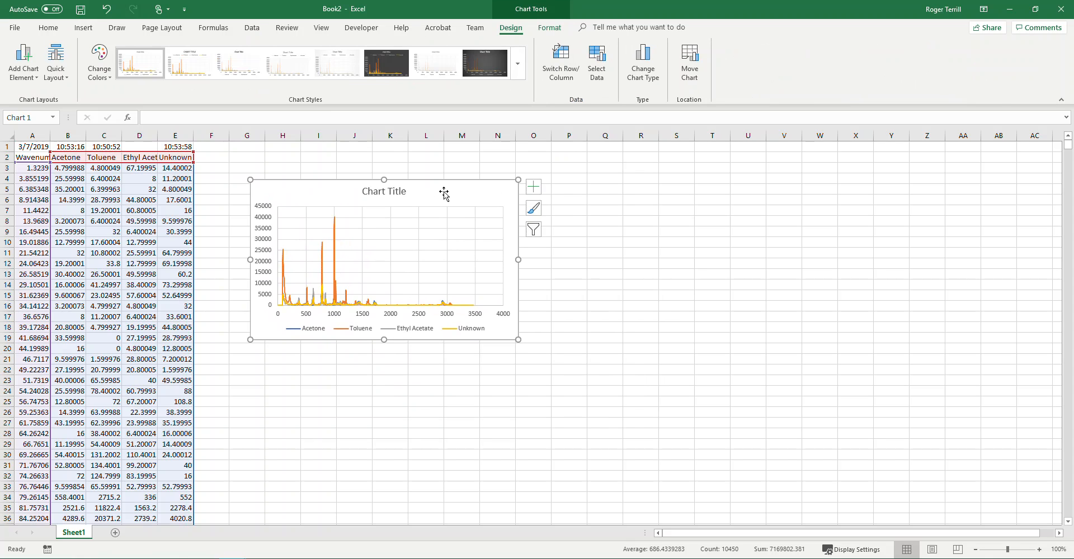
pyautogui.click(599, 197)
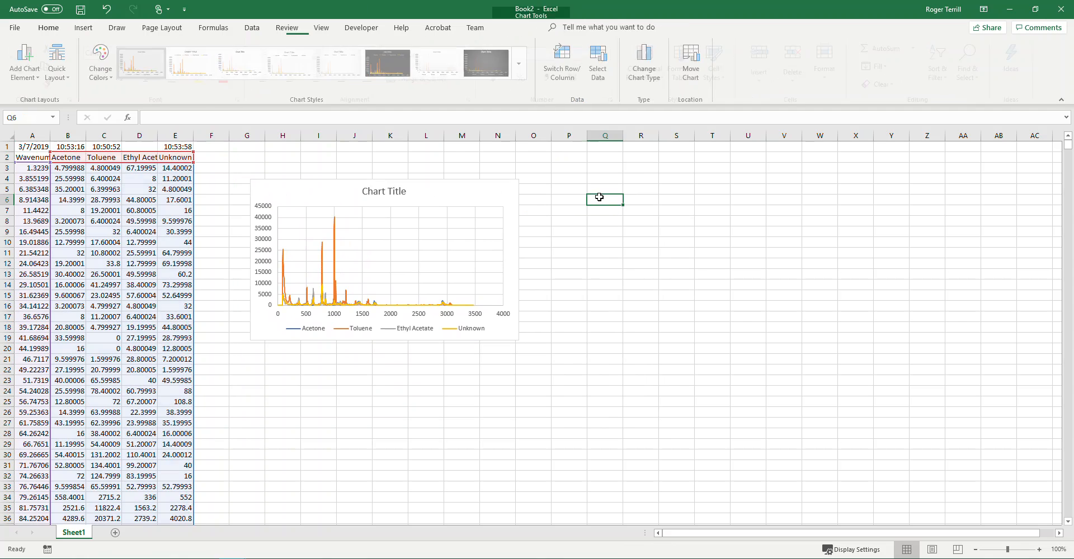
pyautogui.moveTo(437, 196); pyautogui.dragTo(417, 169)
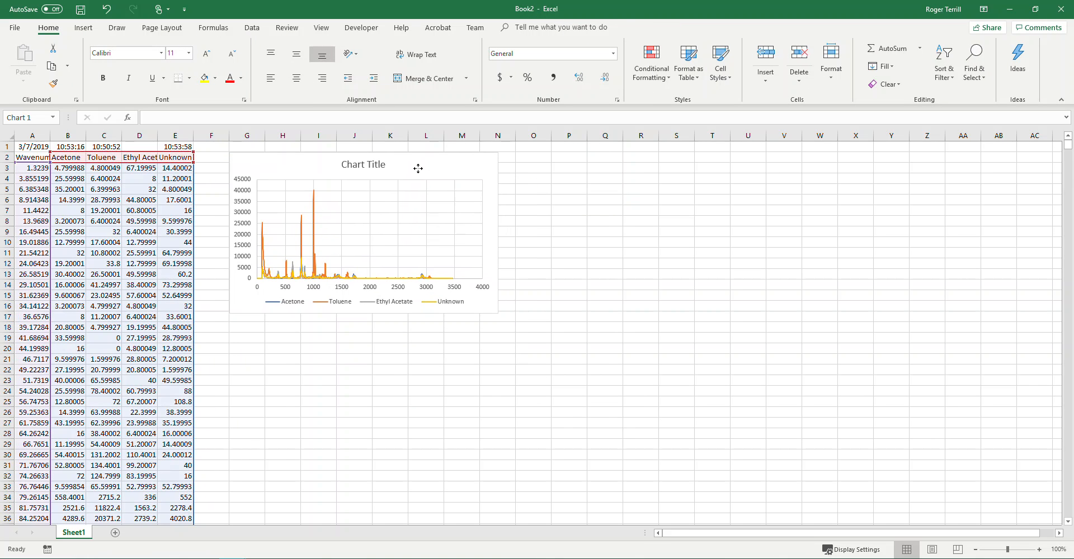
pyautogui.moveTo(497, 313); pyautogui.dragTo(794, 454)
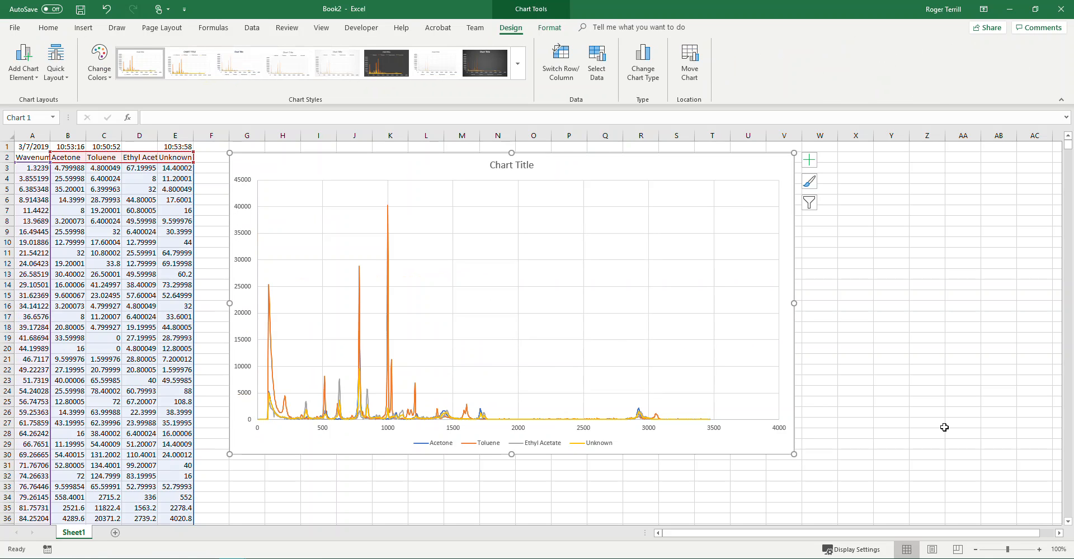
pyautogui.click(890, 405)
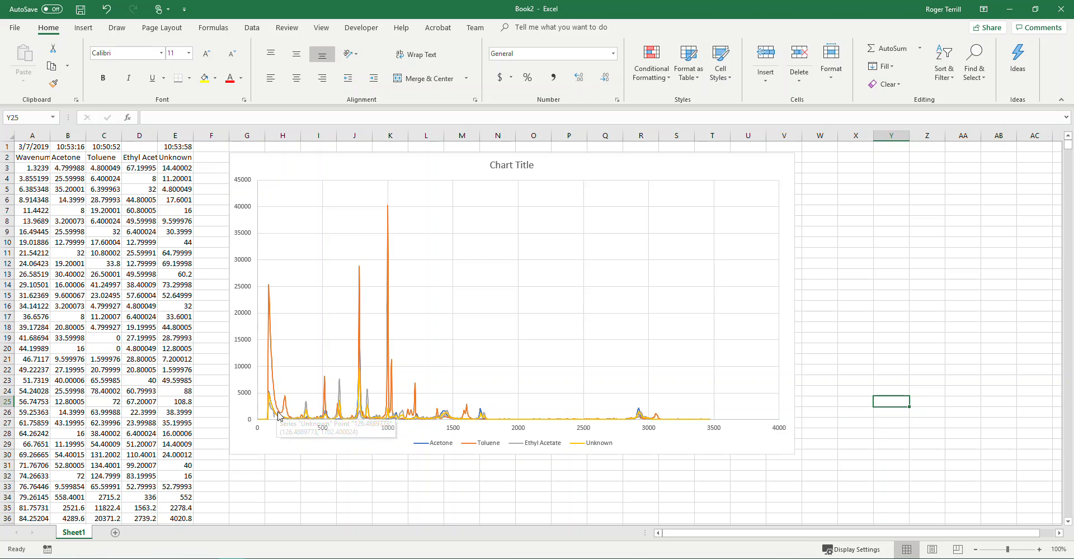
# Set the chart's horizontal axis bounds to a minimum of 125 and a maximum of 1825
pyautogui.moveTo(279, 413)
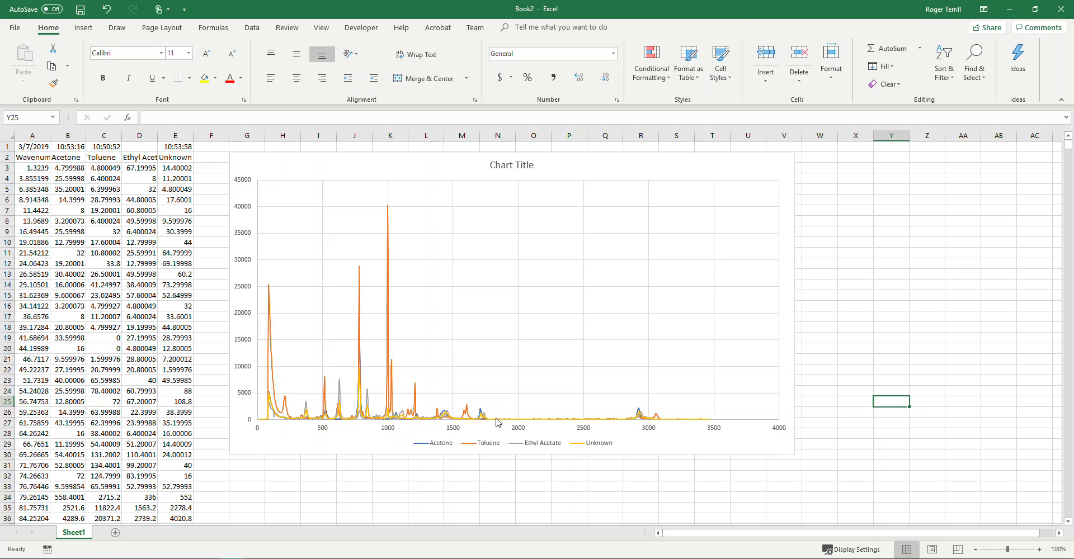
pyautogui.moveTo(497, 424)
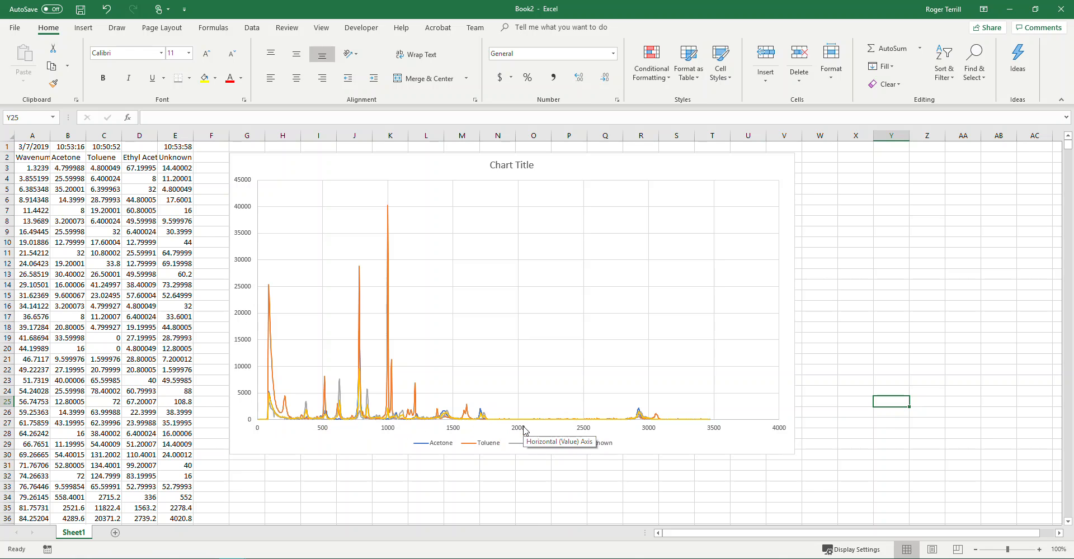
pyautogui.click(524, 431)
pyautogui.doubleClick(525, 431)
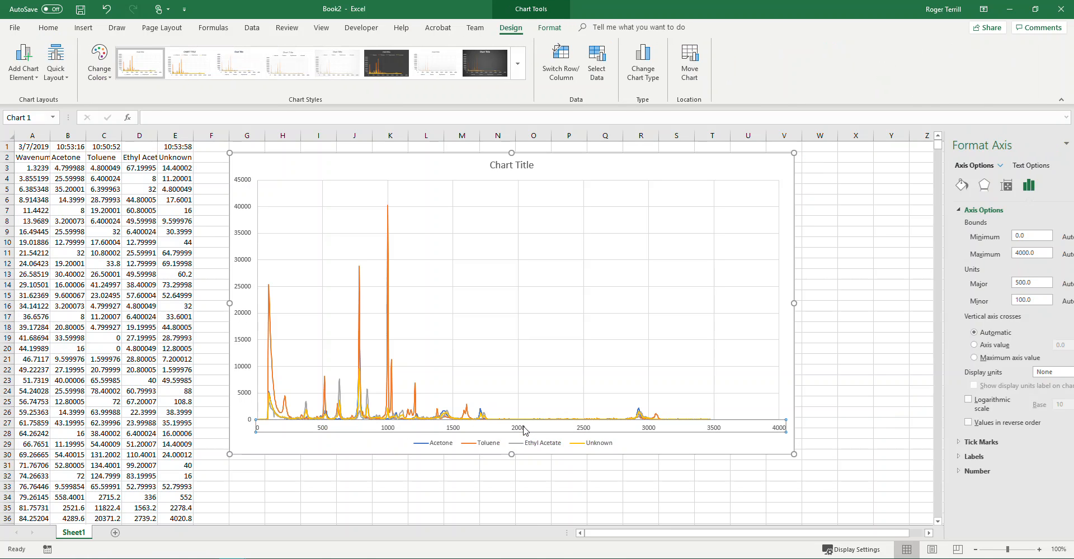
pyautogui.moveTo(1004, 234); pyautogui.dragTo(972, 238)
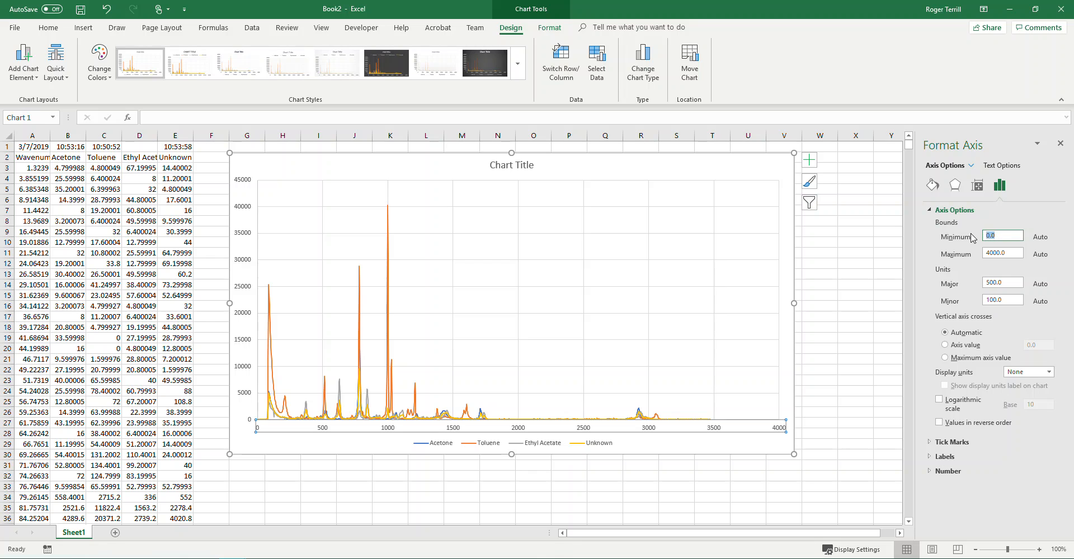
pyautogui.write('125')
pyautogui.press('Tab')
pyautogui.write('1')
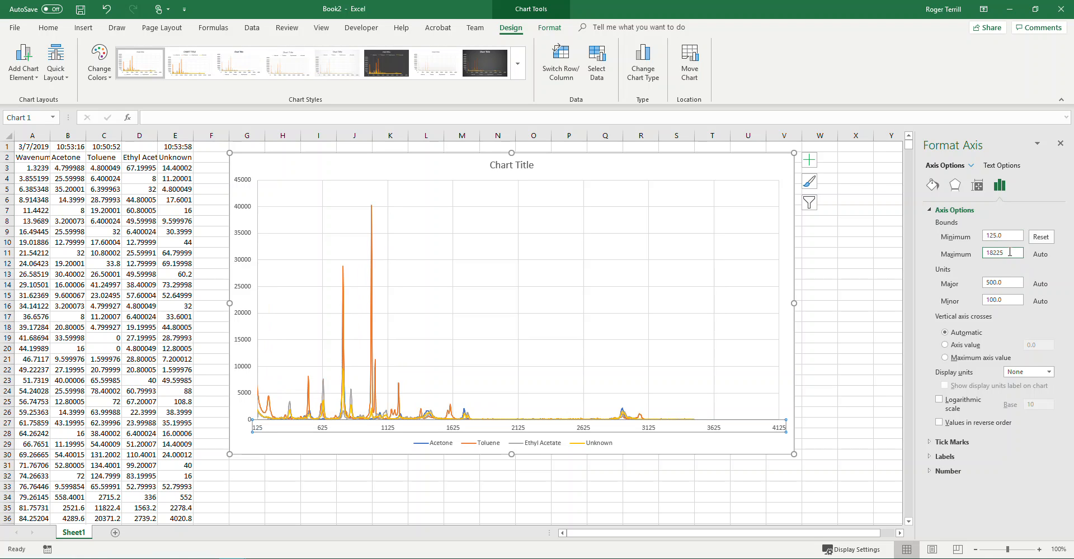
pyautogui.write('825')
pyautogui.press('Return')
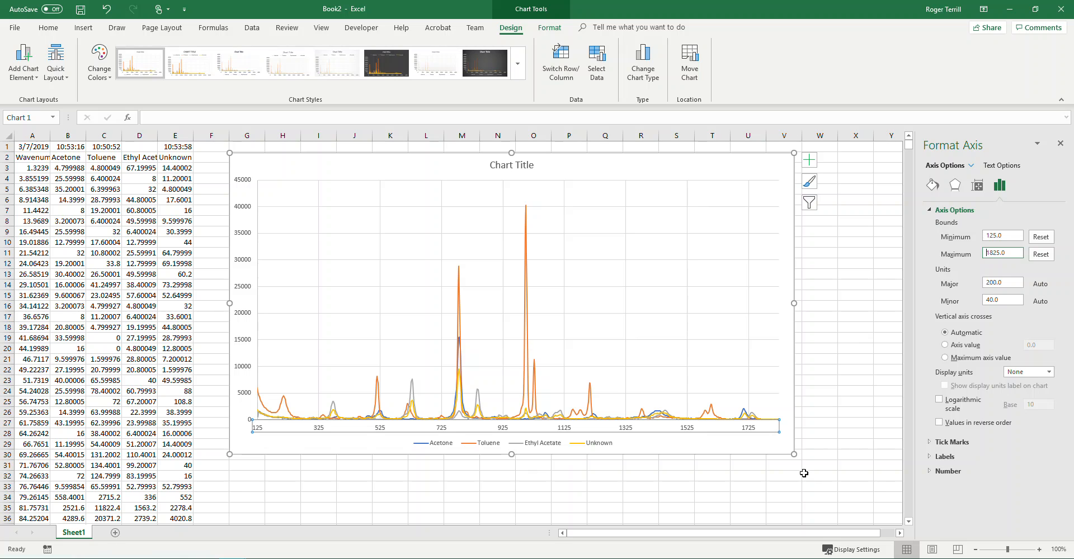
pyautogui.click(767, 447)
pyautogui.click(837, 435)
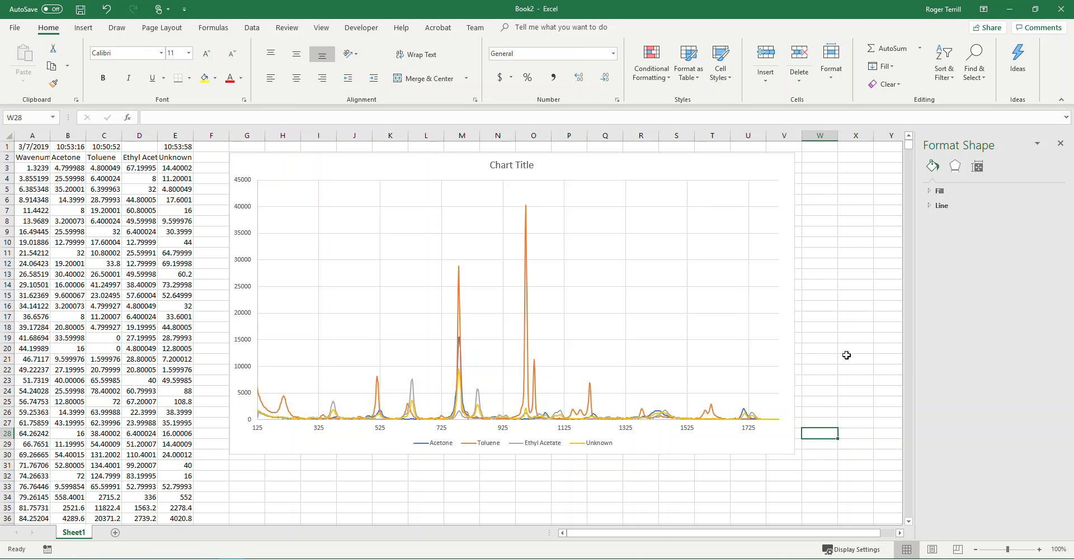
# Change the chart title to Raman Mixture Analysis
pyautogui.click(525, 168)
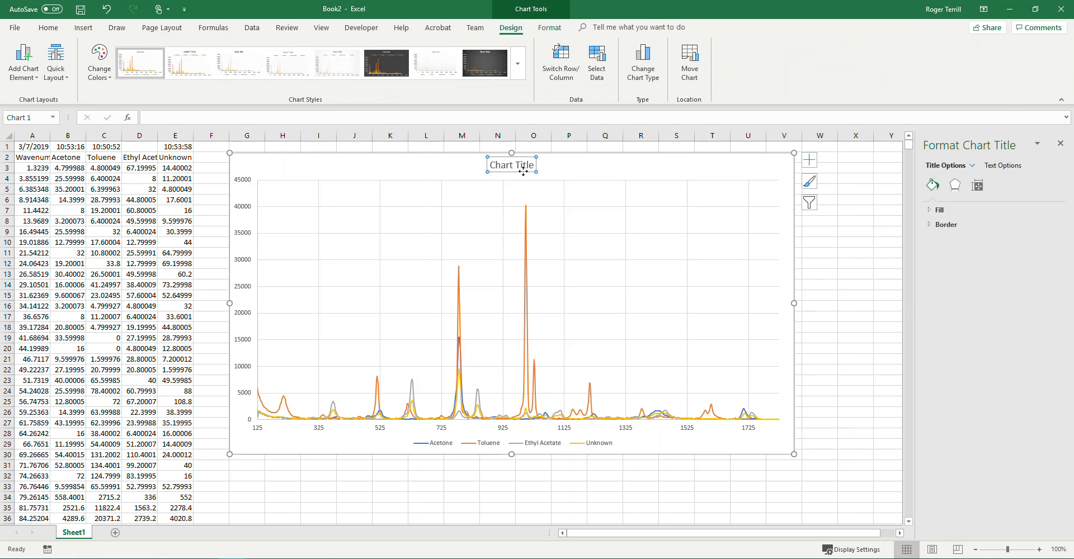
pyautogui.click(409, 116)
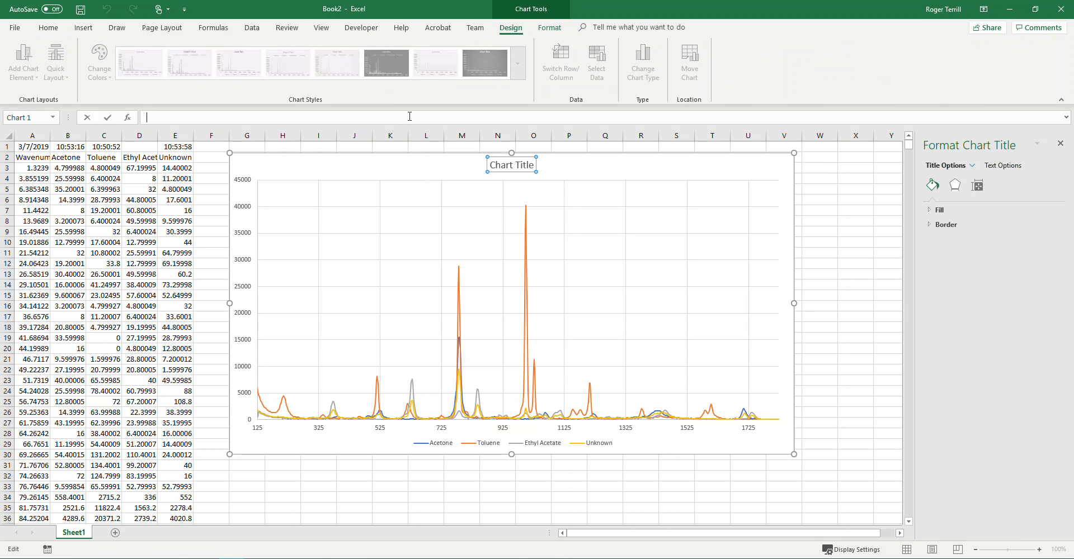
pyautogui.write('R')
pyautogui.write('aman Mixture Analysis')
pyautogui.press('Return')
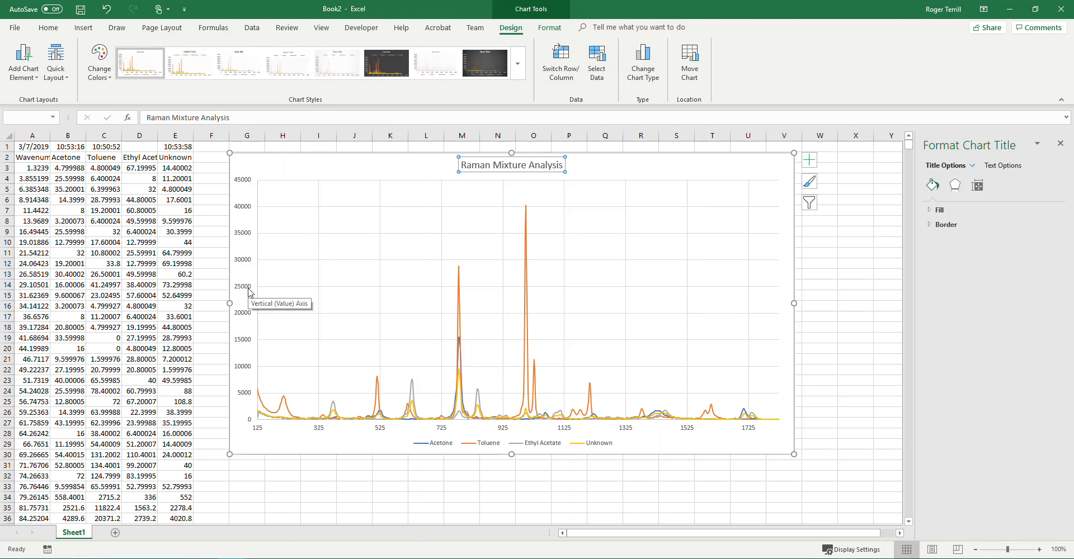
# Move the chart down and to the right so its upper-left corner sits at about cell H9
pyautogui.moveTo(278, 169); pyautogui.dragTo(314, 250)
pyautogui.click(312, 209)
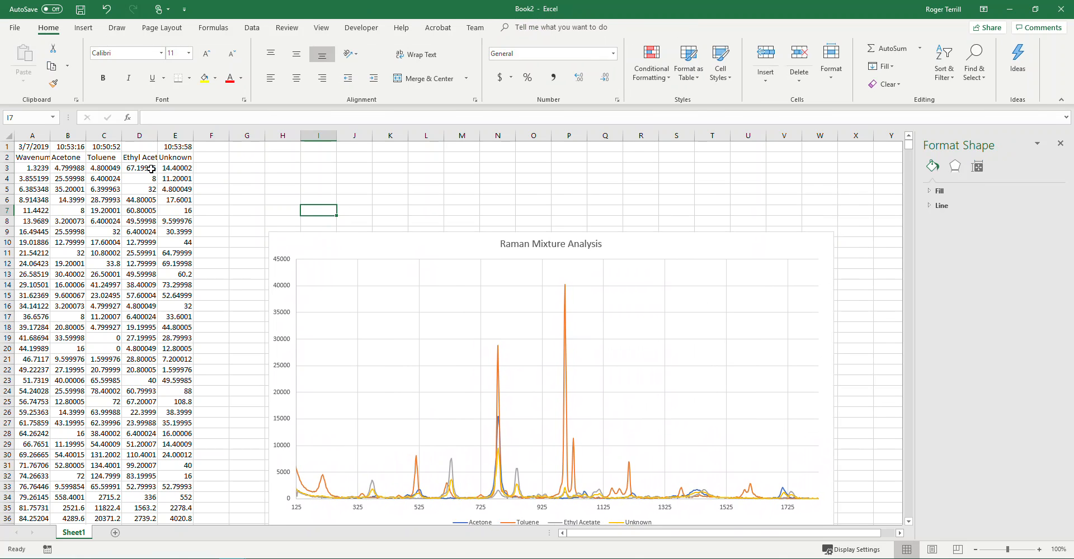
pyautogui.click(67, 157)
pyautogui.click(109, 158)
pyautogui.click(143, 159)
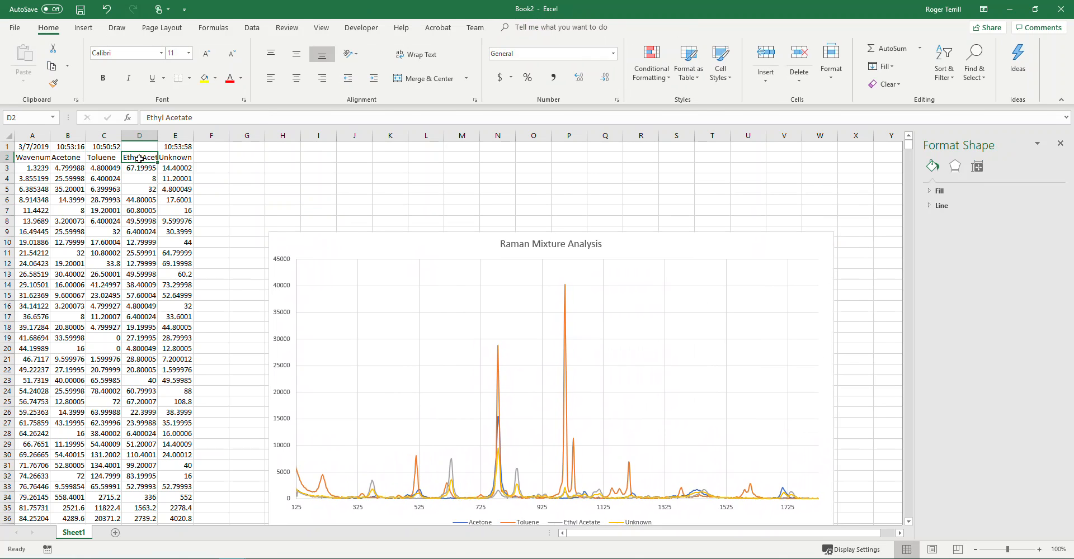
pyautogui.click(177, 158)
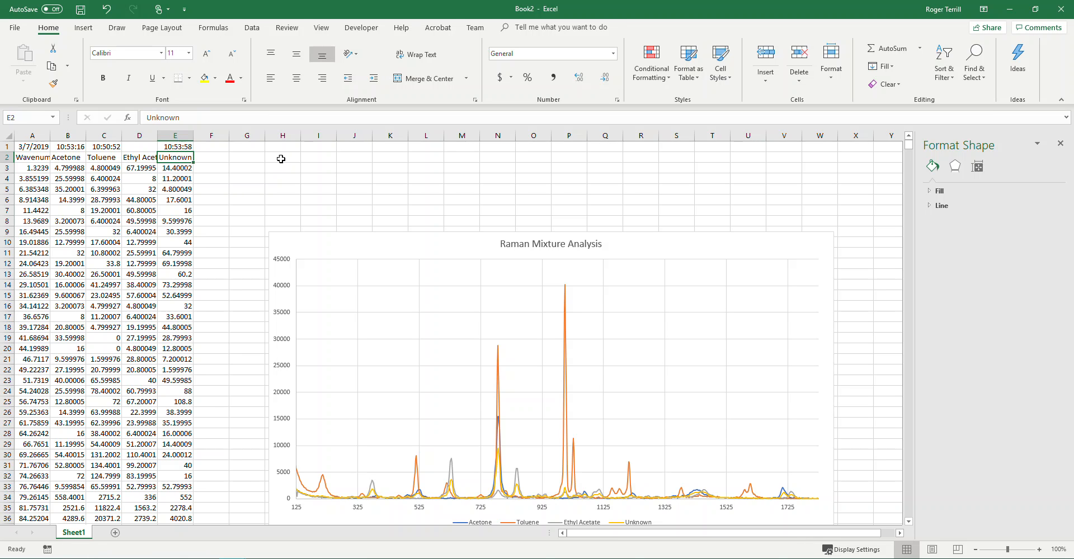
# Reposition the chart below the empty cells beside the data, with its upper-left corner at about cell G10
pyautogui.moveTo(417, 248); pyautogui.dragTo(399, 202)
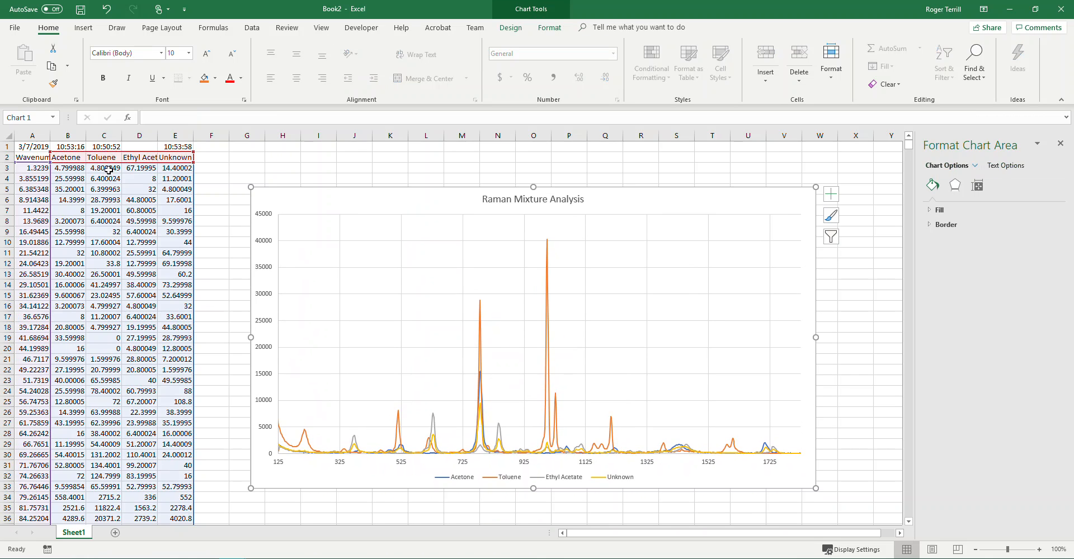
pyautogui.click(222, 167)
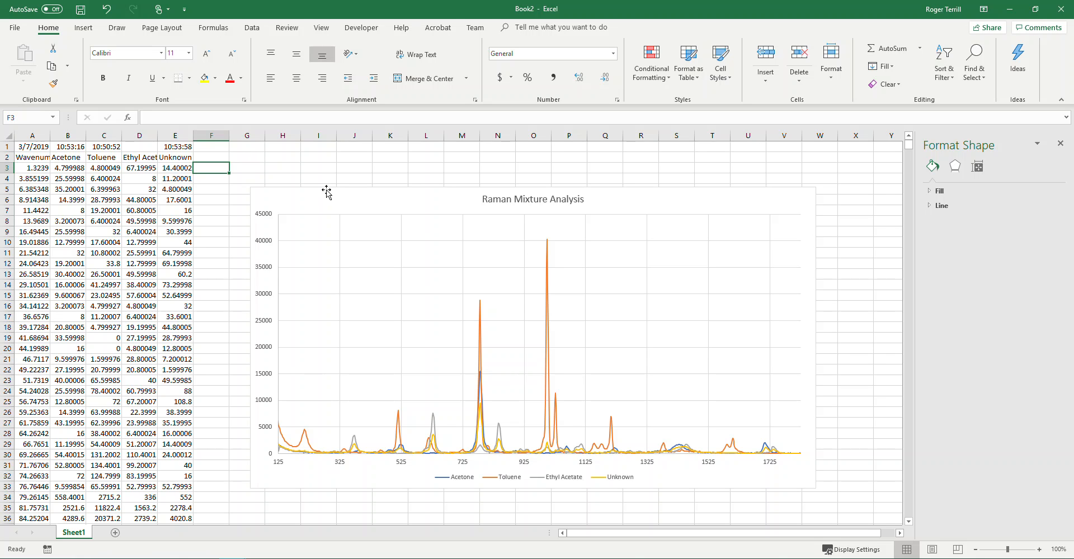
pyautogui.moveTo(320, 200); pyautogui.dragTo(351, 234)
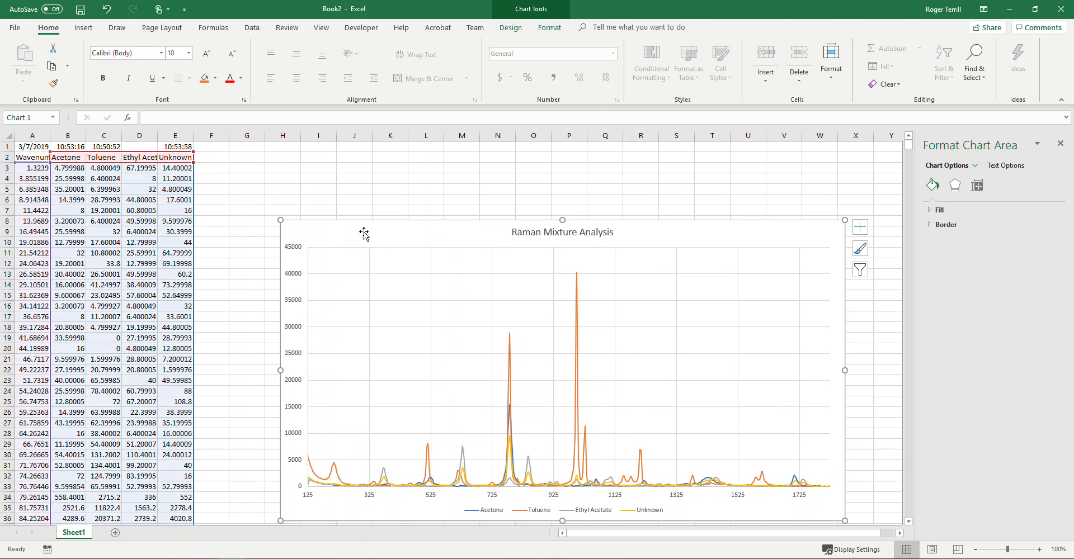
pyautogui.moveTo(363, 232); pyautogui.dragTo(345, 250)
# Select the range G2:I3 for the regression output and begin a LINEST formula in it
pyautogui.moveTo(256, 158); pyautogui.dragTo(310, 158)
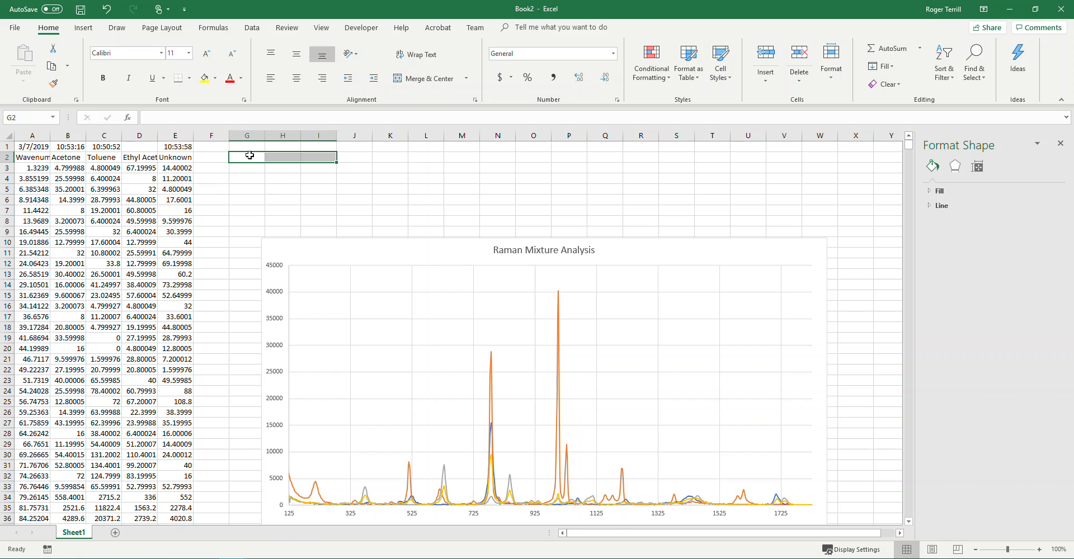
pyautogui.click(260, 196)
pyautogui.click(247, 157)
pyautogui.moveTo(247, 158); pyautogui.dragTo(320, 169)
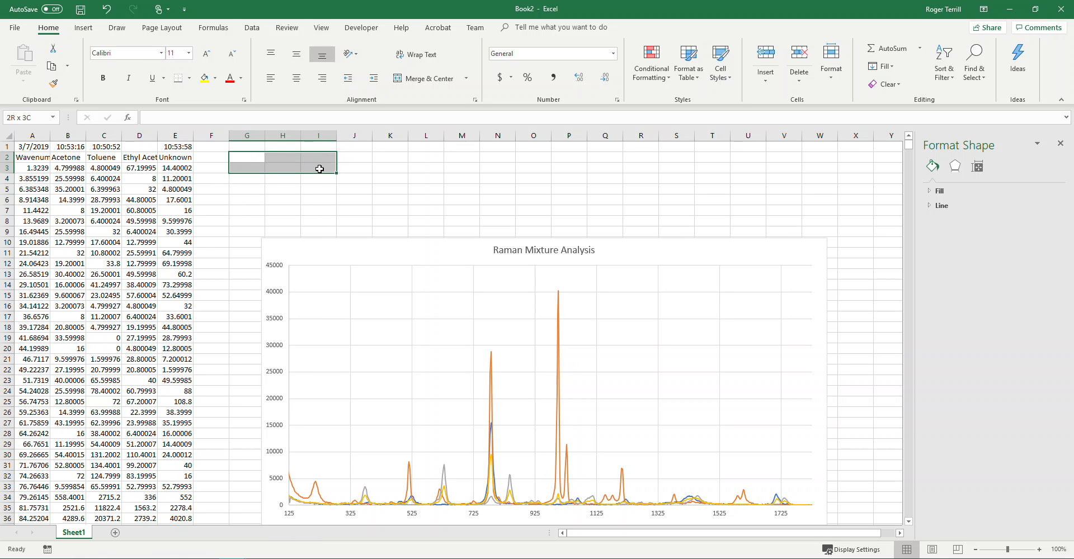
pyautogui.moveTo(319, 169); pyautogui.dragTo(317, 166)
pyautogui.click(231, 117)
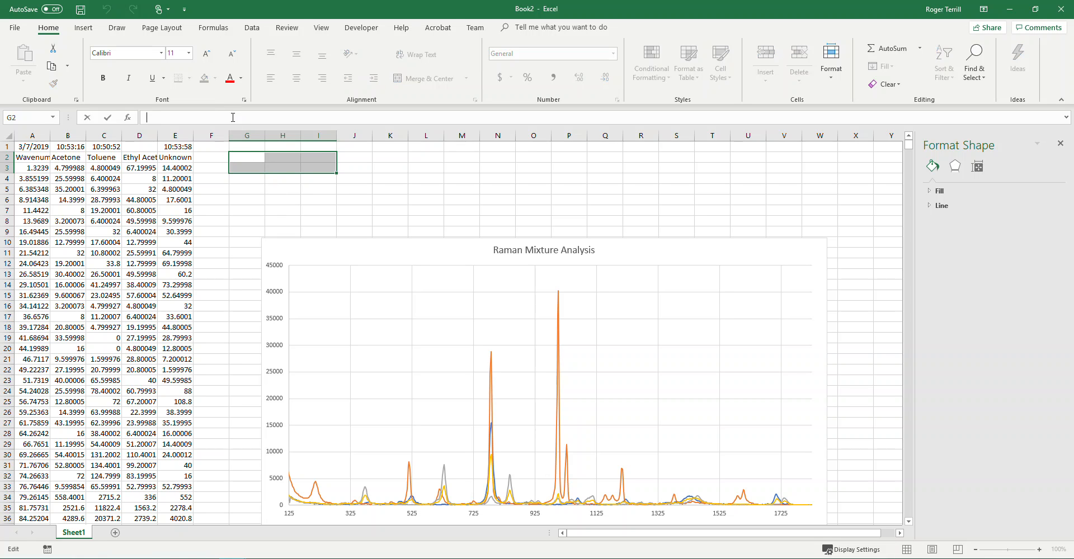
pyautogui.write('=')
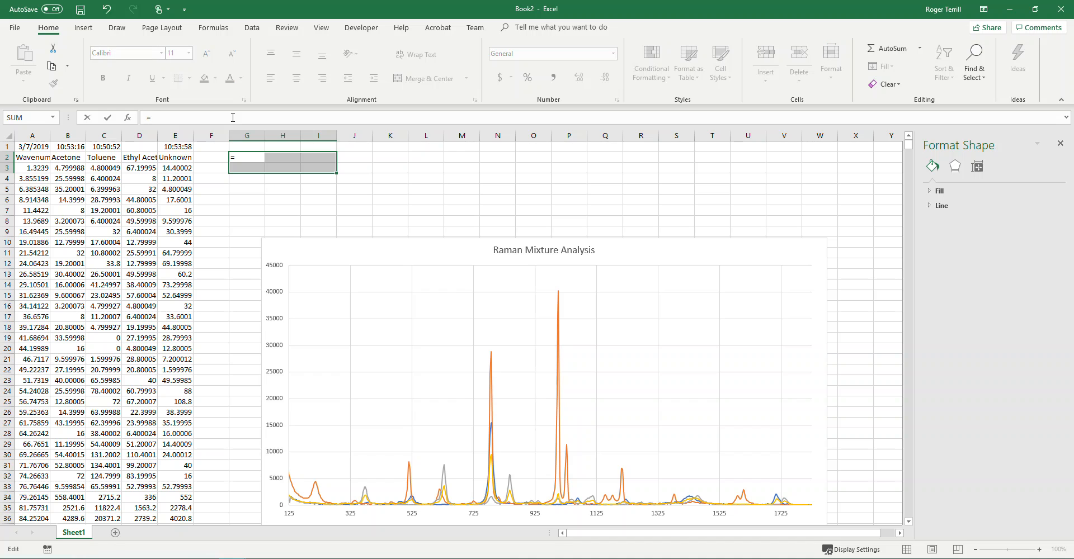
pyautogui.write('linest')
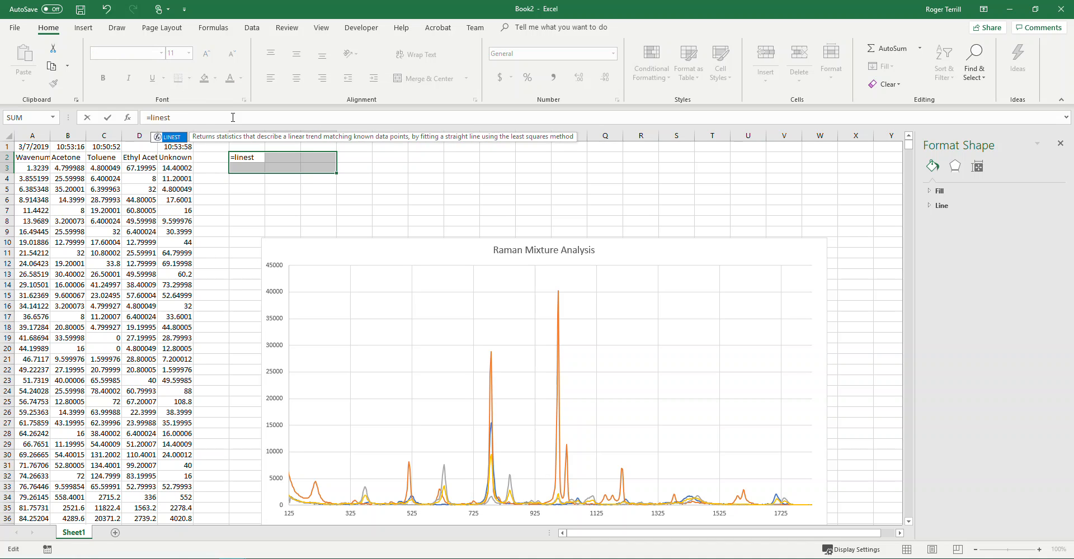
pyautogui.press('Tab')
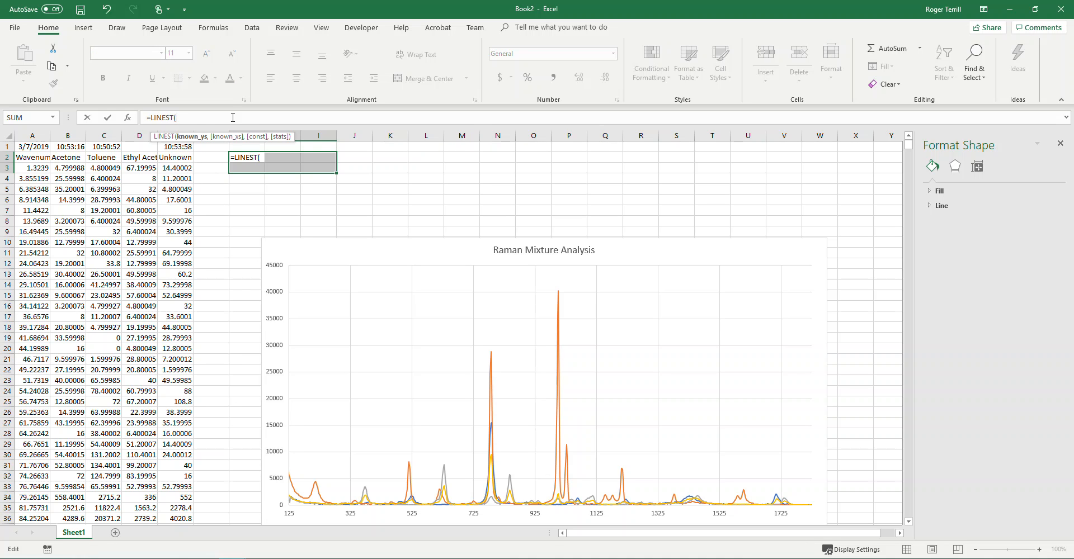
# Supply the Unknown data E3:E2091 as LINEST's known y values and the three pure spectra B3:D2091 as its known x values
pyautogui.click(180, 167)
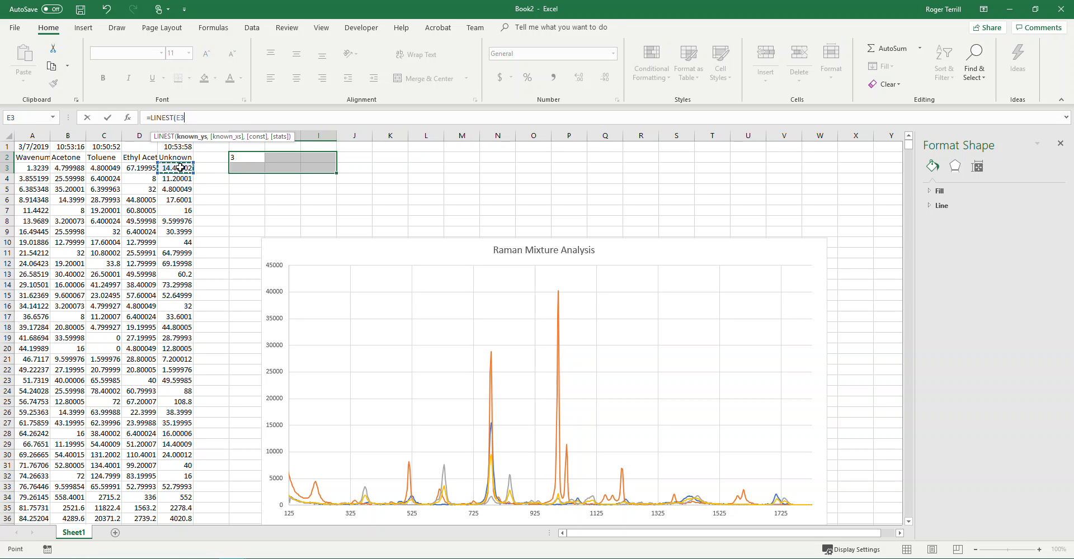
pyautogui.hotkey('ctrl', 'shift', 'Down')
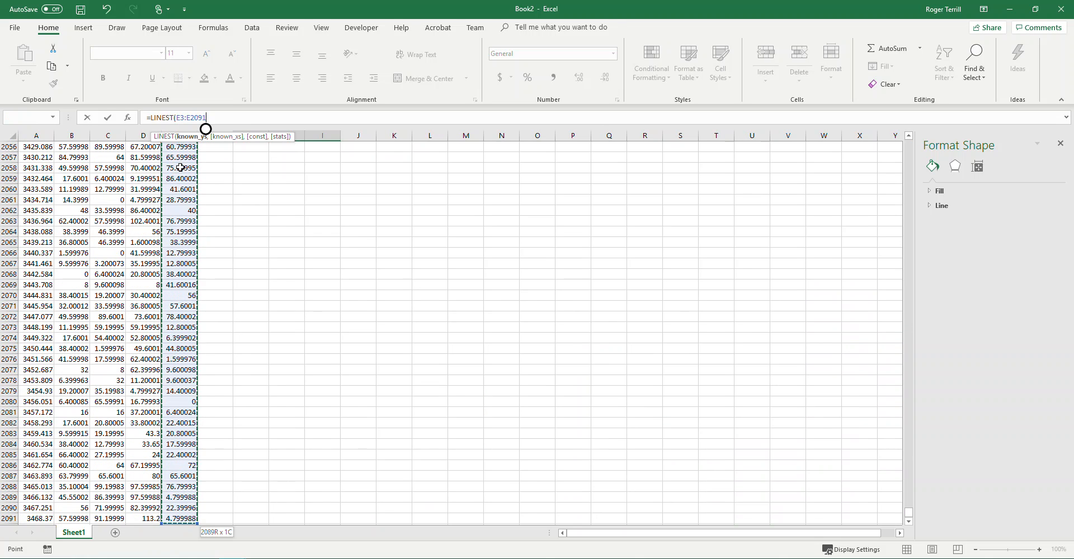
pyautogui.moveTo(907, 513); pyautogui.dragTo(910, 143)
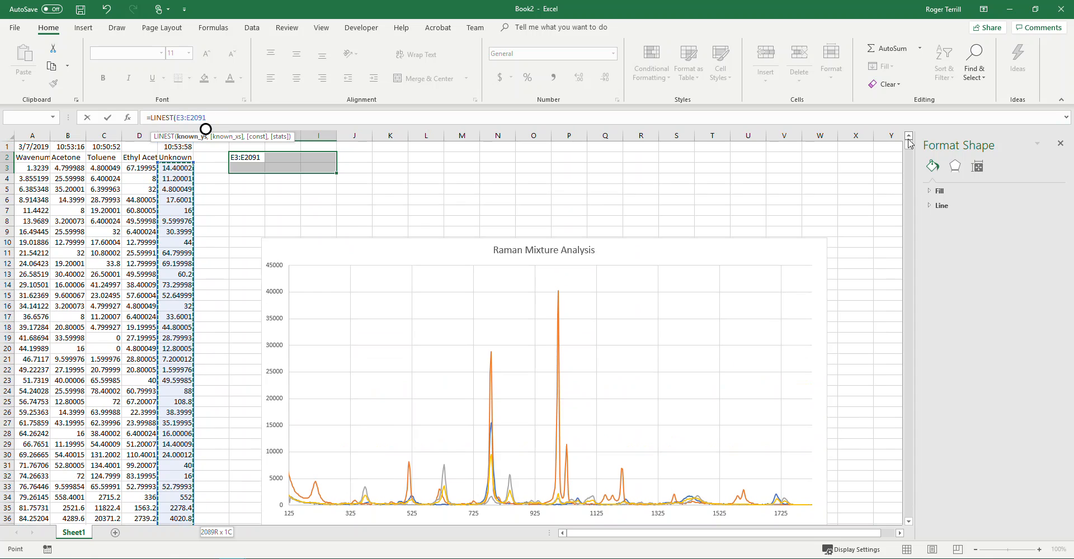
pyautogui.write(',')
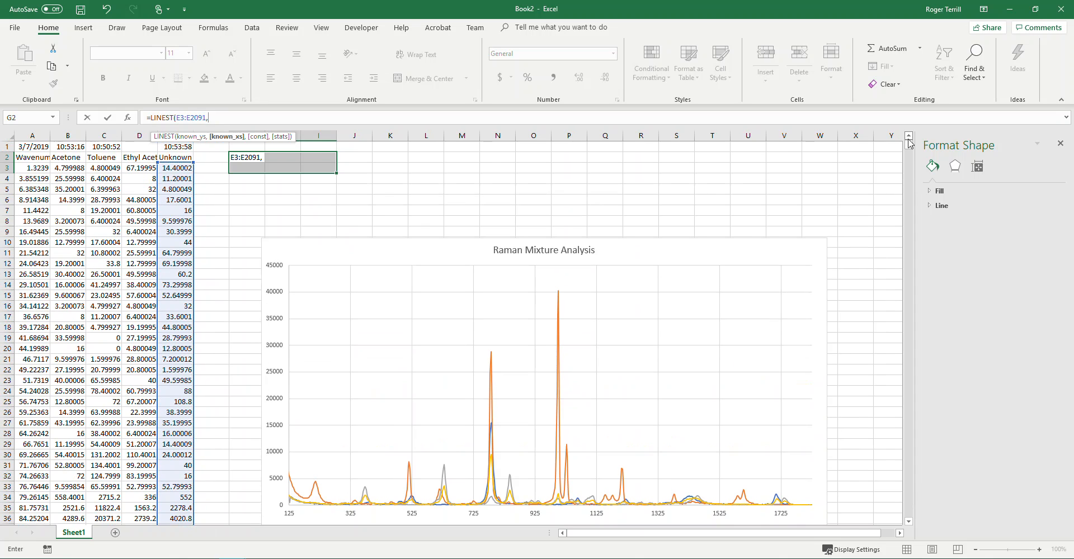
pyautogui.moveTo(71, 168); pyautogui.dragTo(135, 169)
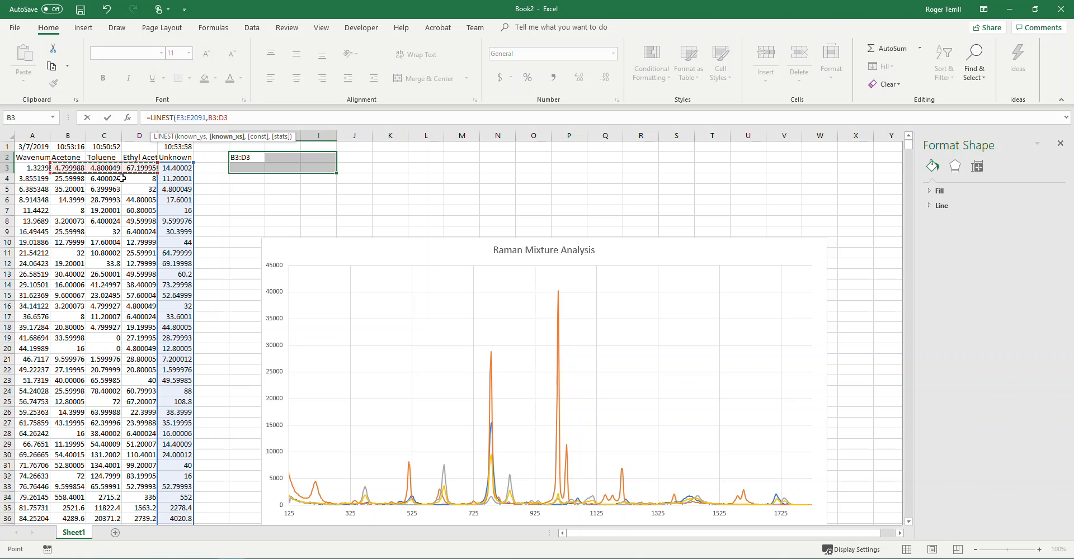
pyautogui.hotkey('ctrl', 'shift', 'Down')
pyautogui.hotkey('ctrl', 'shift', 'Down')
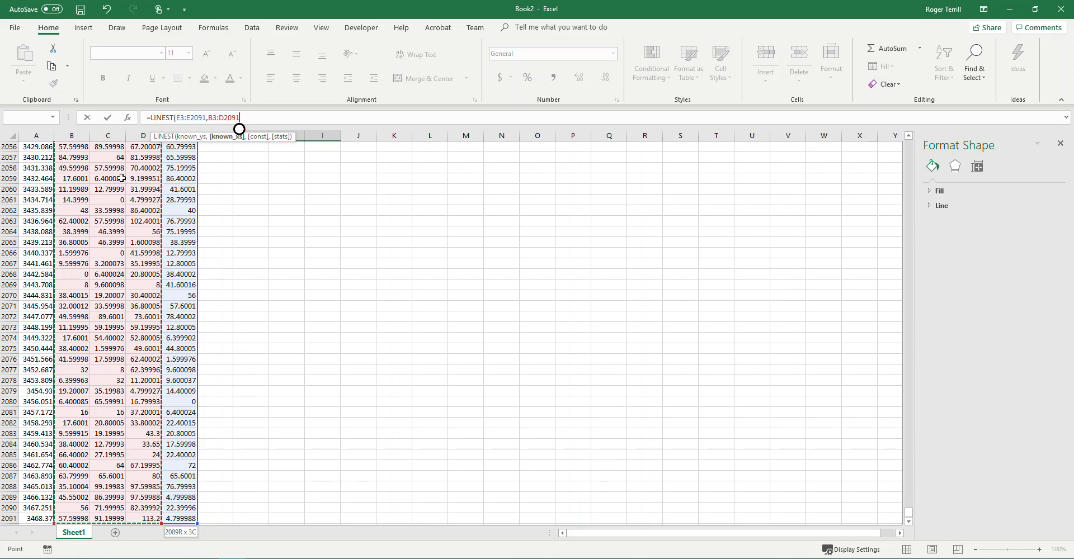
pyautogui.write(',')
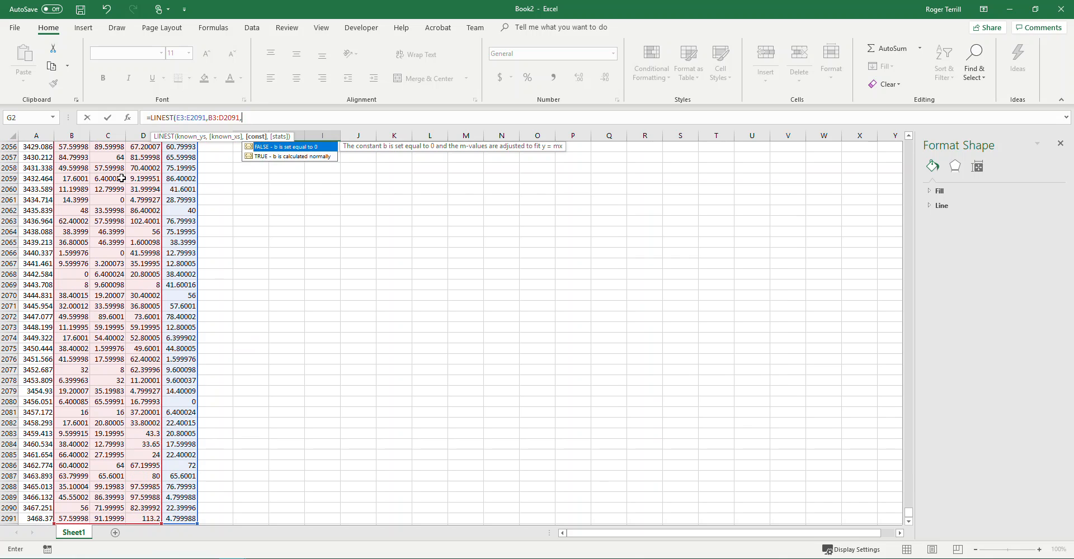
# Finish the LINEST formula with the constant set to FALSE and statistics set to TRUE, entering it as an array formula
pyautogui.press('Tab')
pyautogui.write(',')
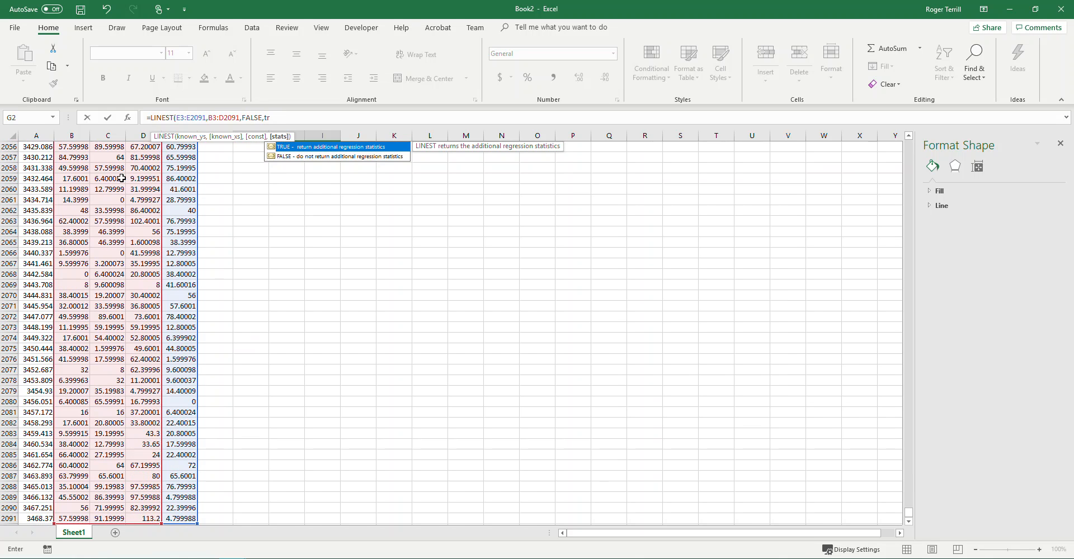
pyautogui.write('tr')
pyautogui.press('Tab')
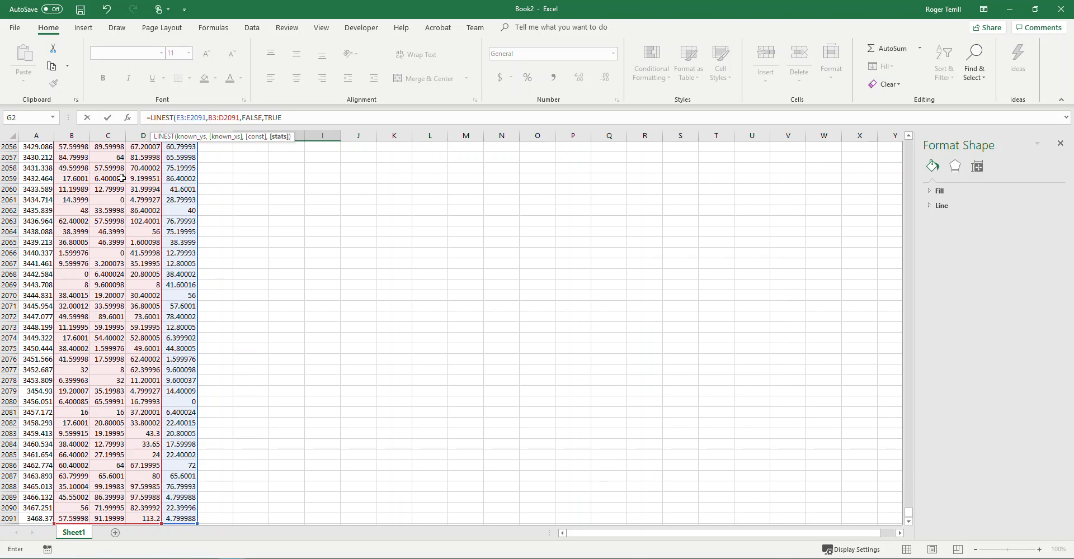
pyautogui.write(')')
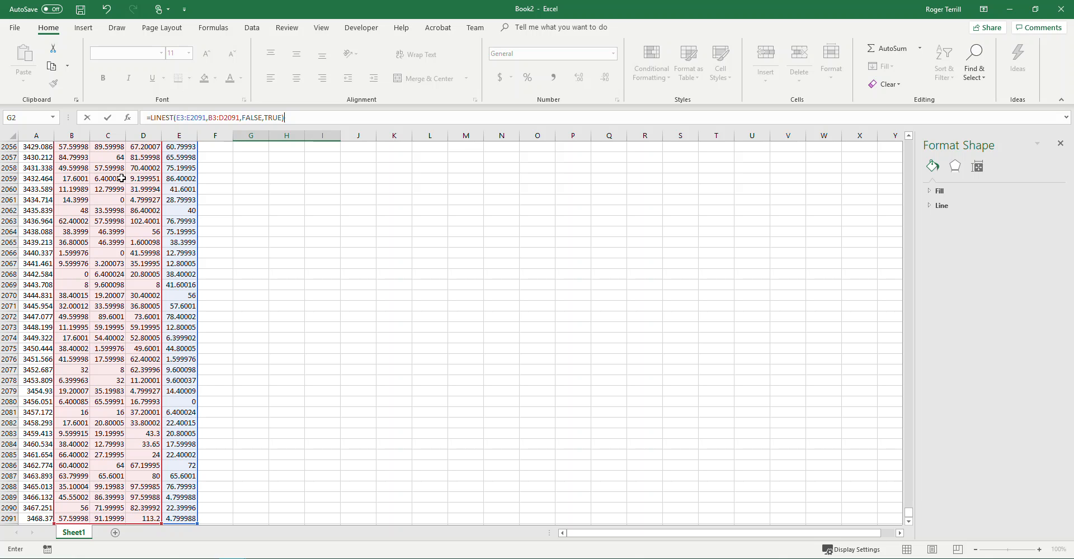
pyautogui.hotkey('ctrl', 'shift', 'Return')
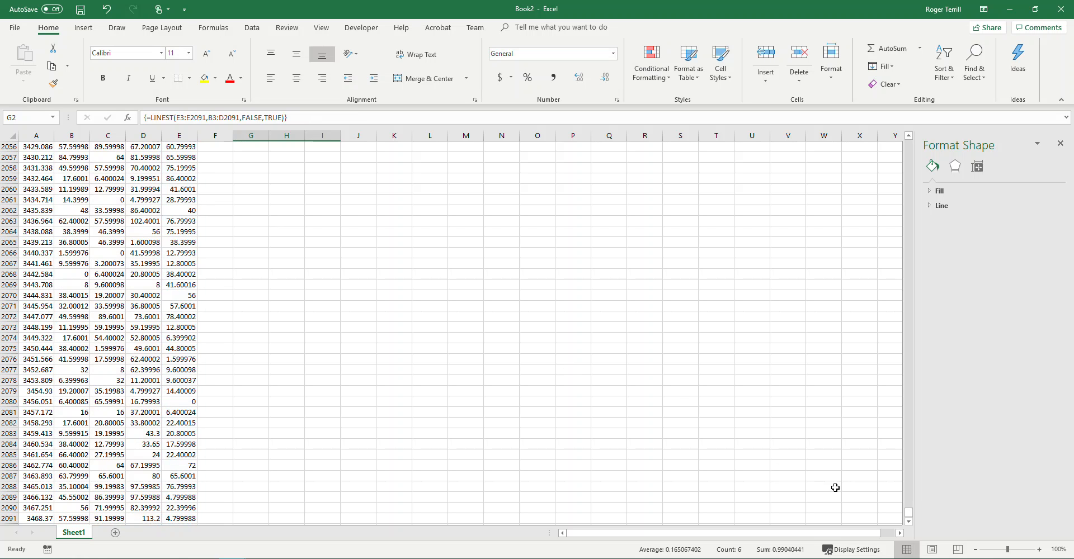
pyautogui.moveTo(909, 513); pyautogui.dragTo(911, 145)
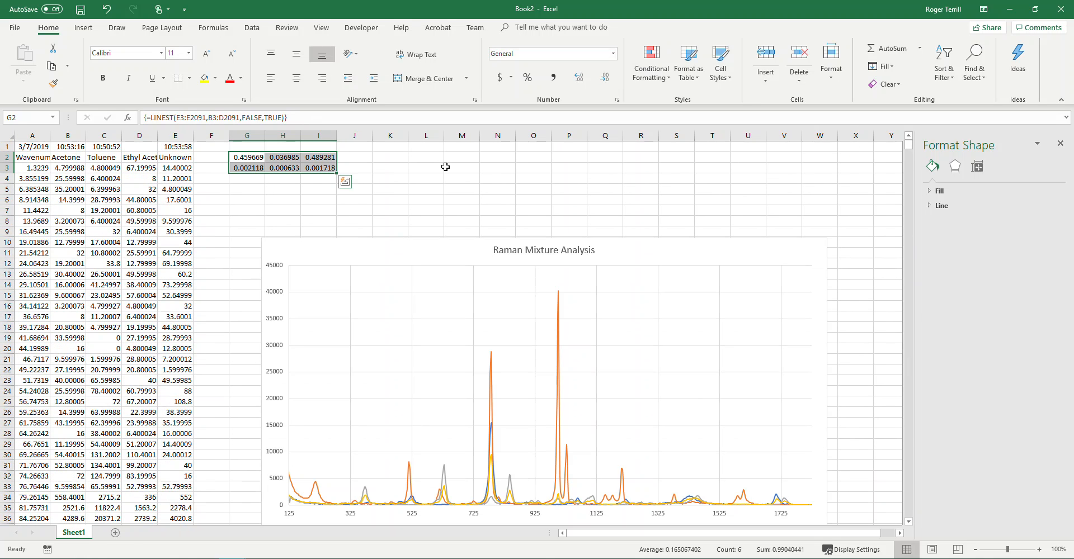
pyautogui.click(445, 166)
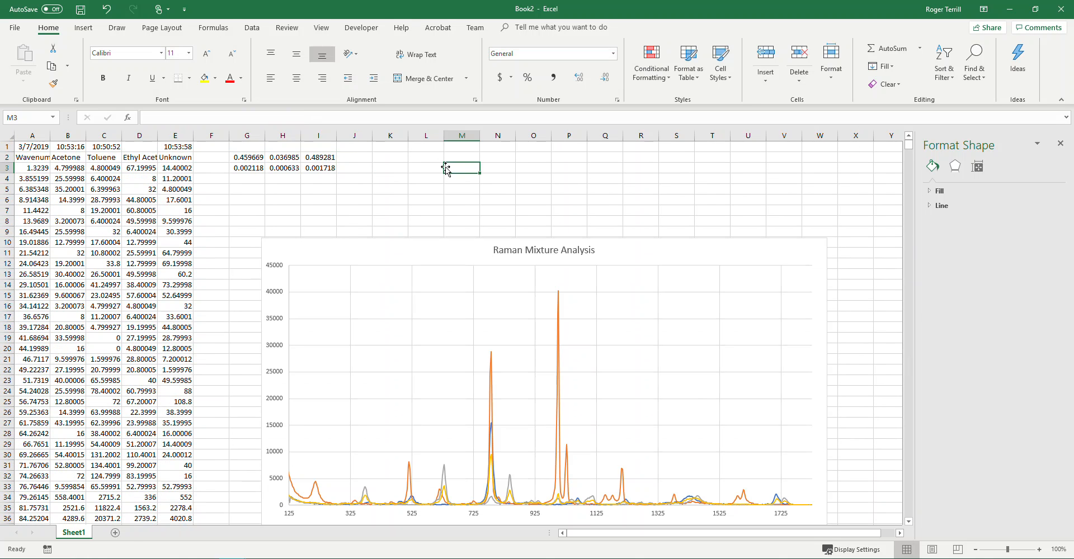
# Label the regression columns Acetone in I1, Toluene in H1 and Ethyl Acetate in G1
pyautogui.click(322, 146)
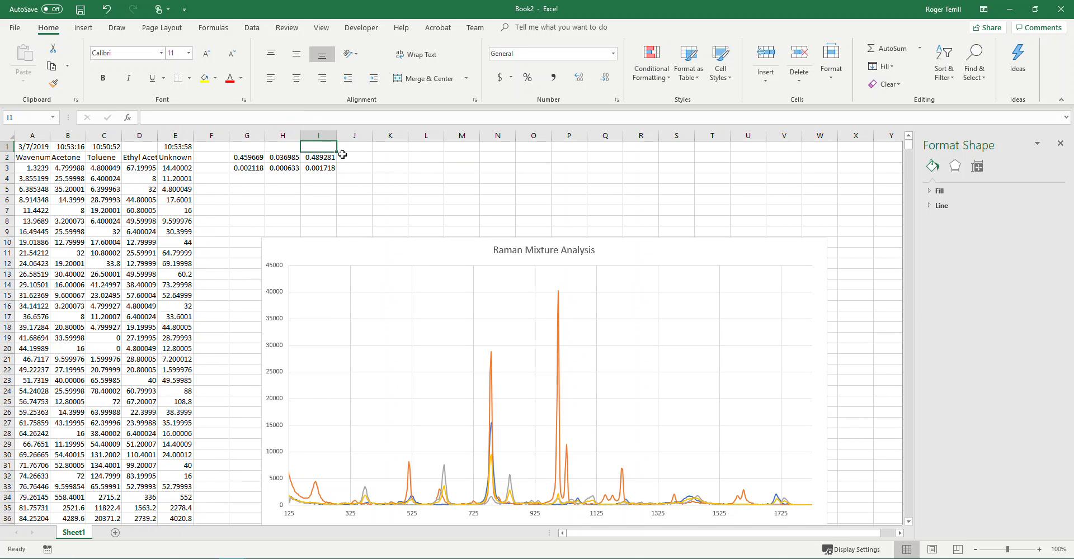
pyautogui.write('Acetone')
pyautogui.press('Left')
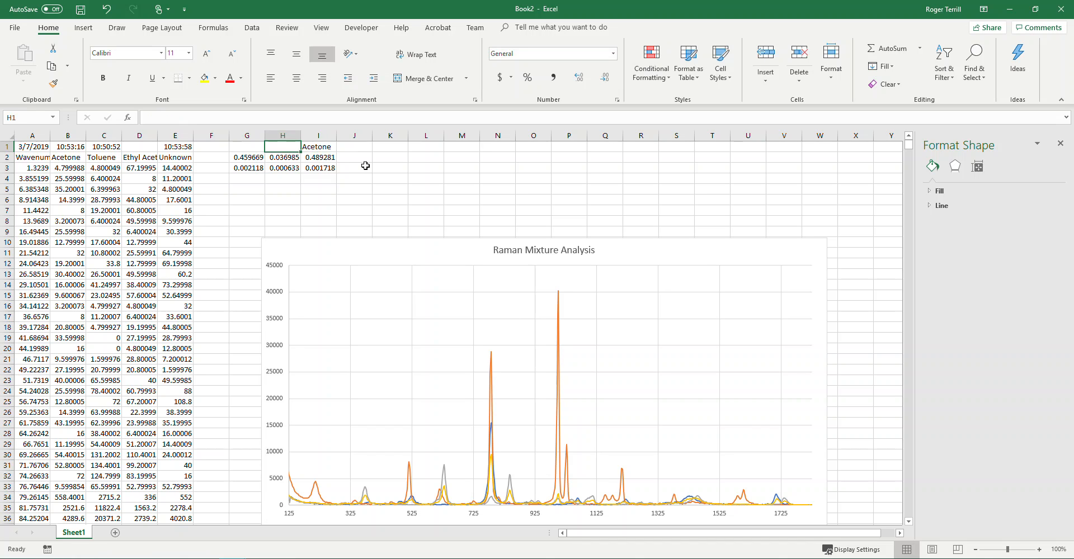
pyautogui.write('Toluene')
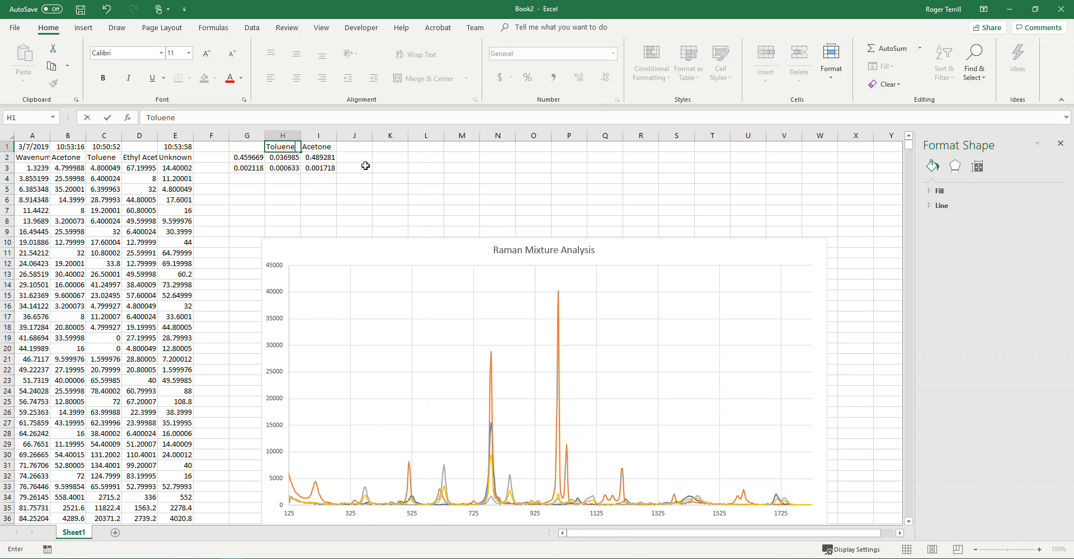
pyautogui.press('Left')
pyautogui.write('E')
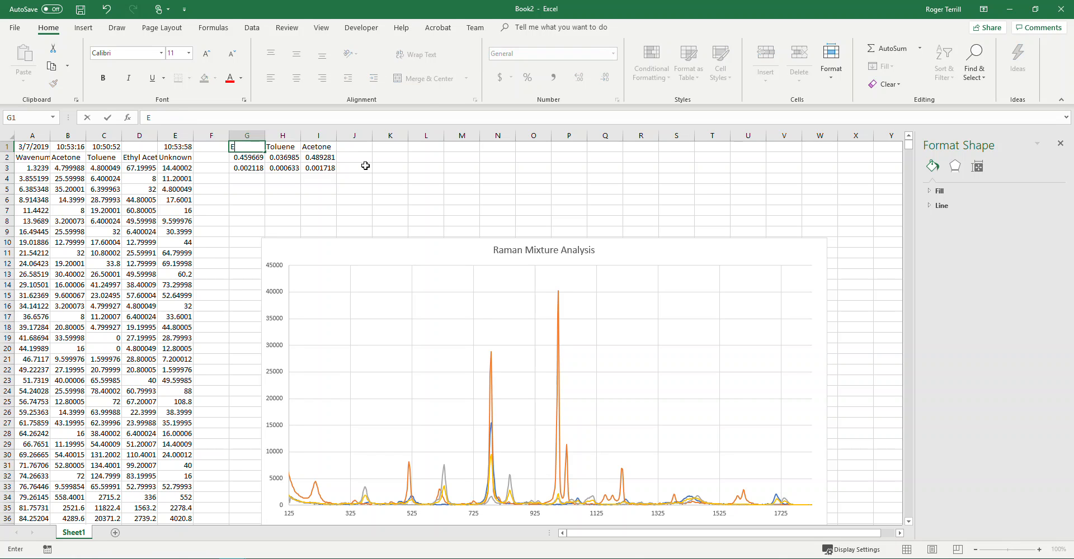
pyautogui.write('thyl Acetate')
pyautogui.press('Return')
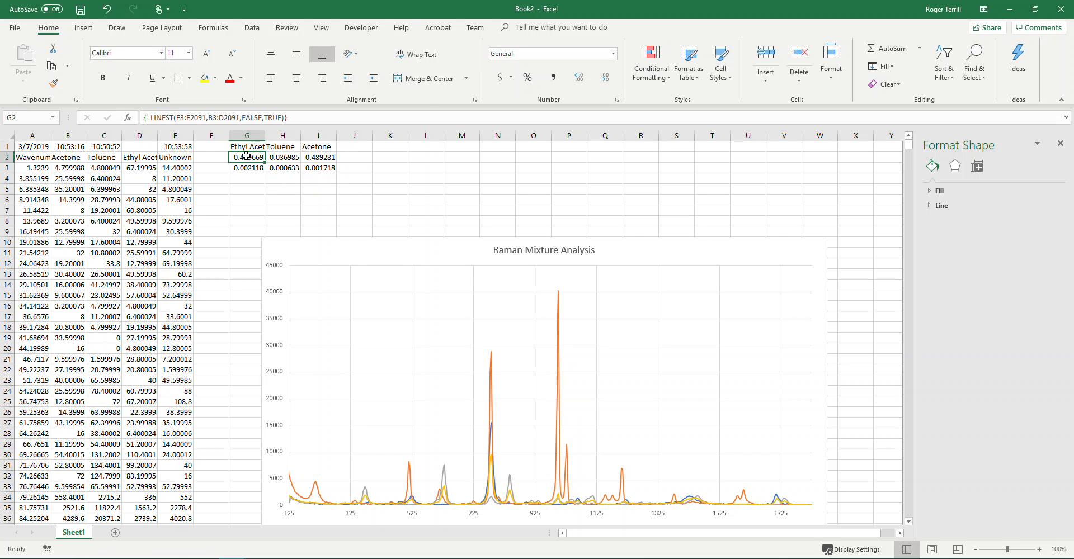
pyautogui.click(352, 179)
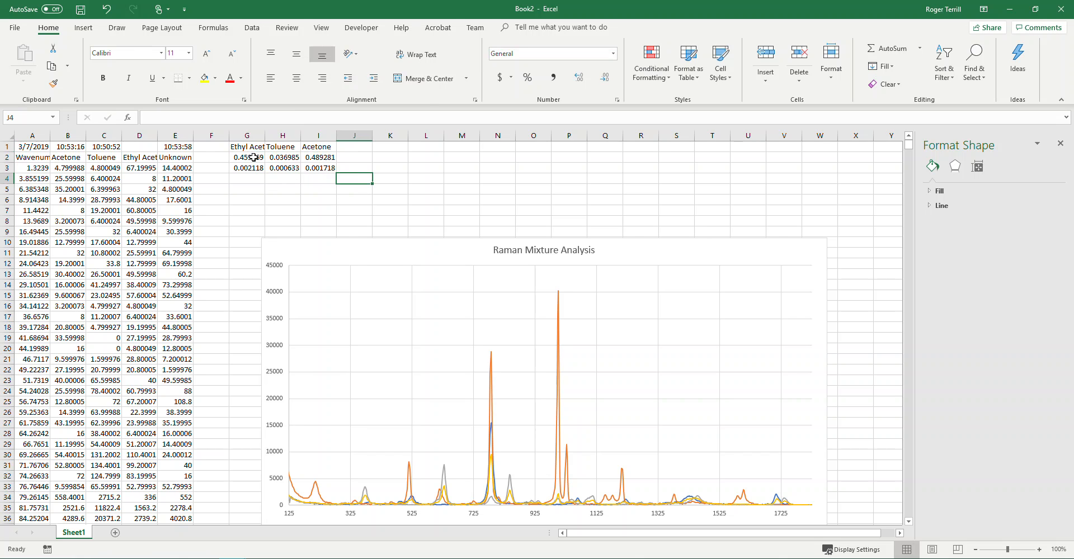
# Format the Ethyl Acetate results in G2:G3 to show three decimal places
pyautogui.moveTo(254, 158); pyautogui.dragTo(252, 168)
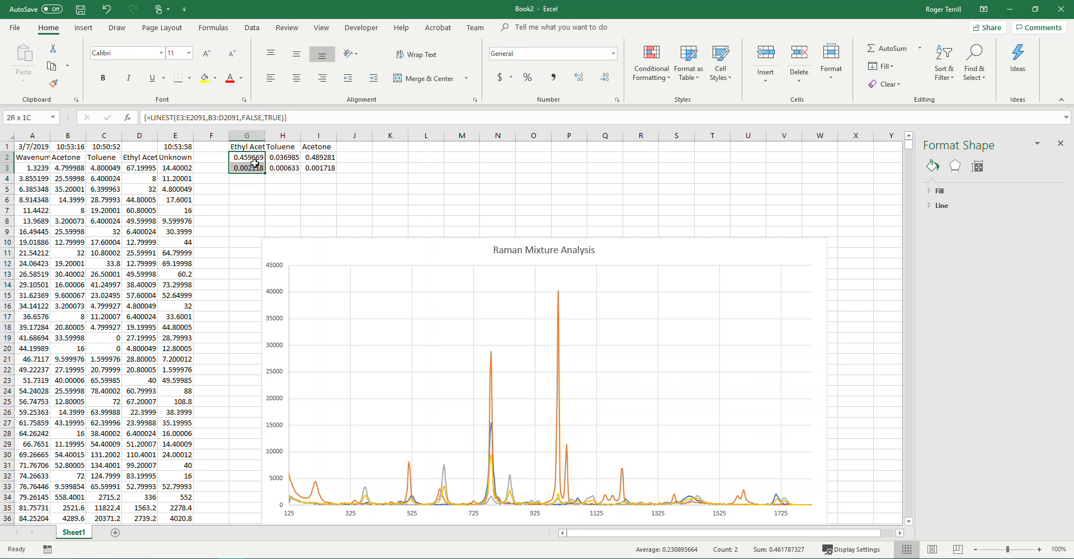
pyautogui.click(603, 77)
pyautogui.click(603, 78)
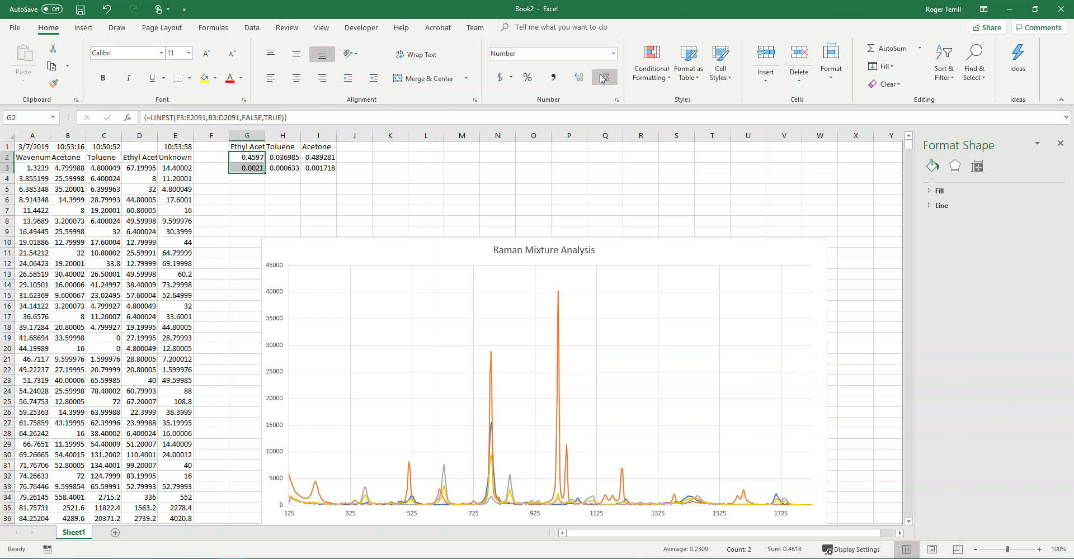
pyautogui.click(602, 78)
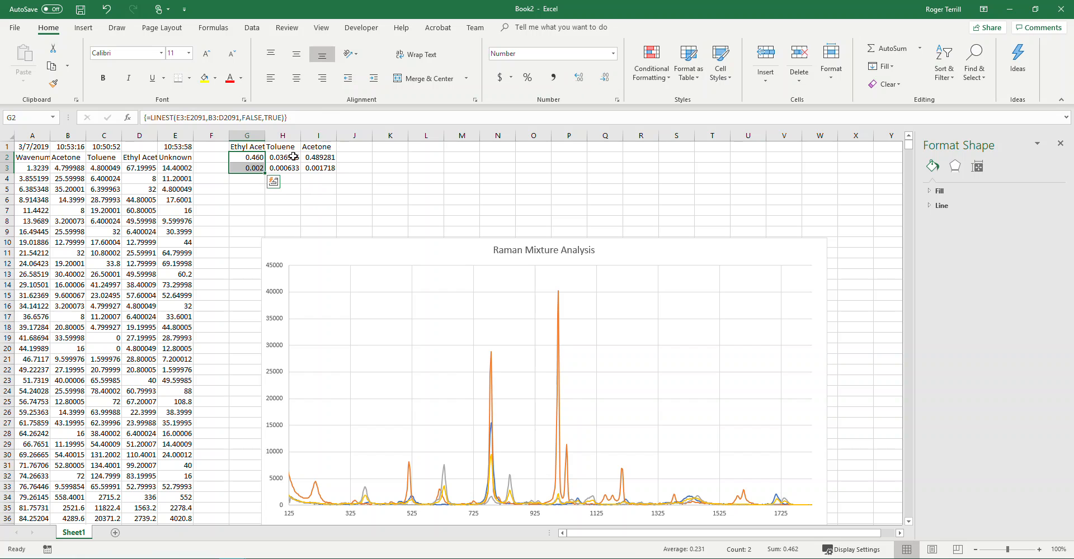
# Format the Toluene results in H2:H3 to show four decimal places
pyautogui.click(293, 157)
pyautogui.moveTo(293, 157); pyautogui.dragTo(282, 167)
pyautogui.click(603, 77)
pyautogui.click(604, 77)
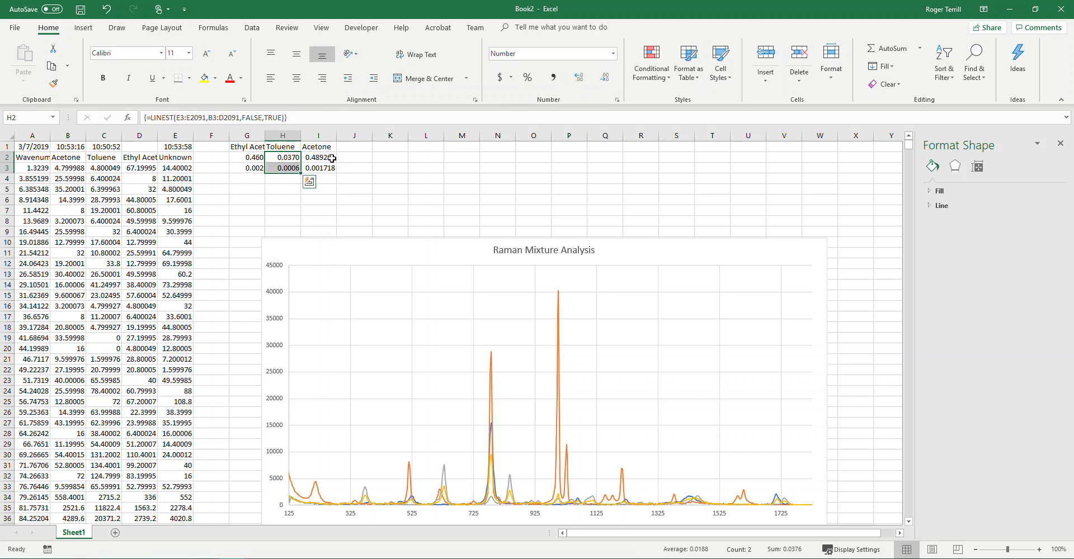
# Format the Acetone results in I2:I3 to show three decimal places
pyautogui.click(328, 162)
pyautogui.moveTo(329, 163); pyautogui.dragTo(321, 169)
pyautogui.click(605, 79)
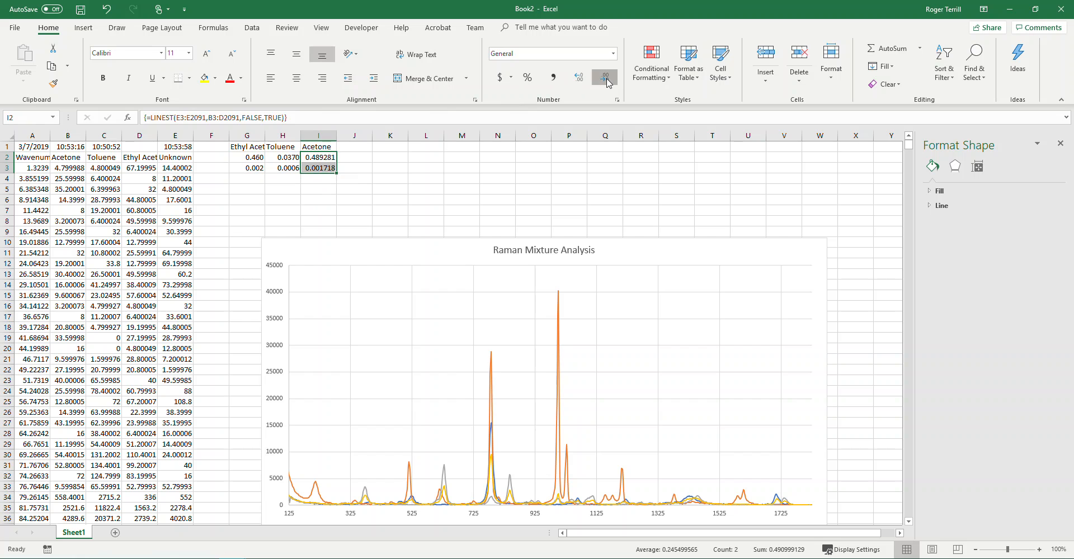
pyautogui.click(604, 78)
pyautogui.click(605, 79)
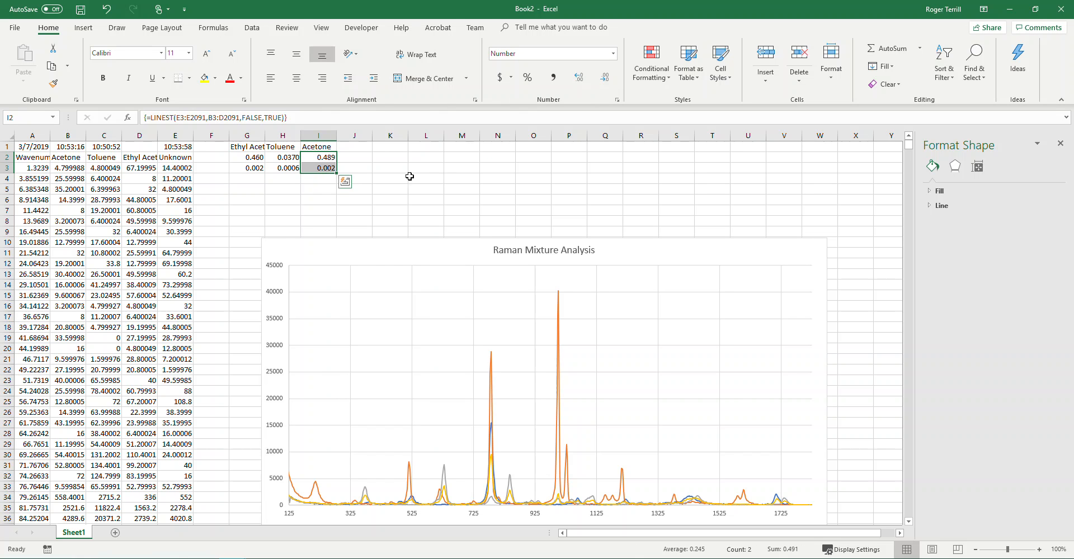
pyautogui.click(353, 169)
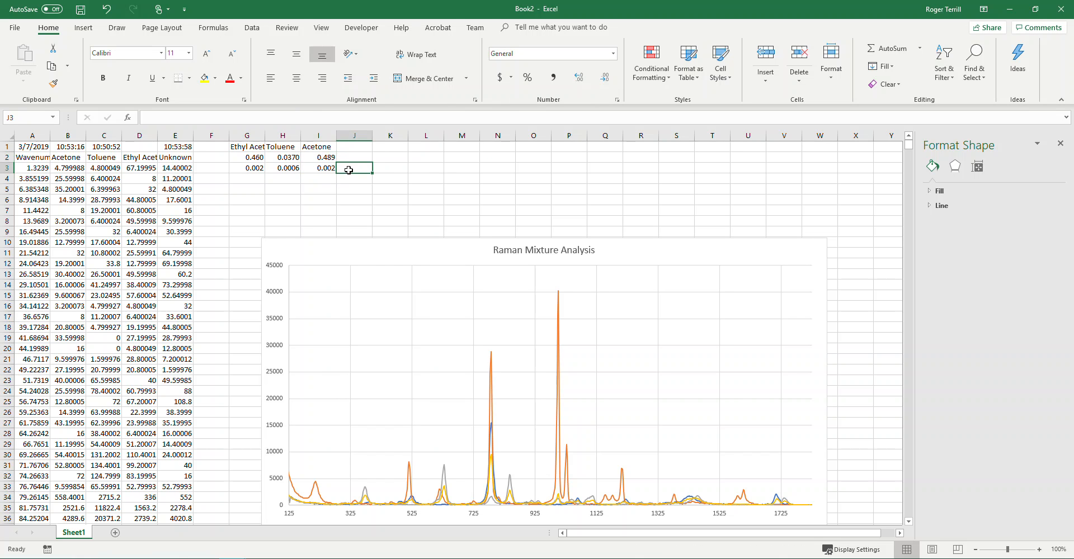
pyautogui.click(329, 169)
pyautogui.click(291, 168)
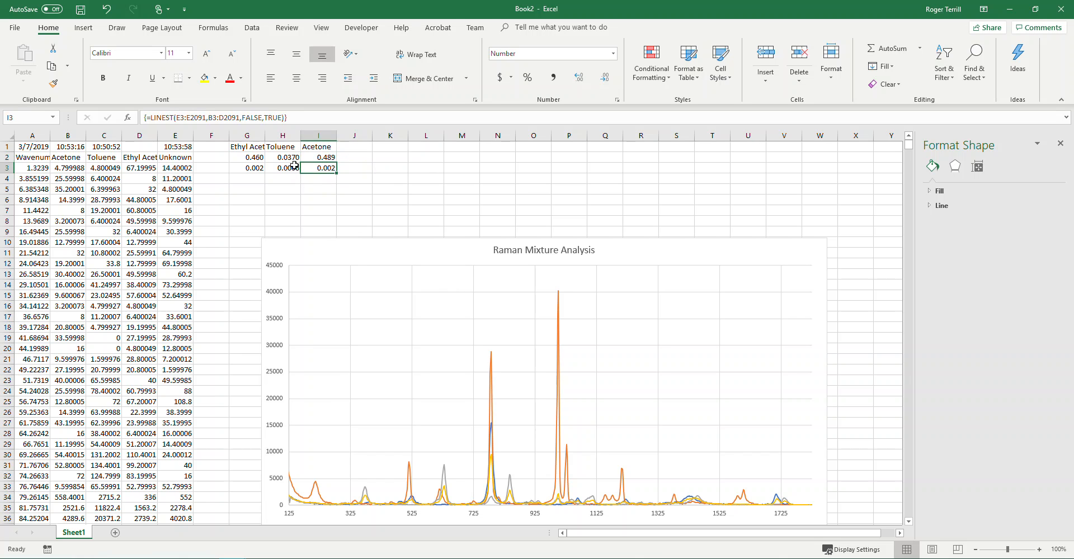
pyautogui.click(254, 168)
# Total the three component fractions in J2 with the formula =SUM(G2:I2)
pyautogui.click(355, 158)
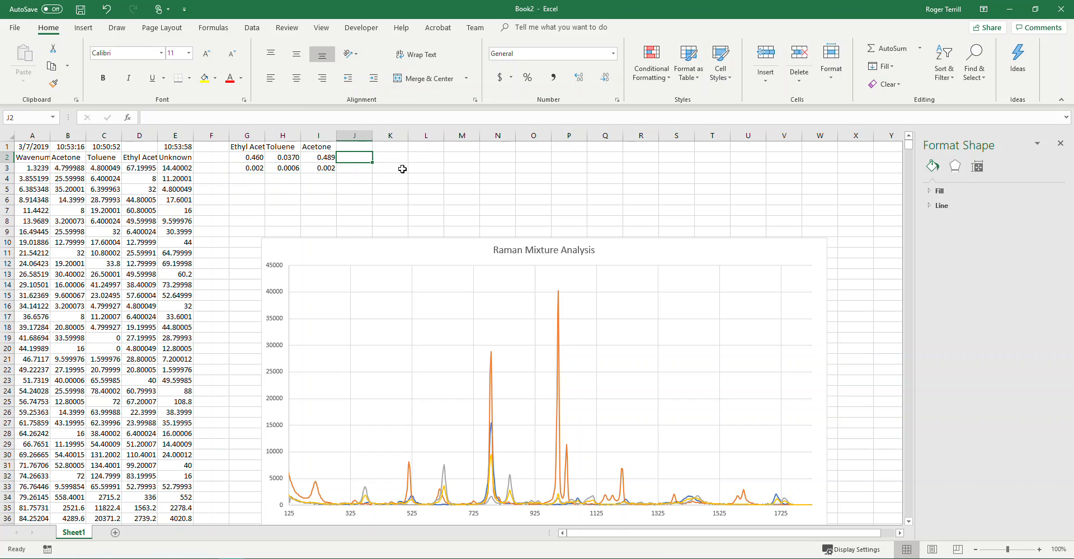
pyautogui.write('=sum')
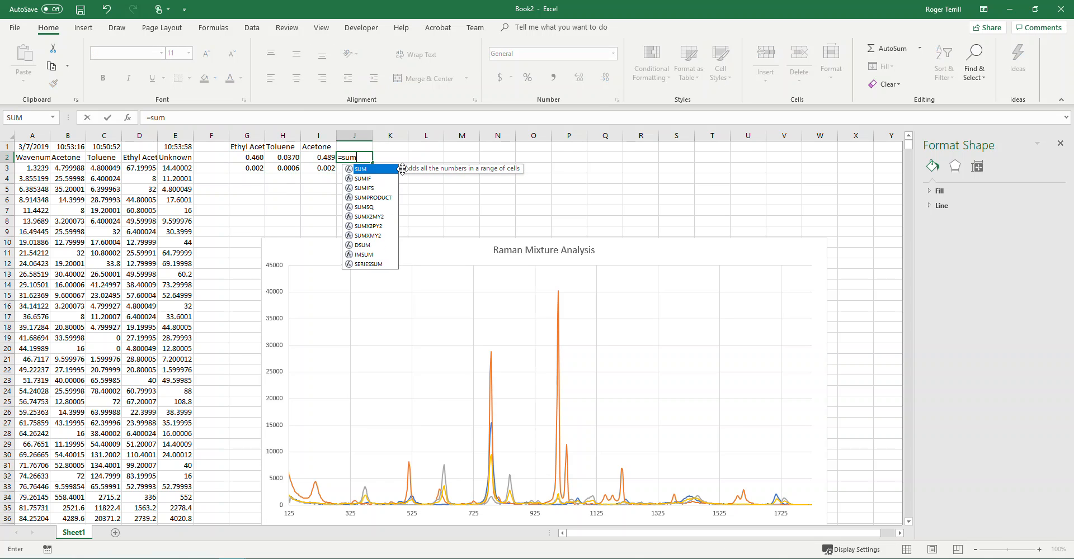
pyautogui.write('(')
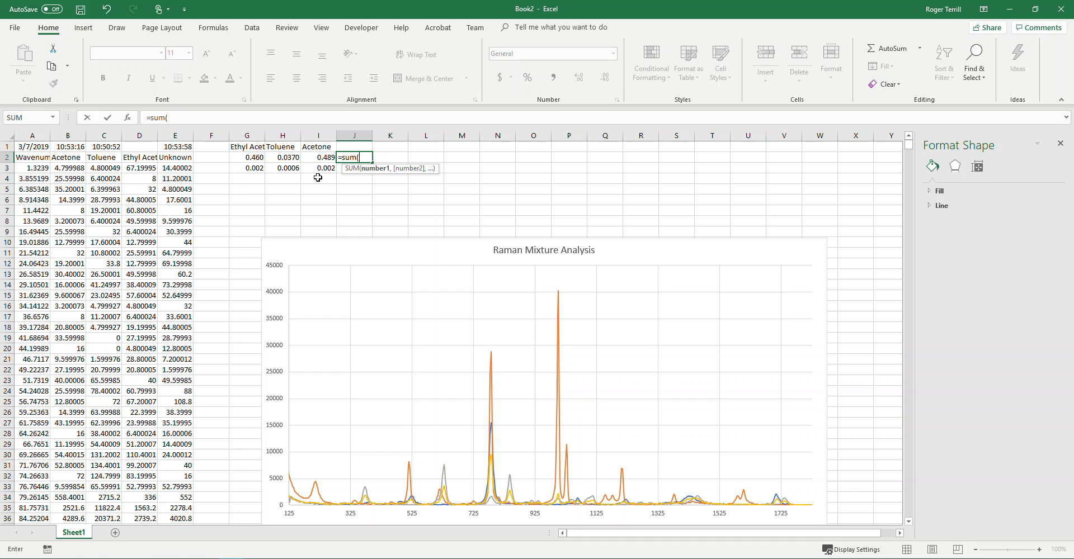
pyautogui.moveTo(252, 158); pyautogui.dragTo(307, 157)
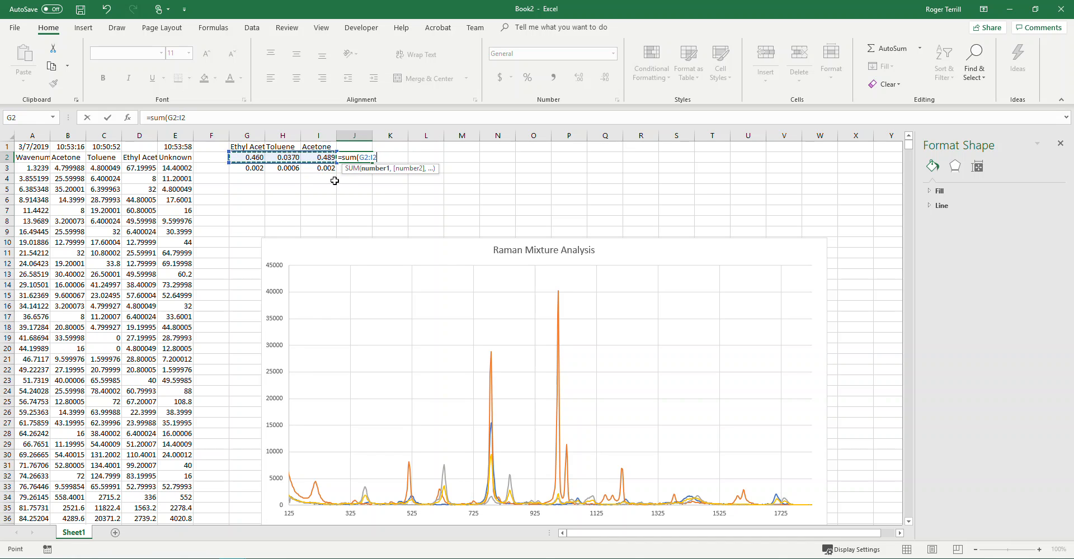
pyautogui.write(')')
pyautogui.press('Return')
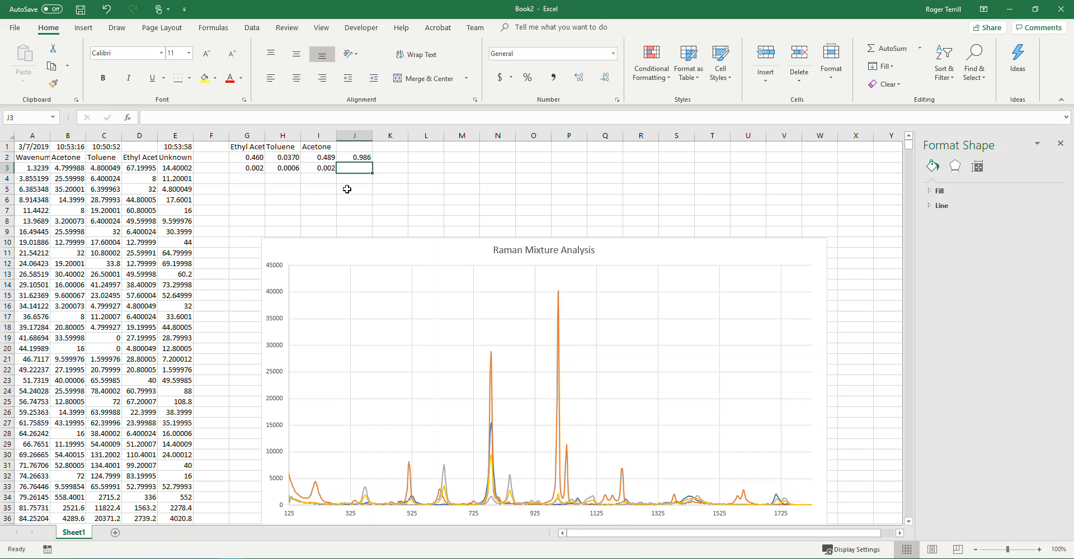
pyautogui.click(359, 157)
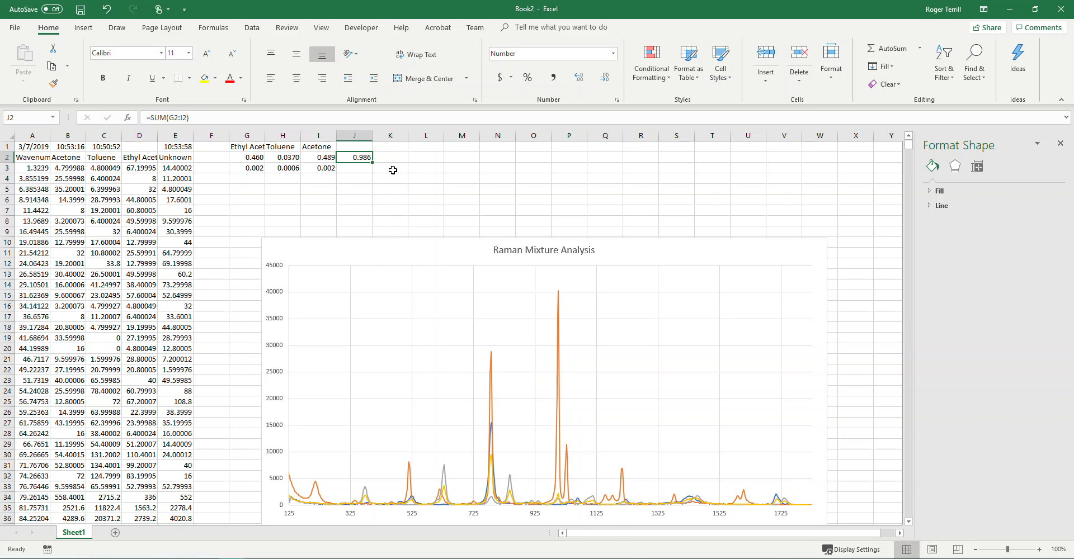
# Format the regression results and their total in G2:J3 as percentages with two decimal places
pyautogui.moveTo(255, 159); pyautogui.dragTo(351, 169)
pyautogui.click(527, 78)
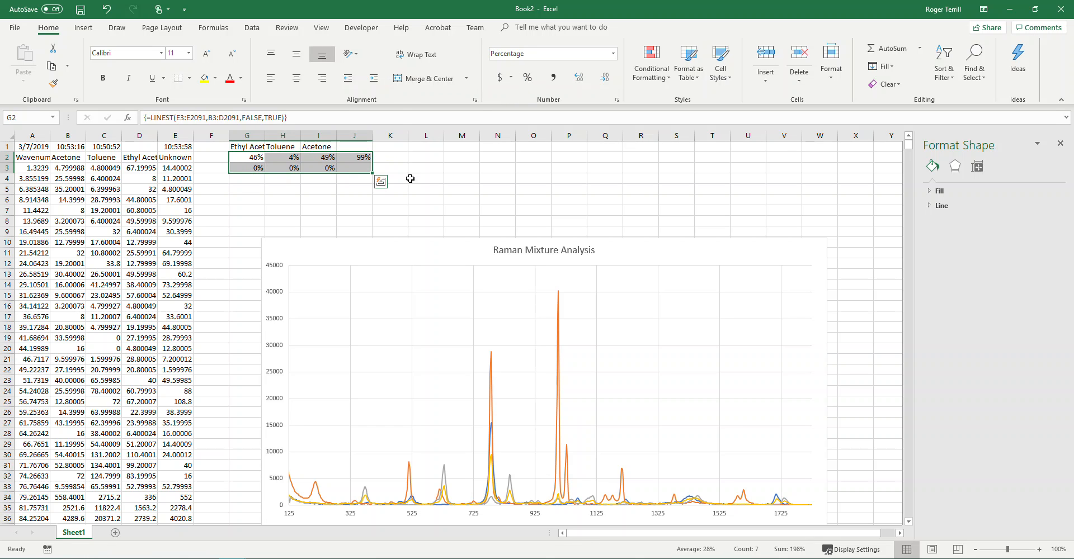
pyautogui.click(580, 78)
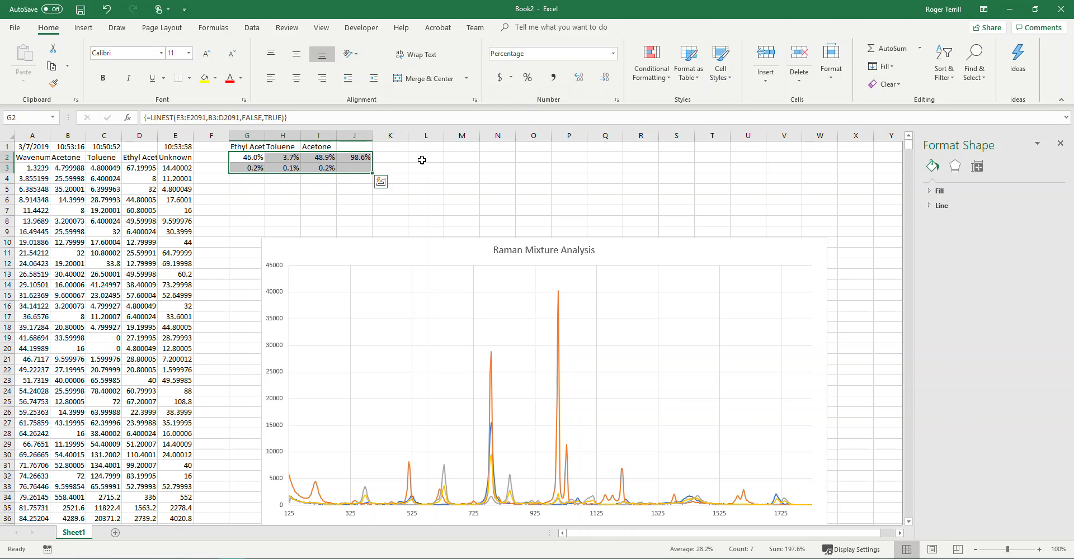
pyautogui.click(582, 81)
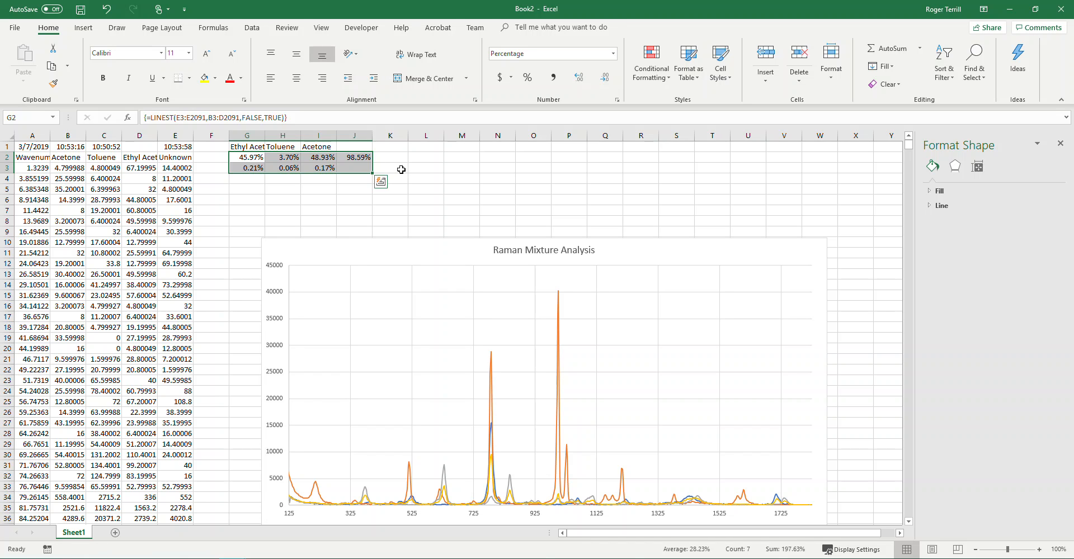
pyautogui.click(402, 168)
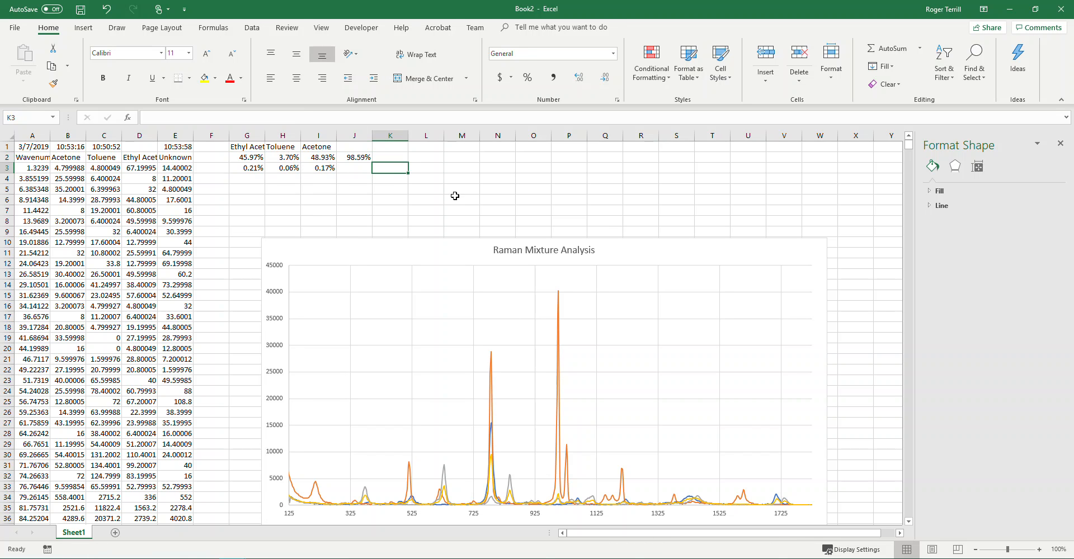
# Save the workbook as Raman Workup Example.xlsx in the thur folder under Raman
pyautogui.click(80, 10)
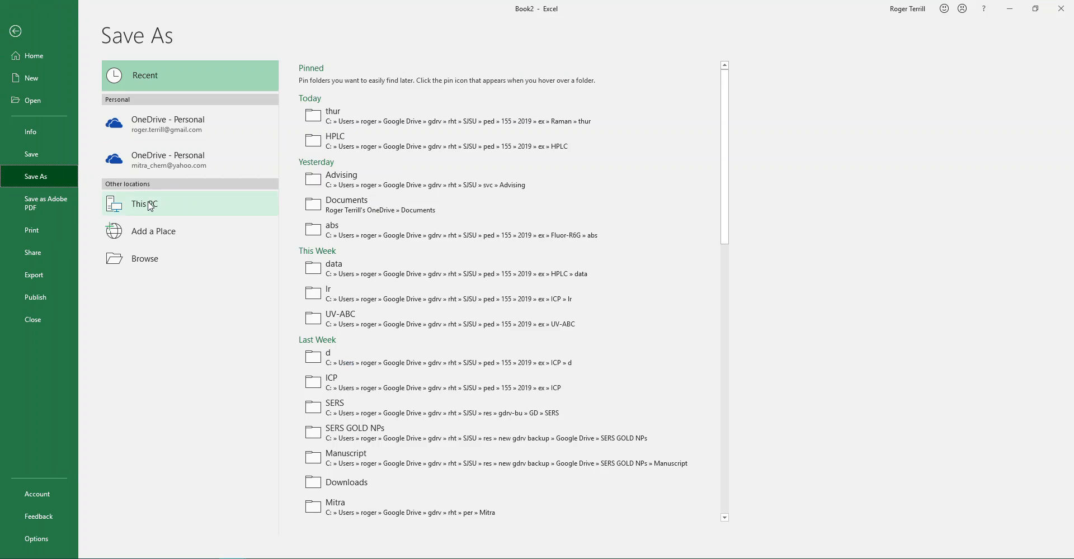
pyautogui.click(312, 114)
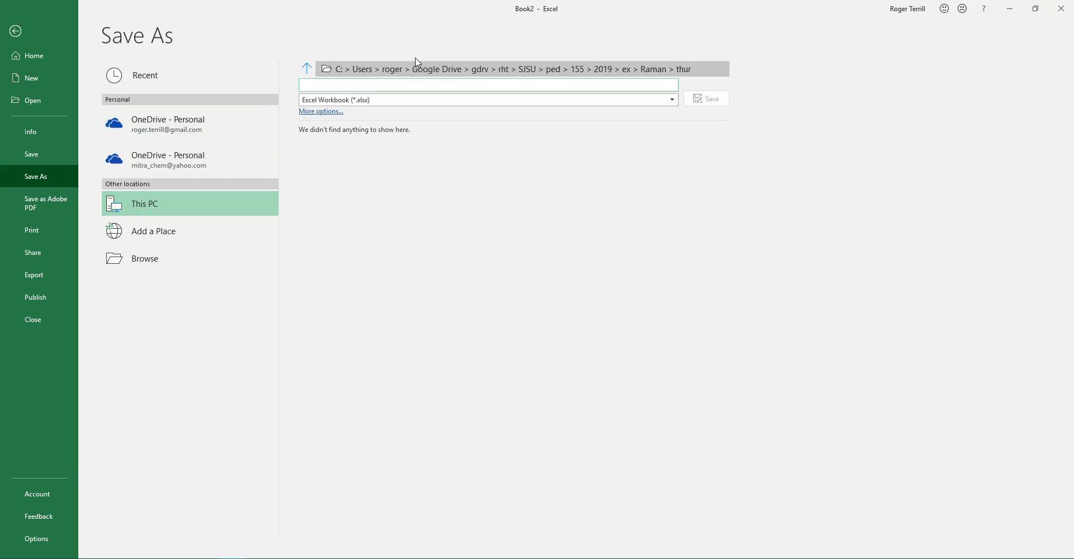
pyautogui.click(657, 74)
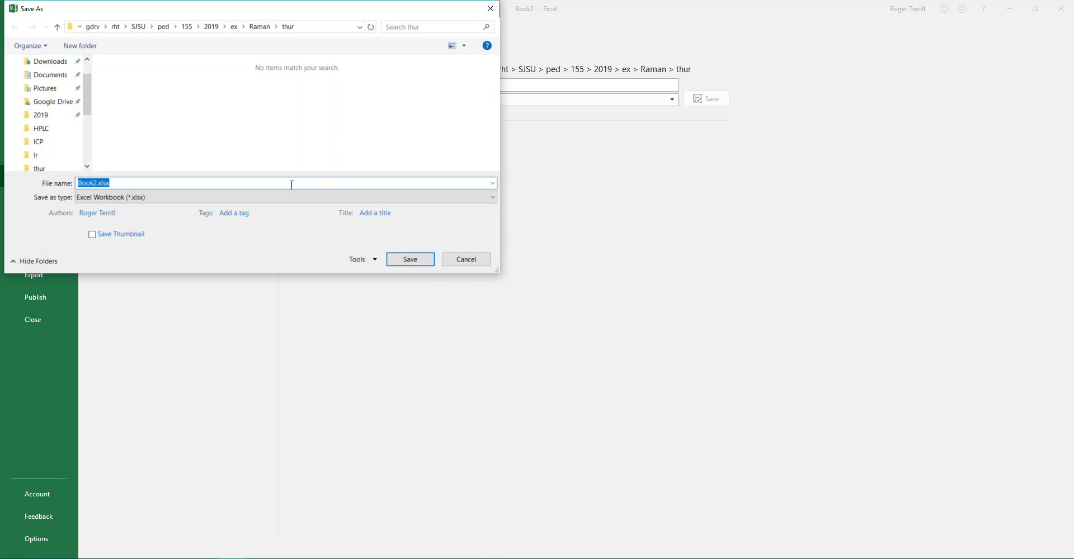
pyautogui.write('Th')
pyautogui.press('Return')
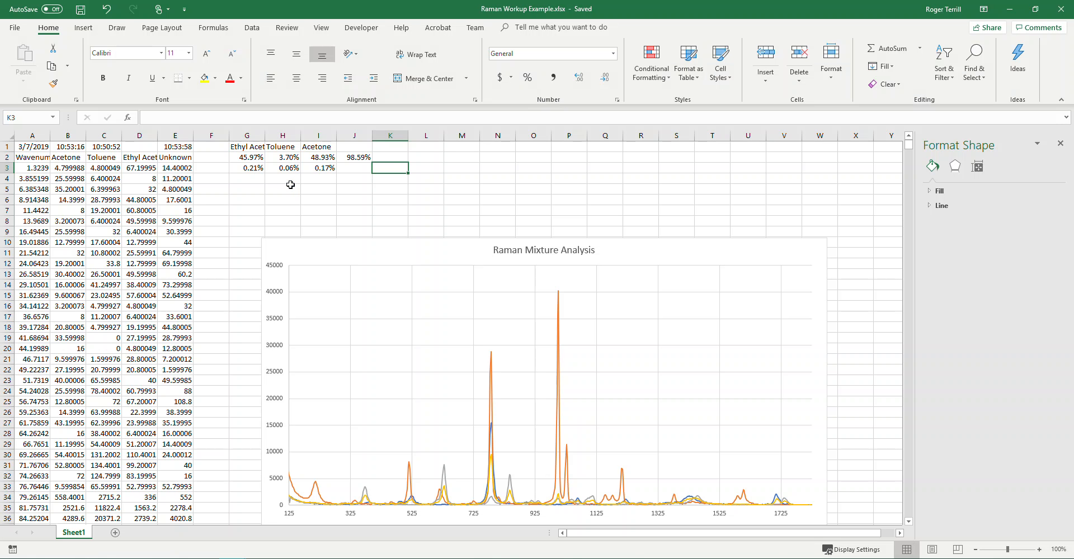
# Move the Raman Mixture Analysis chart so its upper-left corner sits at about cell G7, below the results
pyautogui.moveTo(372, 252); pyautogui.dragTo(345, 238)
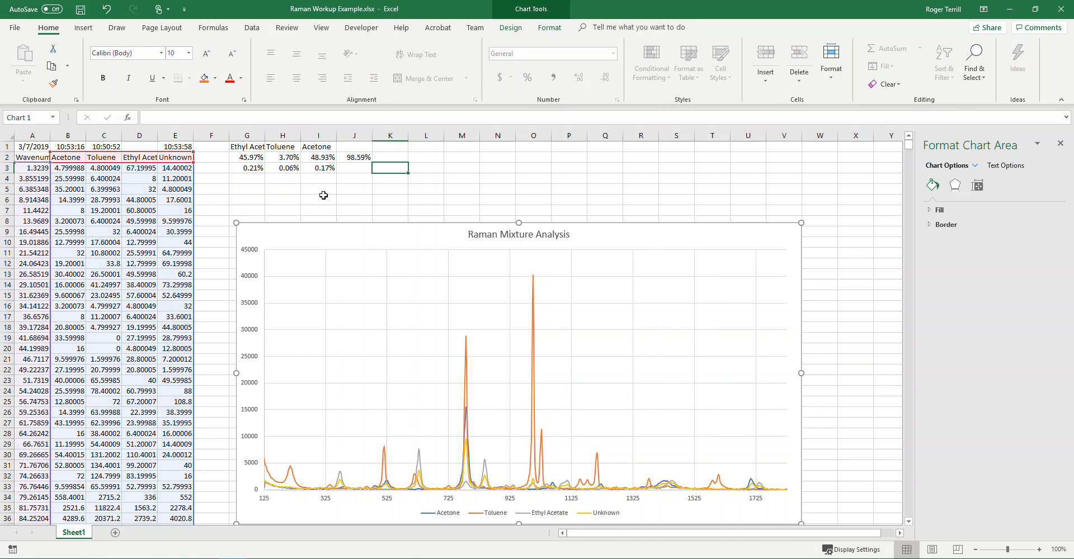
pyautogui.press('Escape')
pyautogui.click(283, 193)
pyautogui.click(252, 188)
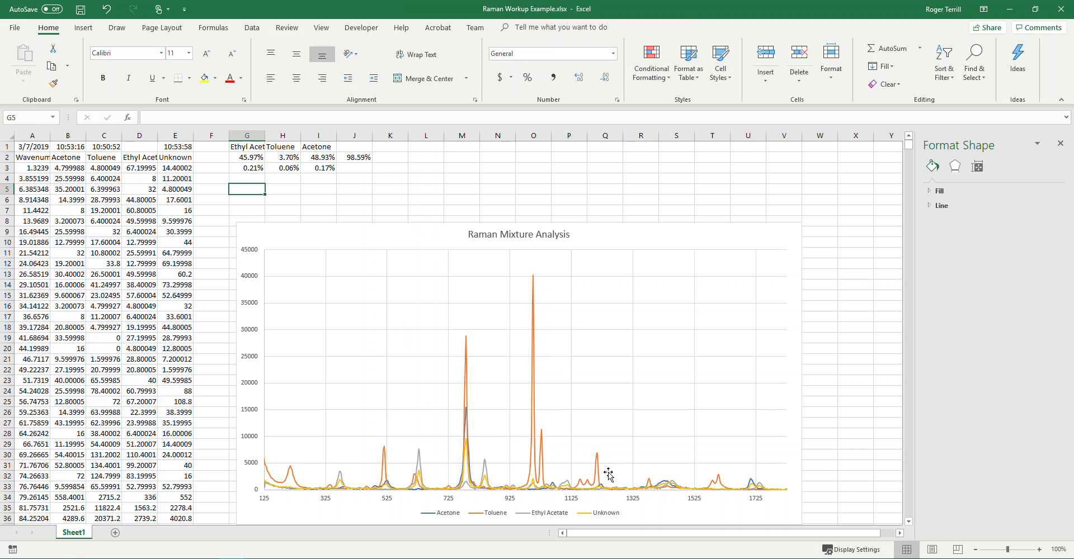
pyautogui.moveTo(606, 239); pyautogui.dragTo(589, 219)
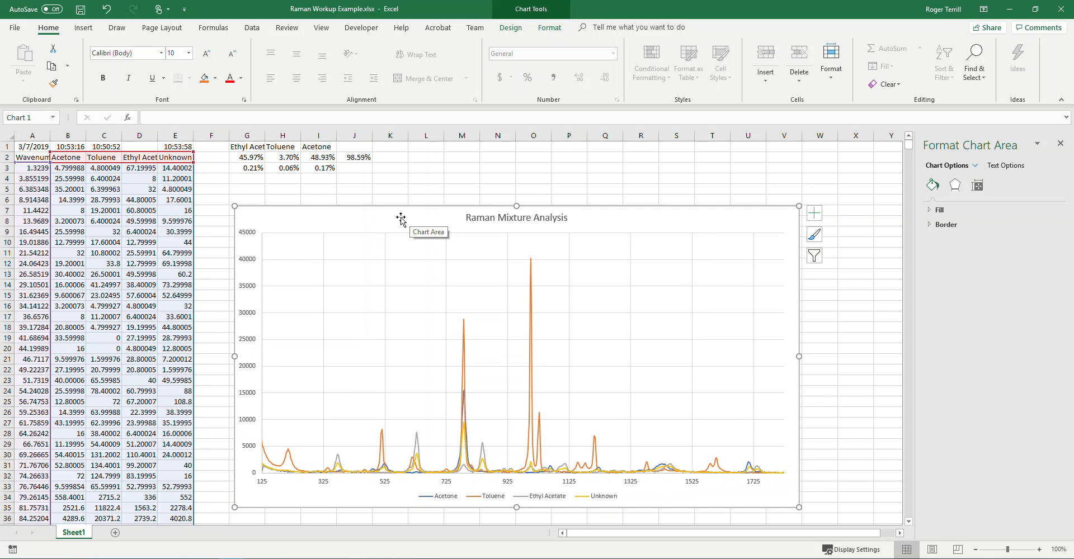
pyautogui.click(344, 187)
# Move the results block G1:J3 to M1:P3 and narrow the empty column F
pyautogui.moveTo(244, 147); pyautogui.dragTo(550, 171)
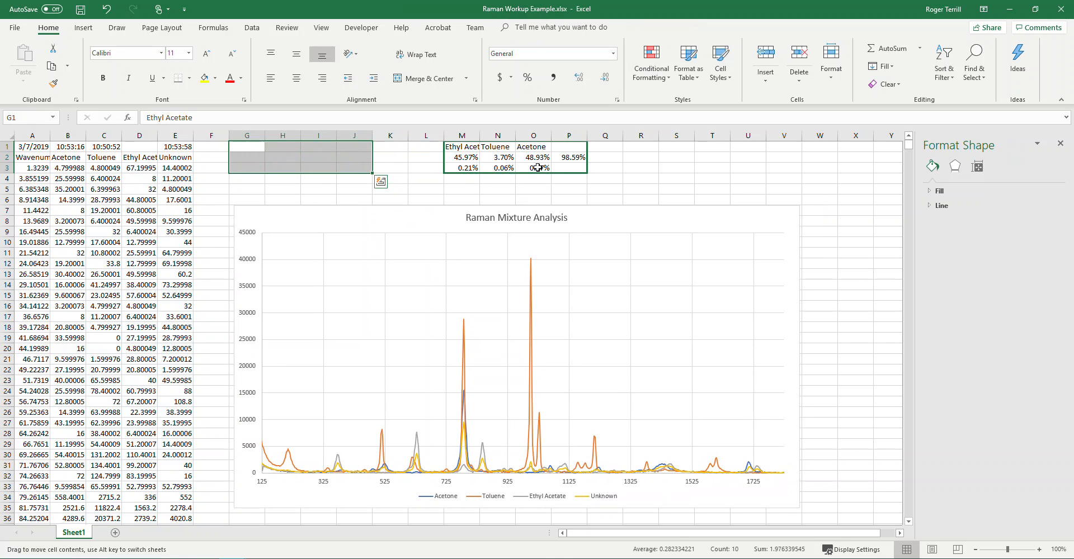
pyautogui.click(217, 157)
pyautogui.moveTo(229, 137); pyautogui.dragTo(209, 139)
# Enter the column headings Comp Acetone in G2 and Comp Toluene in H2
pyautogui.click(231, 157)
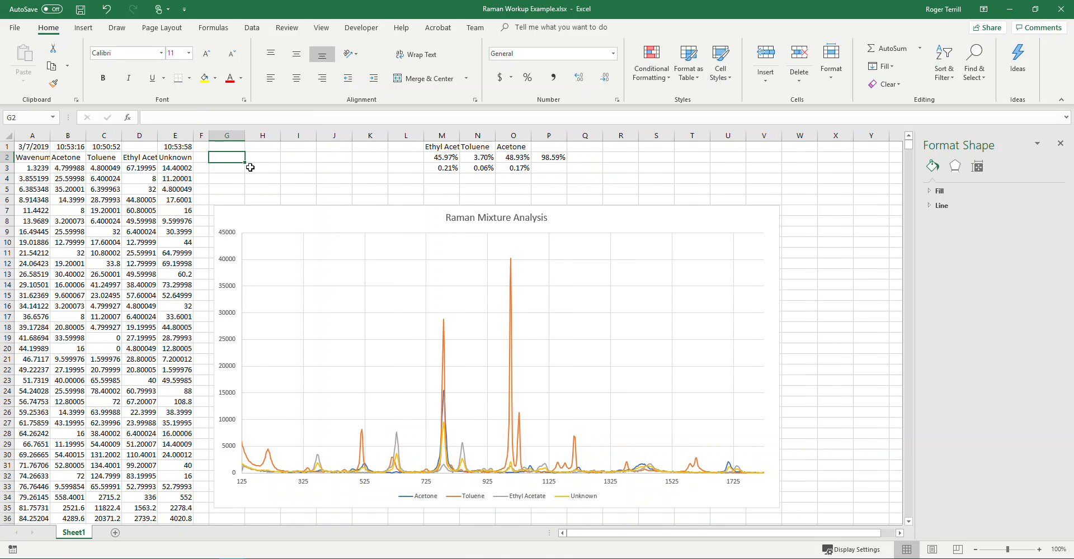
pyautogui.write('Comp')
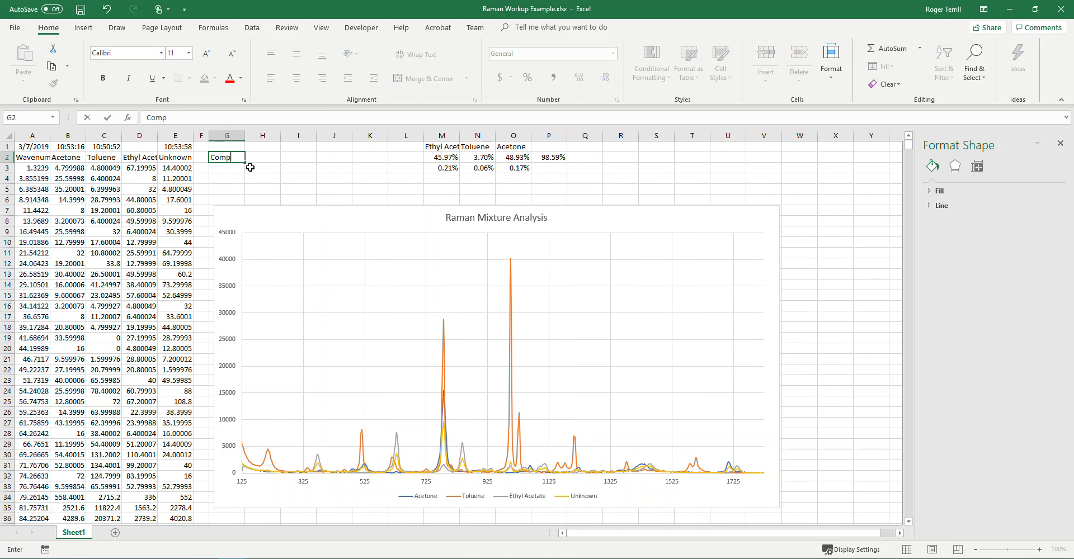
pyautogui.write(' Acetone')
pyautogui.press('Return')
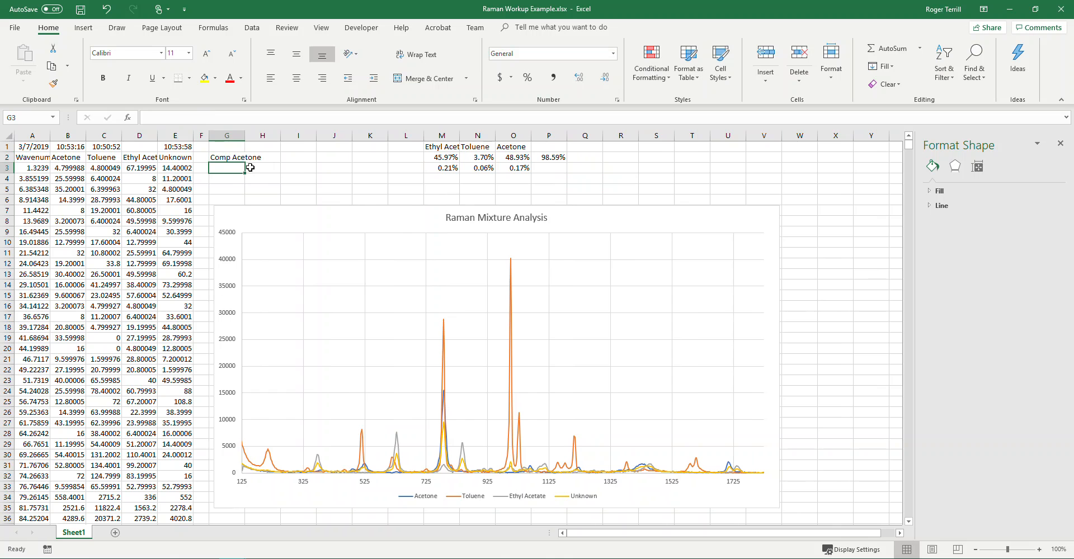
pyautogui.press('Up')
pyautogui.press('Right')
pyautogui.write('Com')
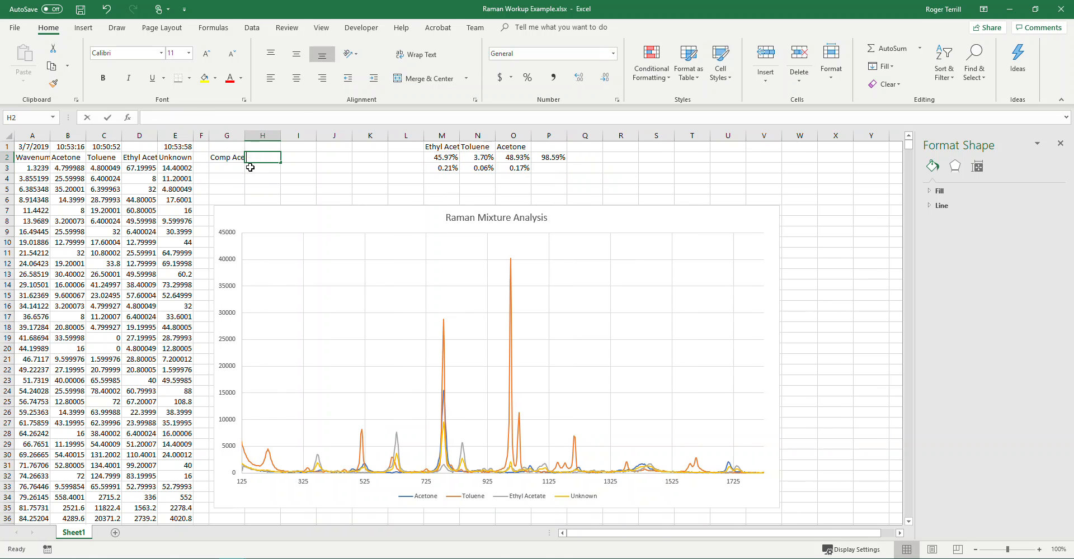
pyautogui.write('p Toluene')
pyautogui.press('Return')
# Enter the column headings Comp Ethyl Acetate in I2 and Model Sum in J2
pyautogui.press('Up')
pyautogui.press('Right')
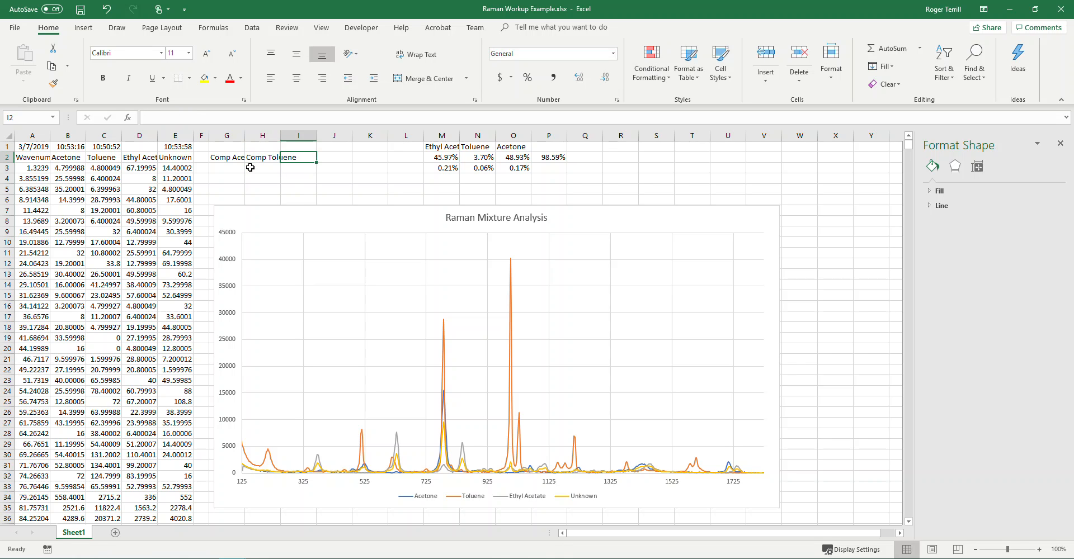
pyautogui.write('Comp Ethay')
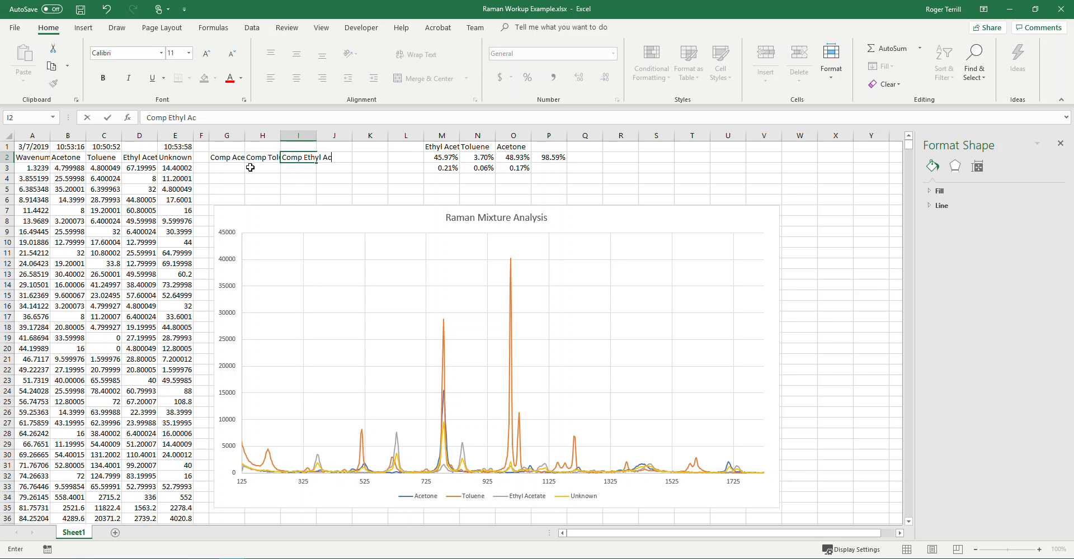
pyautogui.write('ate')
pyautogui.press('Return')
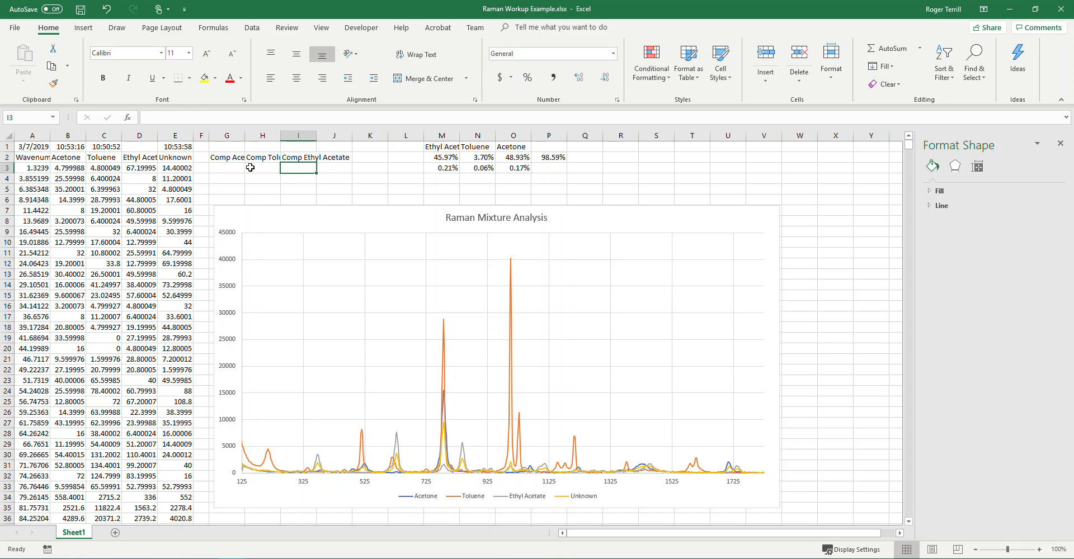
pyautogui.press('Up')
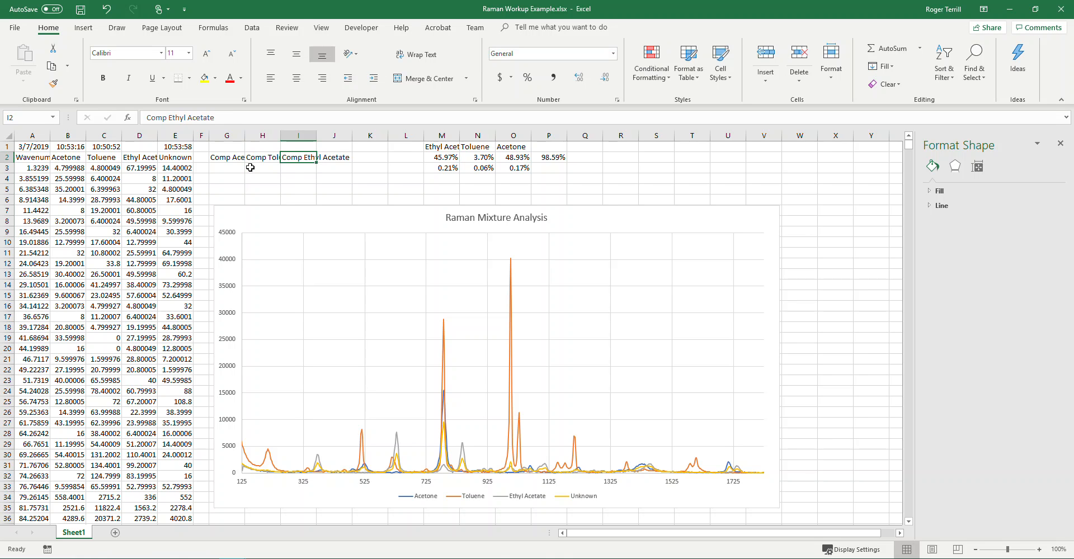
pyautogui.press('Right')
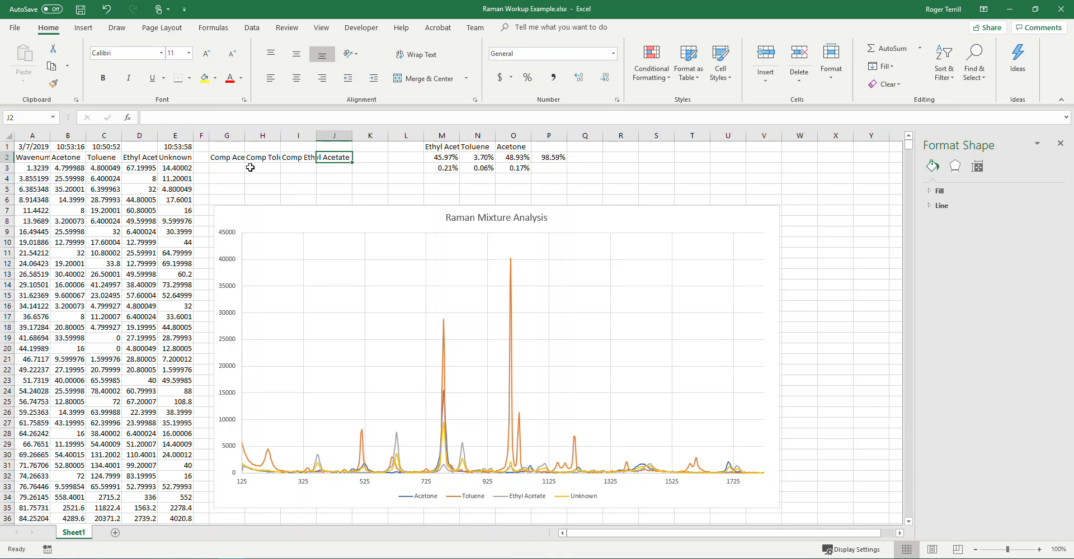
pyautogui.write('Model Sum')
pyautogui.press('Return')
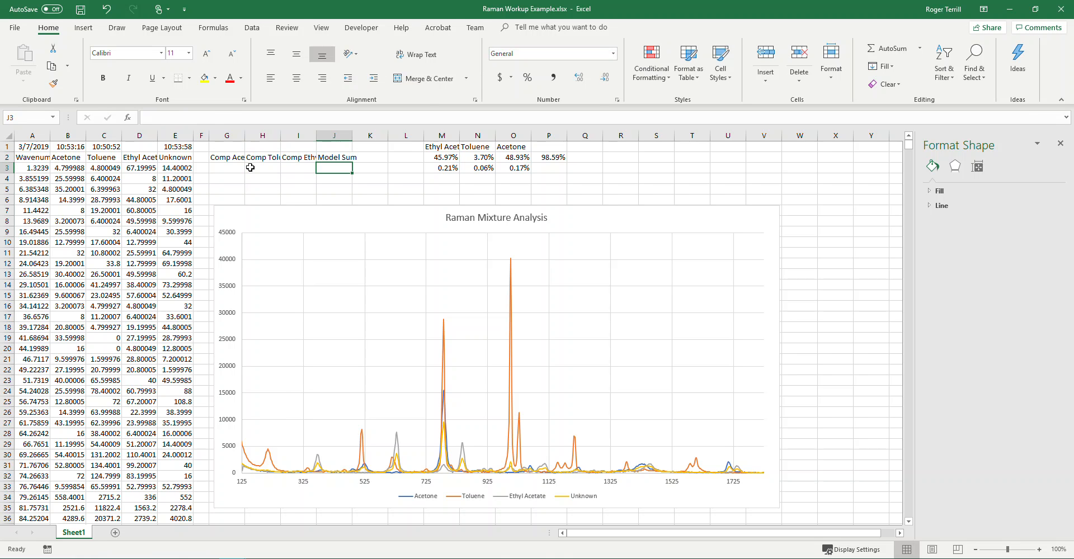
# Enter the Comp Acetone formula =$O$2*B3 in G3, with an absolute reference to the acetone fraction
pyautogui.press('Left')
pyautogui.press('Left')
pyautogui.press('Left')
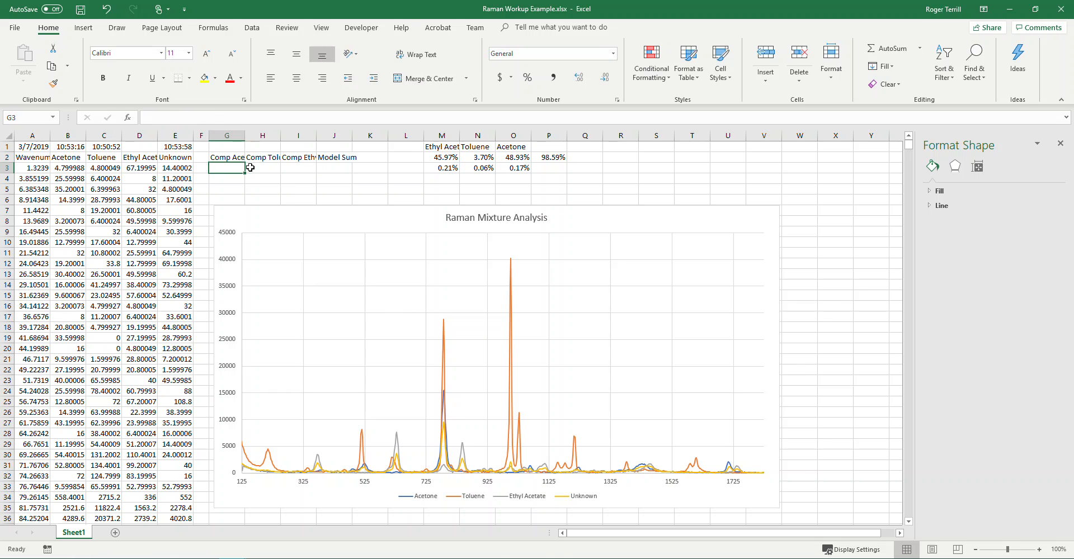
pyautogui.write('=')
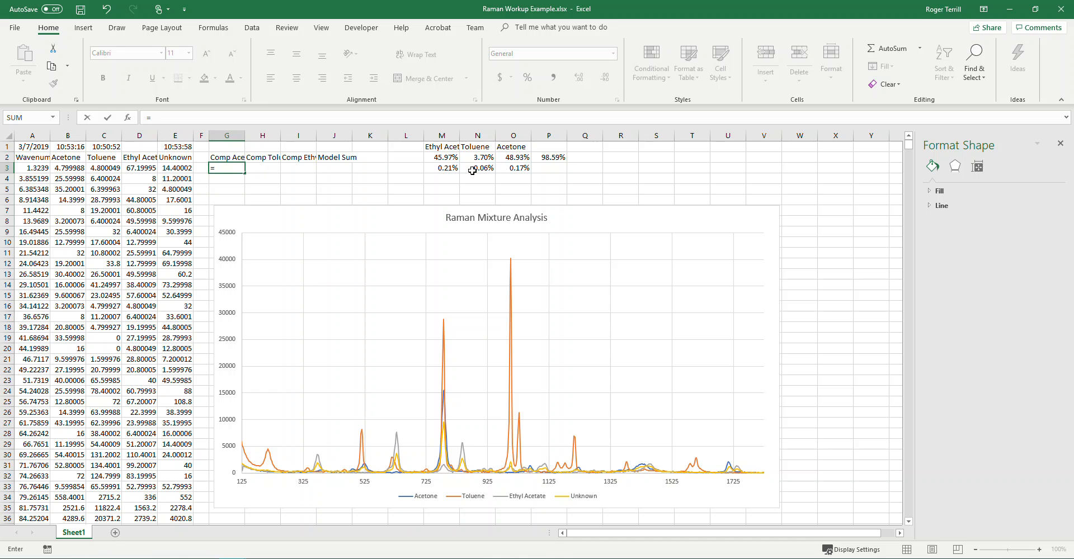
pyautogui.click(518, 158)
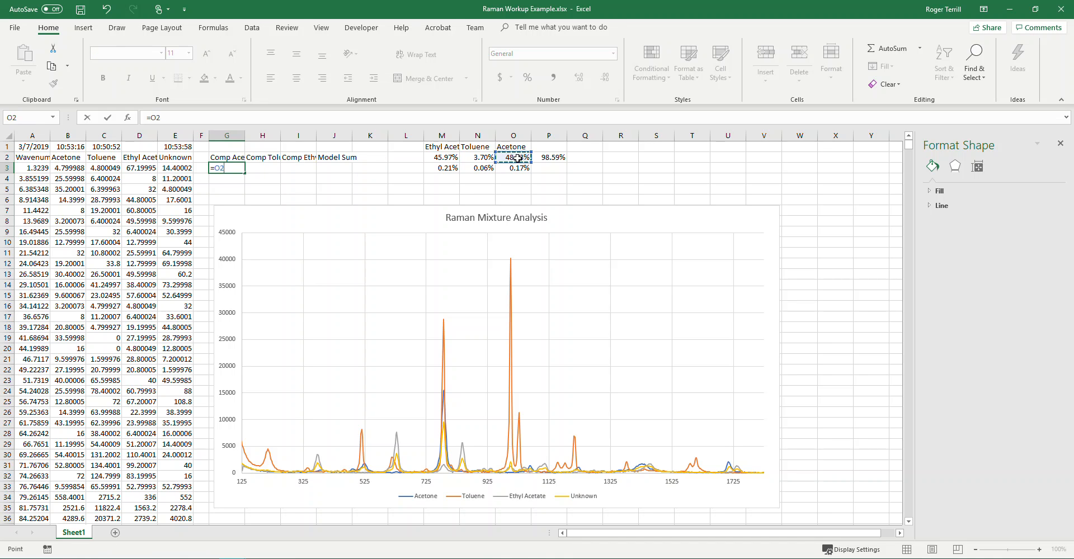
pyautogui.press('F4')
pyautogui.write('*')
pyautogui.click(64, 168)
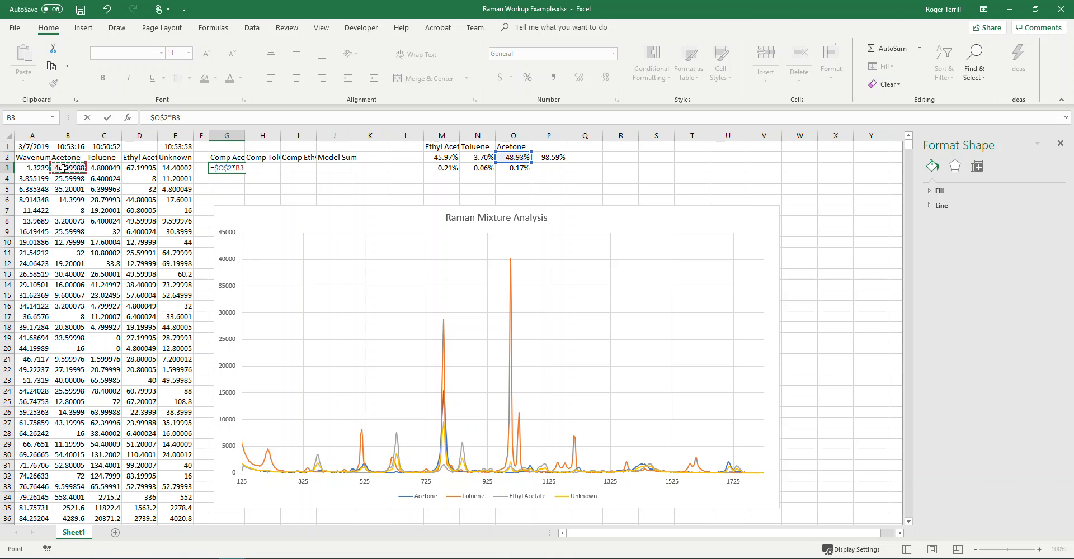
pyautogui.hotkey('ctrl', 'Return')
pyautogui.press('Return')
# Delete the empty narrow column F between the Unknown and Comp Acetone columns
pyautogui.click(201, 136)
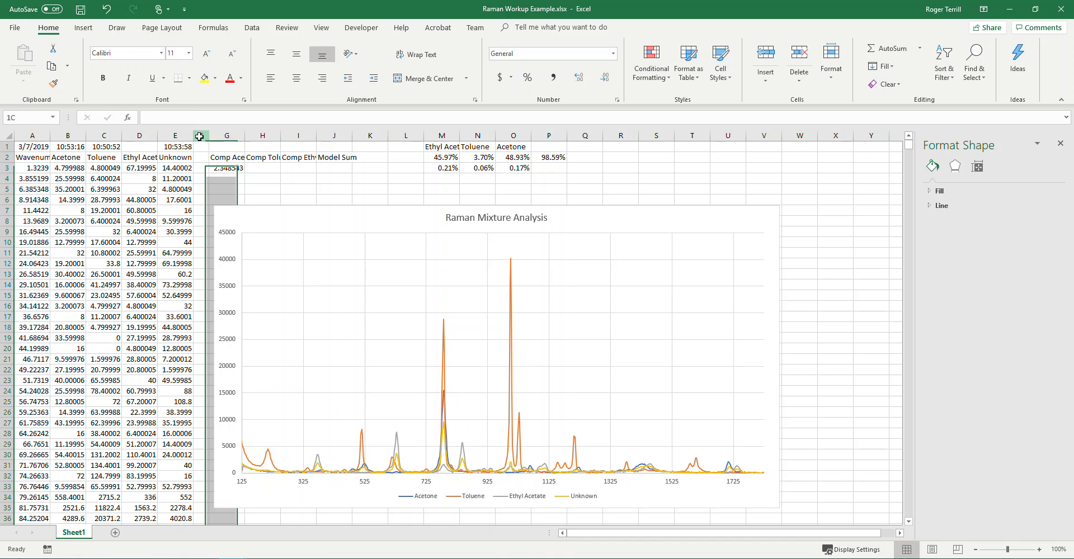
pyautogui.rightClick(201, 137)
pyautogui.click(232, 234)
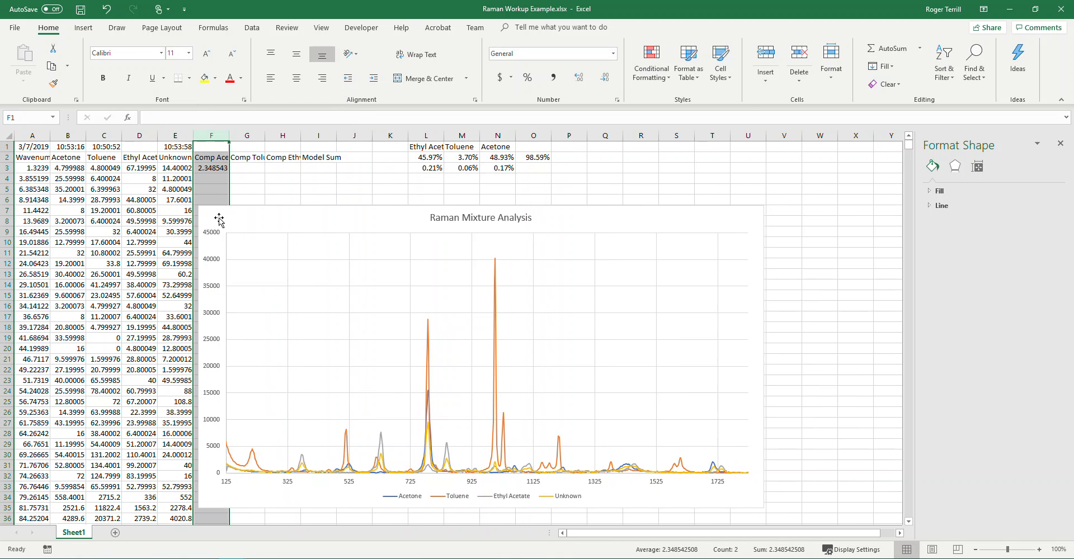
# Fill the F3 formula down the Comp Acetone column and move the chart so its left edge sits at about column H
pyautogui.click(215, 168)
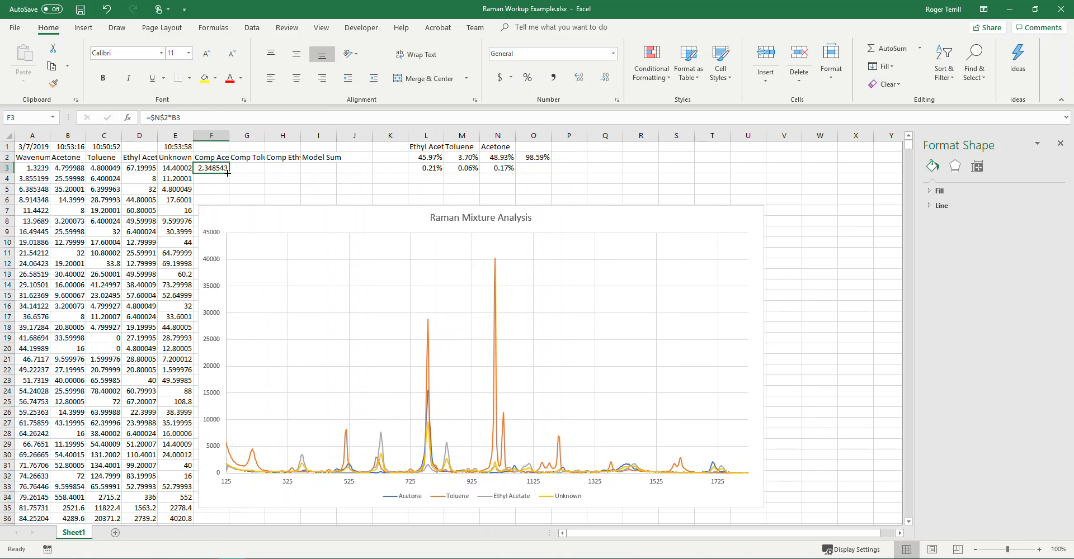
pyautogui.doubleClick(227, 173)
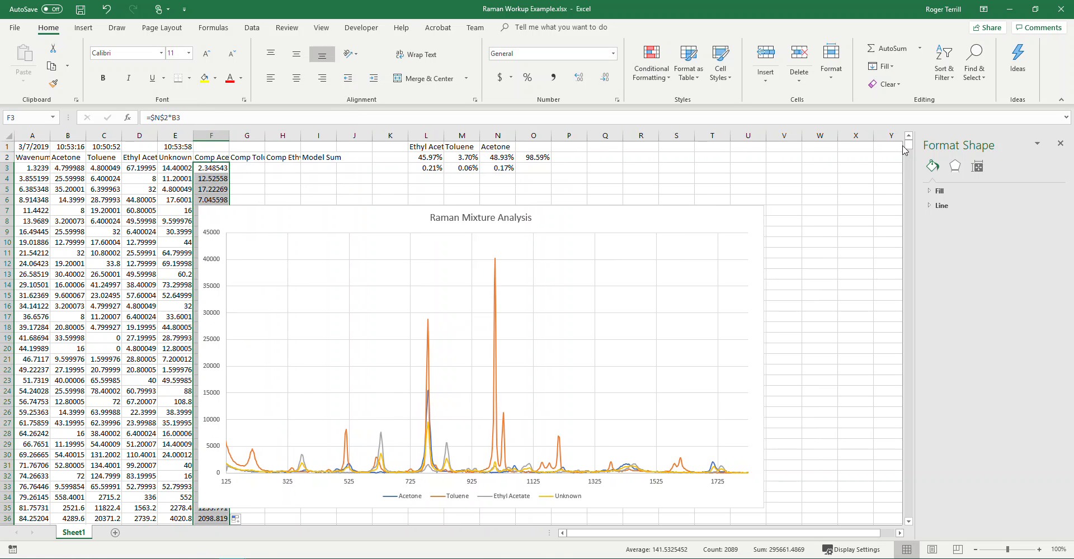
pyautogui.moveTo(909, 148)
pyautogui.mouseDown()
pyautogui.moveTo(895, 369)
pyautogui.moveTo(907, 522)
pyautogui.moveTo(907, 133)
pyautogui.mouseUp()
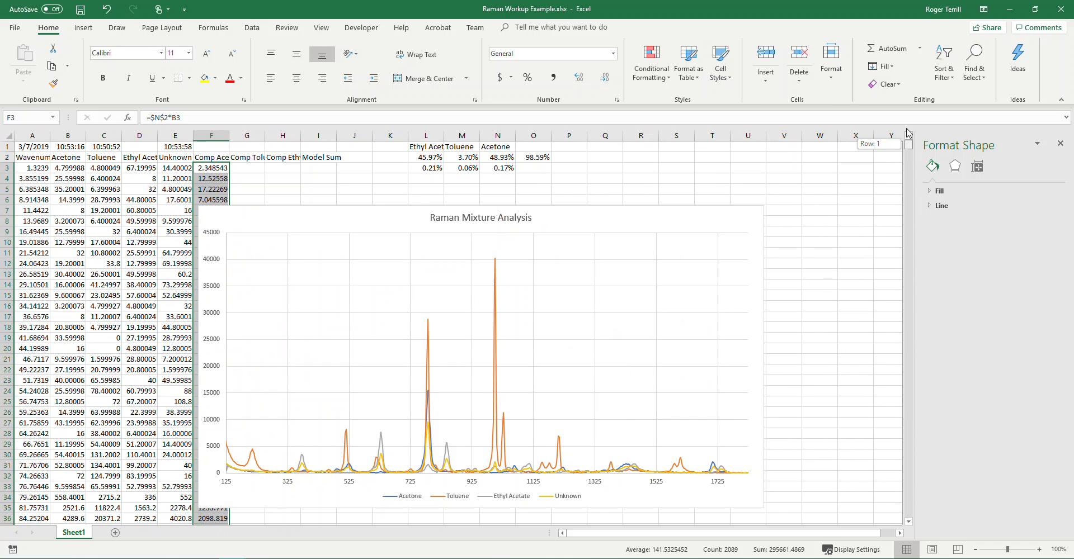
pyautogui.moveTo(397, 220); pyautogui.dragTo(467, 227)
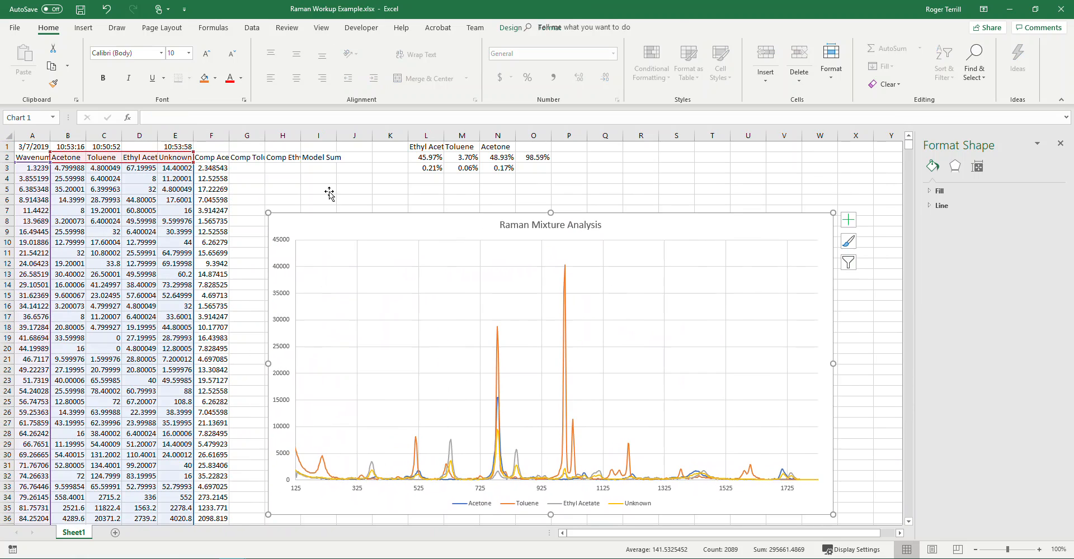
pyautogui.click(283, 189)
# Enter =$M$2*C3 in G3 and fill it down the Comp Toluene column
pyautogui.click(240, 166)
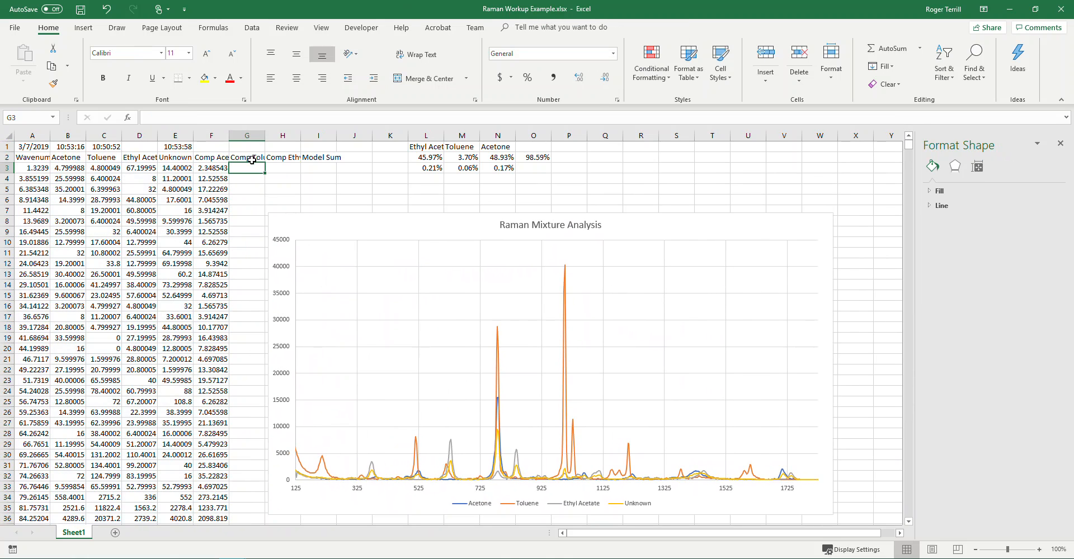
pyautogui.write('=')
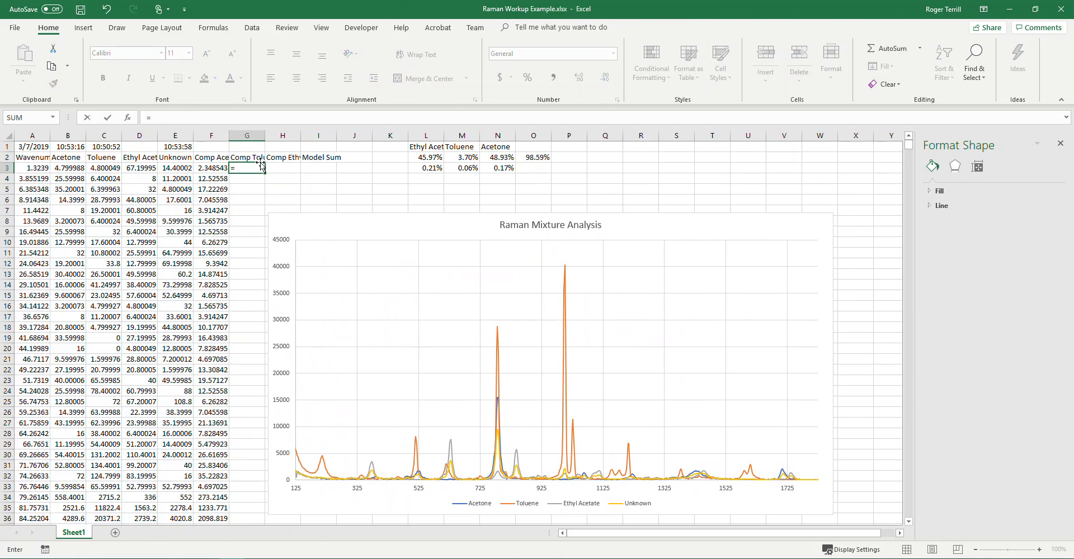
pyautogui.click(467, 157)
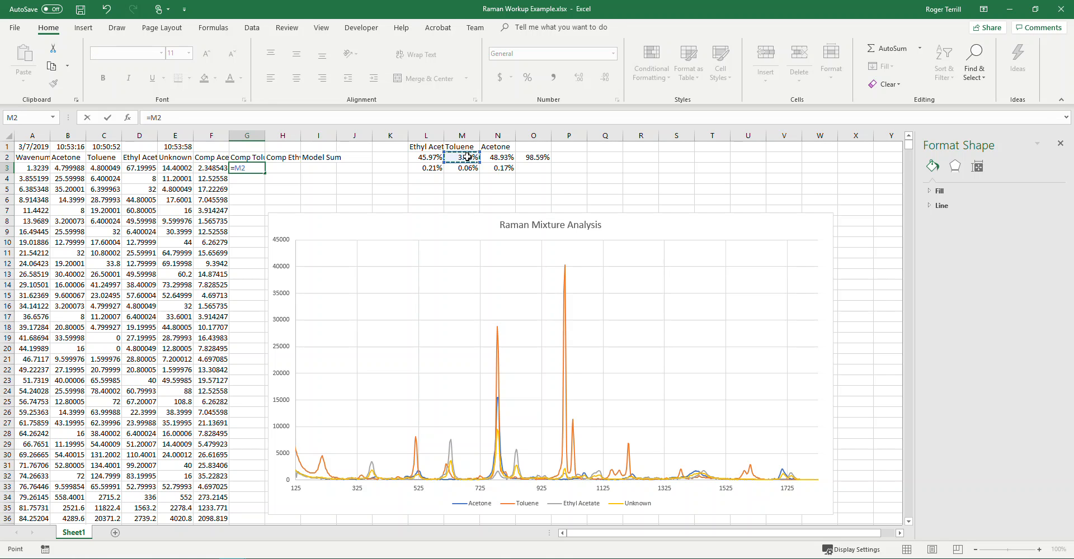
pyautogui.press('F4')
pyautogui.write('*')
pyautogui.click(105, 168)
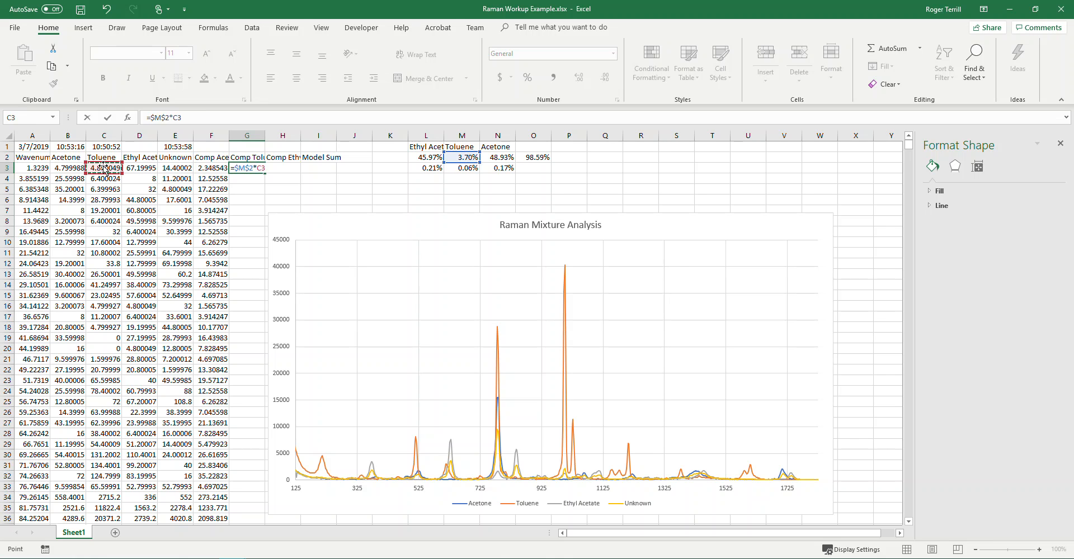
pyautogui.press('Return')
pyautogui.click(247, 169)
pyautogui.doubleClick(265, 173)
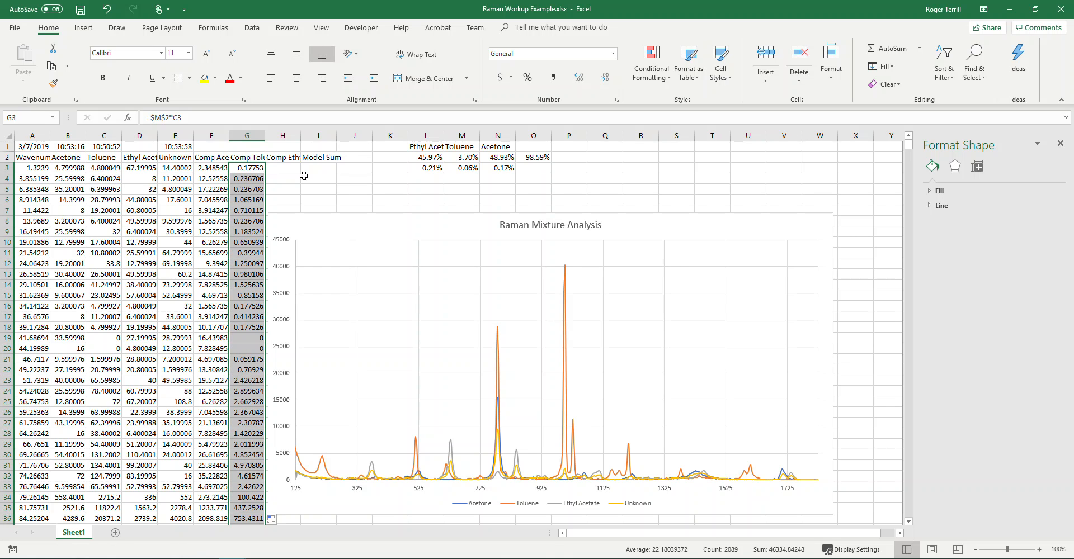
# Enter =$L$2*D3 in H3 and fill it down the Comp Ethyl Acetate column
pyautogui.click(284, 166)
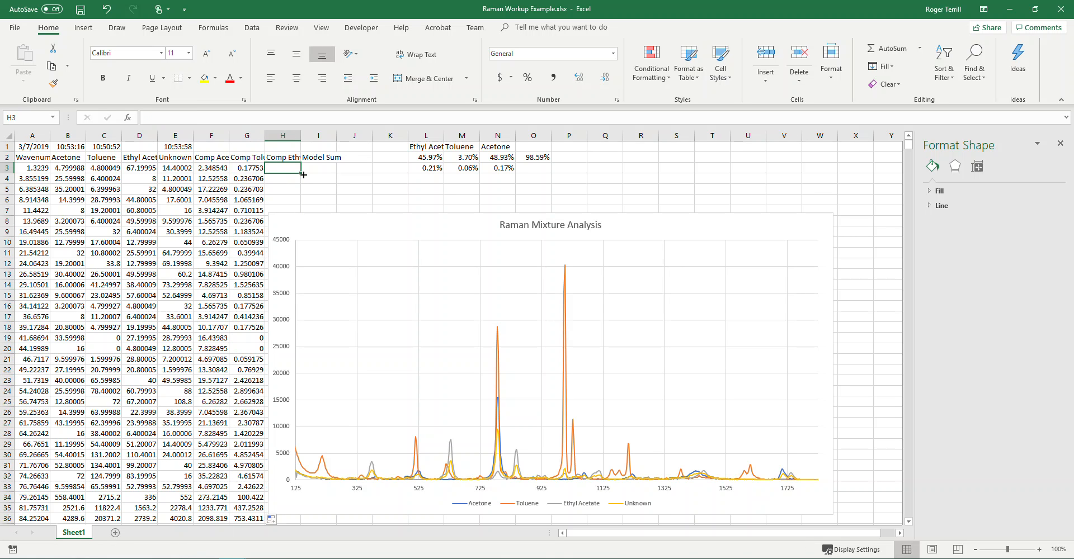
pyautogui.write('=')
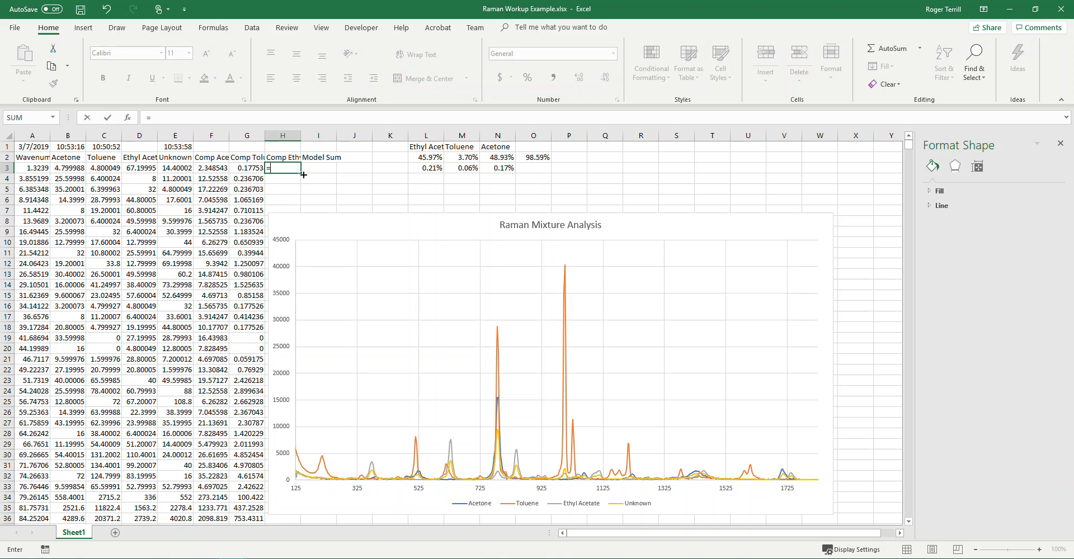
pyautogui.click(429, 157)
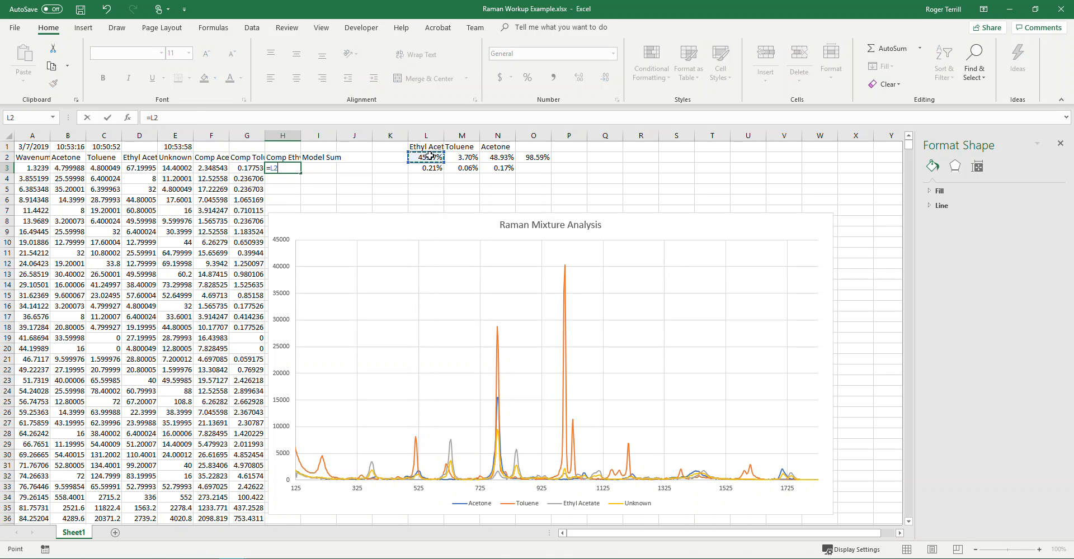
pyautogui.press('F4')
pyautogui.click(144, 168)
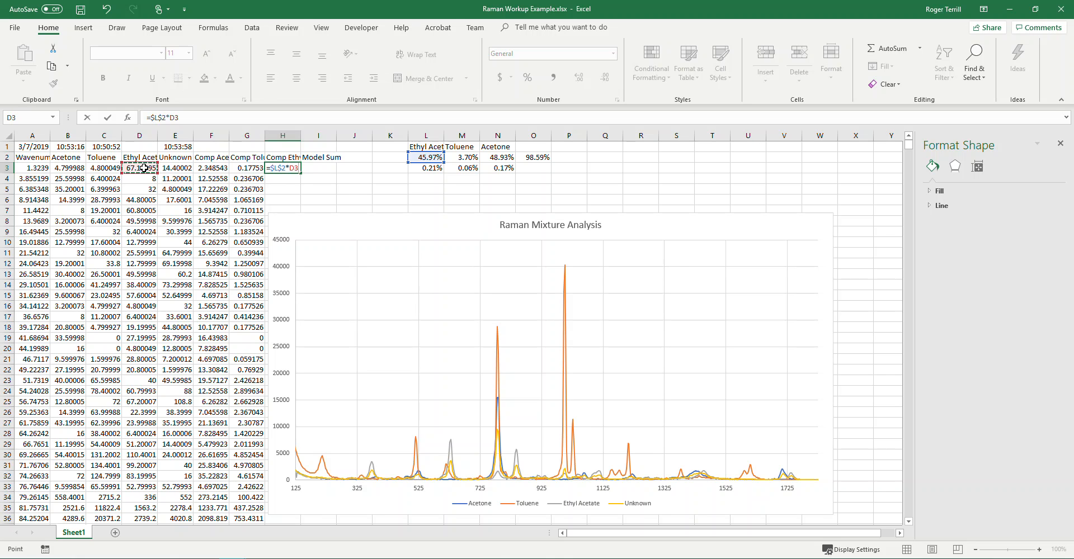
pyautogui.press('Return')
pyautogui.click(279, 167)
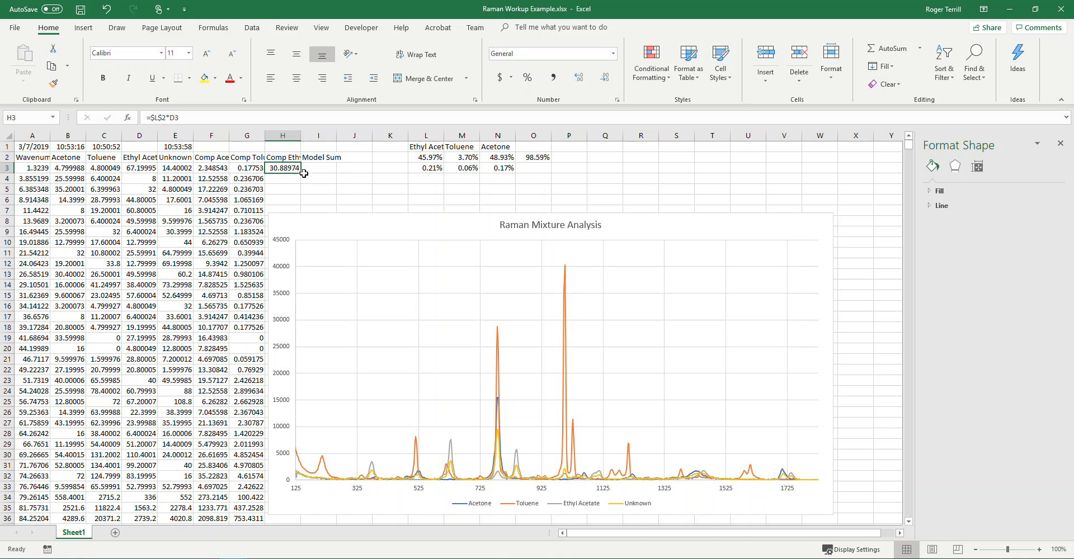
pyautogui.doubleClick(300, 175)
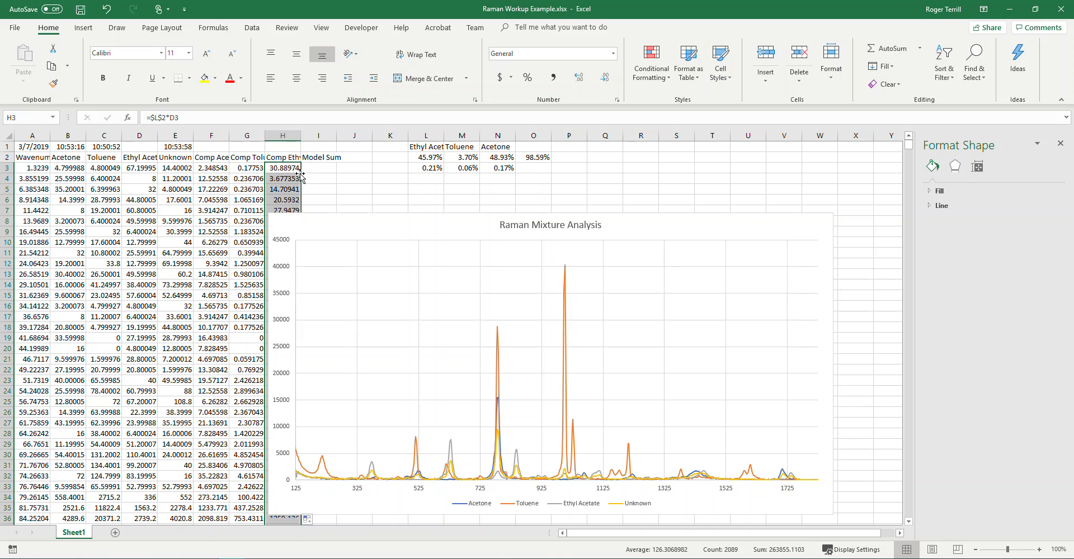
pyautogui.click(349, 180)
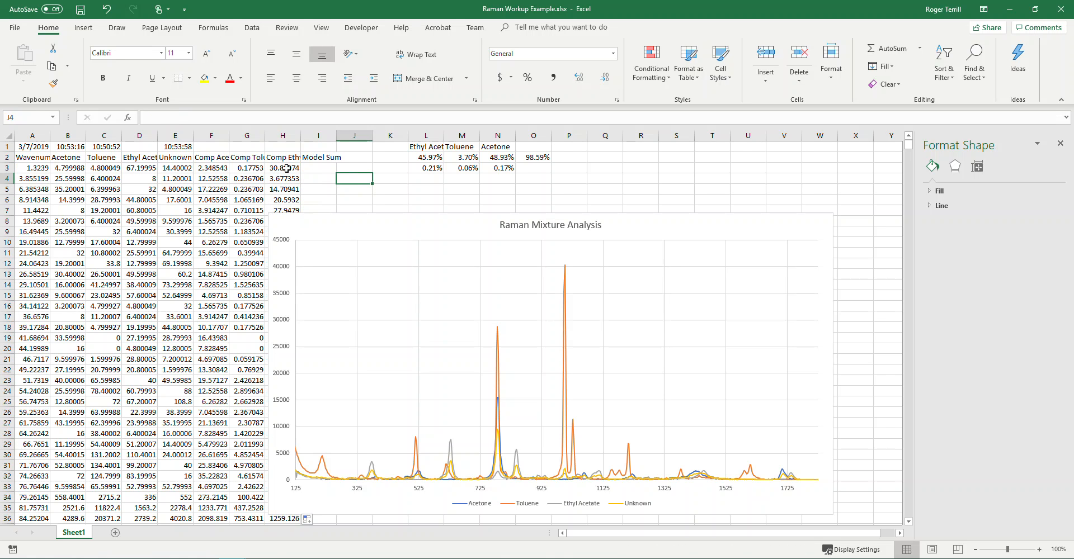
# Check the cell references of the component formulas in H3, G3 and F3 without changing them
pyautogui.doubleClick(286, 168)
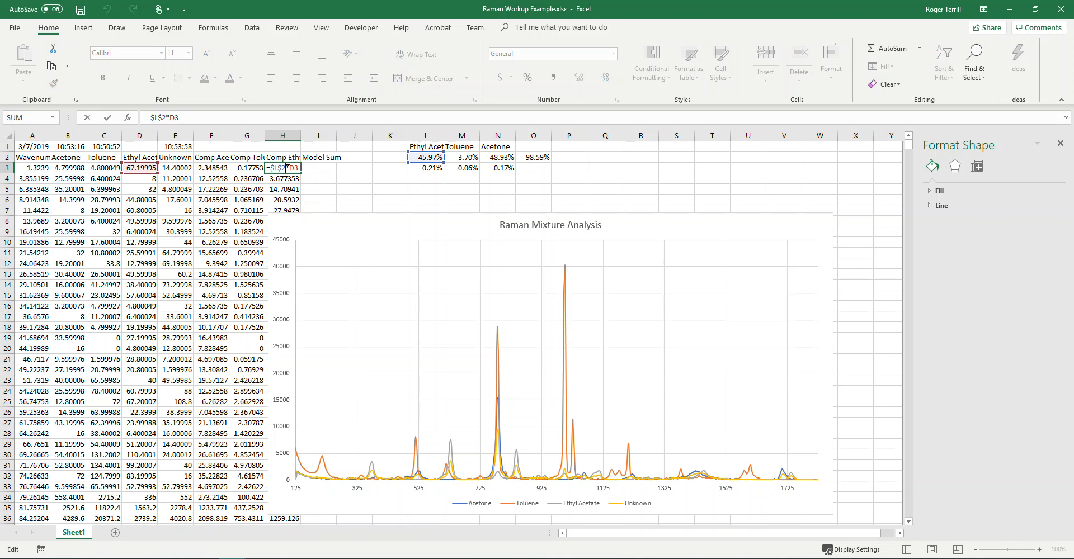
pyautogui.press('Escape')
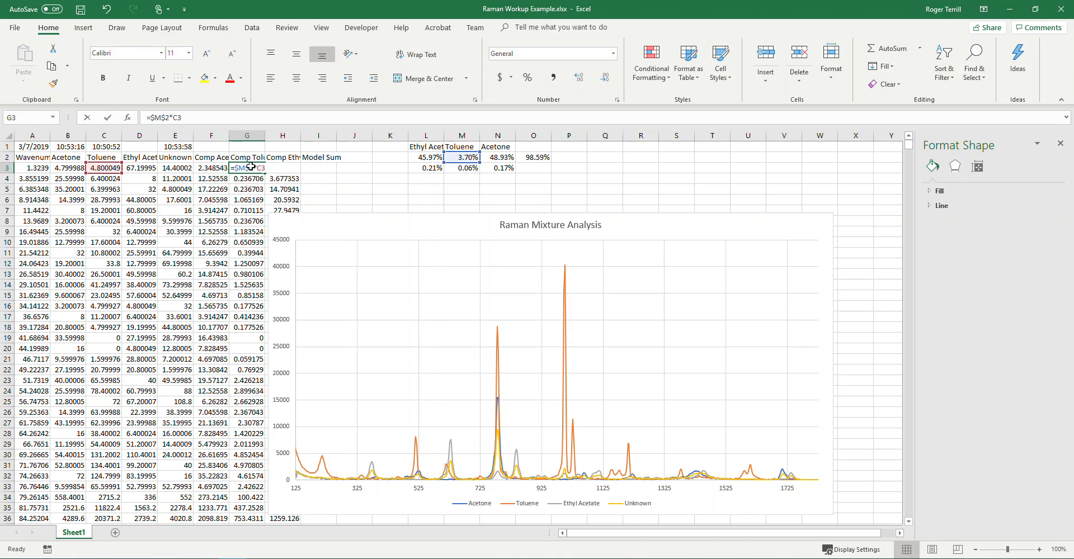
pyautogui.doubleClick(250, 167)
pyautogui.press('Escape')
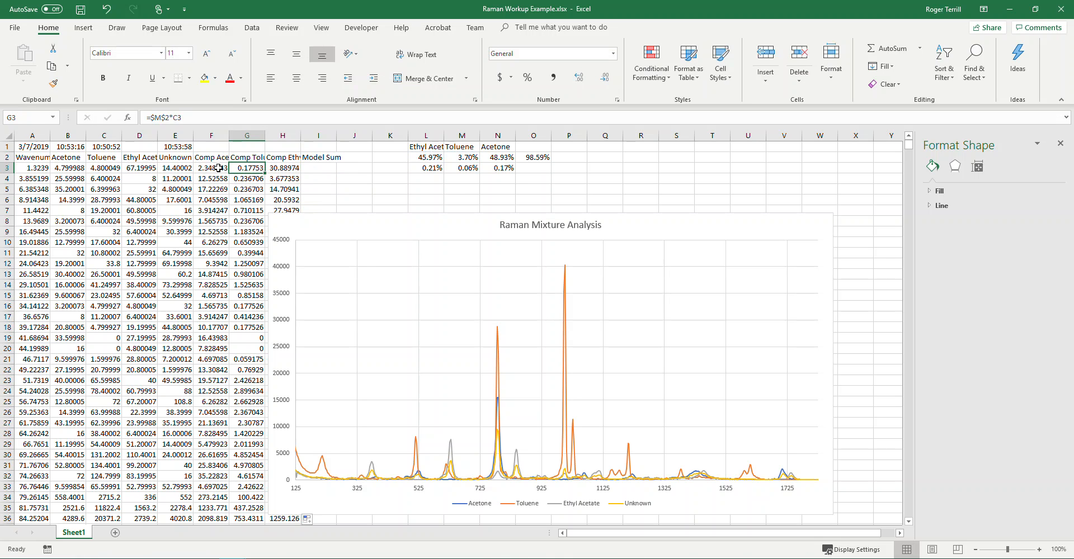
pyautogui.doubleClick(219, 168)
pyautogui.press('Escape')
pyautogui.click(334, 180)
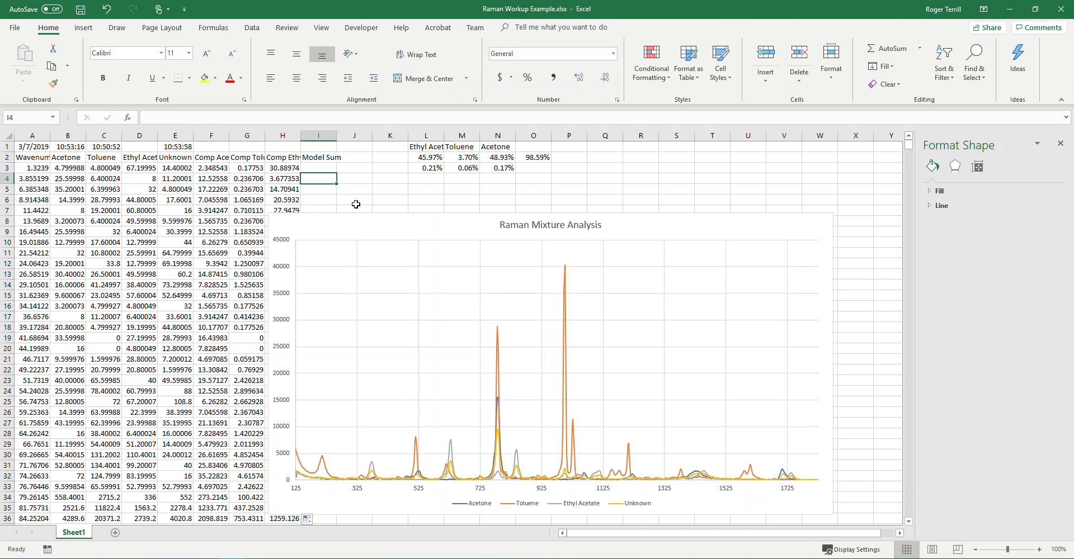
# Repoint the chart's Toluene series to the Comp Toluene values in column G and its name to G2
pyautogui.click(566, 333)
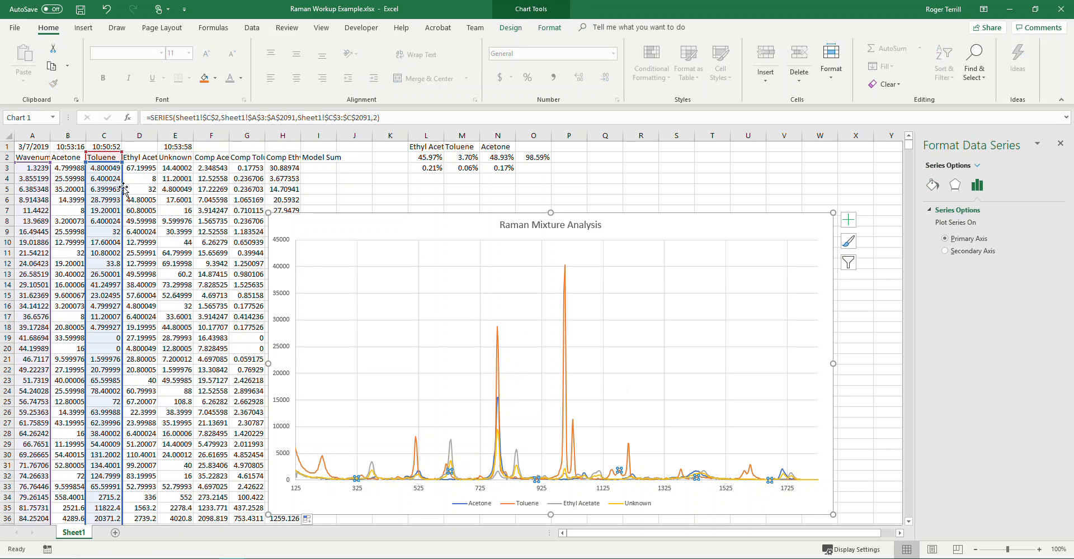
pyautogui.moveTo(128, 189); pyautogui.dragTo(247, 198)
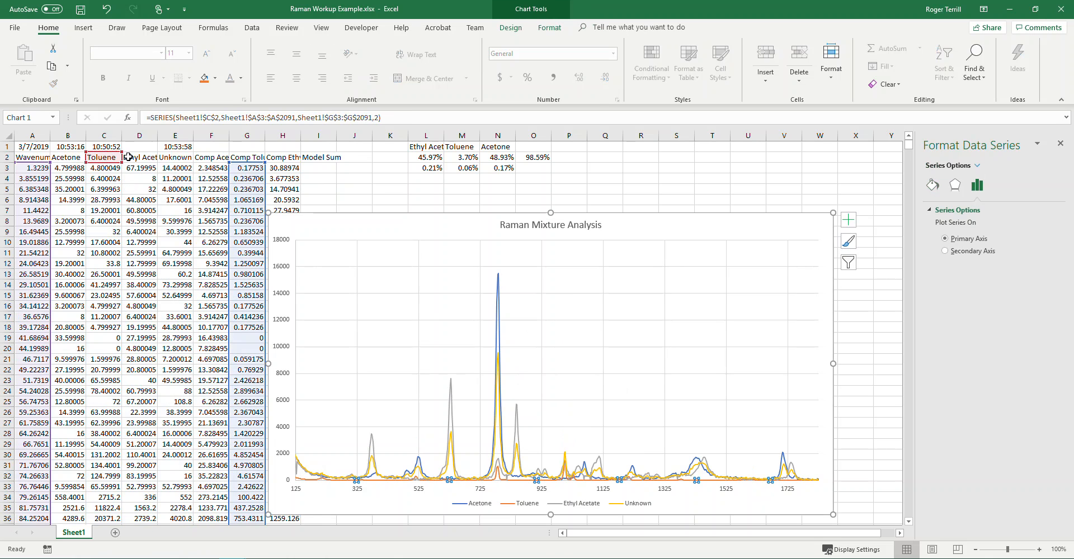
pyautogui.moveTo(123, 160); pyautogui.dragTo(260, 163)
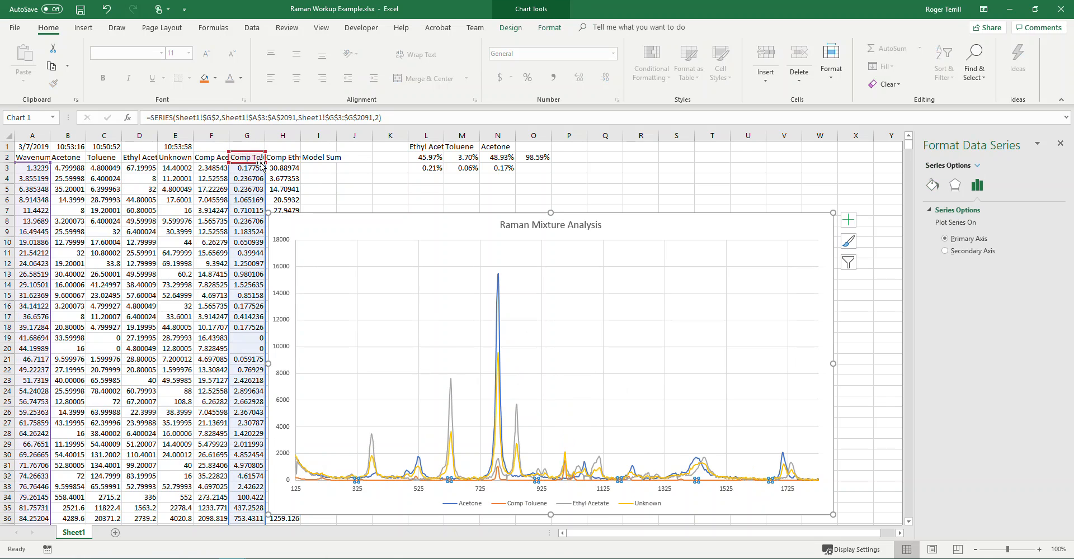
# Repoint the chart's Ethyl Acetate series to the name in H2 and the Comp Ethyl Acetate values in column H
pyautogui.click(452, 415)
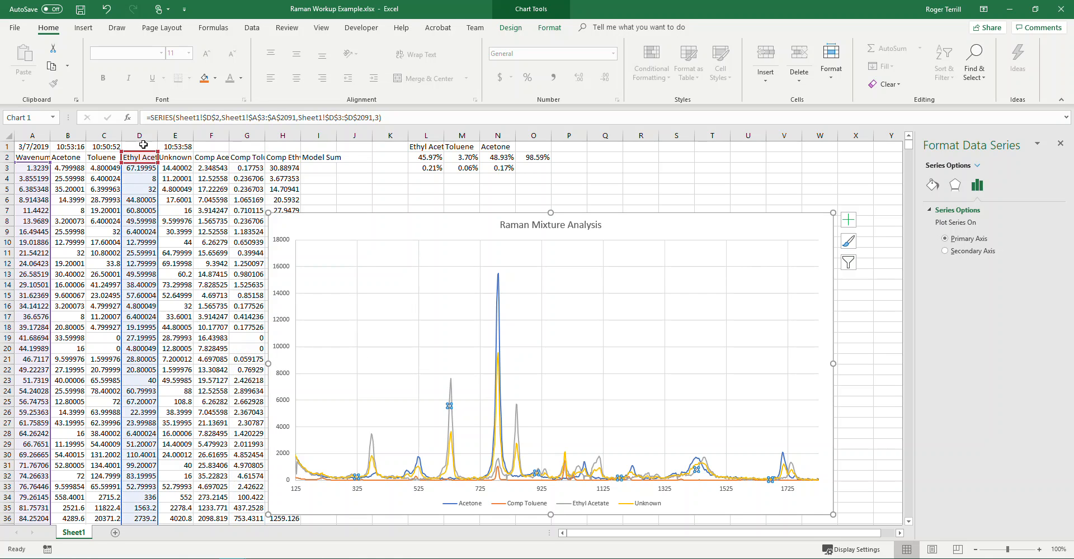
pyautogui.moveTo(145, 156); pyautogui.dragTo(288, 158)
pyautogui.moveTo(159, 182); pyautogui.dragTo(273, 192)
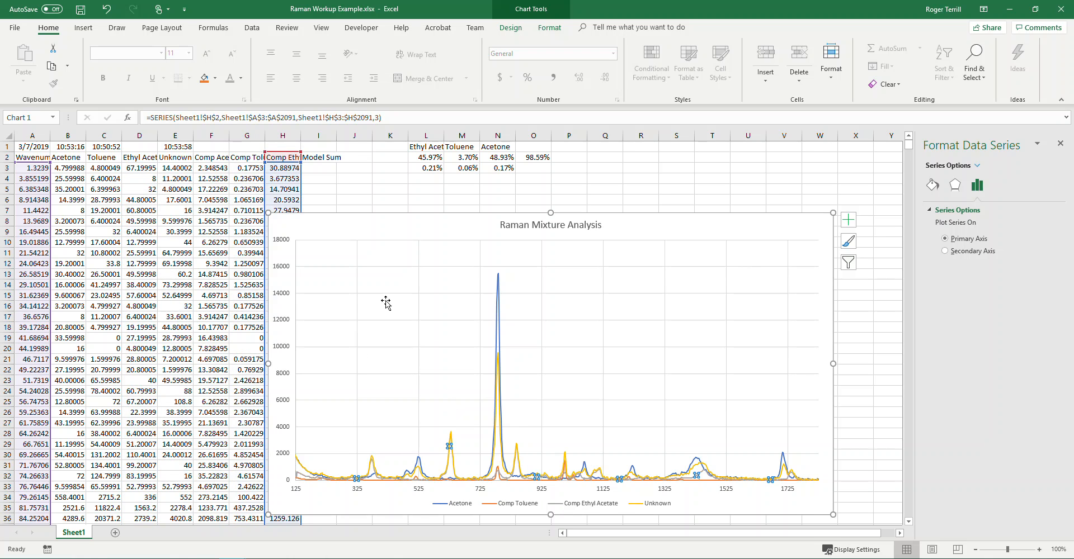
pyautogui.click(647, 190)
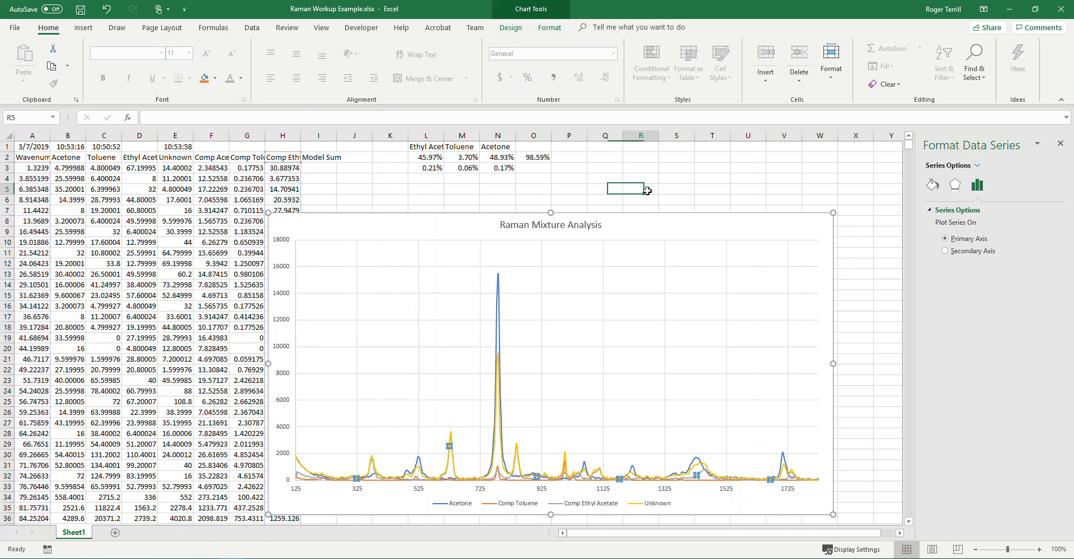
# Repoint the chart's Acetone series to the name in F2 and the Comp Acetone values in column F
pyautogui.click(500, 349)
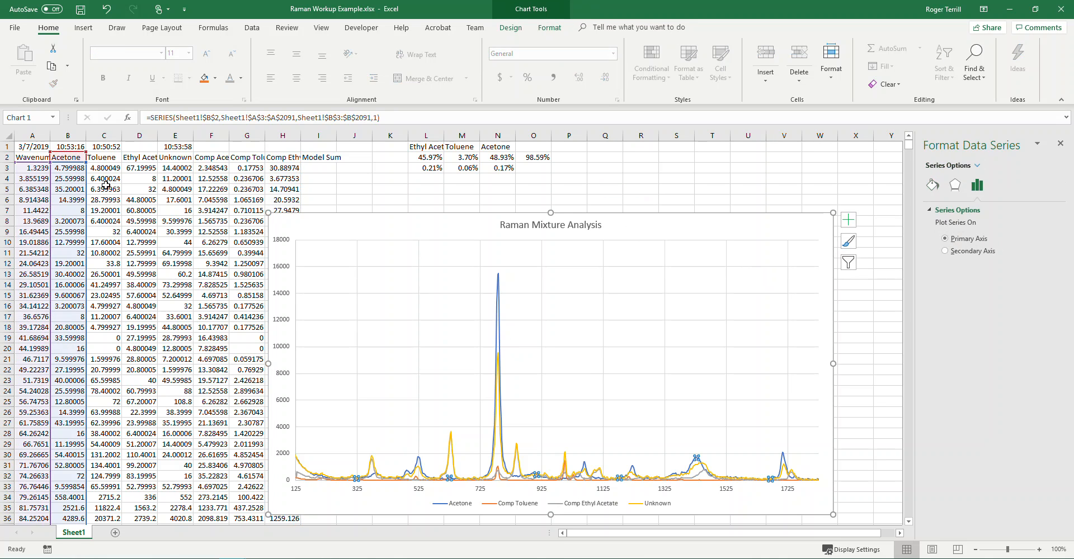
pyautogui.moveTo(76, 158); pyautogui.dragTo(218, 158)
pyautogui.moveTo(76, 166); pyautogui.dragTo(211, 170)
pyautogui.click(354, 168)
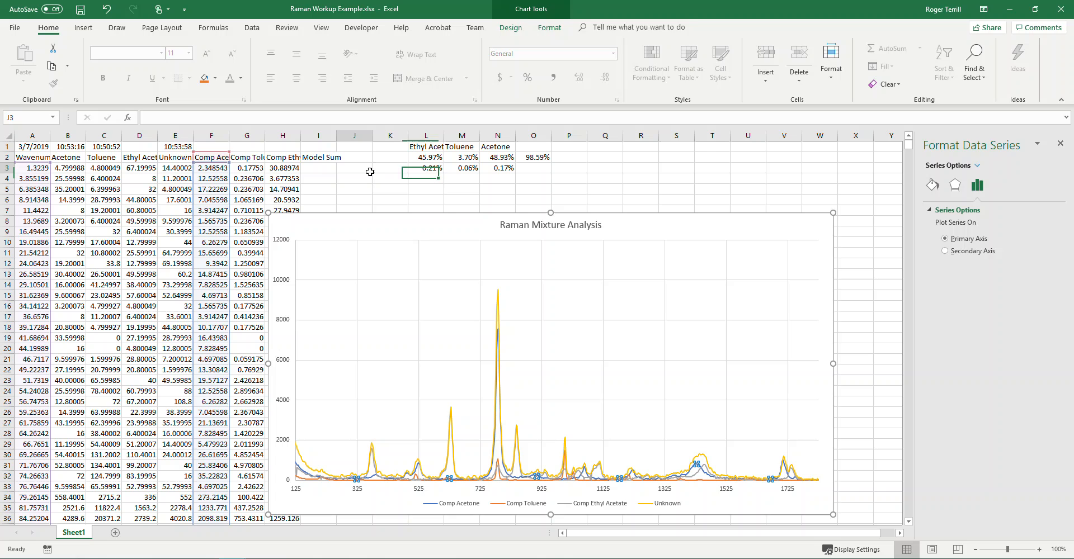
# Insert a blank column before Comp Acetone and narrow it into a thin spacer after the Unknown column
pyautogui.click(214, 137)
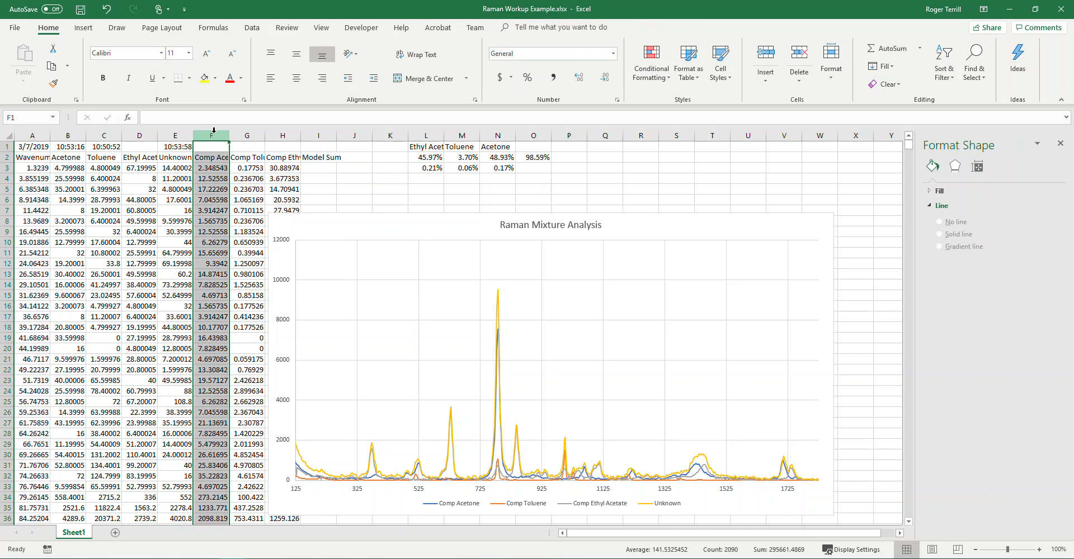
pyautogui.rightClick(214, 138)
pyautogui.click(242, 210)
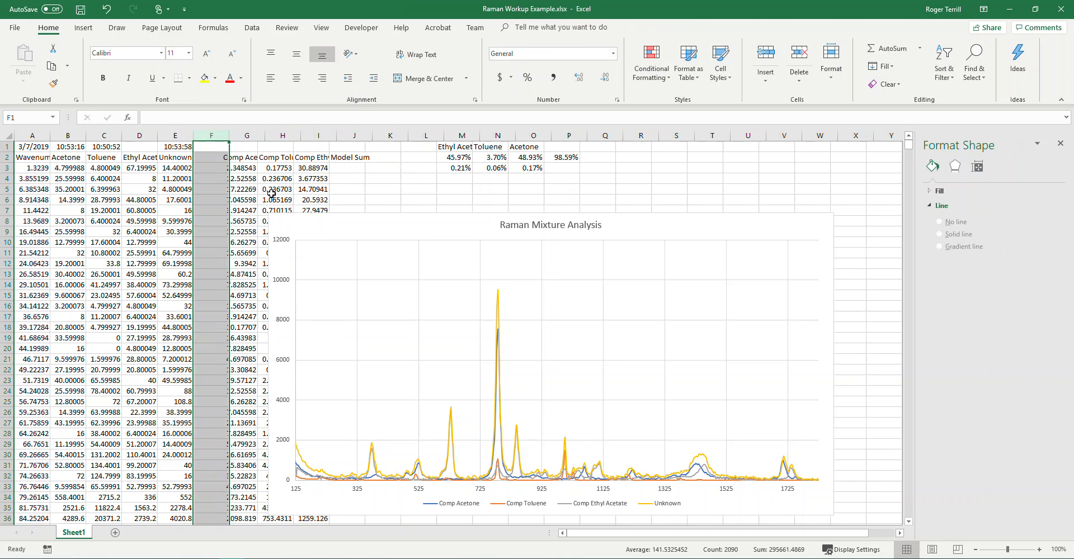
pyautogui.moveTo(229, 138); pyautogui.dragTo(211, 138)
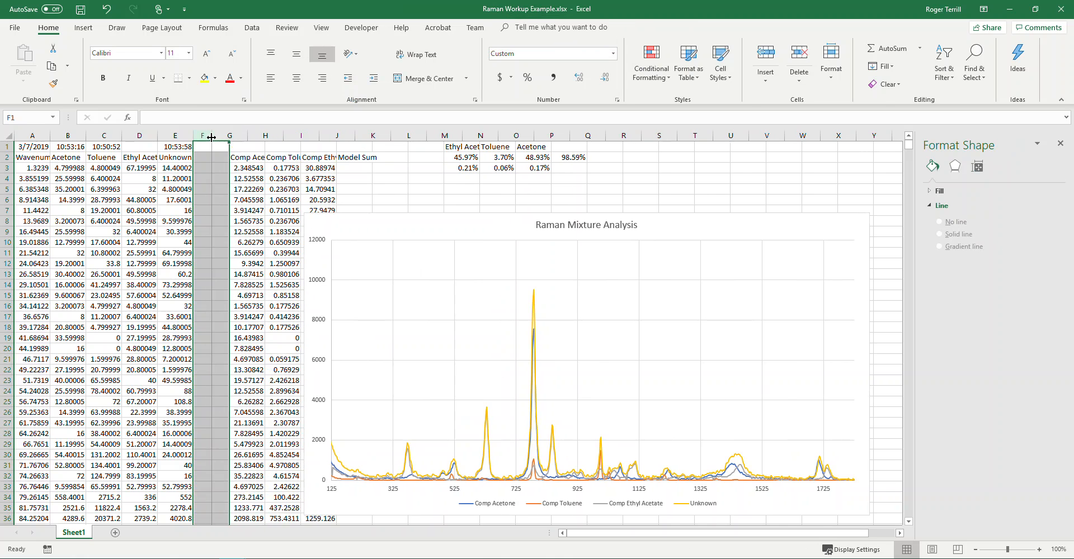
# Move the chart to just below row 4, over the data columns from C onward, and enlarge it
pyautogui.click(338, 169)
pyautogui.moveTo(395, 227); pyautogui.dragTo(204, 197)
pyautogui.moveTo(660, 486); pyautogui.dragTo(744, 506)
pyautogui.click(804, 459)
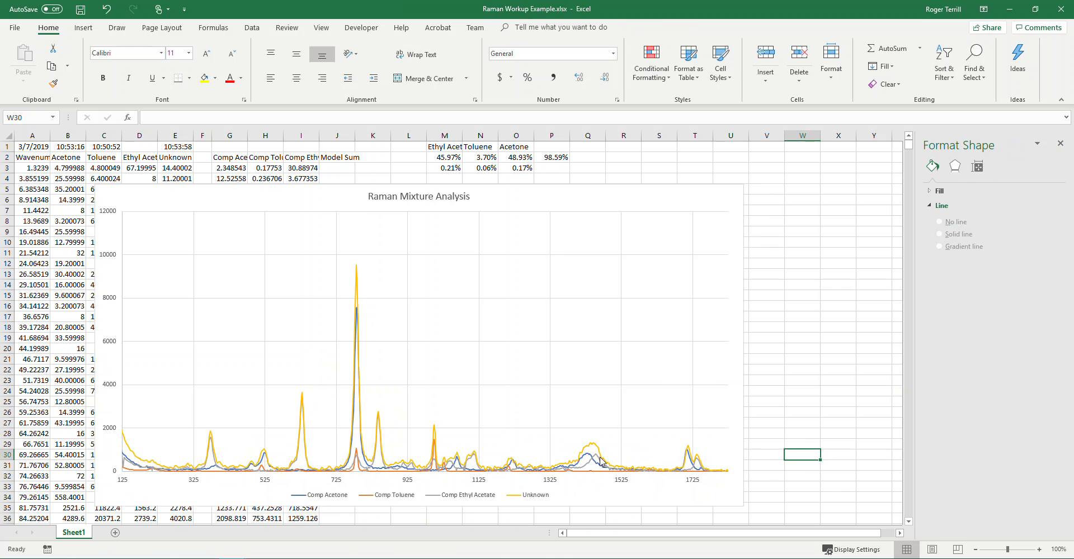
# Examine how the Unknown, Comp Acetone and Comp Ethyl Acetate curves overlap at the broad peak between 1325 and 1525
pyautogui.click(600, 463)
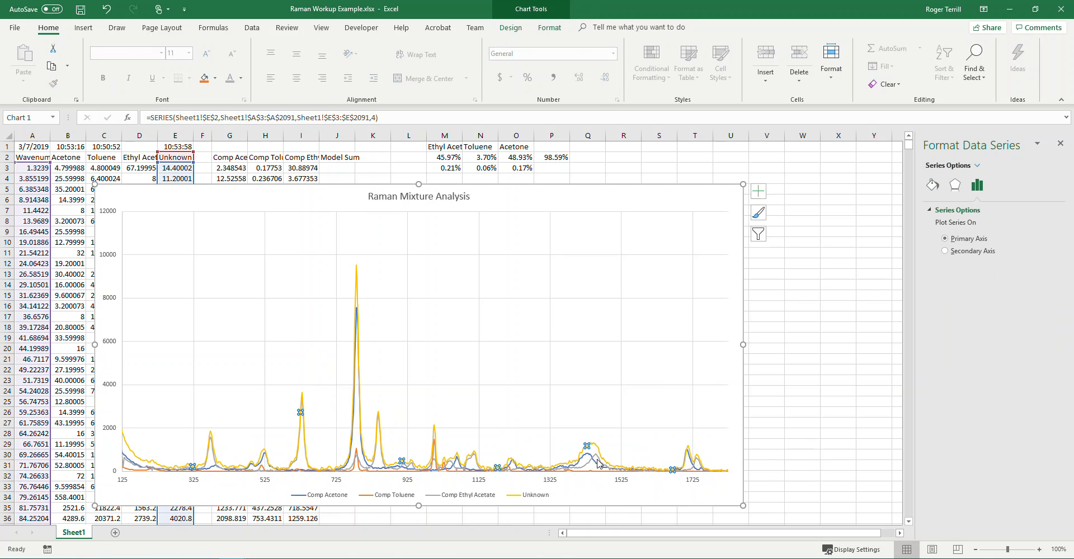
pyautogui.click(582, 454)
pyautogui.click(590, 443)
pyautogui.click(803, 423)
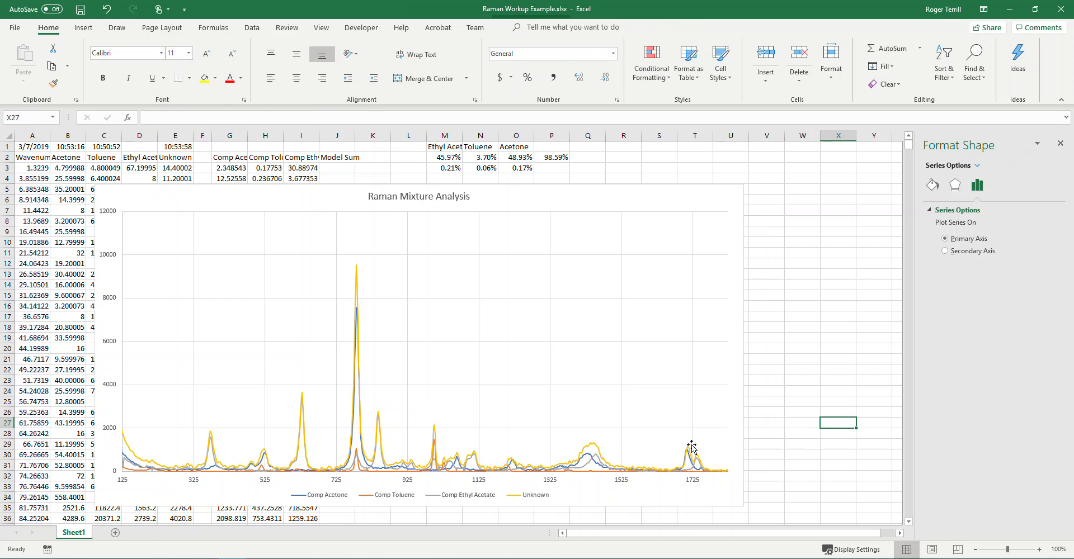
pyautogui.click(599, 452)
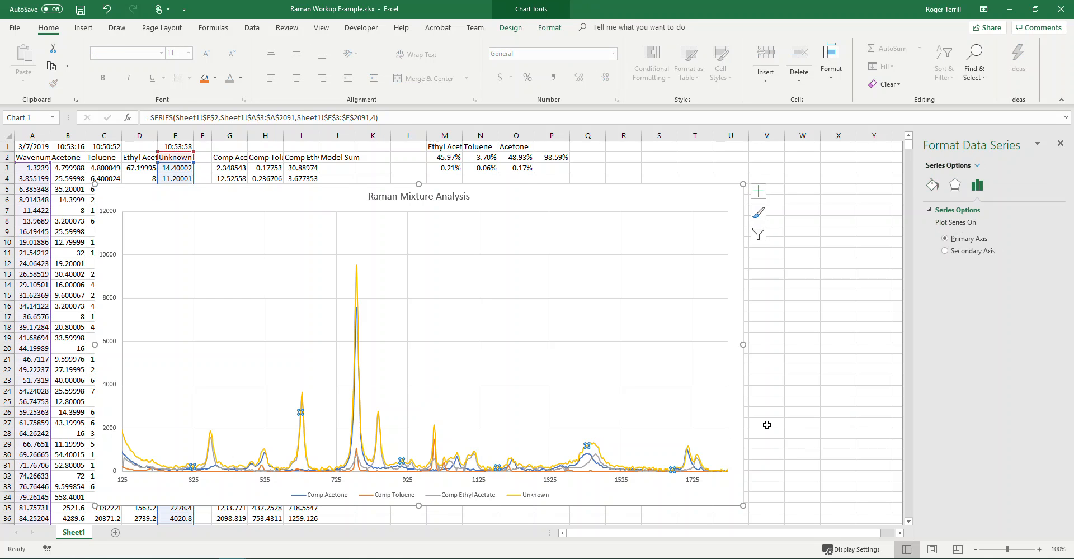
pyautogui.click(830, 423)
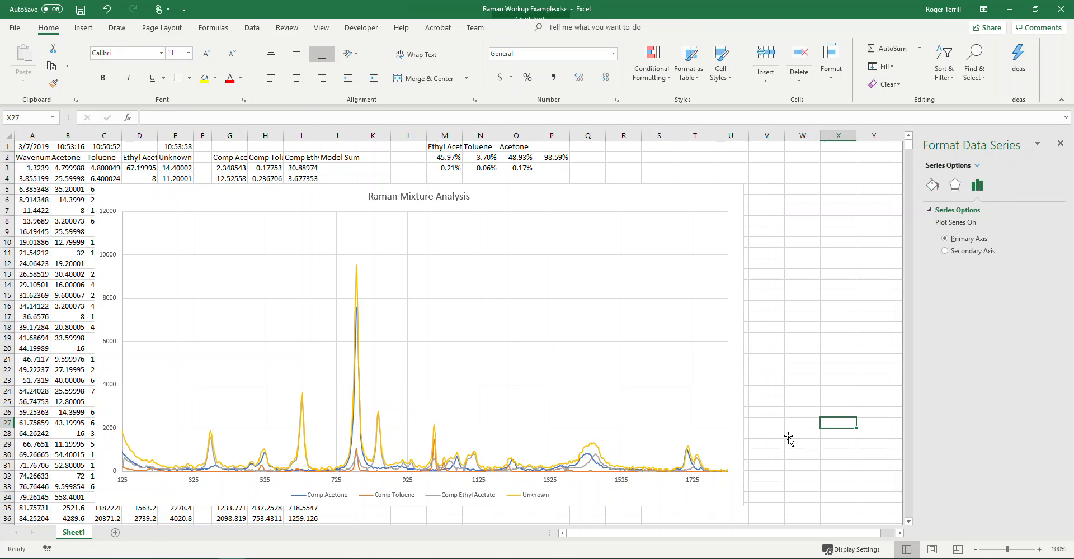
pyautogui.click(588, 456)
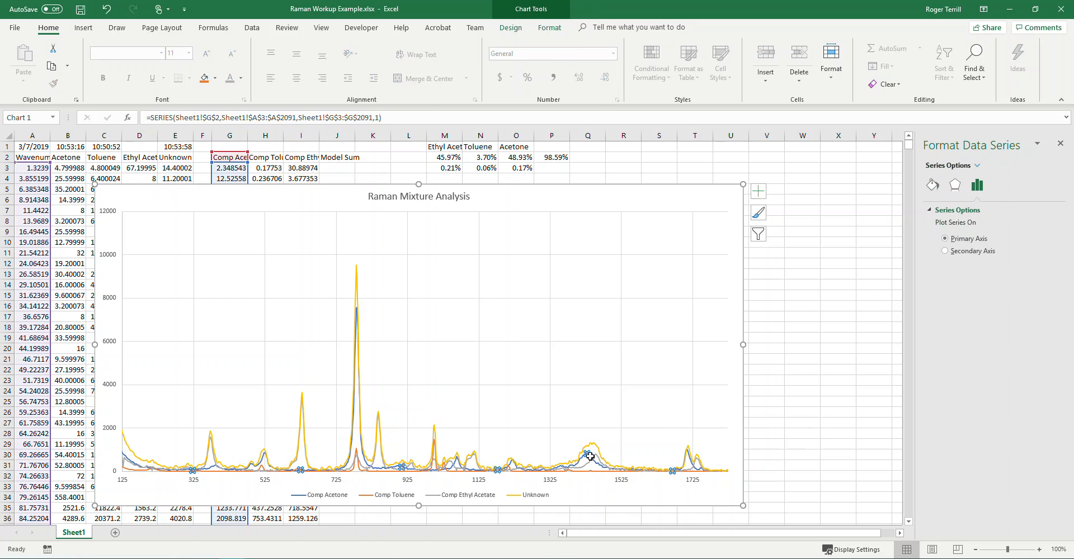
pyautogui.click(601, 463)
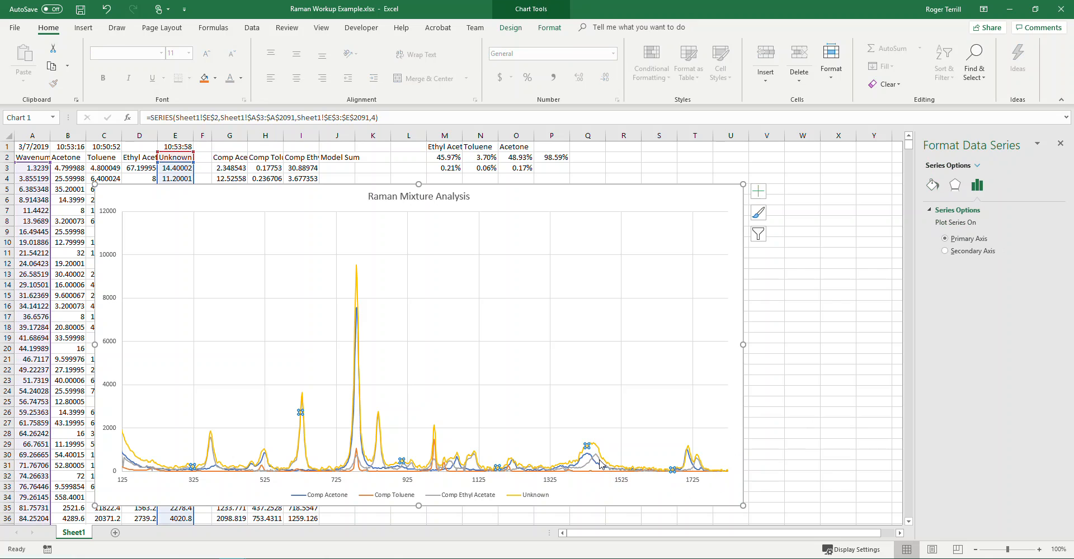
pyautogui.click(596, 457)
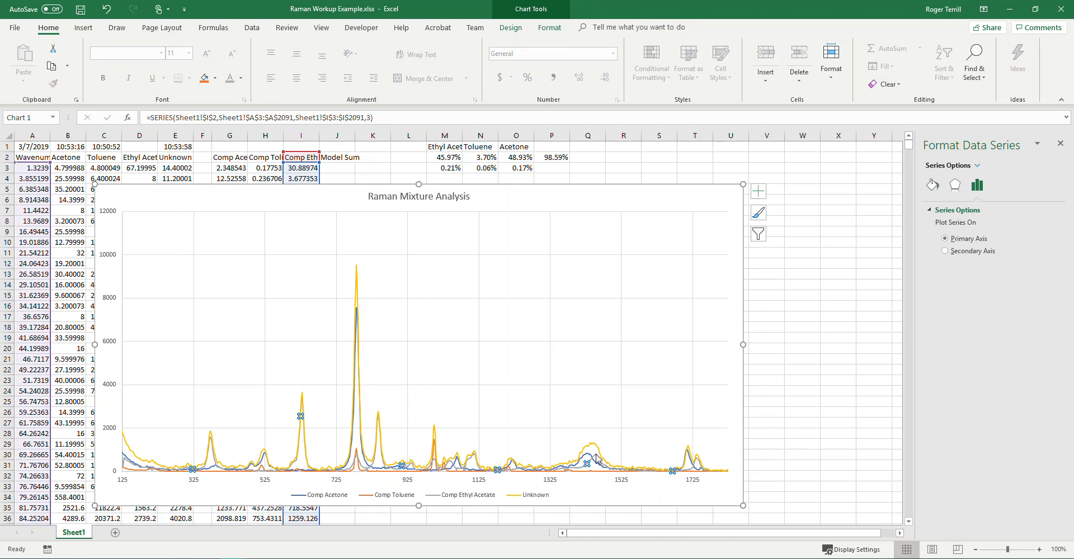
pyautogui.click(788, 446)
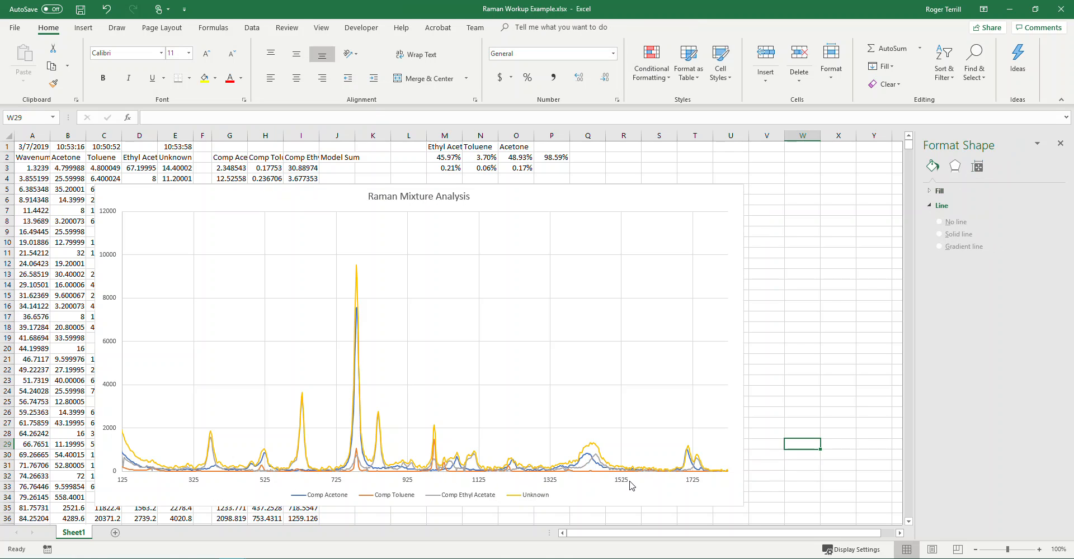
# Set the minimum of the chart's horizontal axis to 325
pyautogui.click(191, 484)
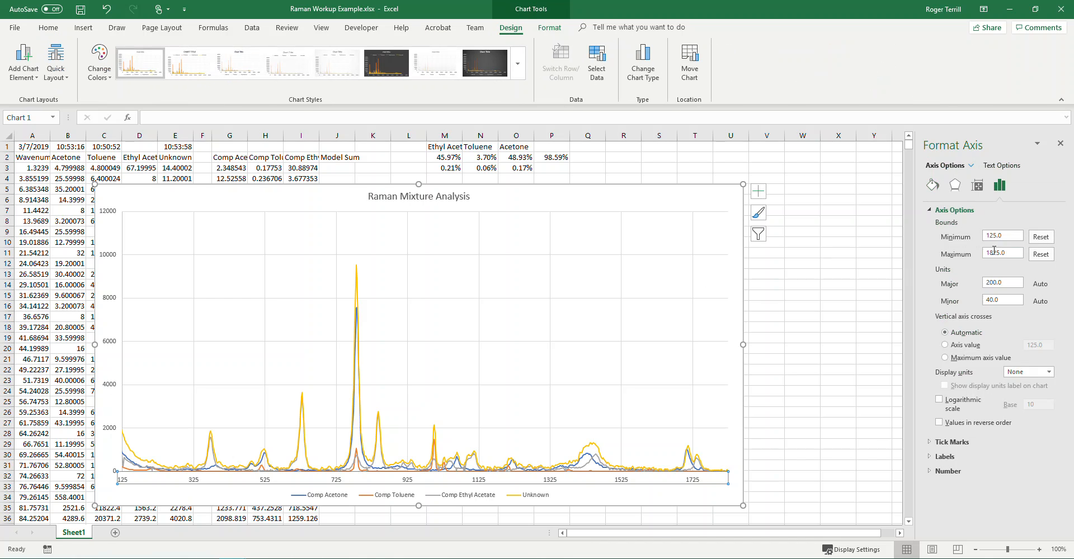
pyautogui.click(1011, 237)
pyautogui.write('325')
pyautogui.press('Return')
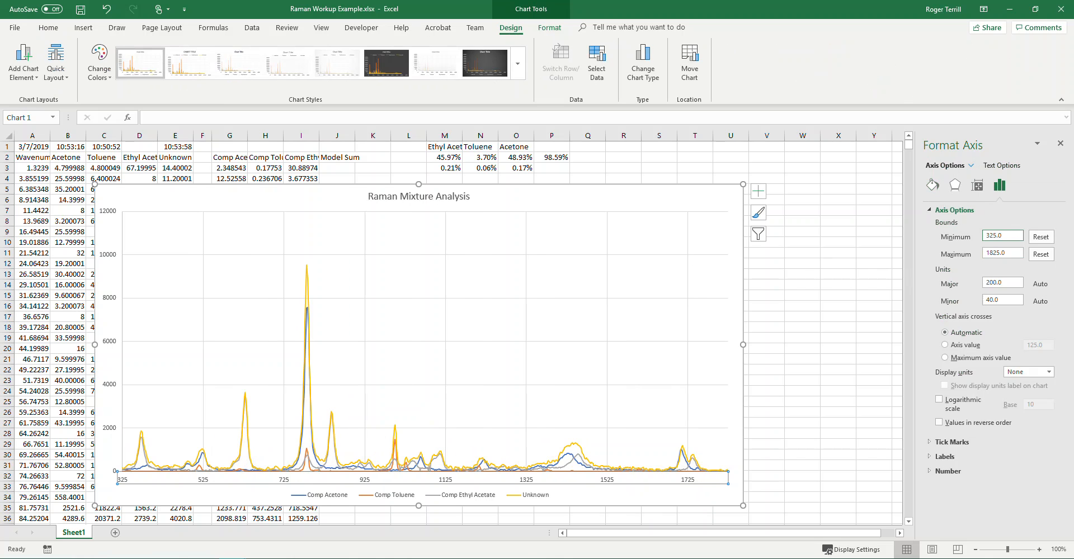
pyautogui.click(848, 332)
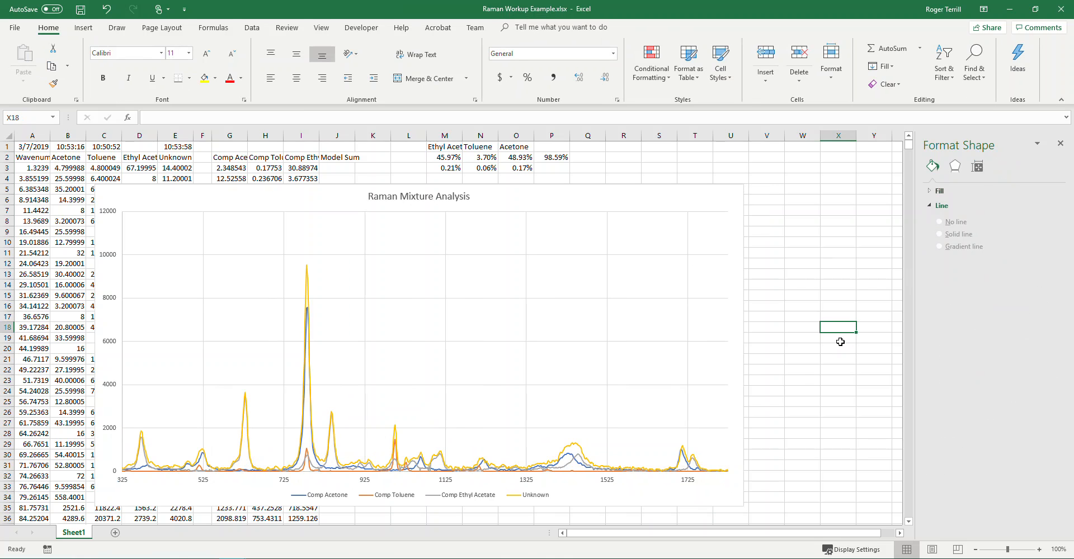
# Move the chart up to row 3 and set its vertical axis maximum to 10000
pyautogui.moveTo(604, 194); pyautogui.dragTo(565, 170)
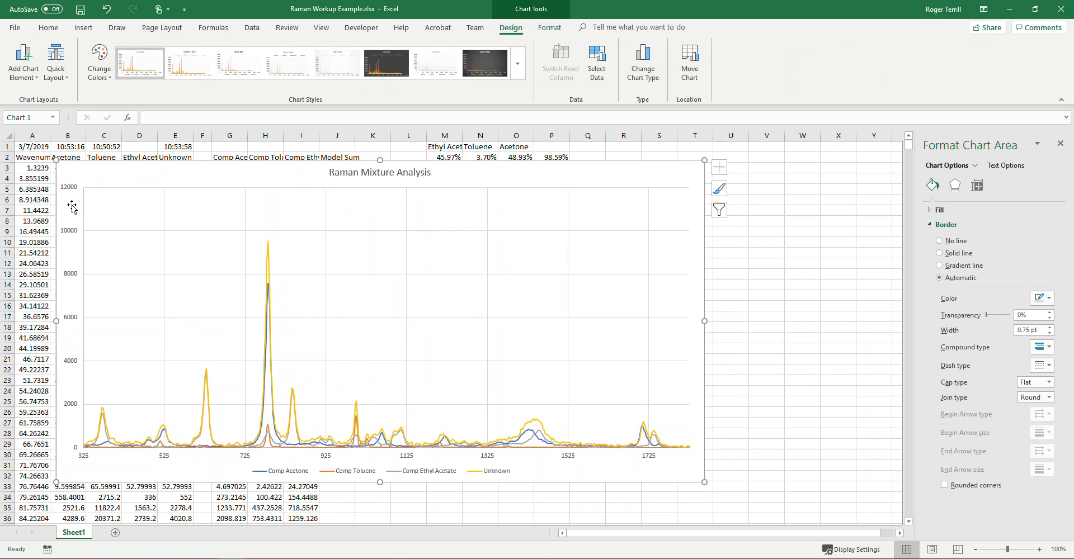
pyautogui.click(74, 235)
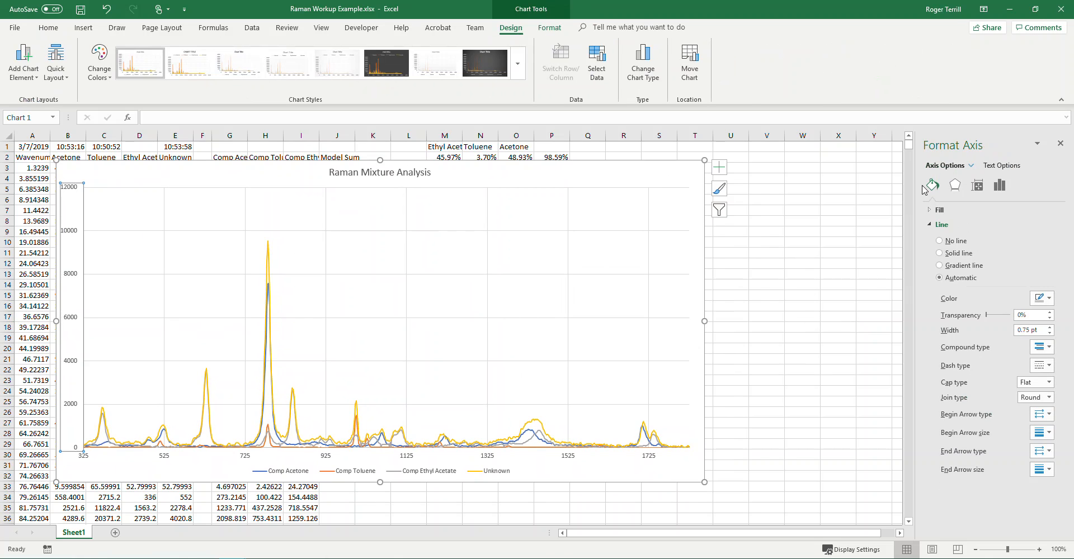
pyautogui.click(1002, 191)
pyautogui.click(1007, 211)
pyautogui.click(1015, 253)
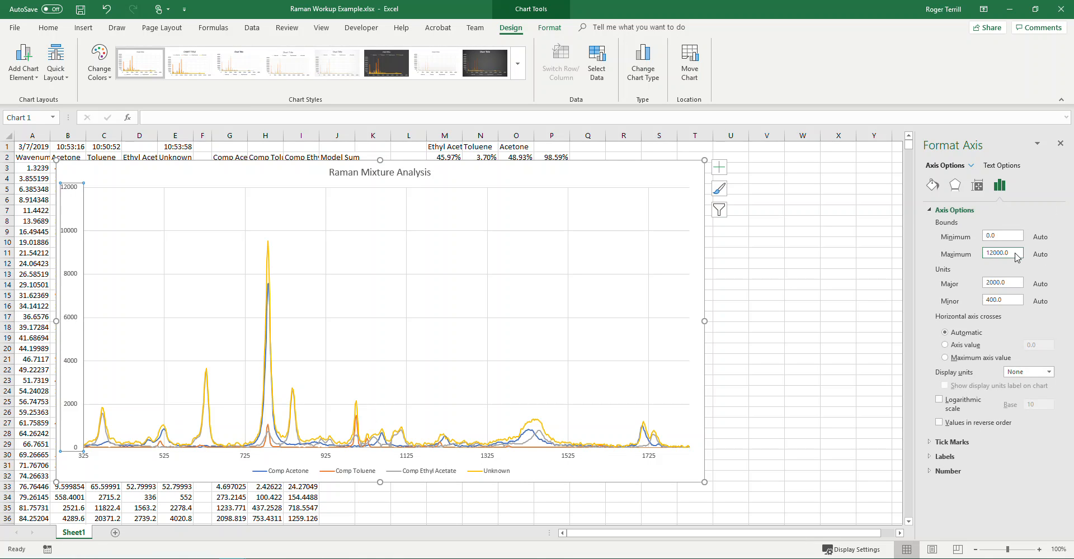
pyautogui.moveTo(1015, 255); pyautogui.dragTo(954, 252)
pyautogui.write('10000')
pyautogui.press('Return')
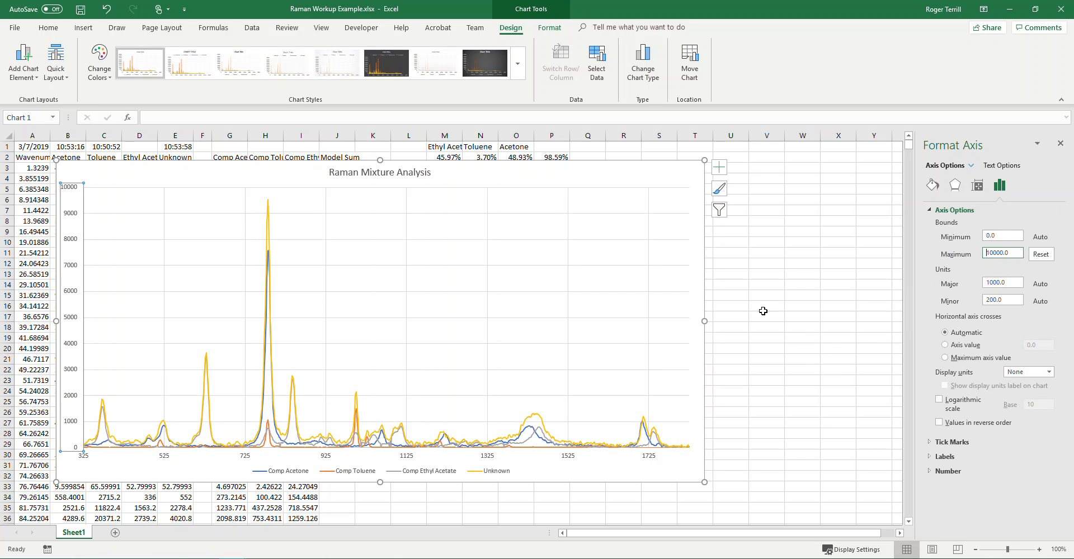
# Move the chart down to row 12, enter =SUM(G3:I3) in J3 and fill it down the Model Sum column
pyautogui.moveTo(599, 175); pyautogui.dragTo(679, 272)
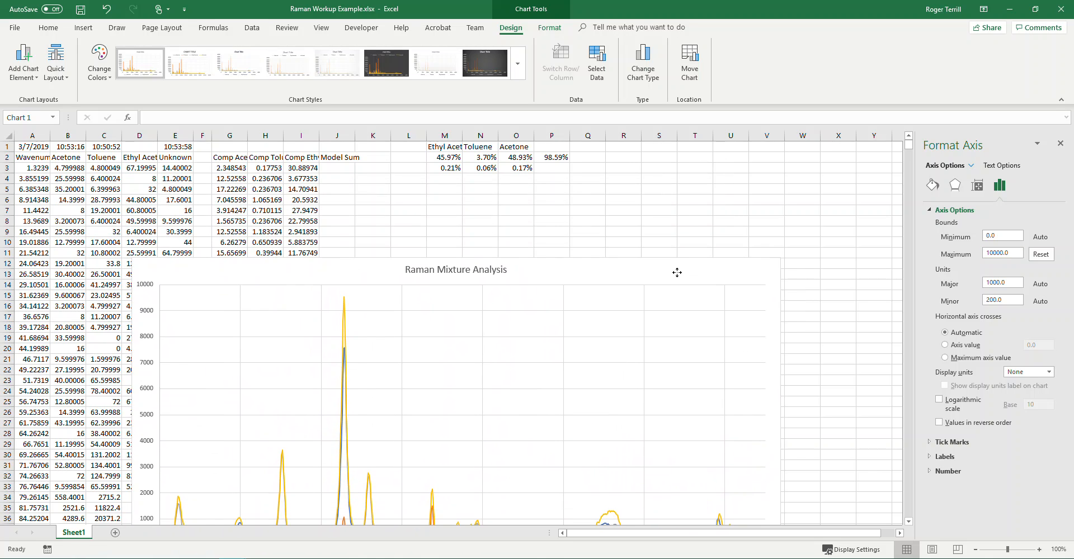
pyautogui.click(335, 167)
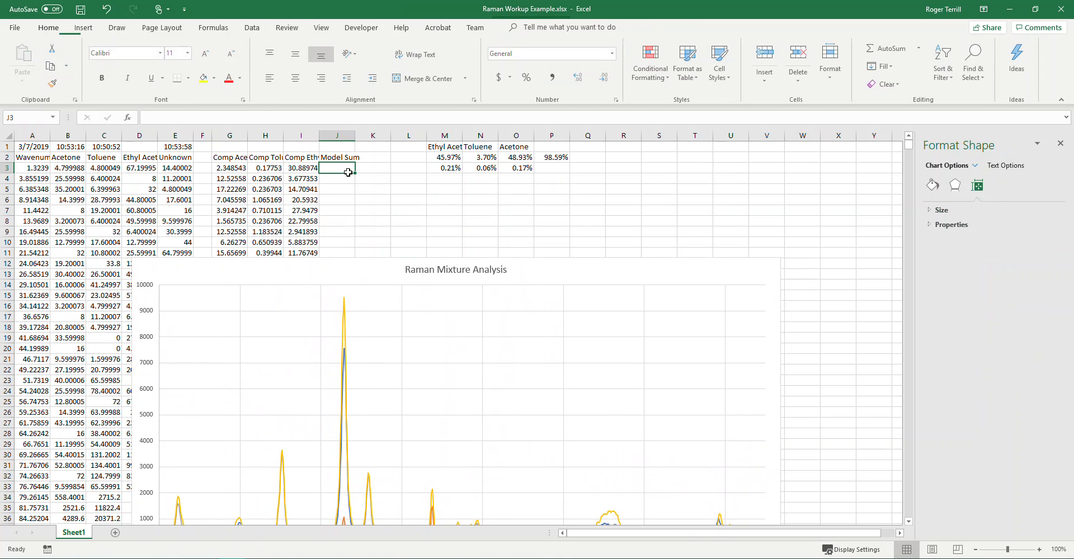
pyautogui.write('=s')
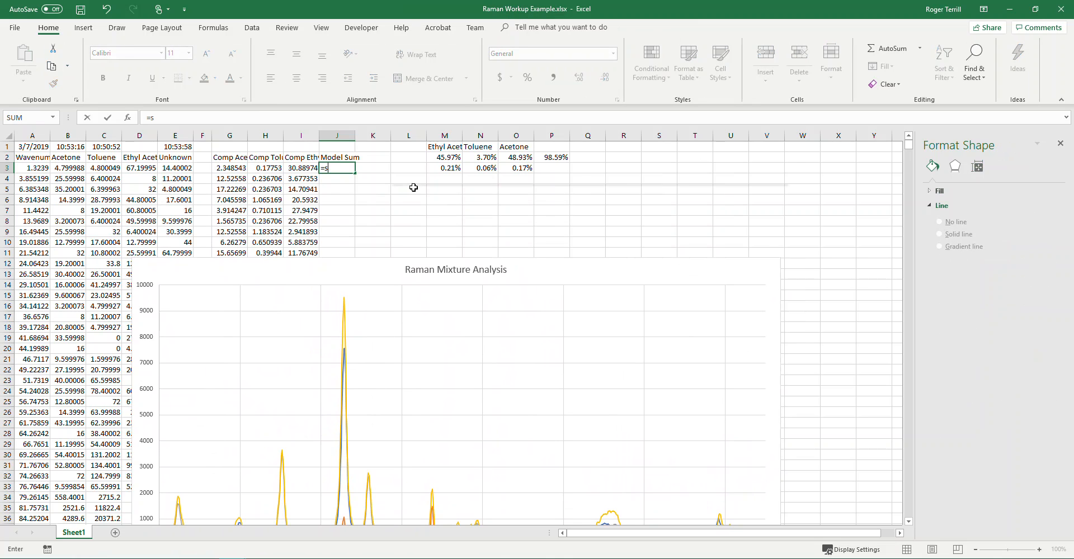
pyautogui.write('um(')
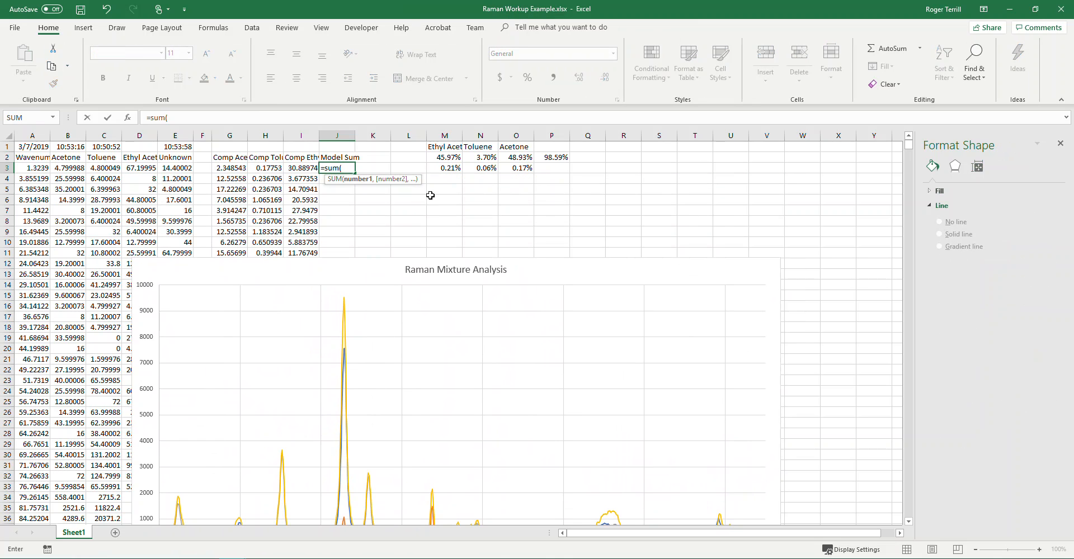
pyautogui.moveTo(228, 168); pyautogui.dragTo(301, 175)
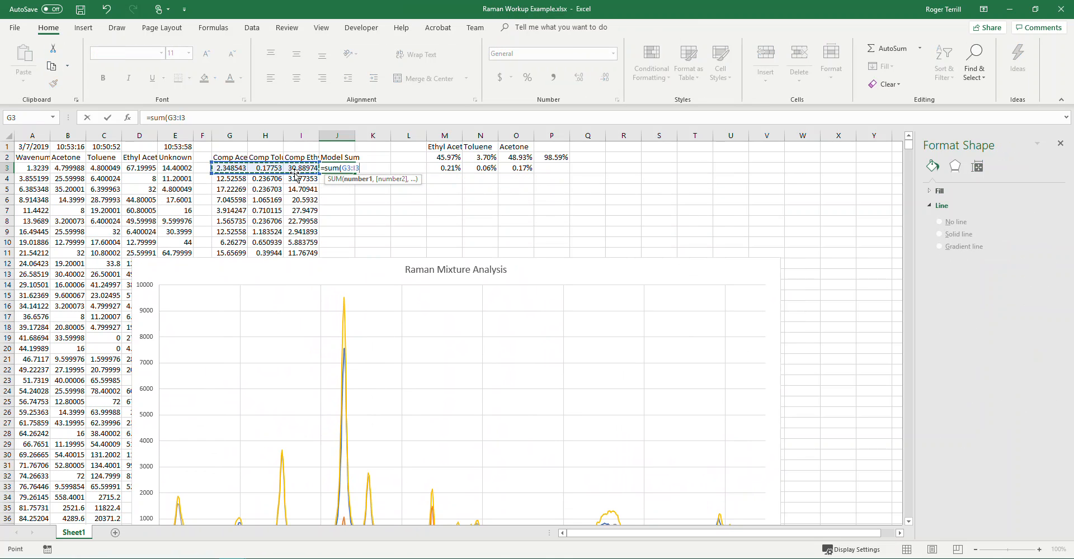
pyautogui.write(')')
pyautogui.press('Return')
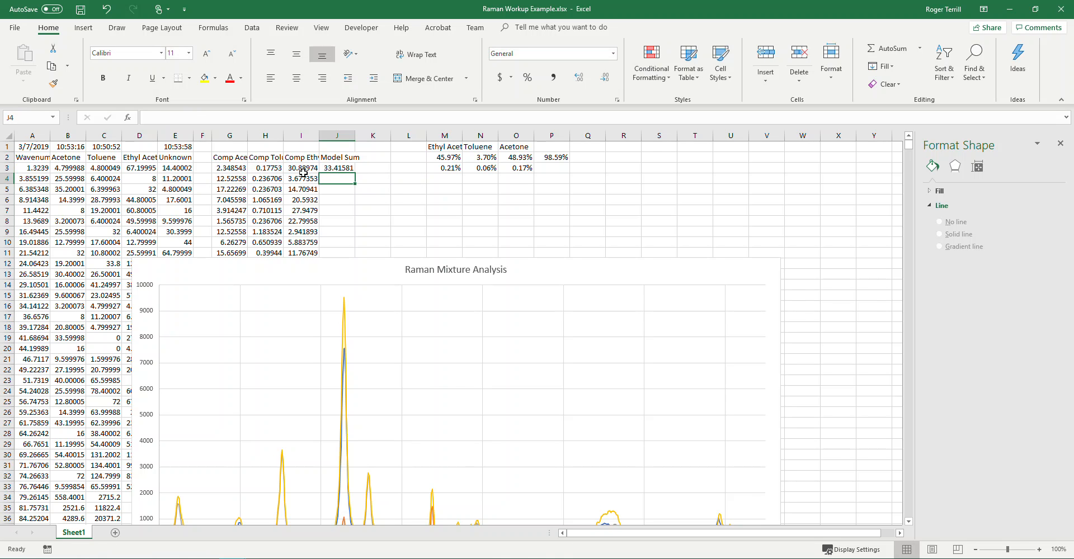
pyautogui.click(341, 167)
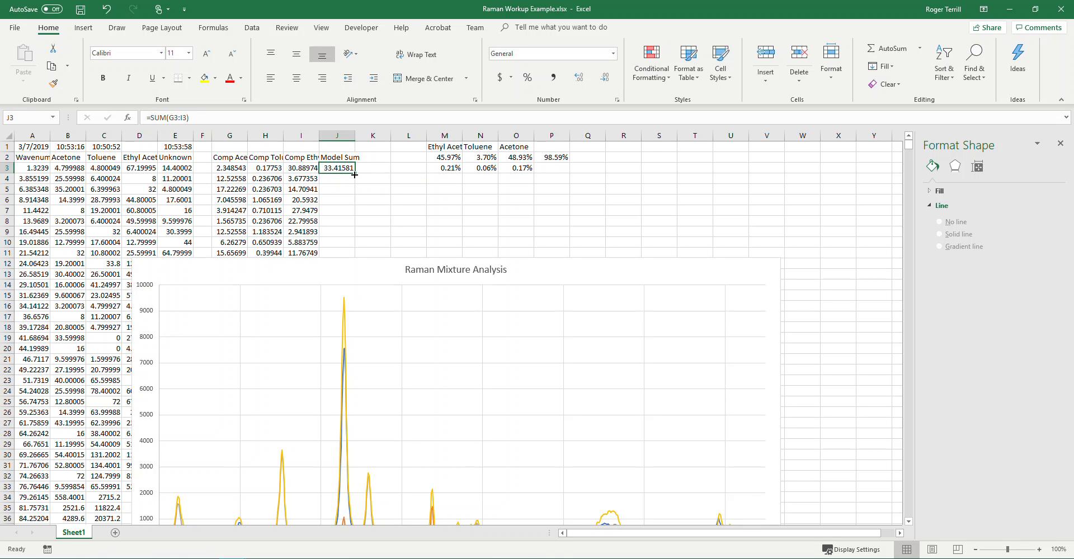
pyautogui.doubleClick(355, 178)
# Add a Residuals heading in K2, enter =J3-E3 in K3 and fill the formula down the column
pyautogui.click(384, 169)
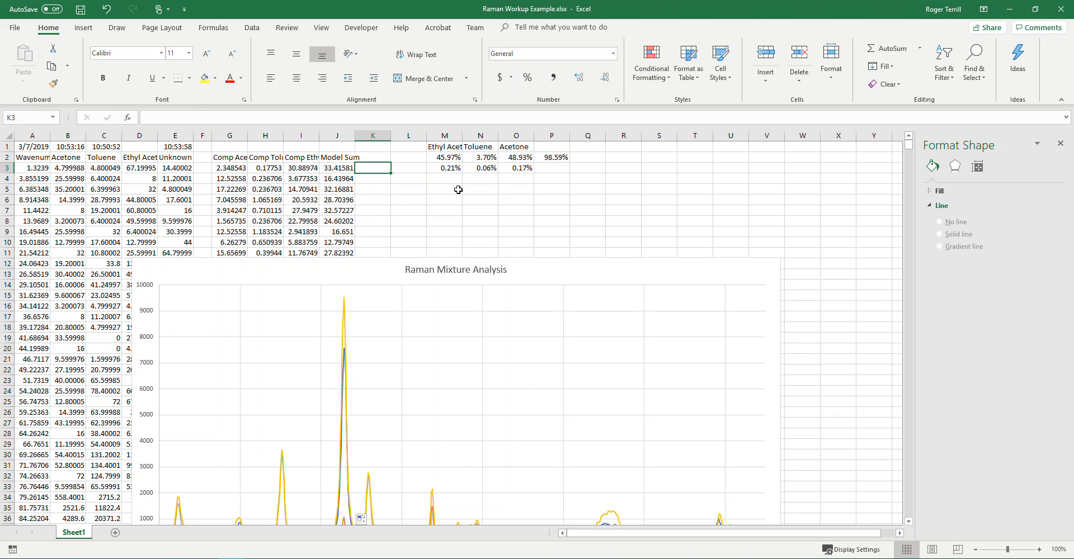
pyautogui.click(382, 158)
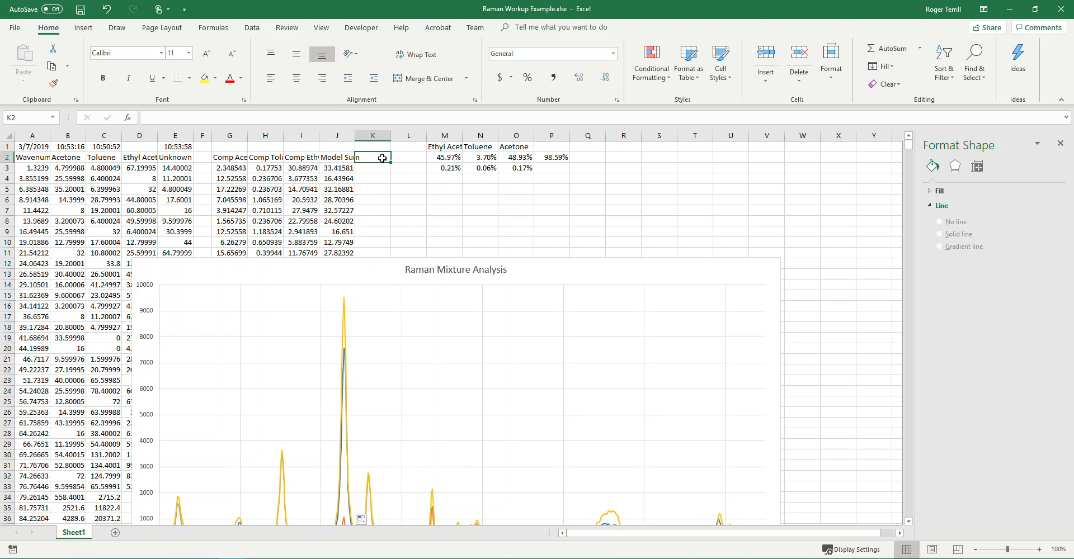
pyautogui.write('Residuals')
pyautogui.press('Return')
pyautogui.write('=')
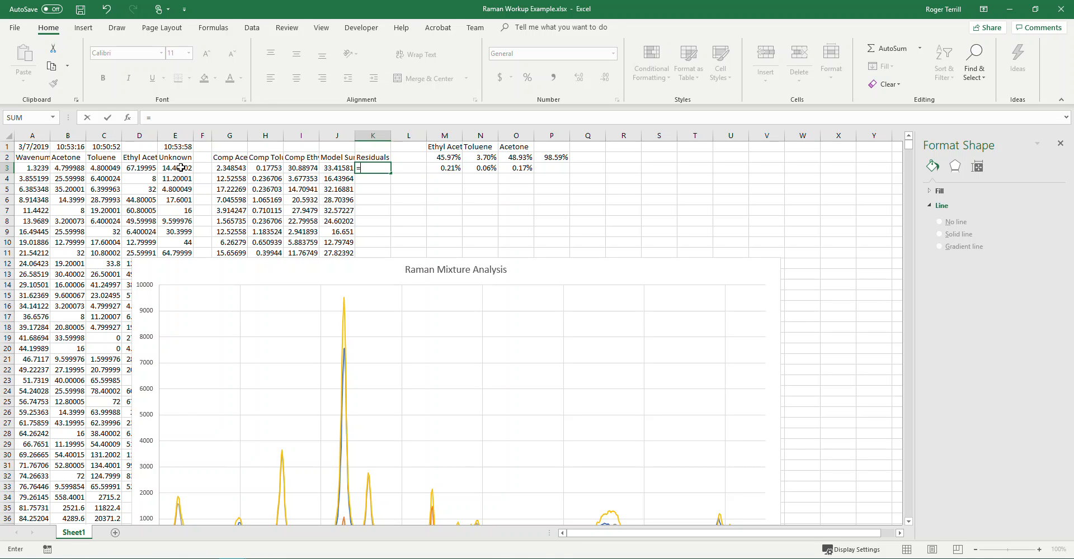
pyautogui.click(336, 167)
pyautogui.write('-')
pyautogui.click(189, 167)
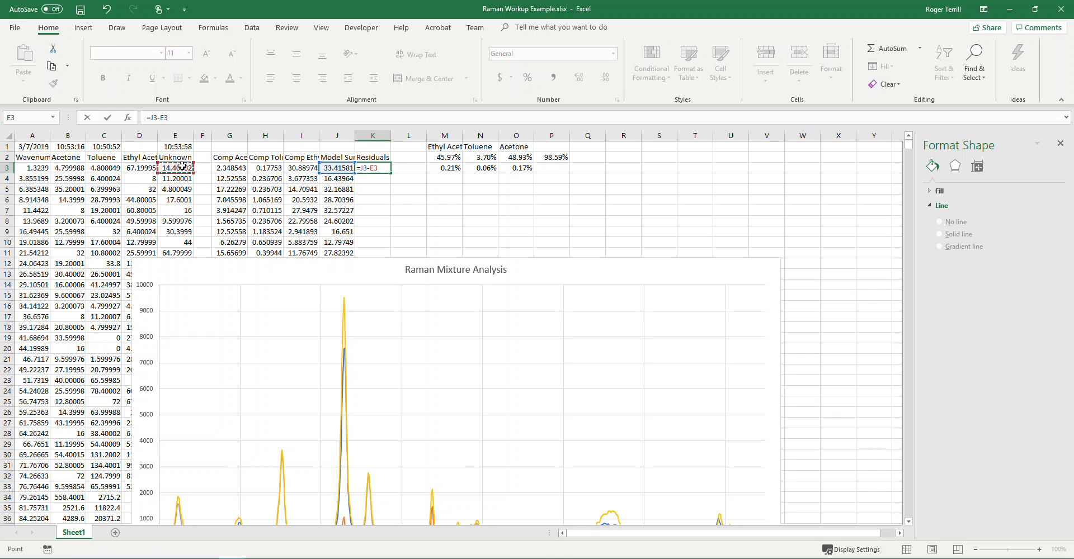
pyautogui.hotkey('ctrl', 'Return')
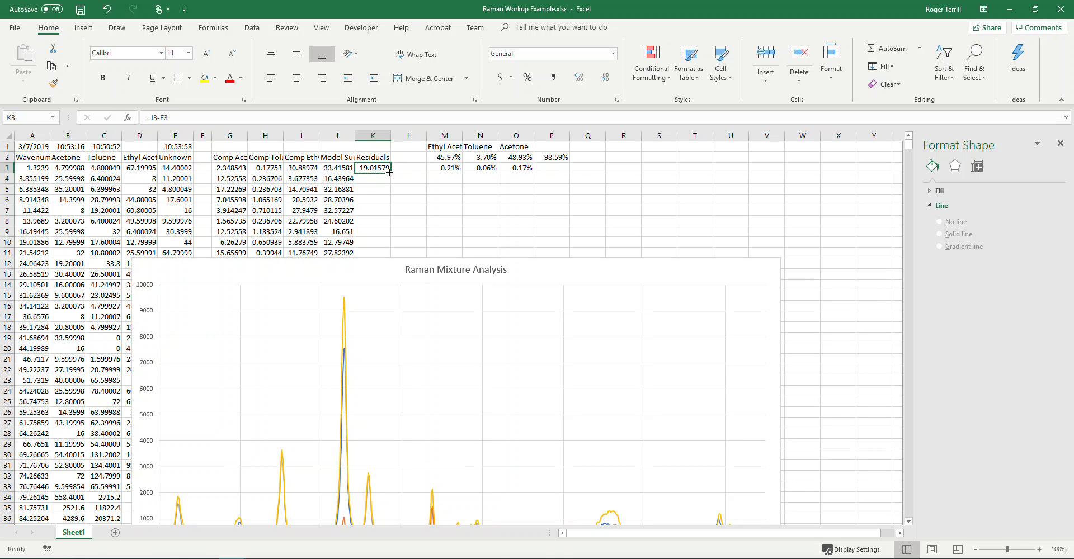
pyautogui.doubleClick(389, 172)
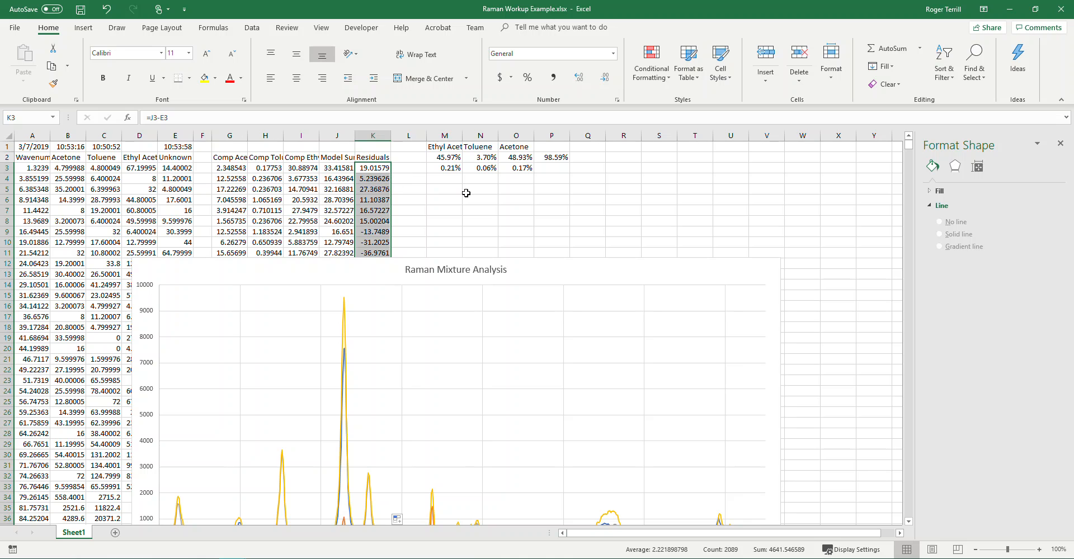
# Move the chart up to just below row 4 and shrink it to about 3.39" high by 11.92" wide
pyautogui.click(552, 221)
pyautogui.moveTo(542, 277); pyautogui.dragTo(530, 200)
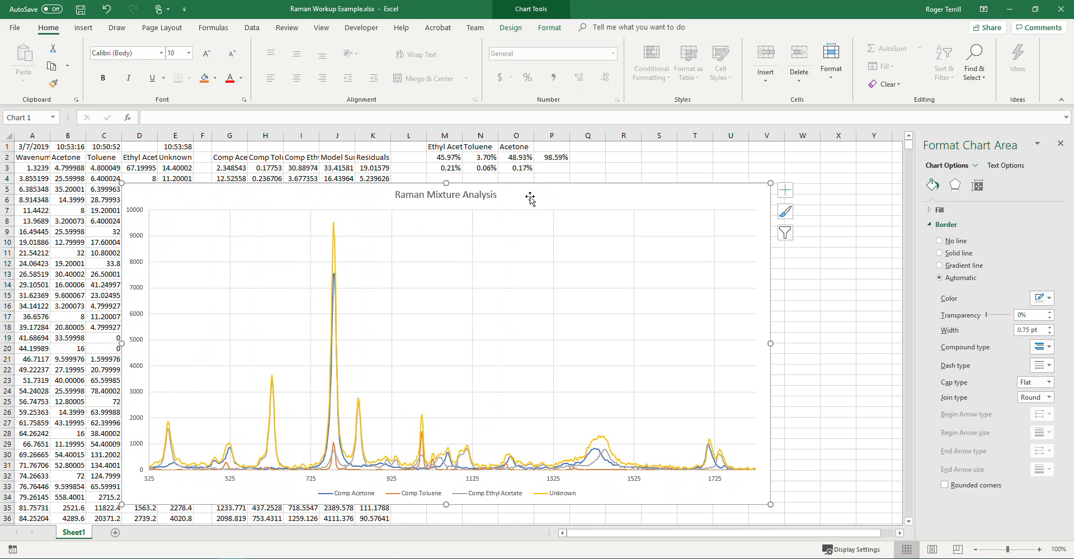
pyautogui.moveTo(770, 503); pyautogui.dragTo(761, 365)
pyautogui.moveTo(652, 202); pyautogui.dragTo(629, 203)
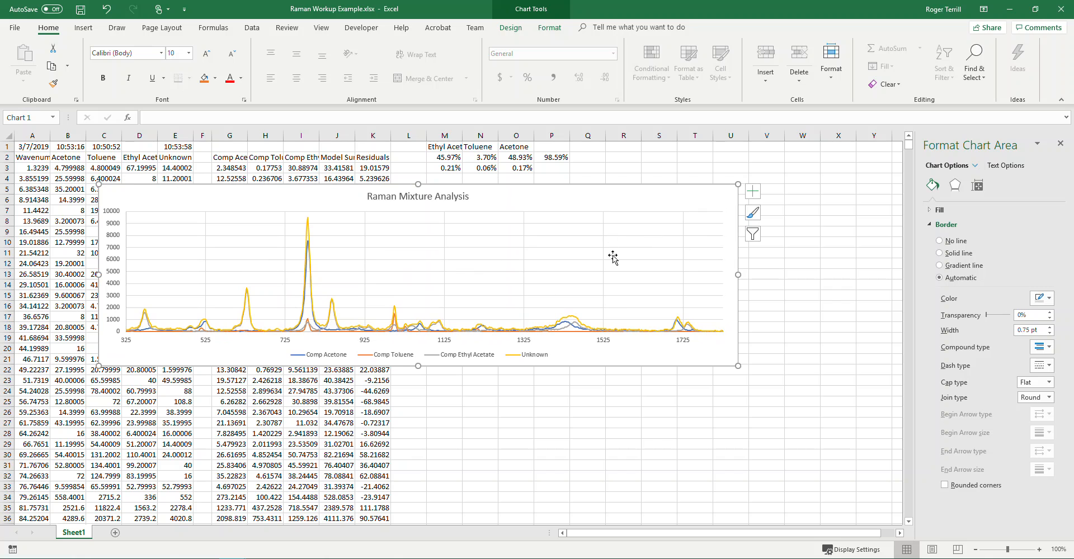
pyautogui.click(550, 29)
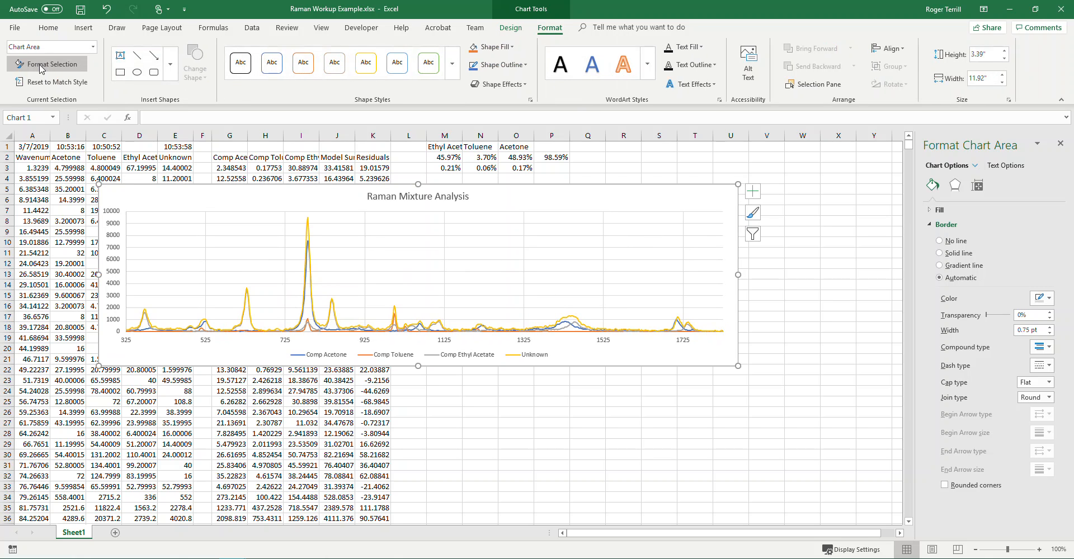
# Add a horizontal axis title to the chart reading "Scattered Light Frequency Shift (cm-1)"
pyautogui.click(510, 28)
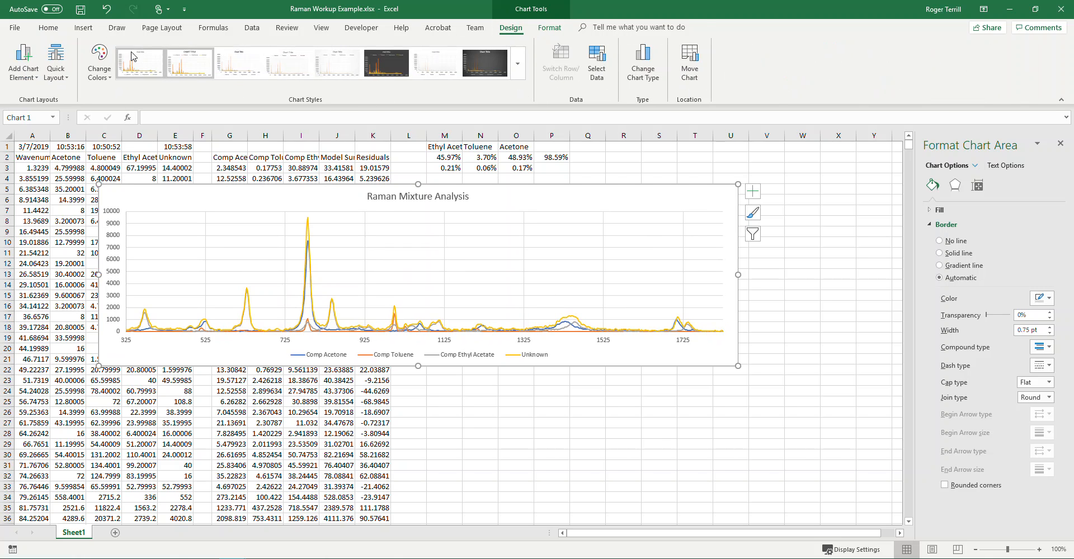
pyautogui.click(24, 62)
pyautogui.moveTo(47, 113)
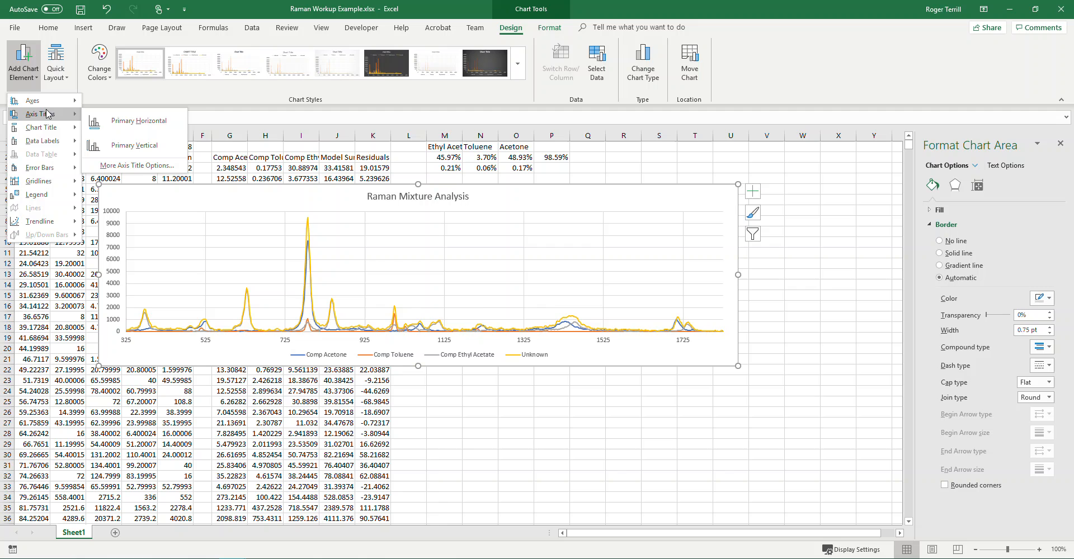
pyautogui.click(139, 120)
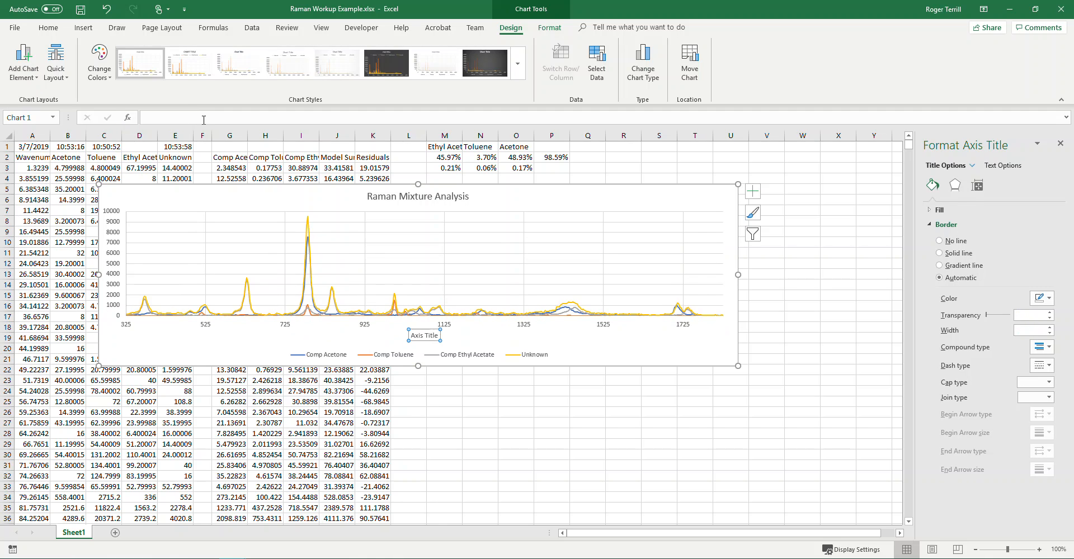
pyautogui.click(204, 119)
pyautogui.write('Scattered Light Frequency Shift (cm-1')
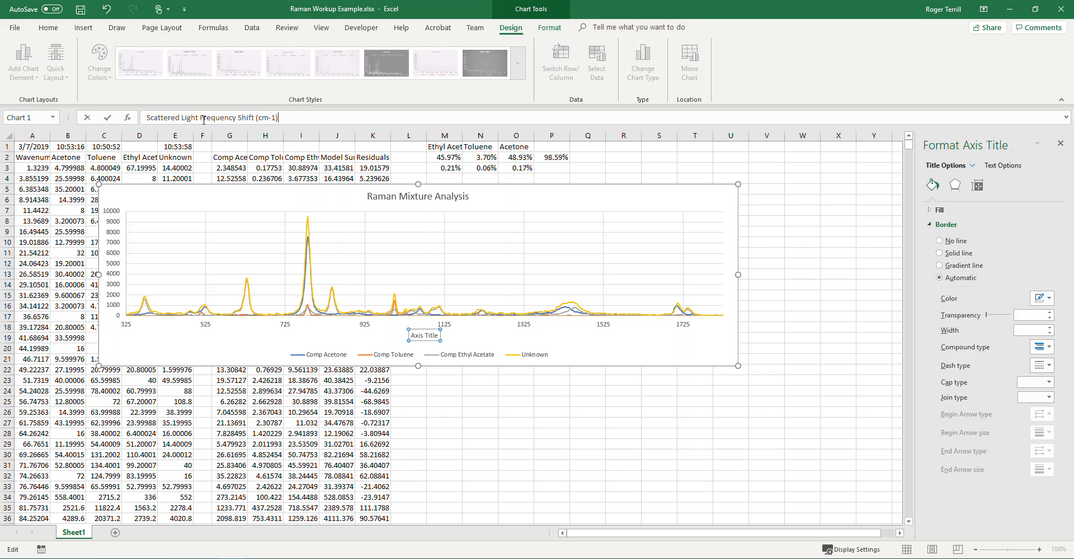
pyautogui.hotkey('shift', 'Left')
pyautogui.hotkey('shift', 'Left')
pyautogui.click(48, 28)
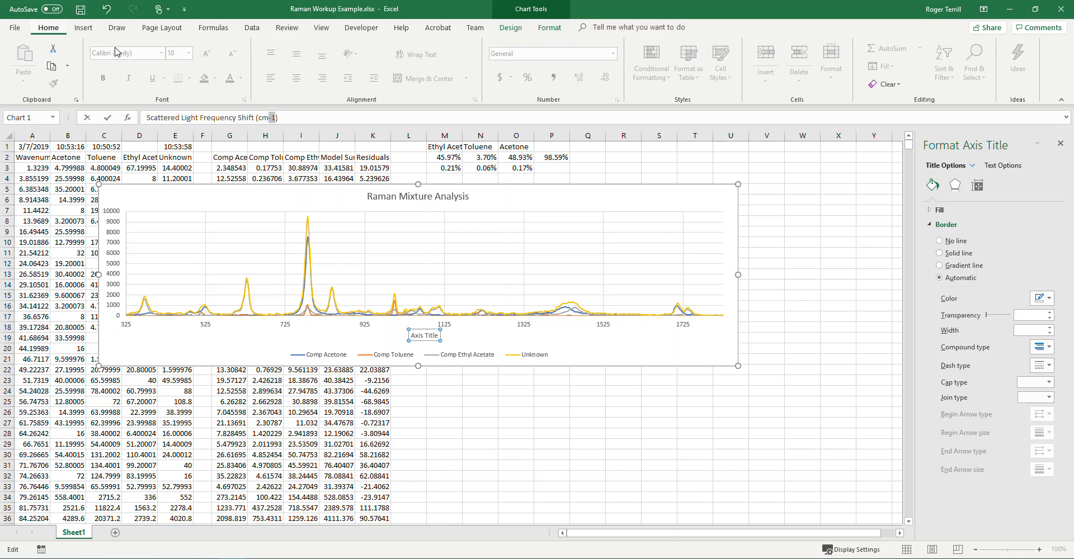
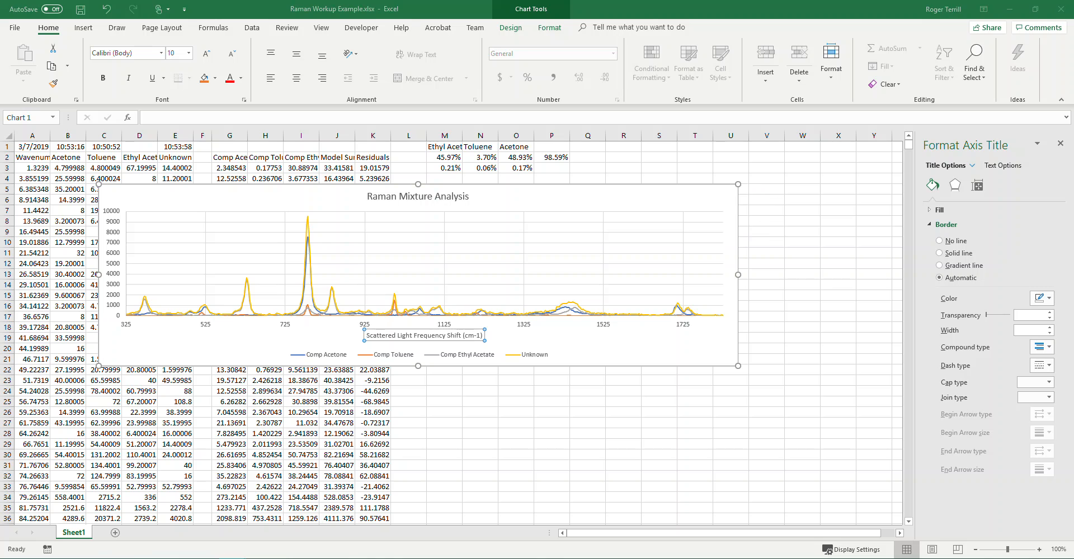
pyautogui.moveTo(850, 9); pyautogui.dragTo(766, 130)
pyautogui.click(923, 14)
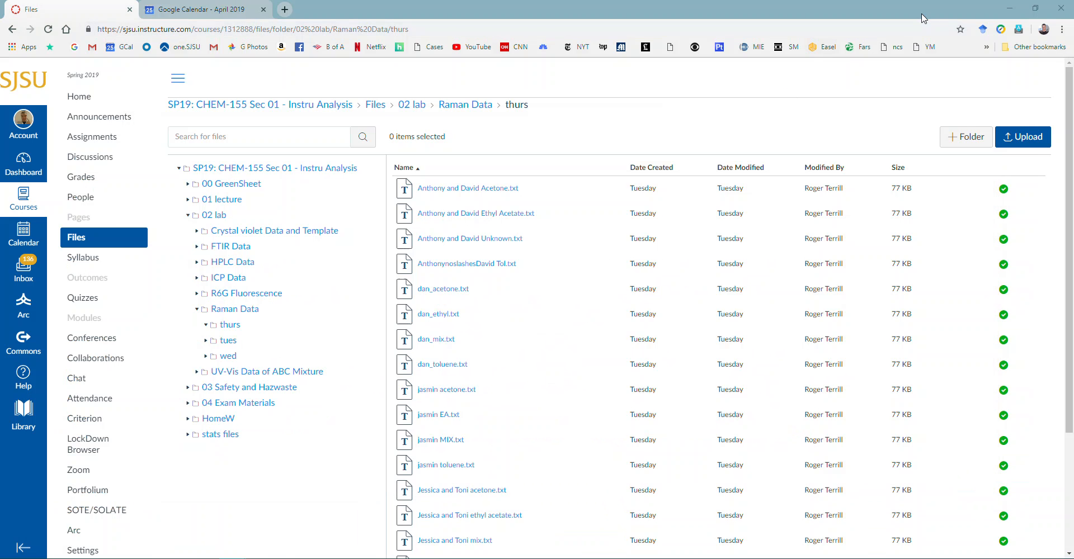
pyautogui.click(1009, 8)
pyautogui.moveTo(788, 130); pyautogui.dragTo(727, 2)
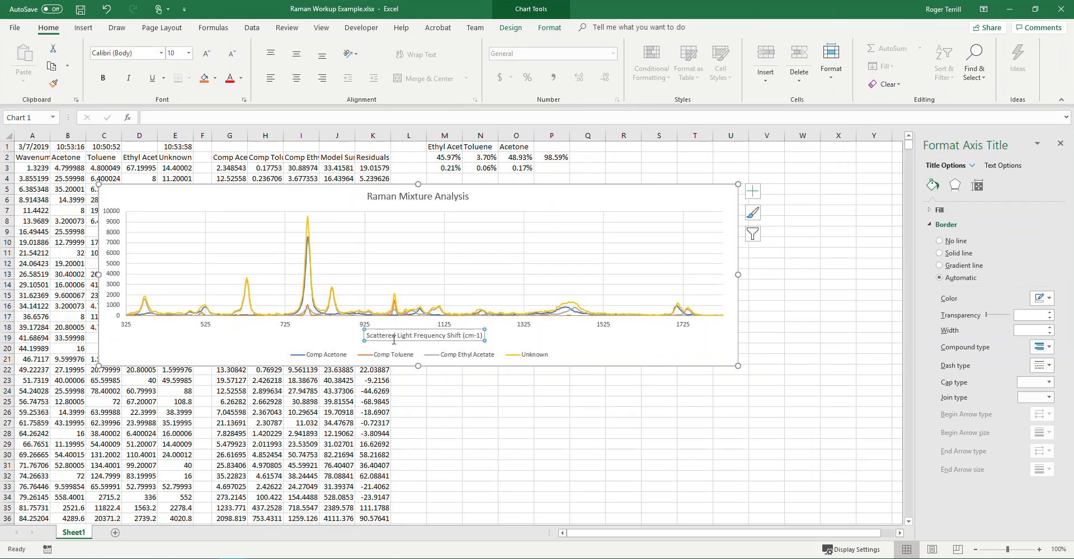
# Format the "-1" in the horizontal axis title as superscript
pyautogui.click(474, 335)
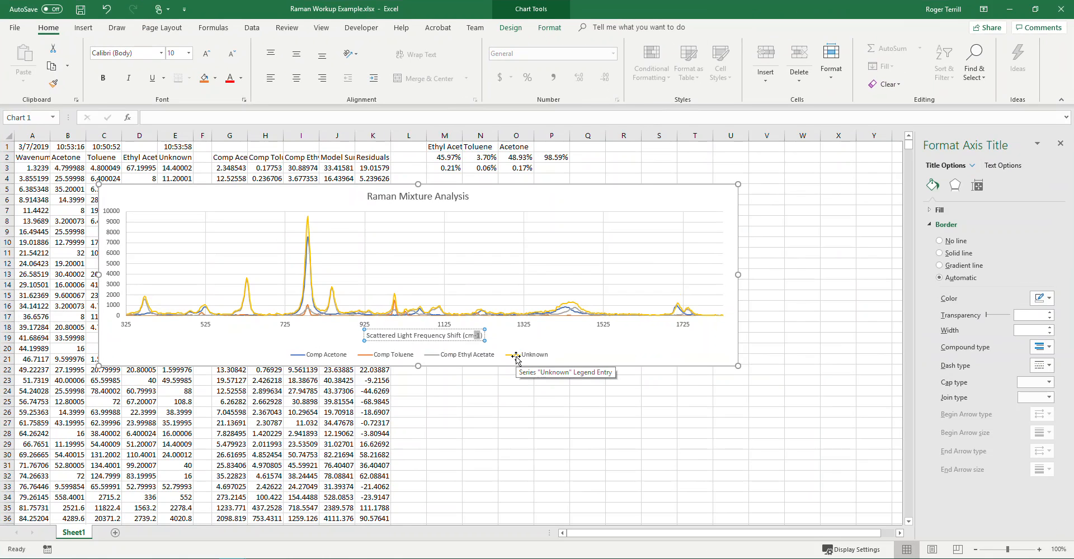
pyautogui.hotkey('ctrl', '1')
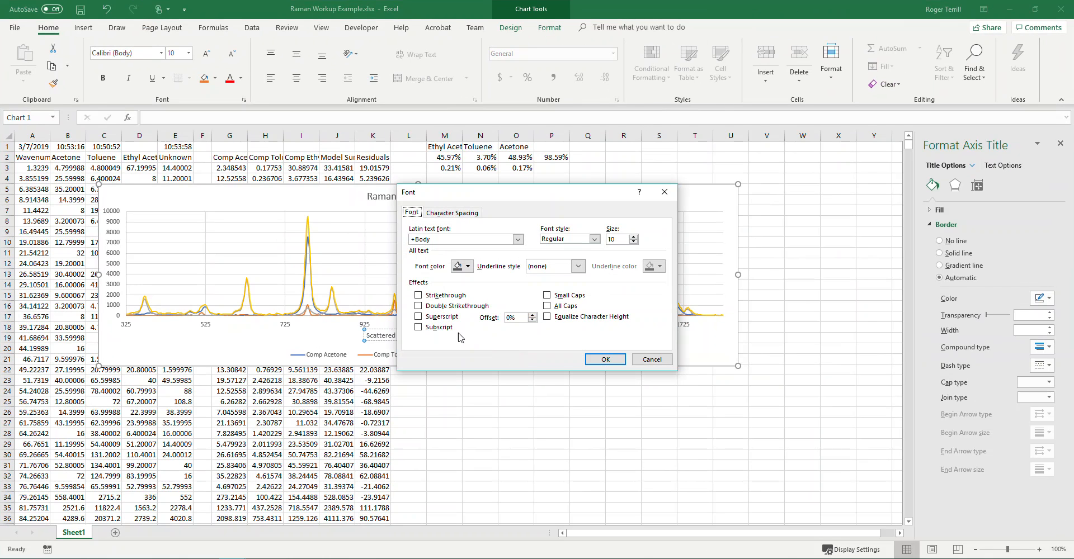
pyautogui.click(419, 316)
pyautogui.click(604, 359)
pyautogui.click(546, 412)
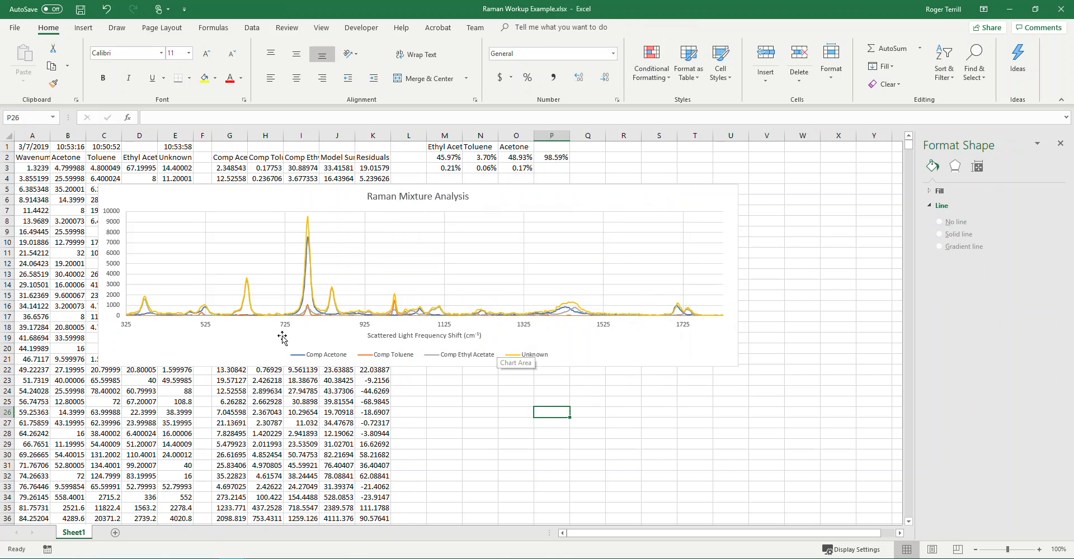
# Add a vertical axis title to the chart reading "Scattering Intensity / Arbitrary Units"
pyautogui.click(119, 276)
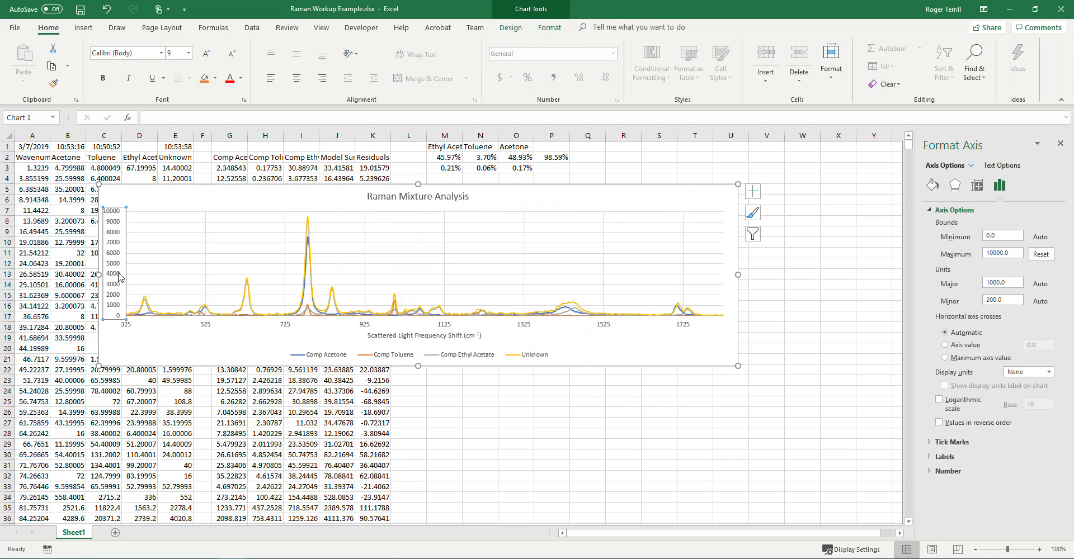
pyautogui.click(158, 219)
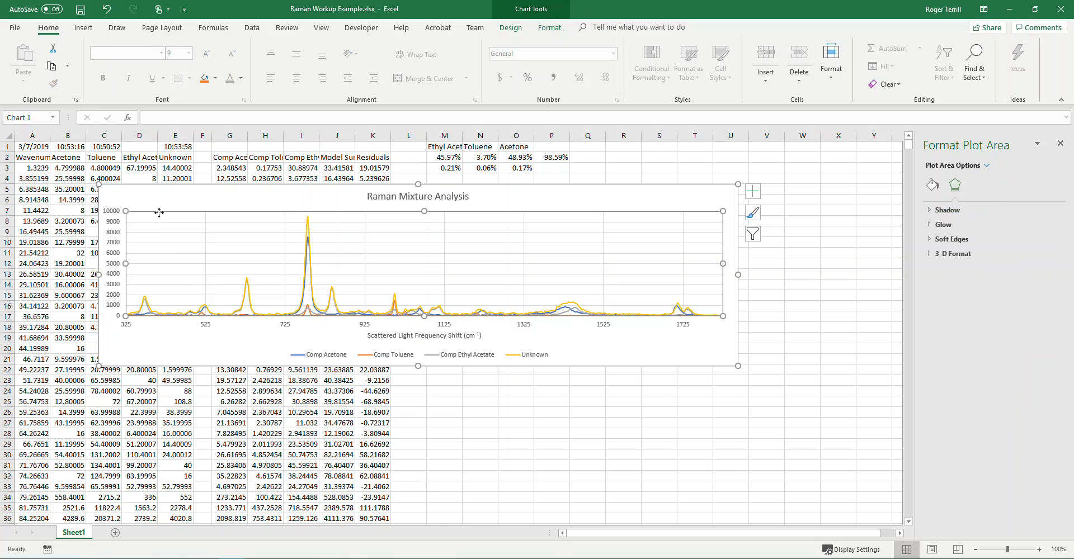
pyautogui.click(200, 205)
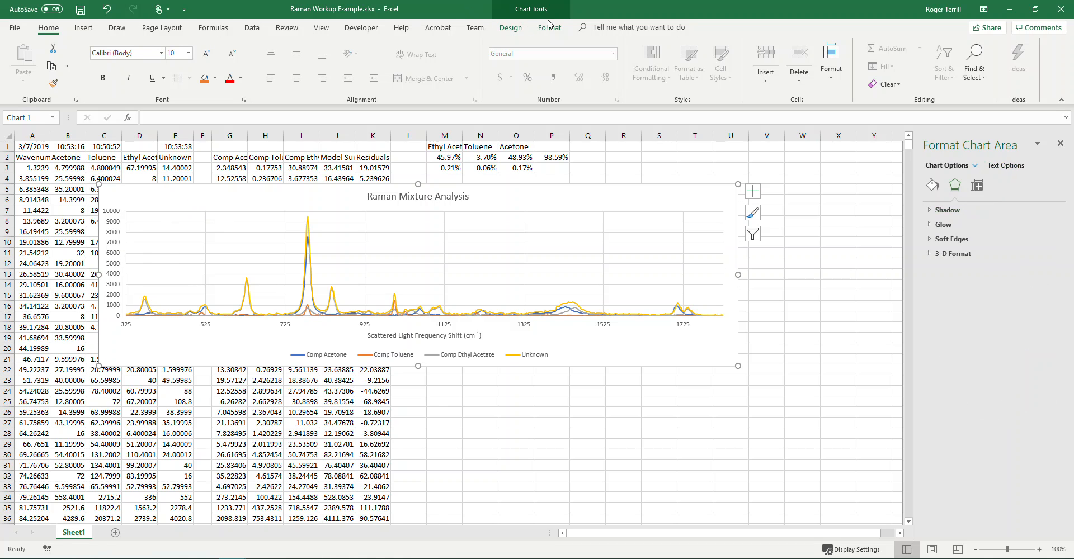
pyautogui.click(515, 28)
pyautogui.click(23, 61)
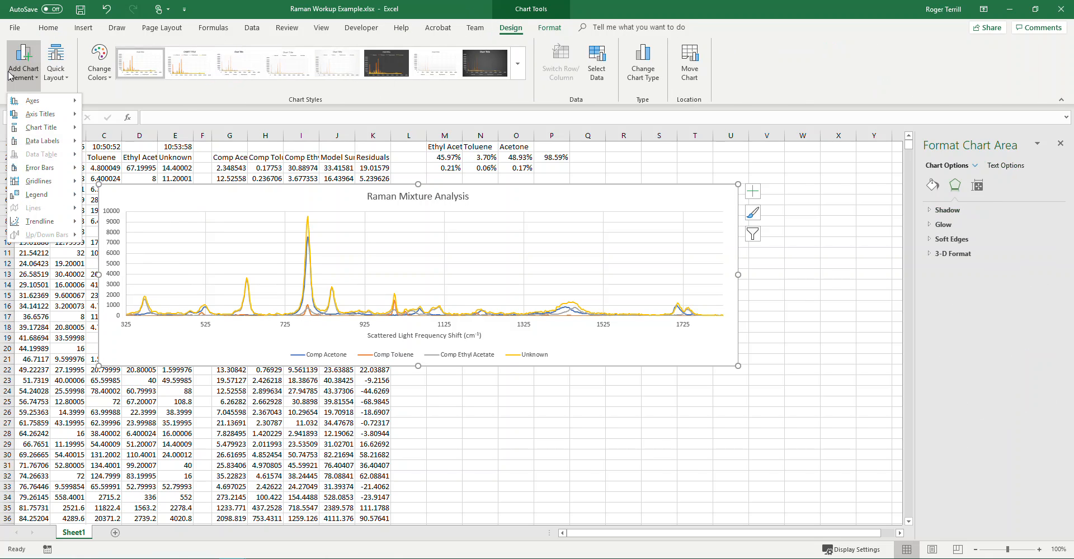
pyautogui.moveTo(34, 115)
pyautogui.click(139, 137)
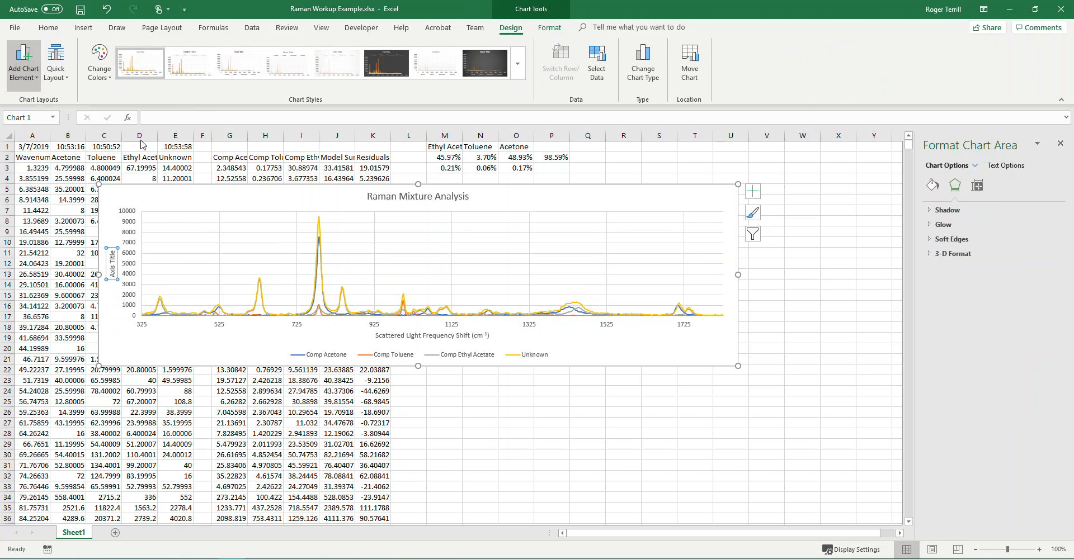
pyautogui.click(197, 117)
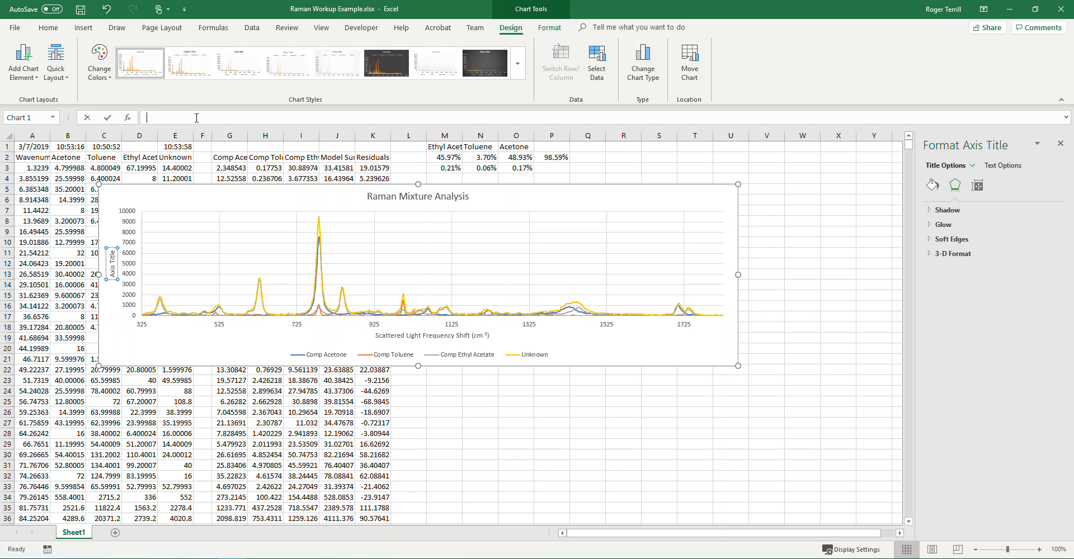
pyautogui.write('Scattering Intensity / Arbitr')
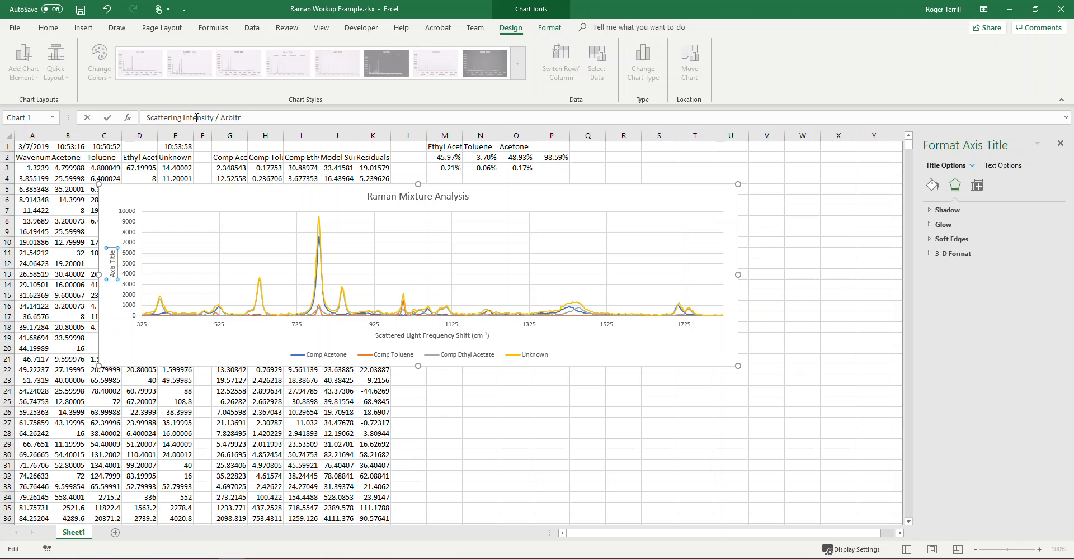
pyautogui.write('Un')
pyautogui.press('Return')
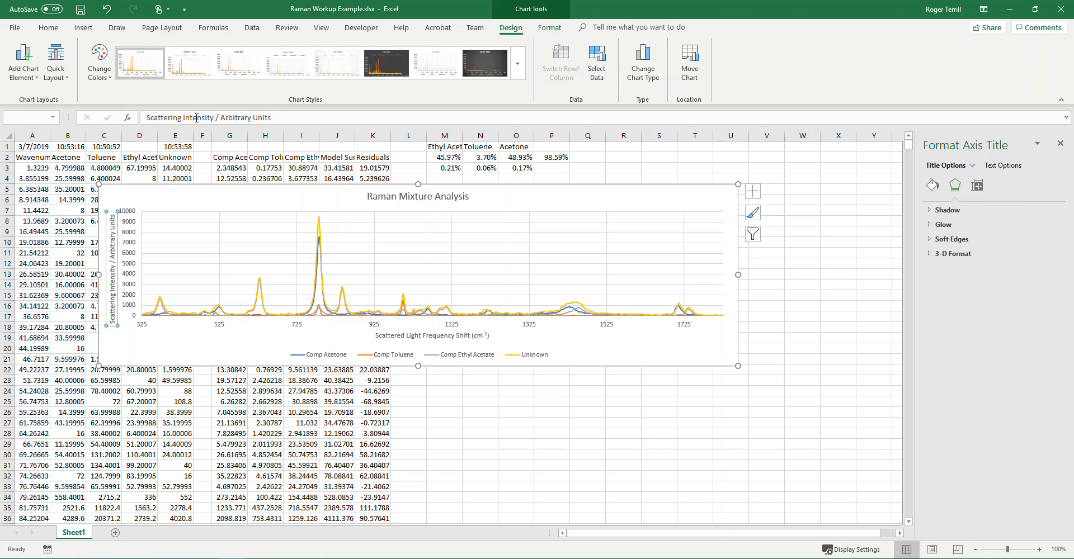
pyautogui.click(559, 446)
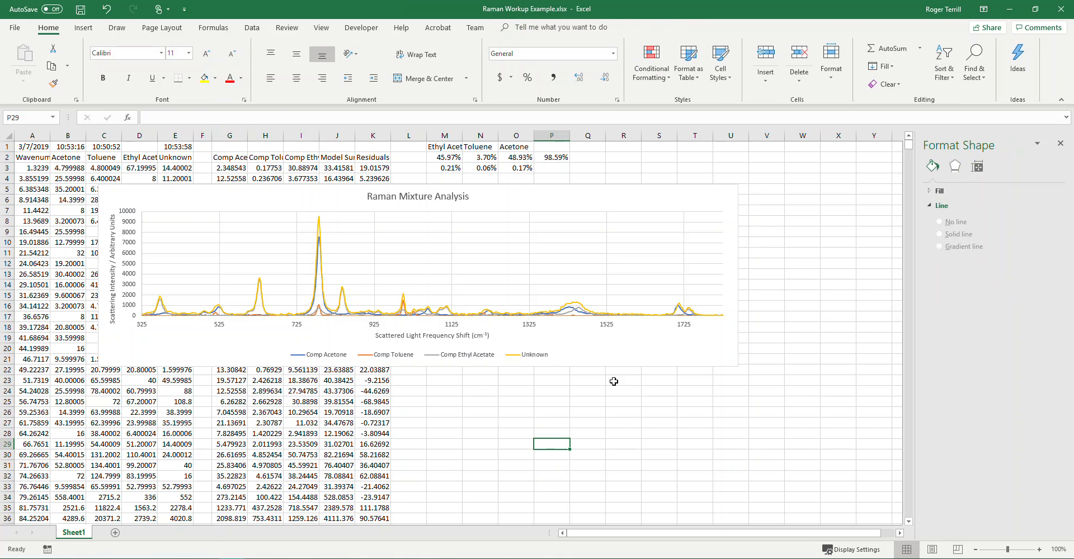
# Move the legend into the empty upper part of the plot area and extend the plot area down into the freed space
pyautogui.click(511, 356)
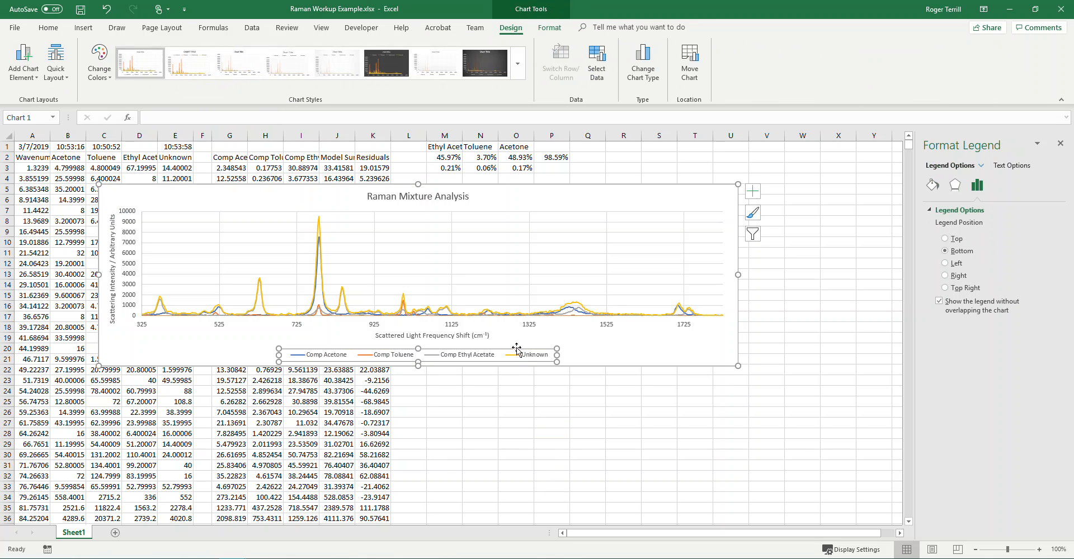
pyautogui.moveTo(580, 250); pyautogui.dragTo(616, 241)
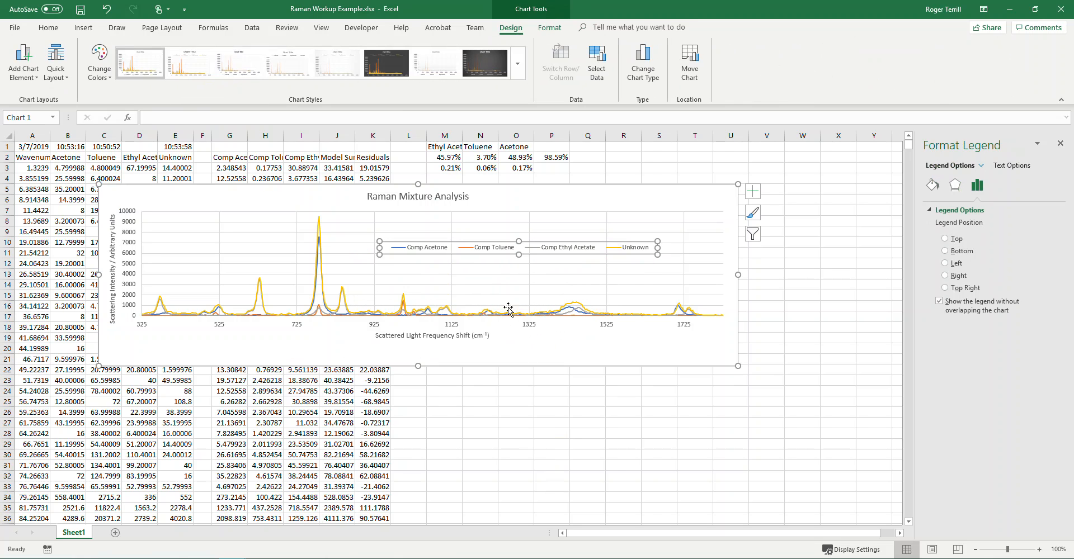
pyautogui.click(491, 288)
pyautogui.moveTo(433, 317); pyautogui.dragTo(434, 338)
pyautogui.click(434, 338)
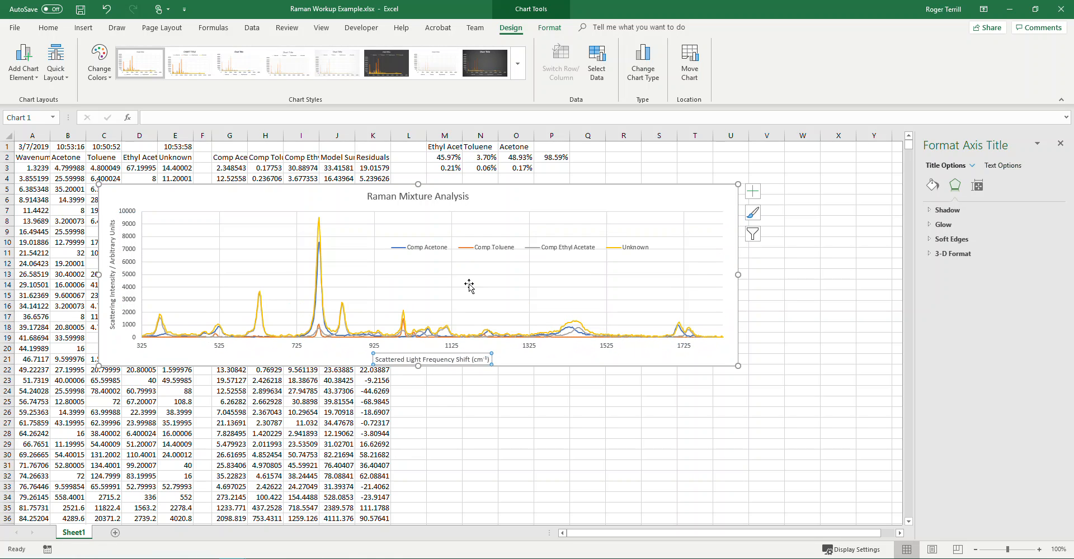
pyautogui.click(567, 378)
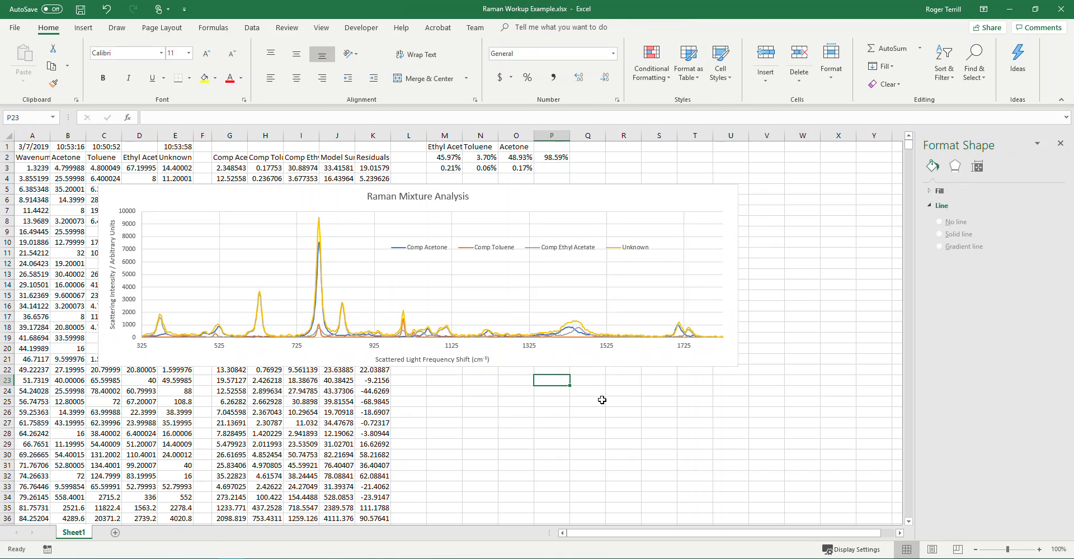
# Stretch the top edge of the plot area slightly up toward the chart title
pyautogui.click(432, 215)
pyautogui.moveTo(432, 211); pyautogui.dragTo(435, 206)
pyautogui.click(488, 423)
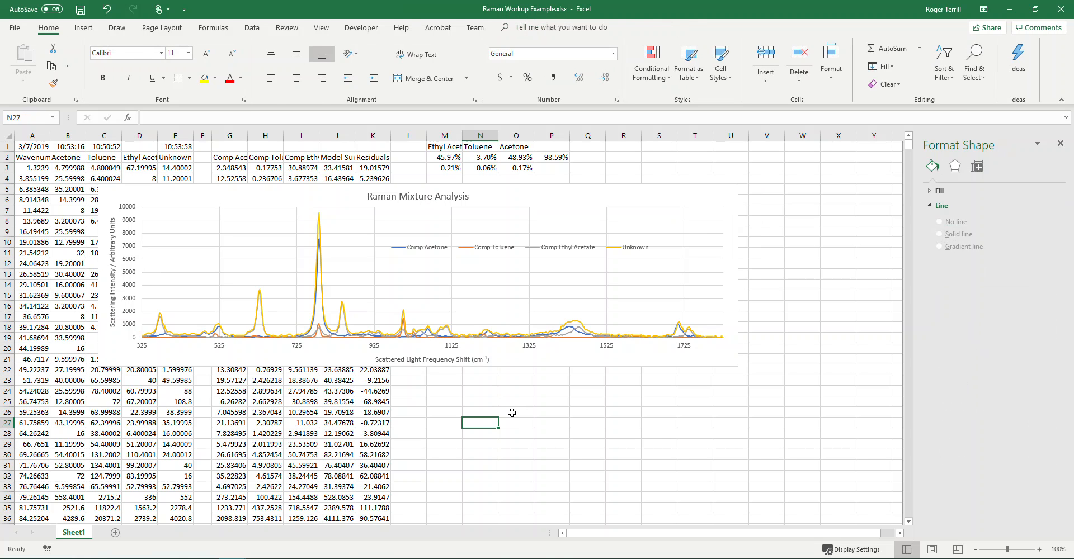
# Fill the legend with Light Gray, Background 2 and move it up to about the 9000 gridline
pyautogui.click(483, 249)
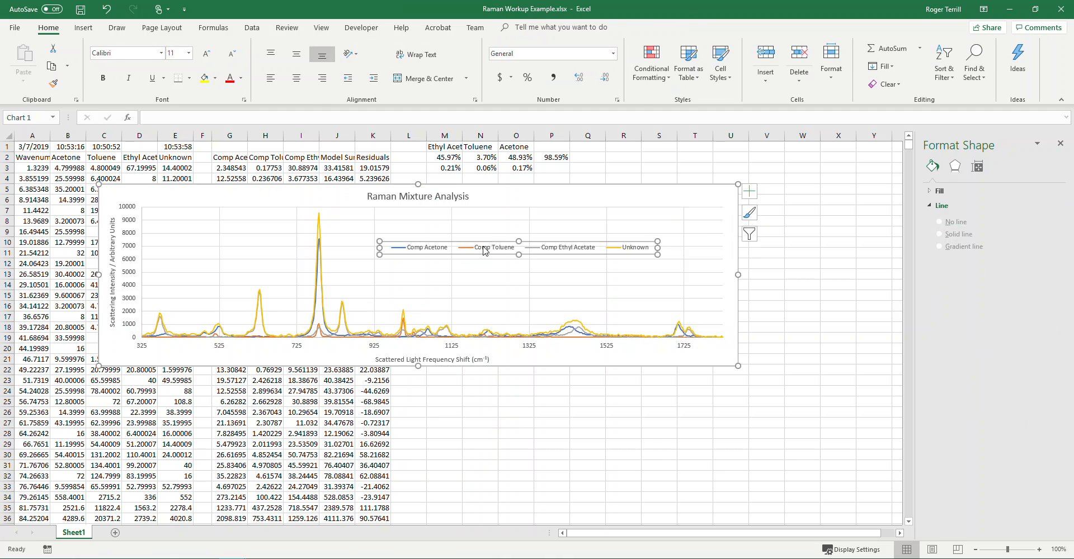
pyautogui.click(555, 35)
pyautogui.click(511, 48)
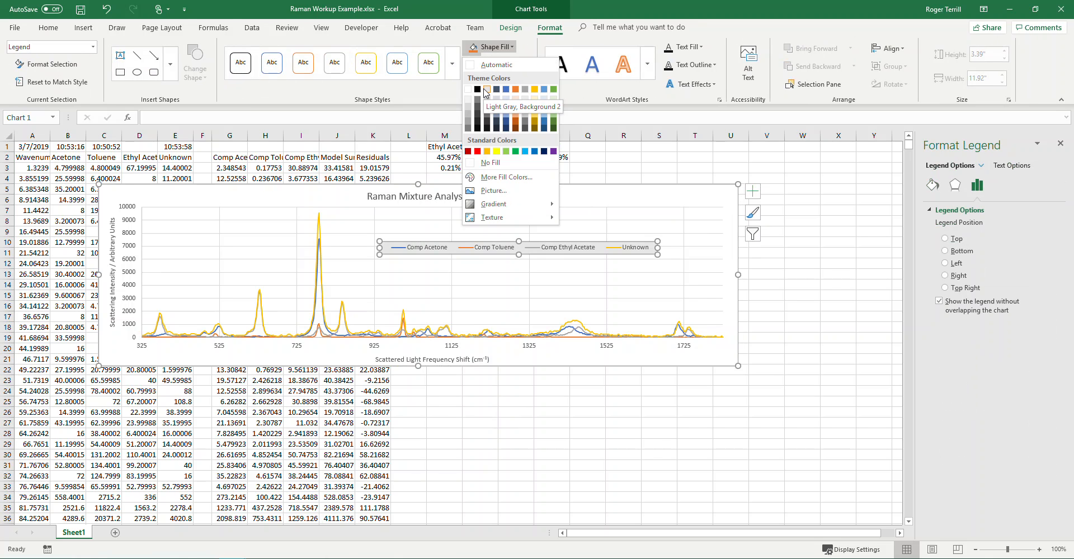
pyautogui.click(486, 91)
pyautogui.moveTo(504, 239); pyautogui.dragTo(498, 218)
pyautogui.click(656, 414)
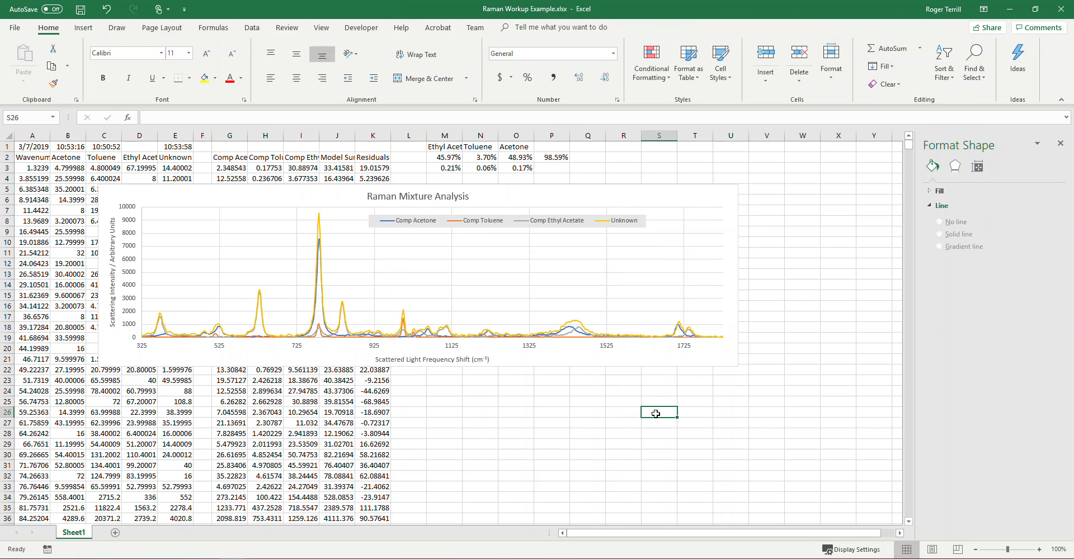
# Save the workbook, and place a copy of the Raman Mixture Analysis chart directly below the original
pyautogui.hotkey('ctrl', 's')
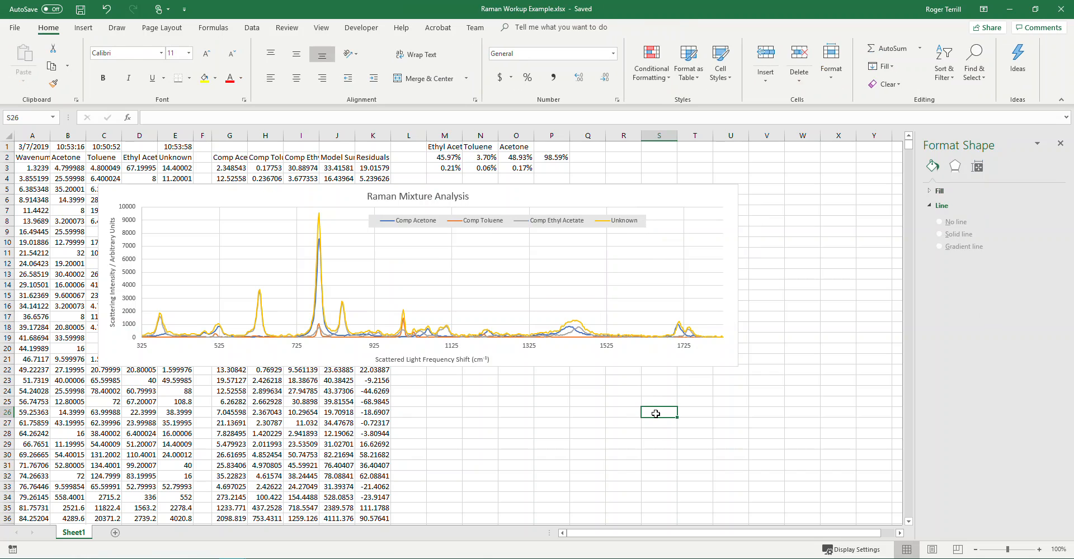
pyautogui.click(527, 197)
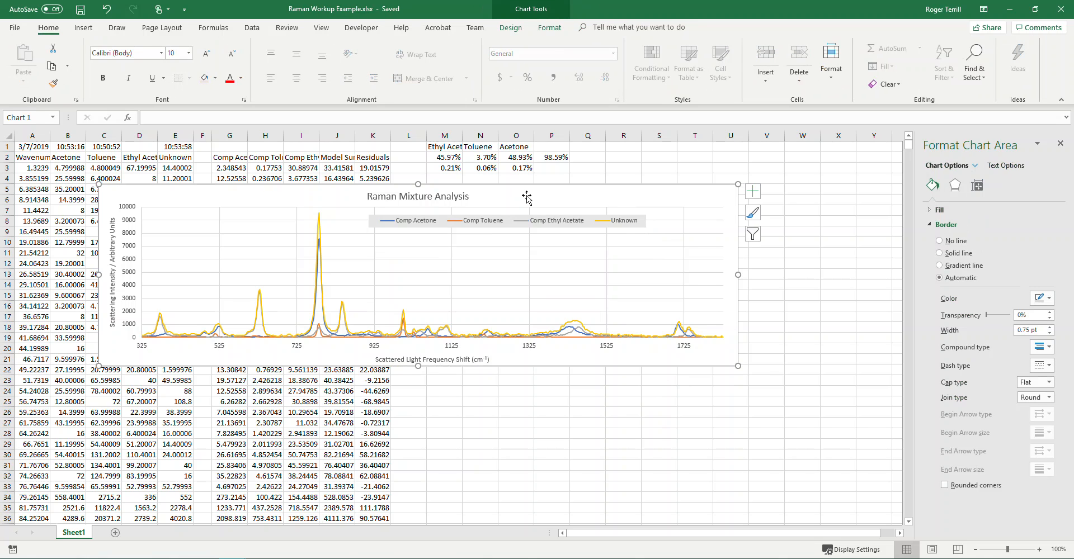
pyautogui.click(138, 378)
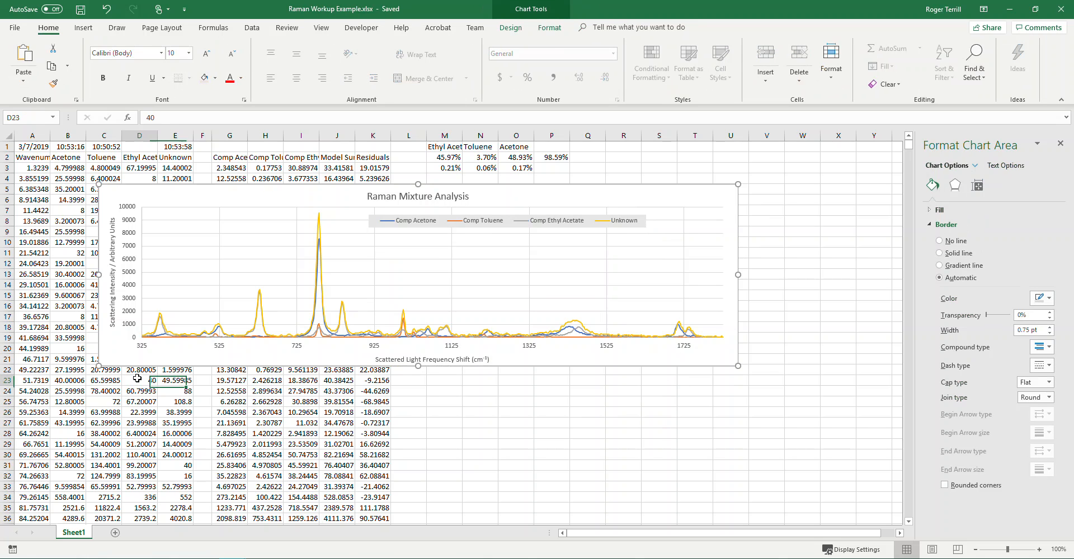
pyautogui.click(108, 382)
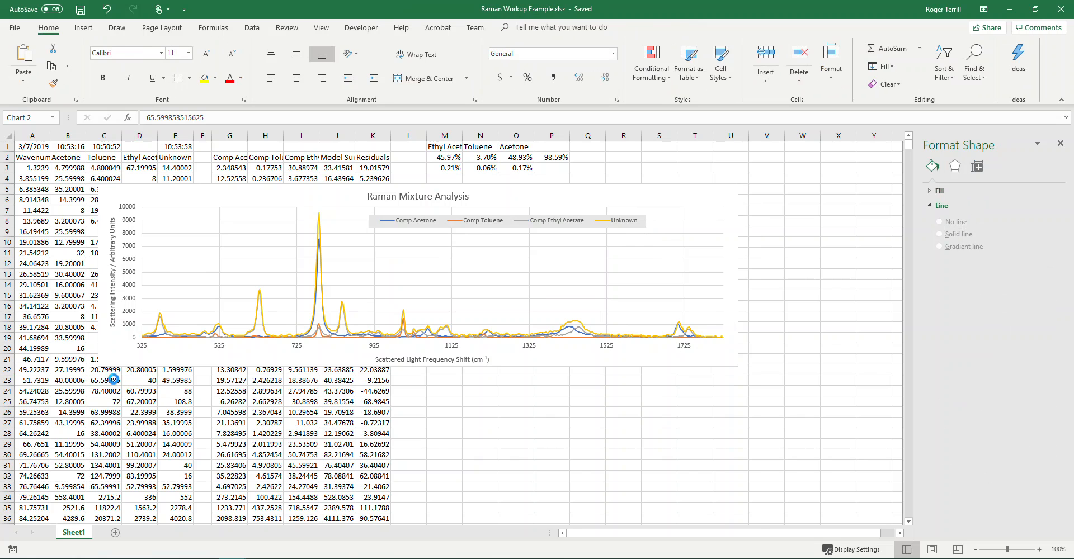
pyautogui.hotkey('ctrl', 'v')
pyautogui.moveTo(239, 391); pyautogui.dragTo(251, 384)
pyautogui.click(796, 401)
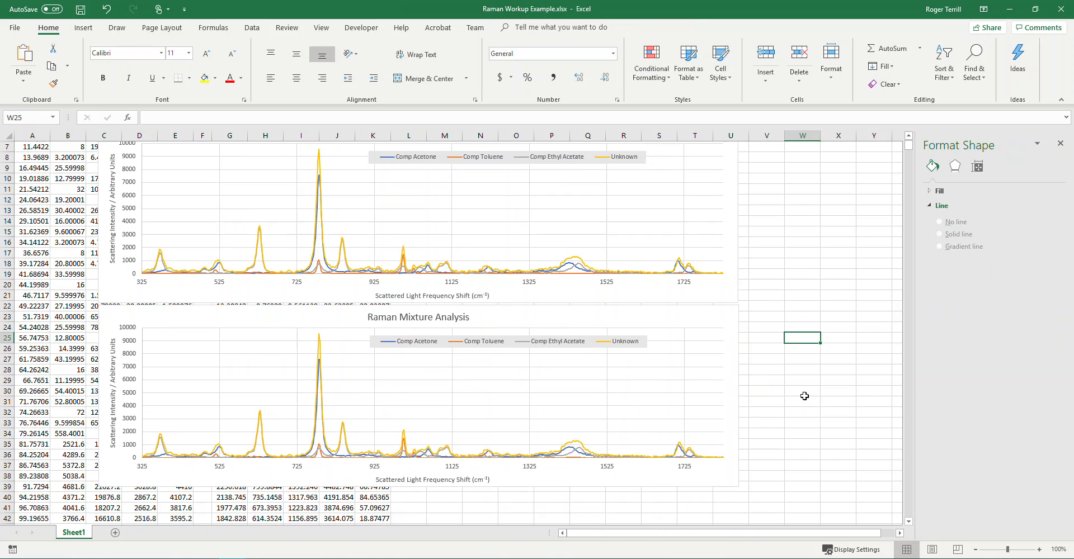
# Change the lower chart's Comp Acetone series so it plots the Model Sum name and data from column J
pyautogui.scroll(-3, 801, 399)
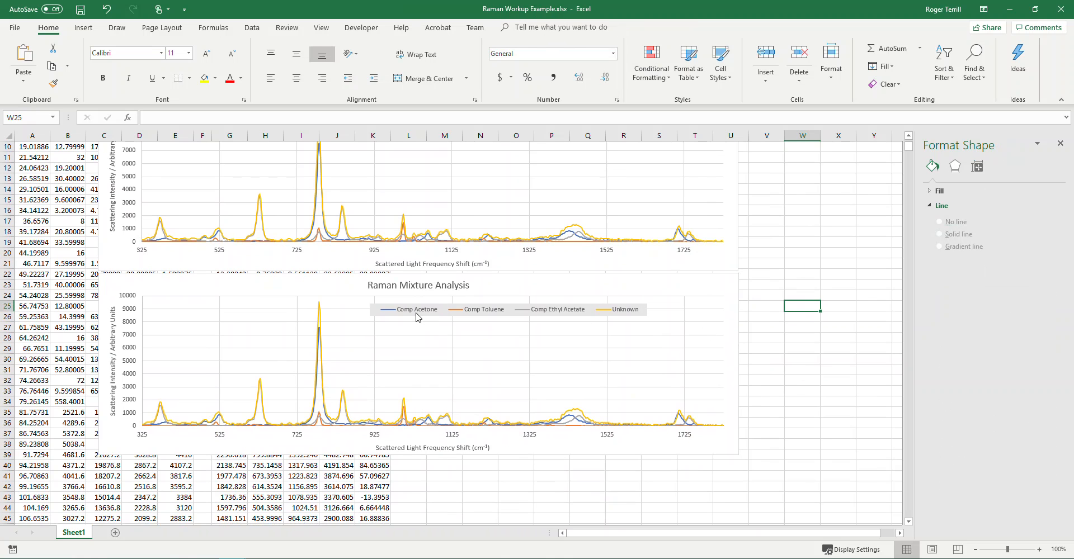
pyautogui.click(346, 426)
pyautogui.scroll(3, 819, 341)
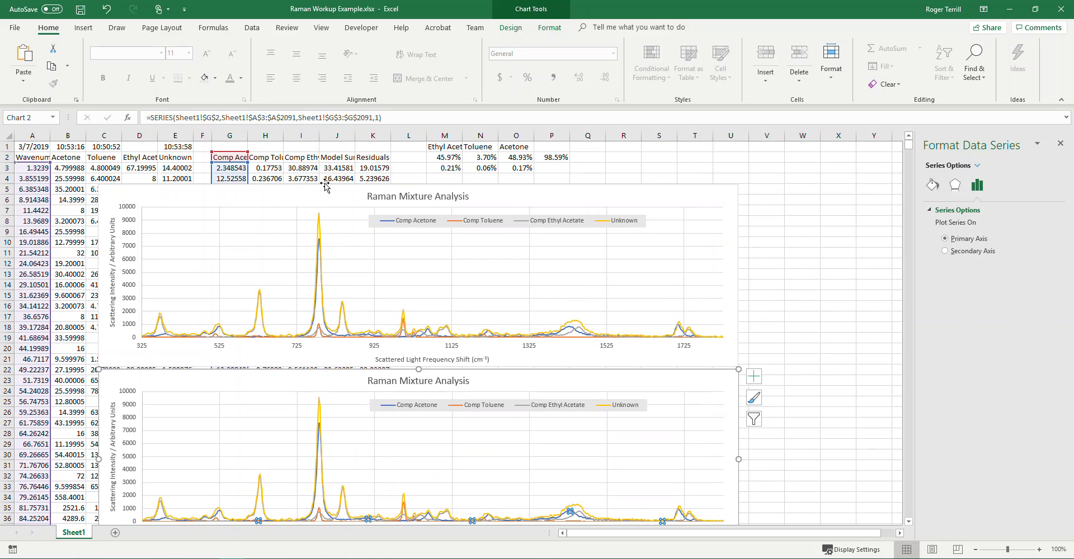
pyautogui.moveTo(249, 155); pyautogui.dragTo(336, 169)
pyautogui.click(827, 284)
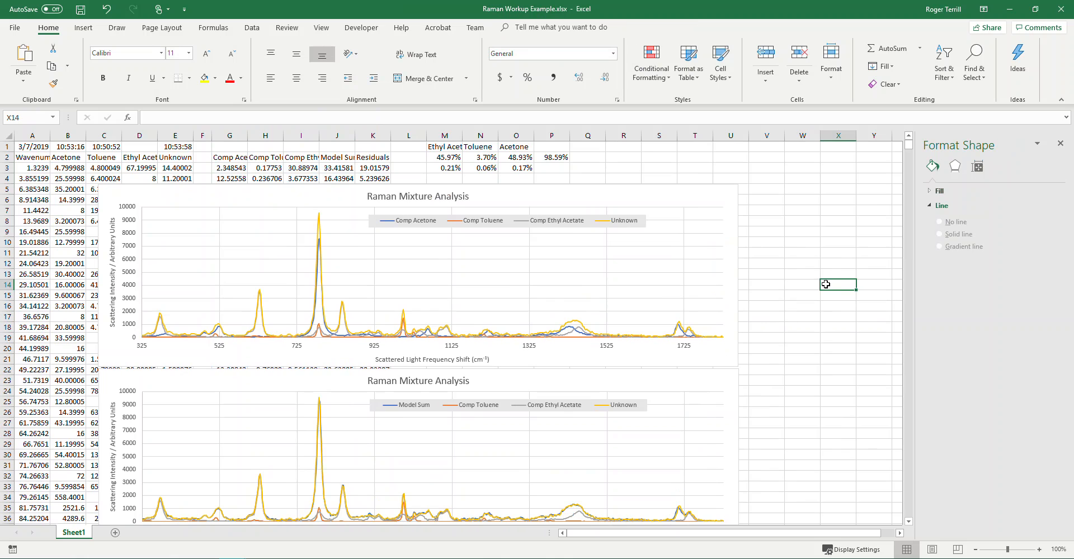
# Change the lower chart's Comp Ethyl Acetate series so it plots the Residuals name and data from column K
pyautogui.scroll(-2, 825, 284)
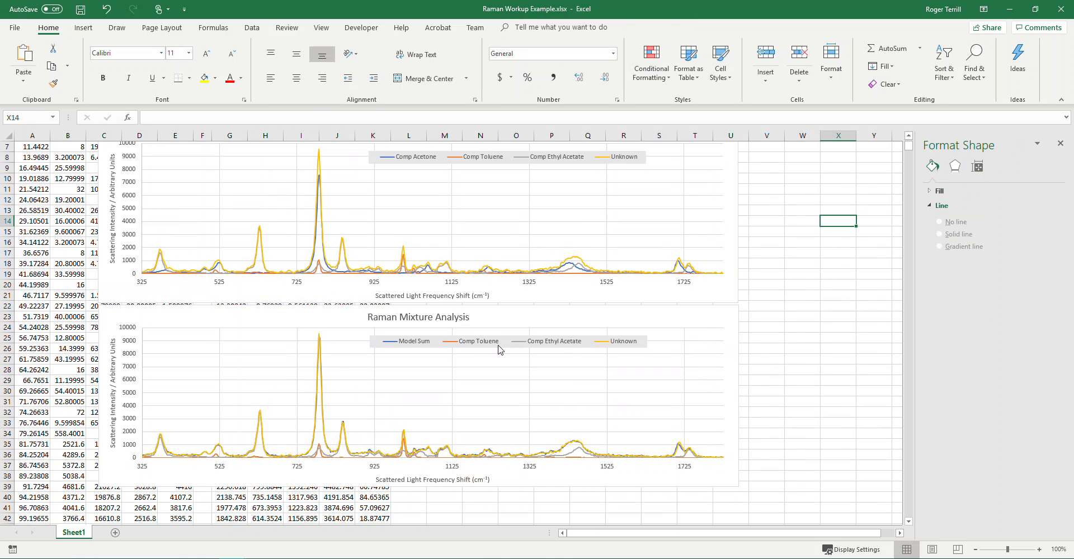
pyautogui.click(452, 345)
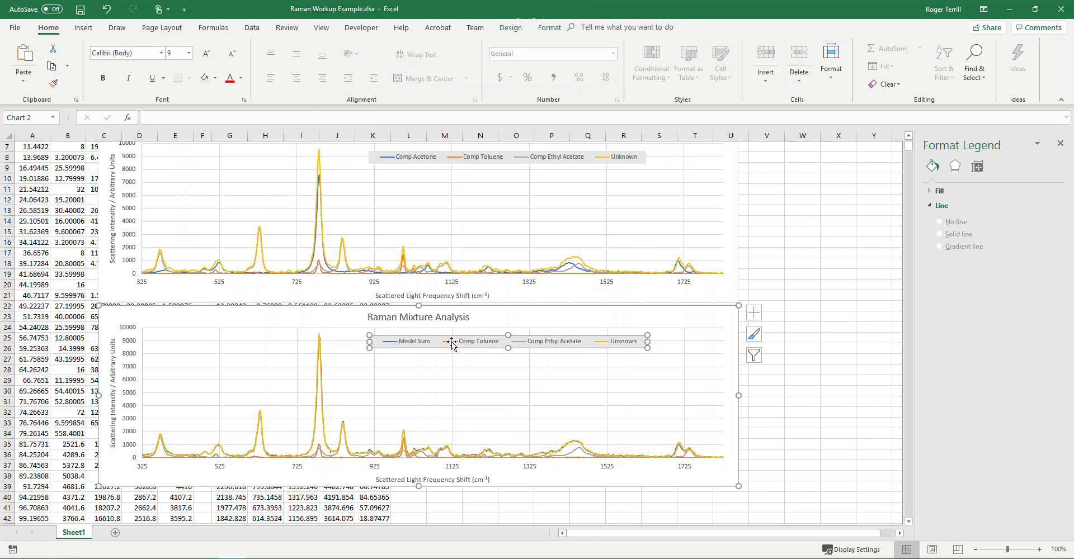
pyautogui.click(323, 456)
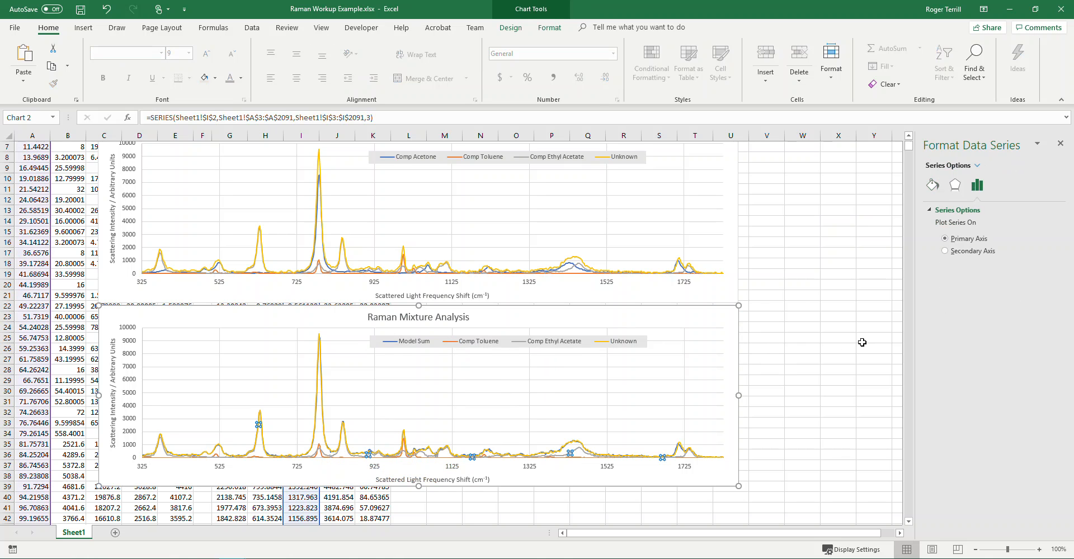
pyautogui.scroll(2, 862, 342)
pyautogui.moveTo(301, 157); pyautogui.dragTo(372, 158)
pyautogui.moveTo(307, 166); pyautogui.dragTo(372, 168)
pyautogui.click(831, 265)
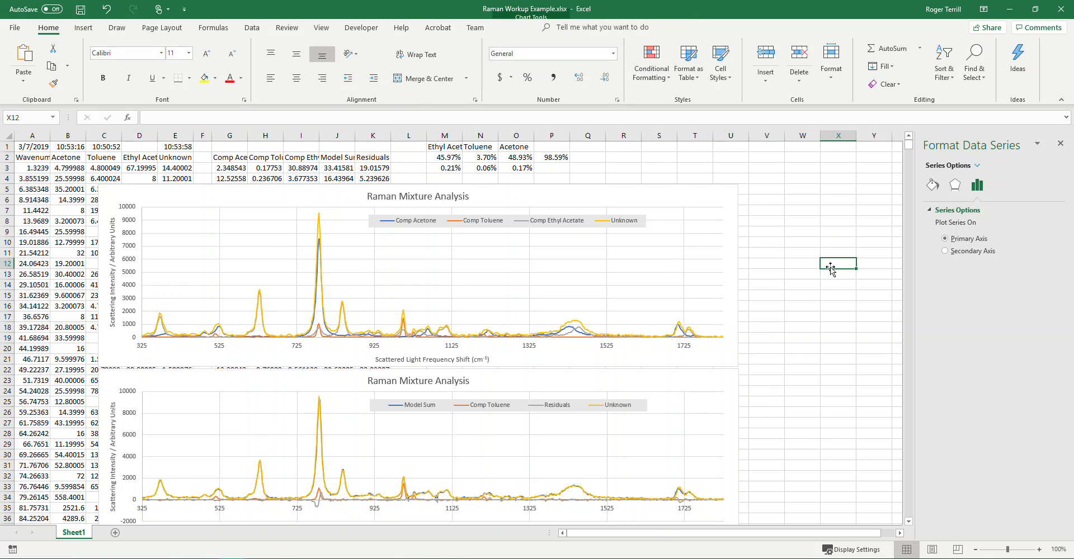
pyautogui.click(828, 273)
# Delete the Comp Toluene series from the lower Raman Mixture Analysis chart
pyautogui.scroll(-2, 782, 397)
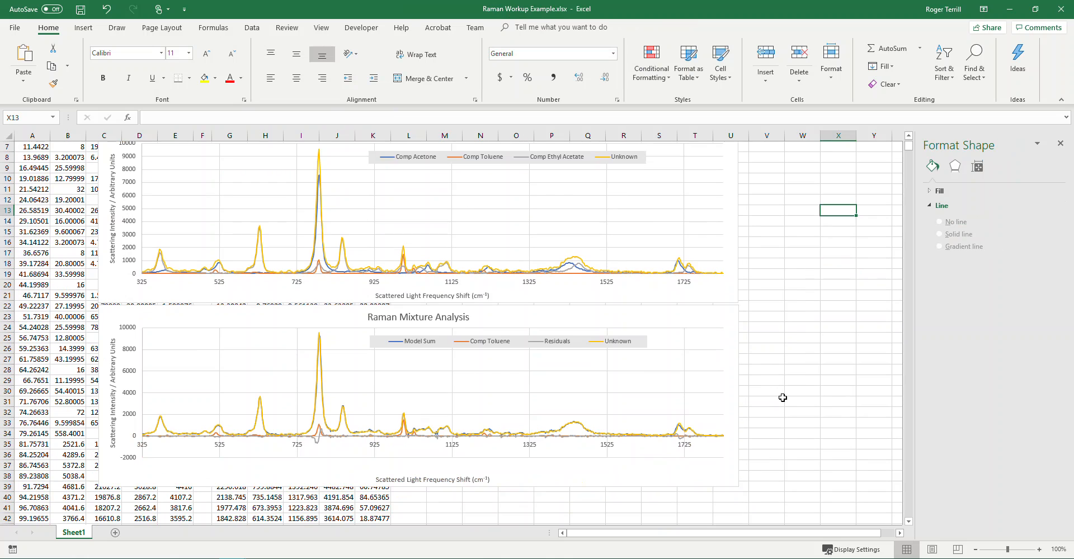
pyautogui.click(493, 345)
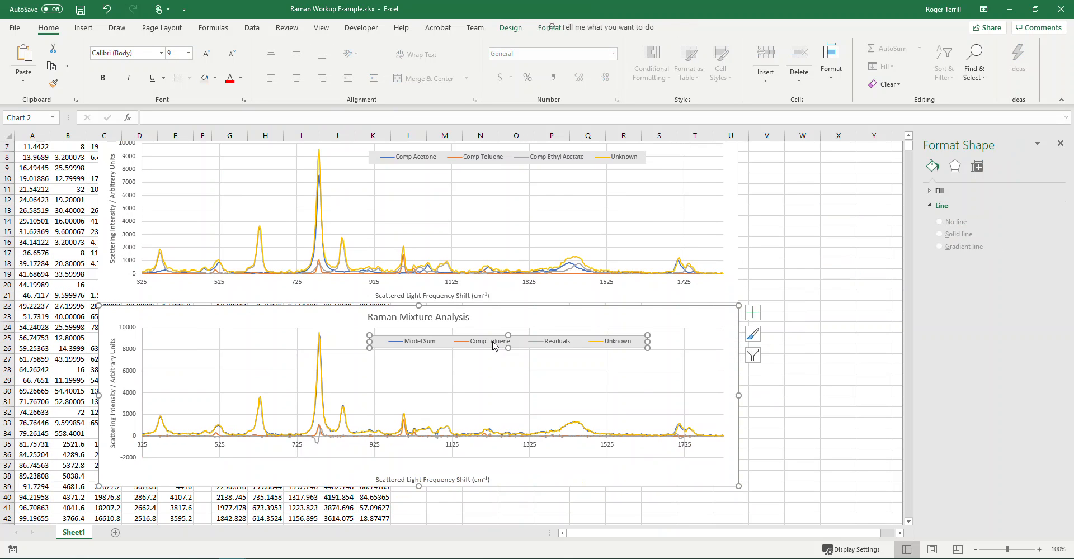
pyautogui.click(798, 363)
pyautogui.scroll(2, 798, 363)
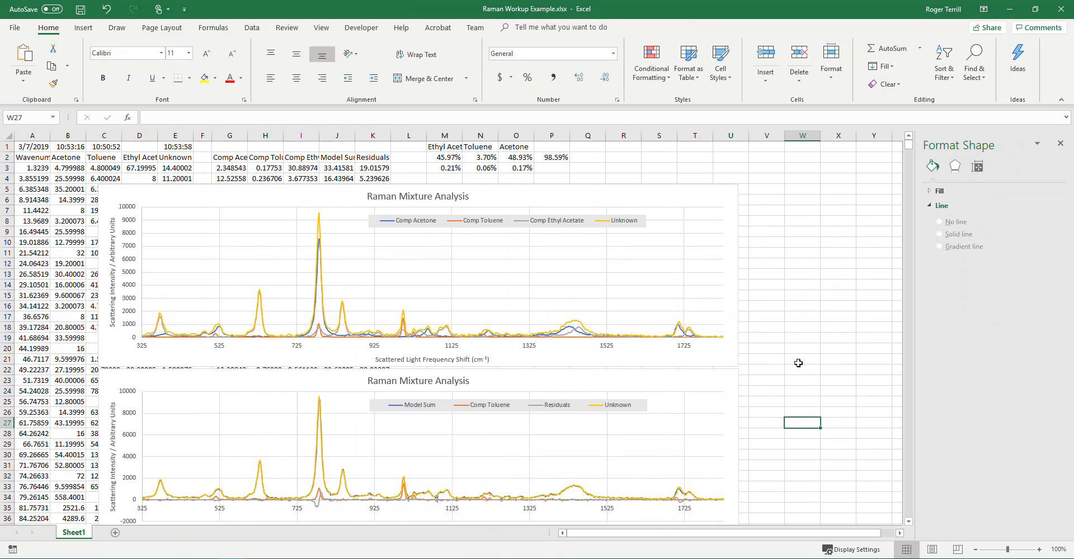
pyautogui.click(318, 499)
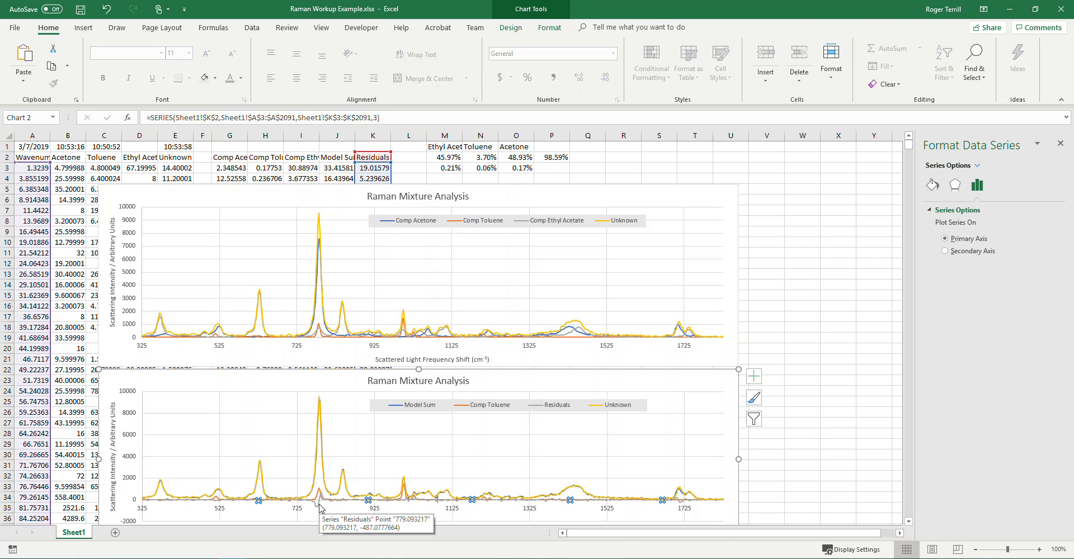
pyautogui.click(318, 504)
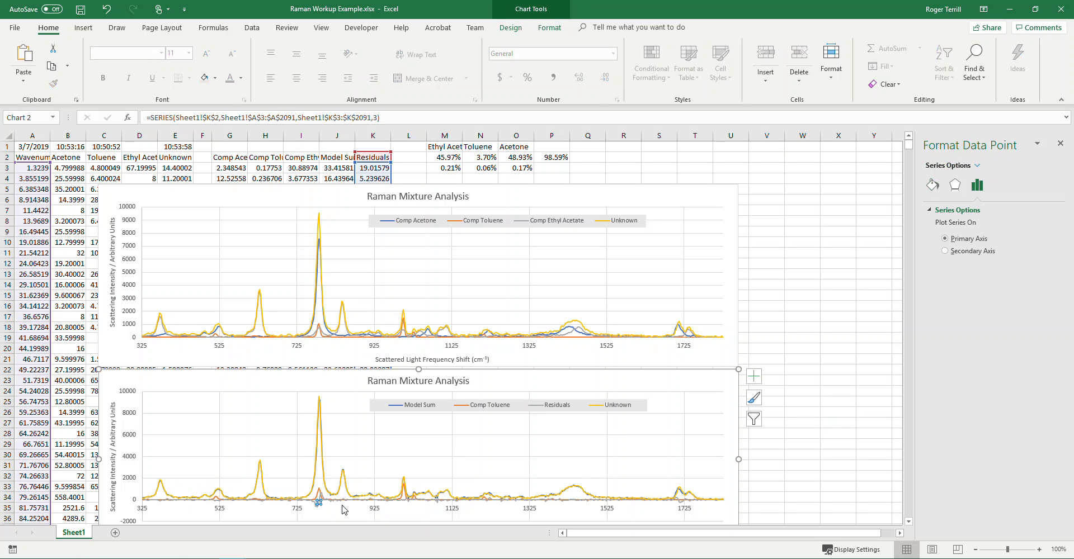
pyautogui.click(840, 410)
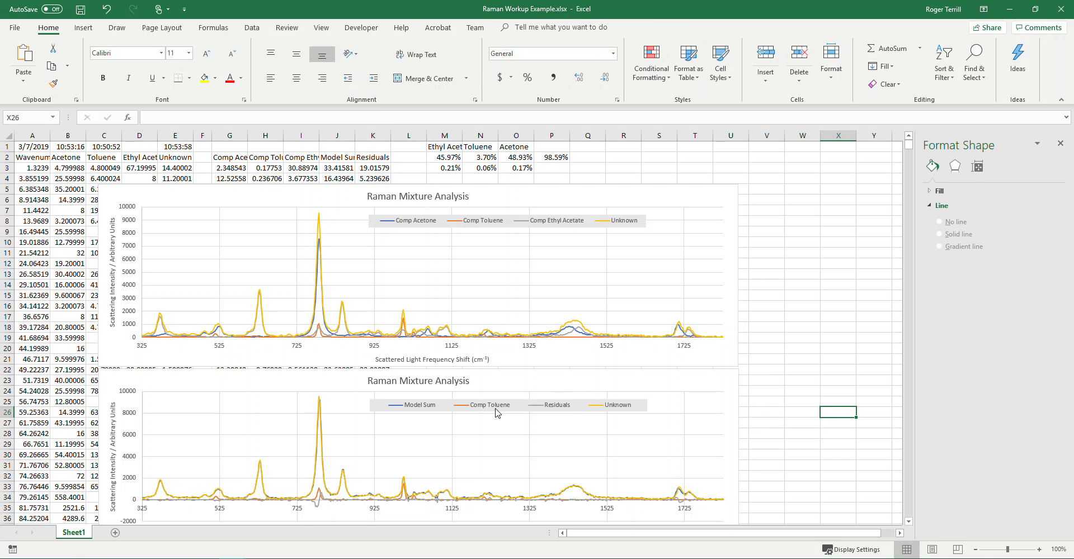
pyautogui.click(317, 500)
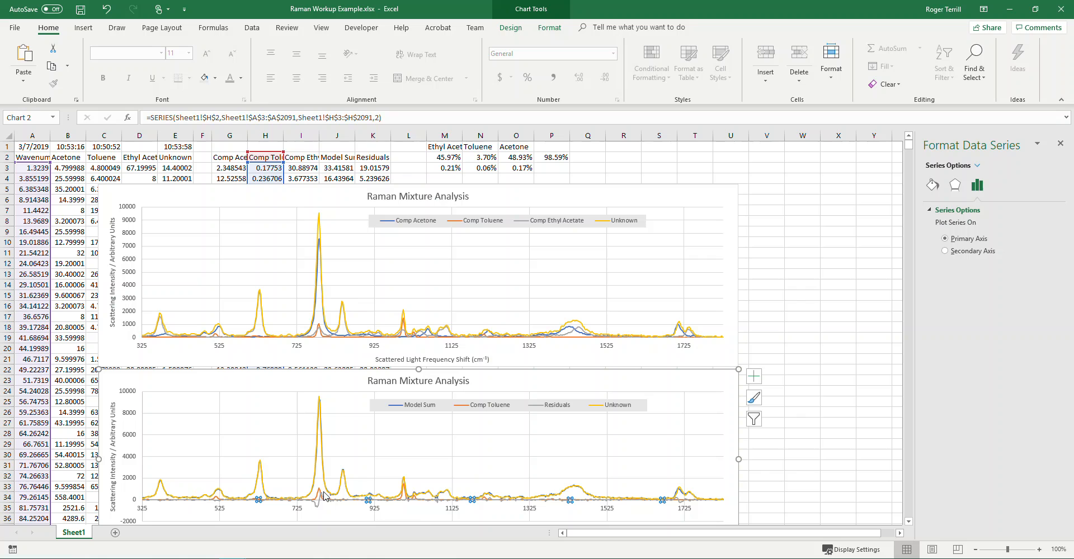
pyautogui.press('Up')
pyautogui.click(321, 496)
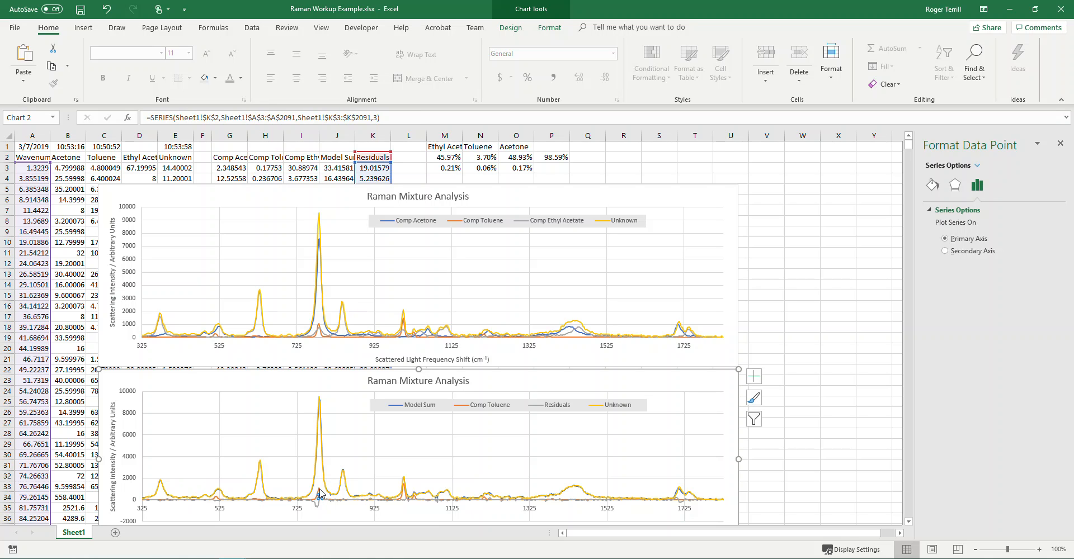
pyautogui.click(318, 492)
pyautogui.click(319, 492)
pyautogui.press('Delete')
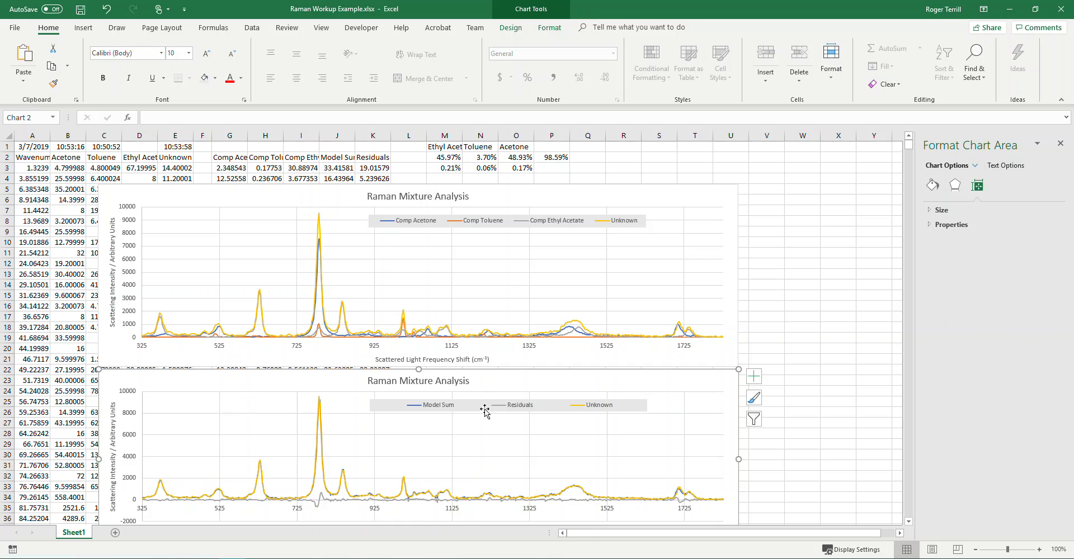
pyautogui.click(800, 433)
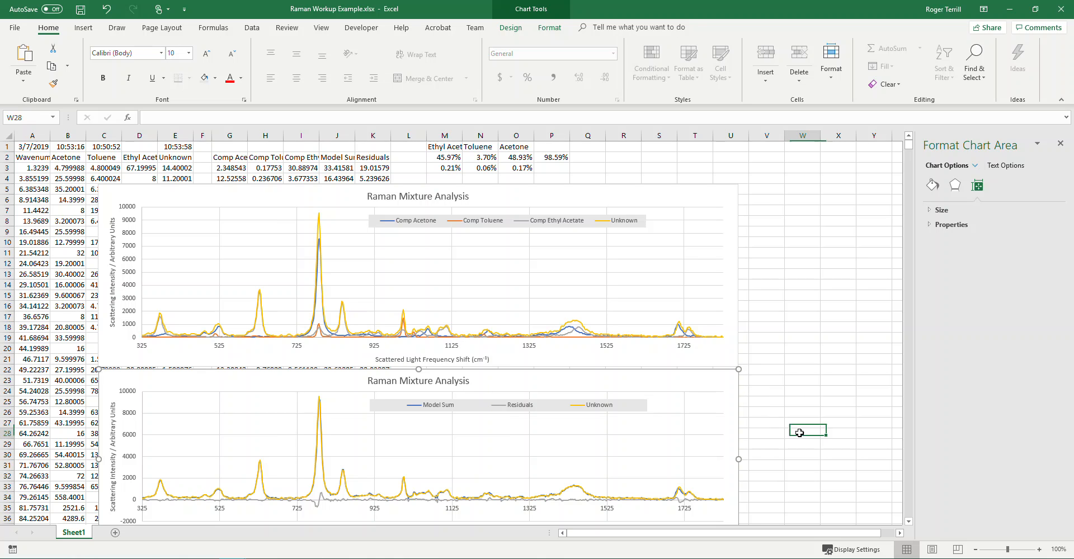
# Examine the lower chart's Residuals curve around the tallest peak and near 1725, comparing it with the peaks in the upper chart
pyautogui.scroll(-3, 805, 435)
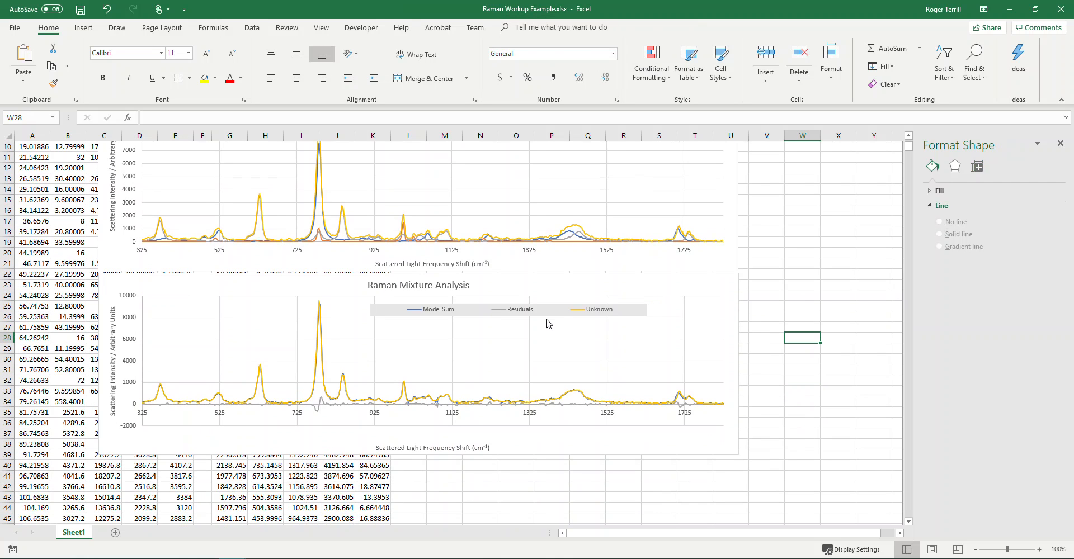
pyautogui.click(774, 371)
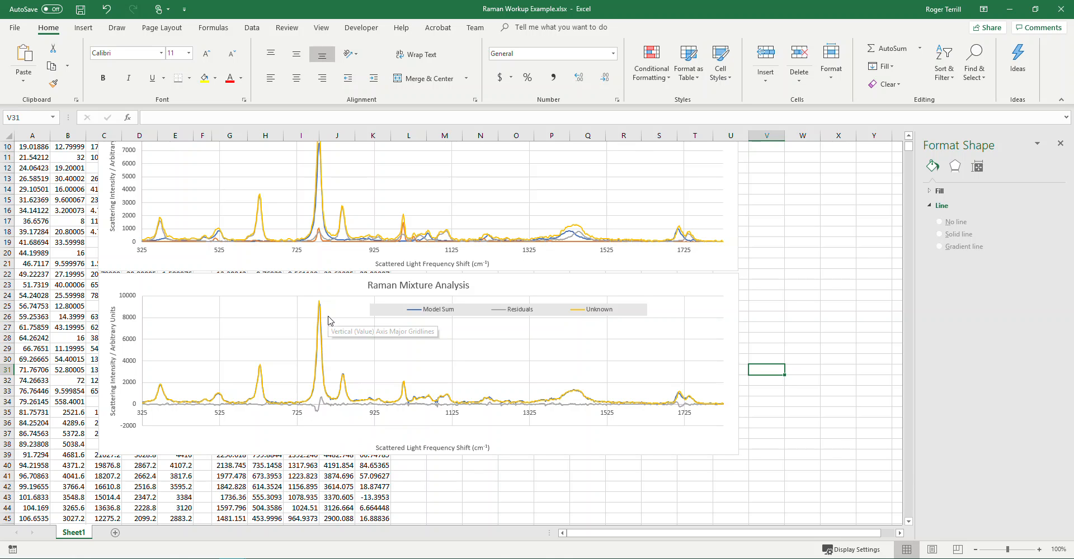
pyautogui.scroll(2, 330, 310)
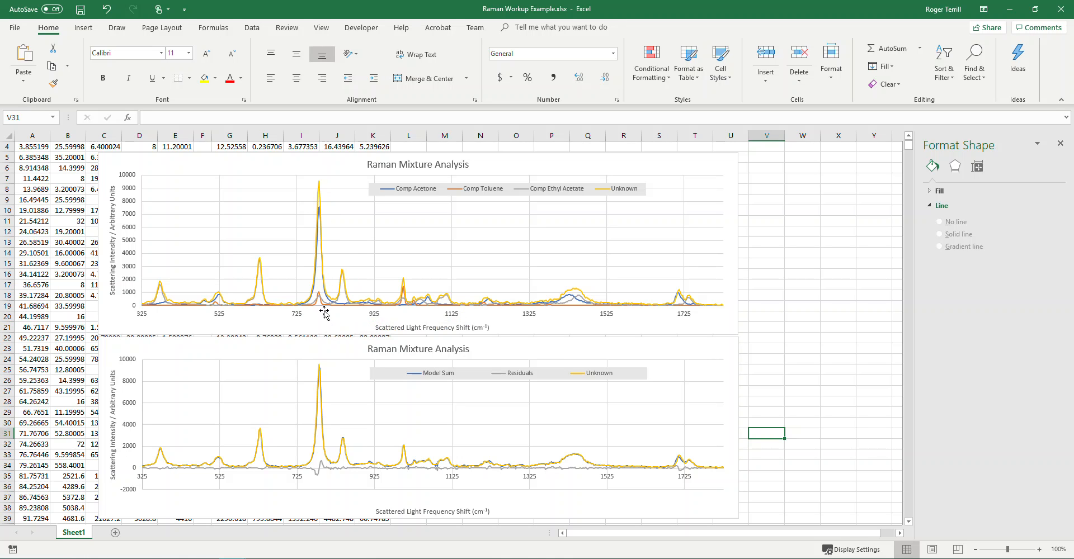
pyautogui.moveTo(321, 186)
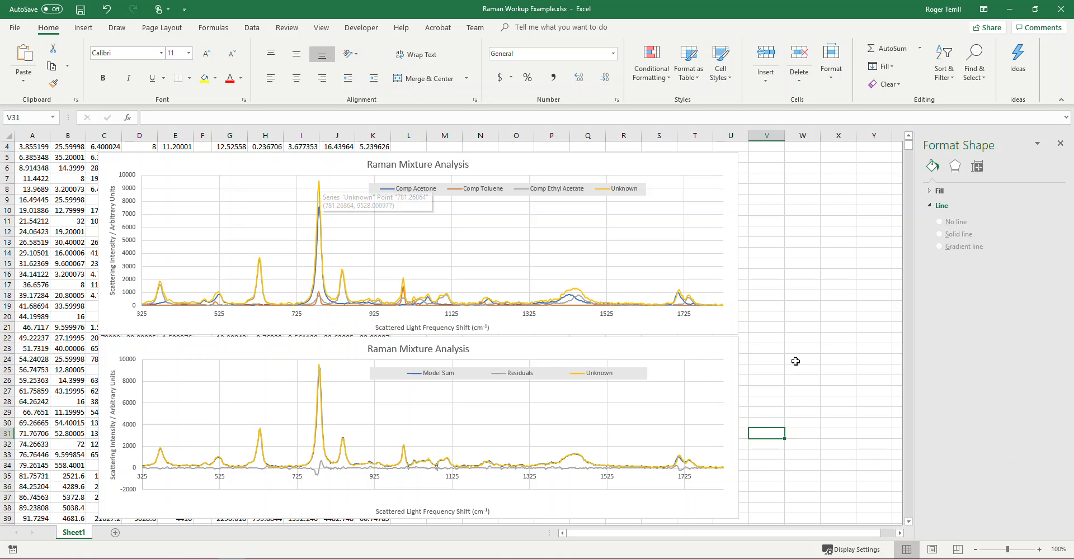
pyautogui.scroll(-1, 727, 363)
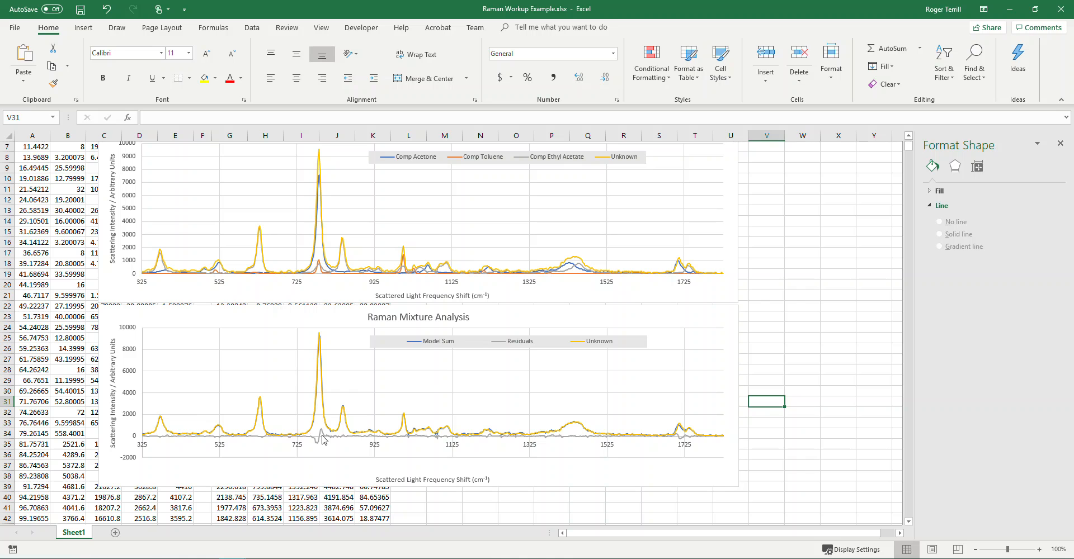
pyautogui.moveTo(329, 439)
pyautogui.moveTo(680, 439)
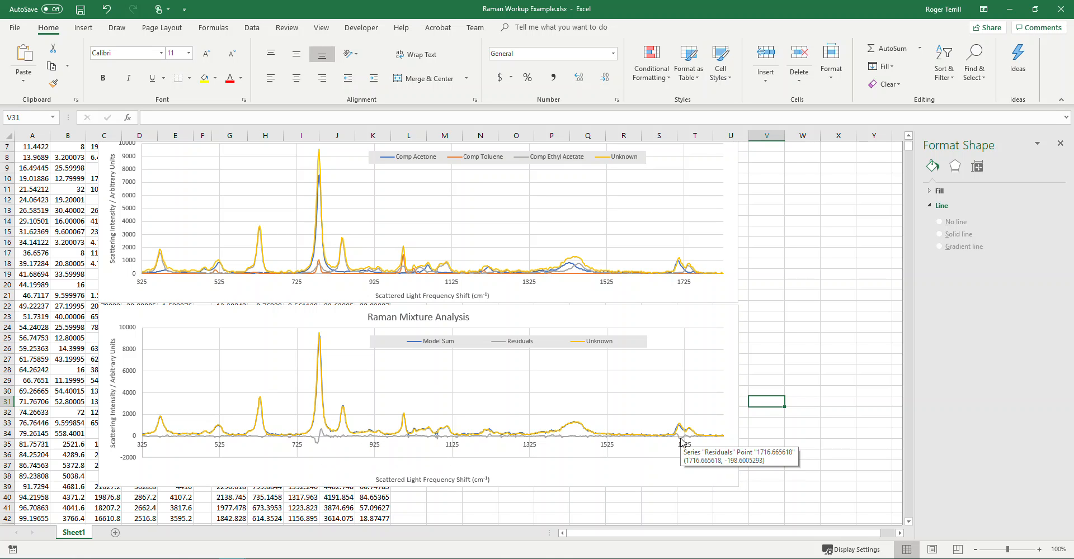
pyautogui.click(800, 410)
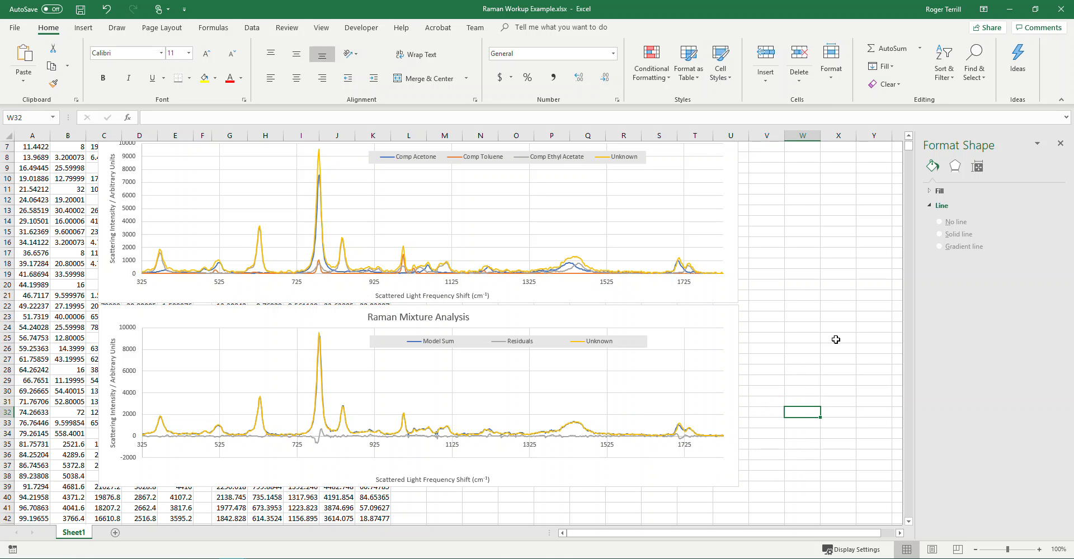
# Plot the lower chart's Residuals series on the secondary axis
pyautogui.click(321, 441)
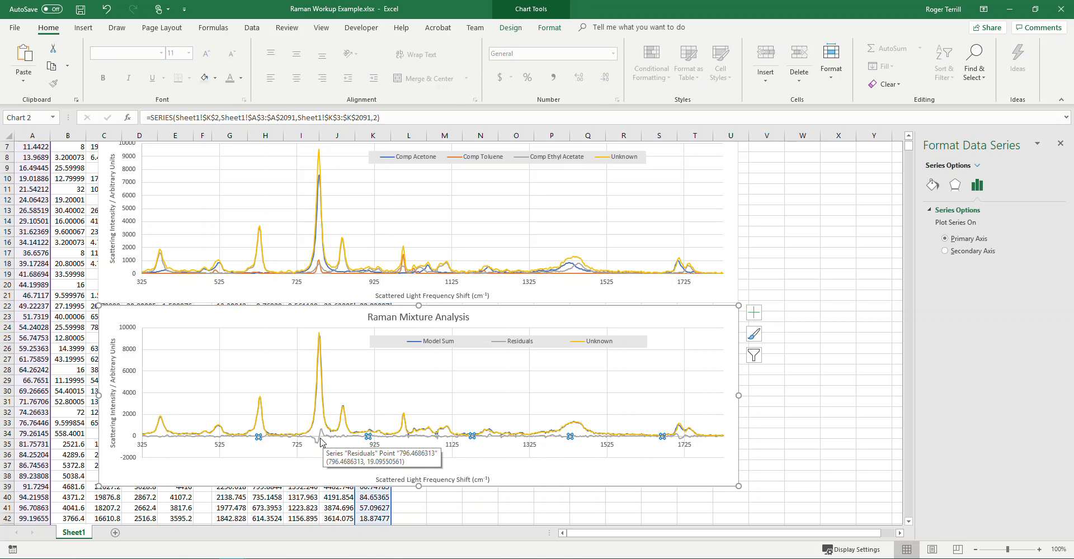
pyautogui.click(946, 251)
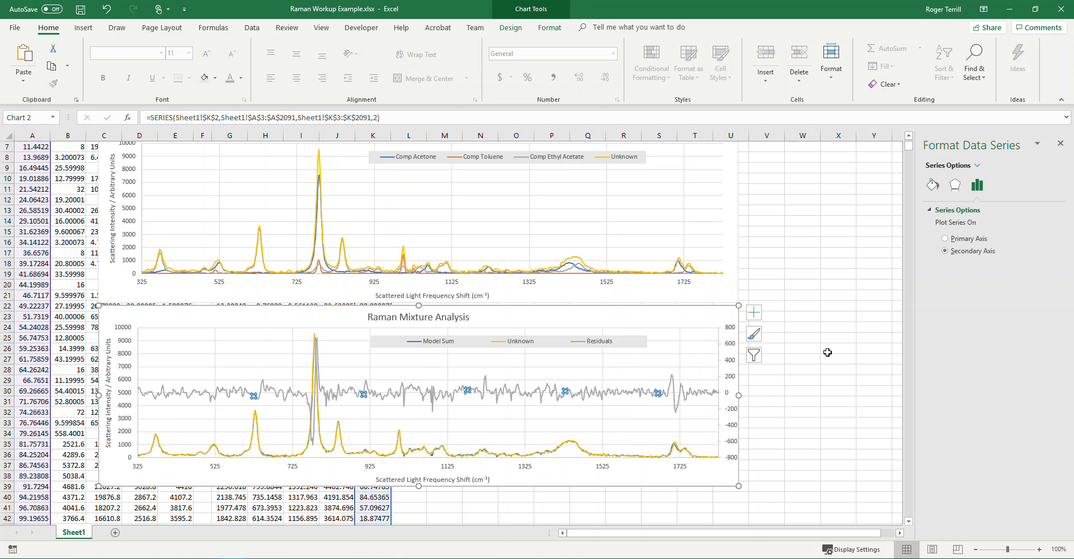
pyautogui.click(806, 371)
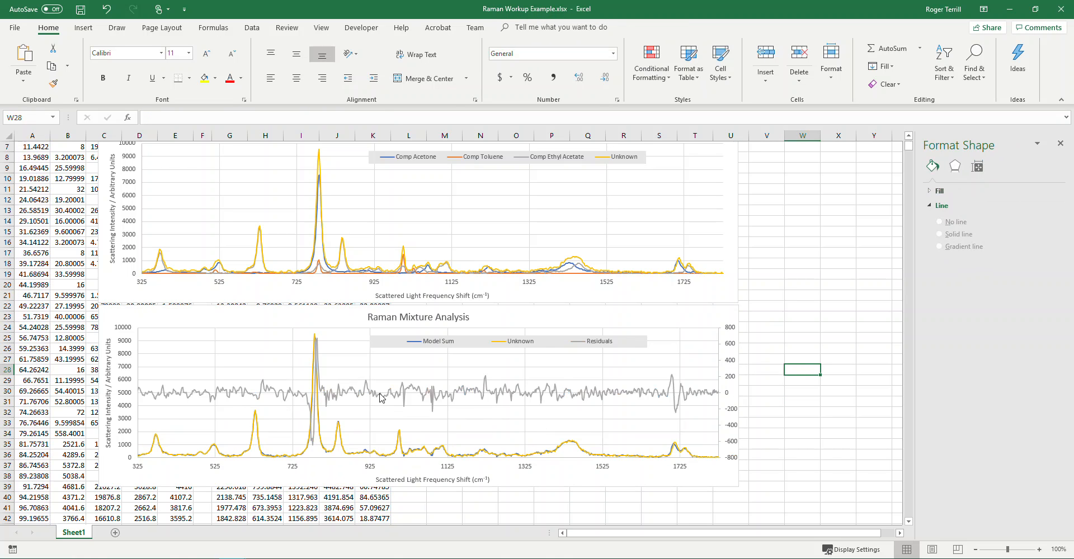
pyautogui.click(319, 433)
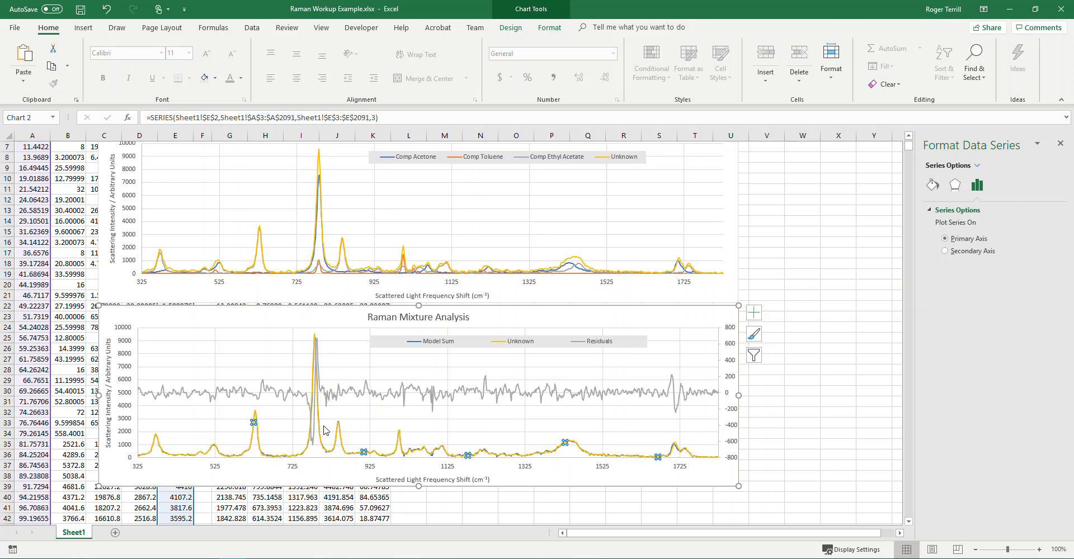
pyautogui.click(817, 257)
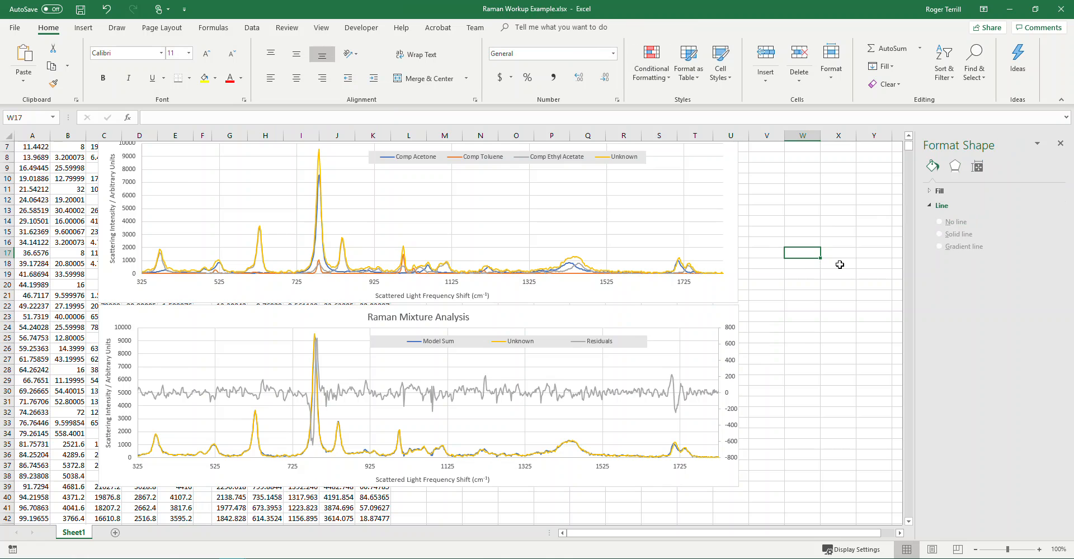
# Autofit column M to its Ethyl Acetate heading and label cell P1 above the percentage total as Sum
pyautogui.scroll(2, 839, 265)
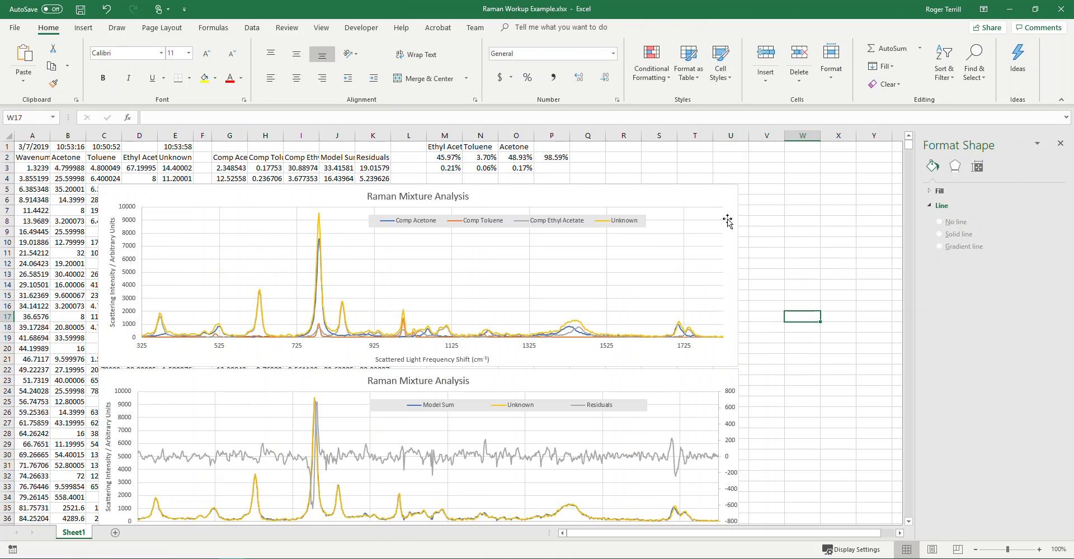
pyautogui.doubleClick(462, 136)
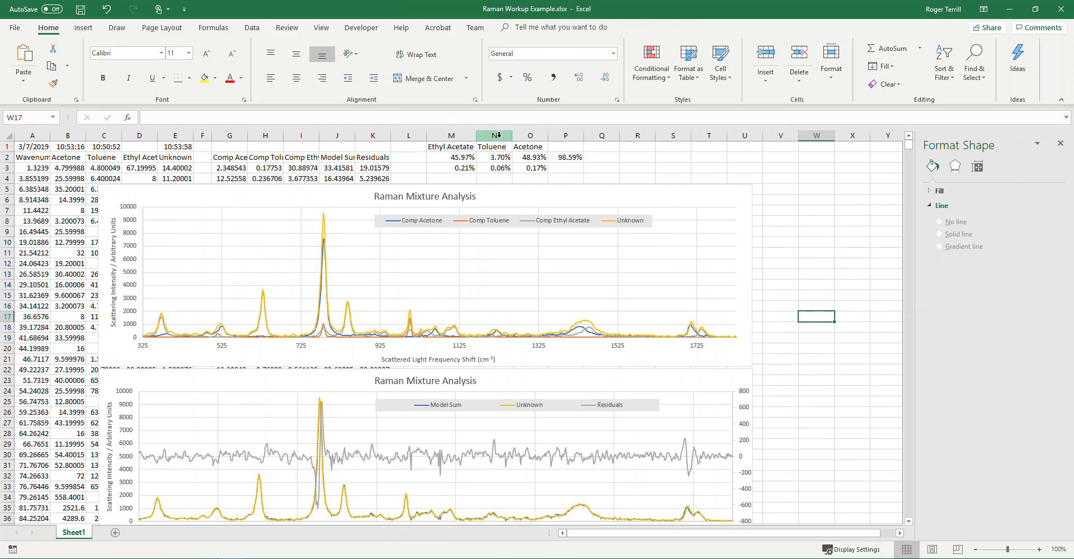
pyautogui.click(571, 147)
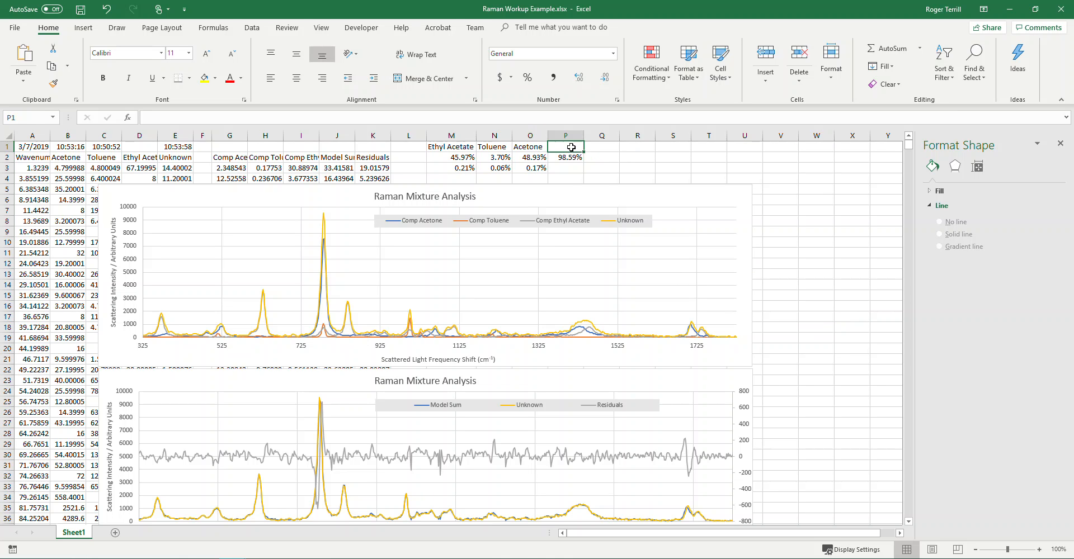
pyautogui.write('Sum')
pyautogui.press('Return')
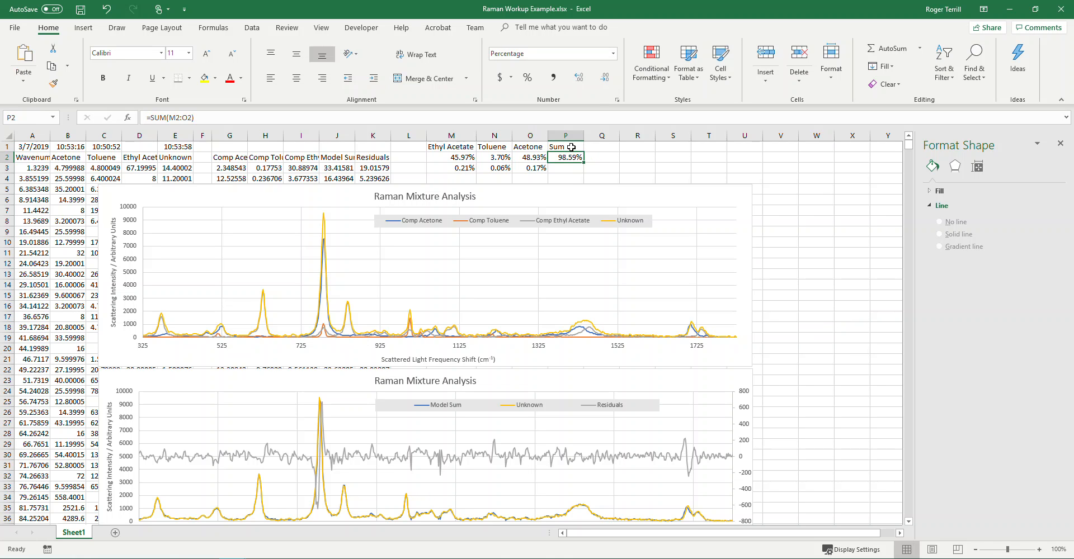
pyautogui.moveTo(453, 146); pyautogui.dragTo(564, 162)
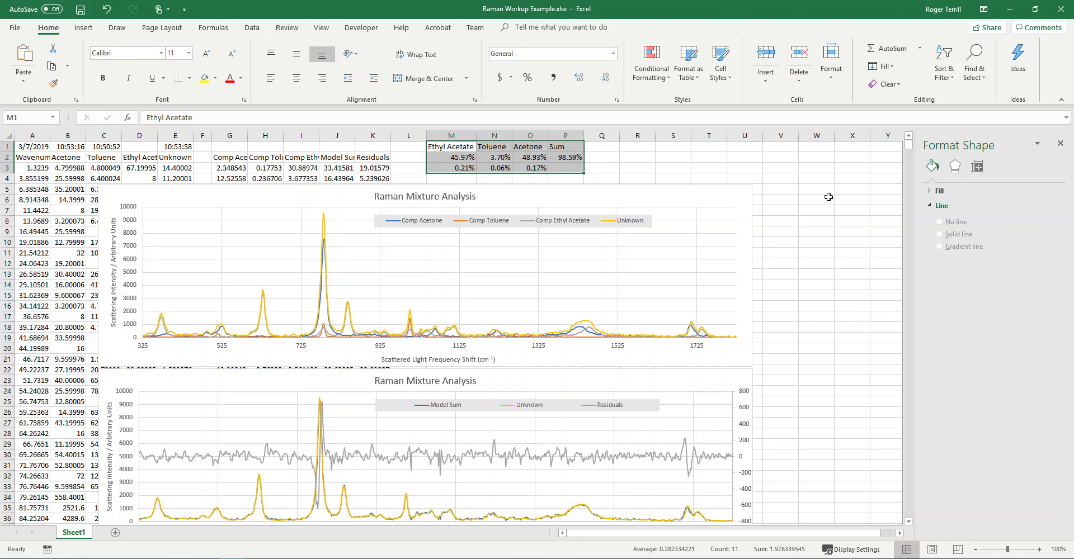
pyautogui.click(810, 193)
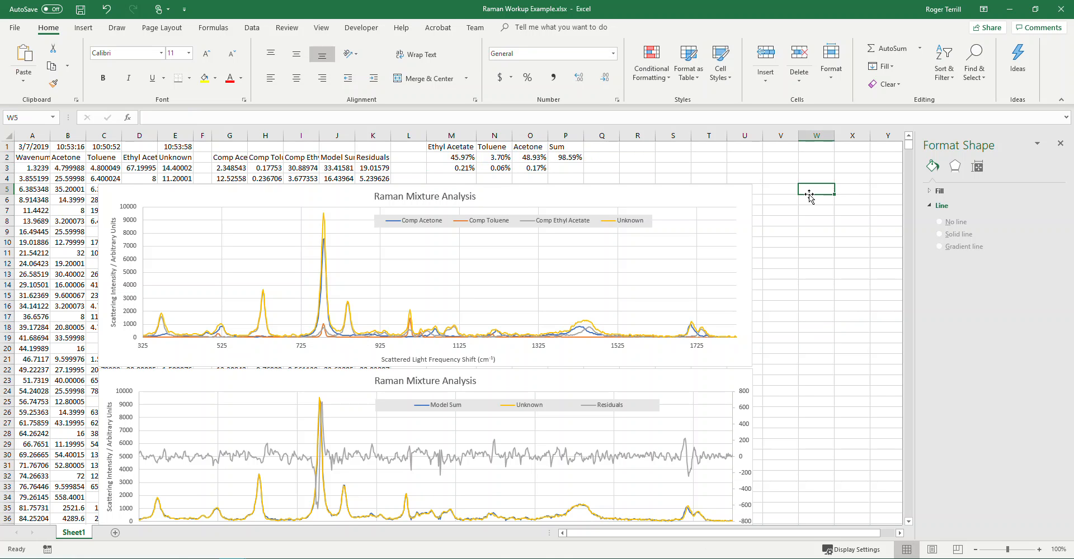
# Review the ethyl acetate, toluene and acetone percentages in row 2 together with the peaks in both Raman Mixture Analysis charts
pyautogui.click(464, 157)
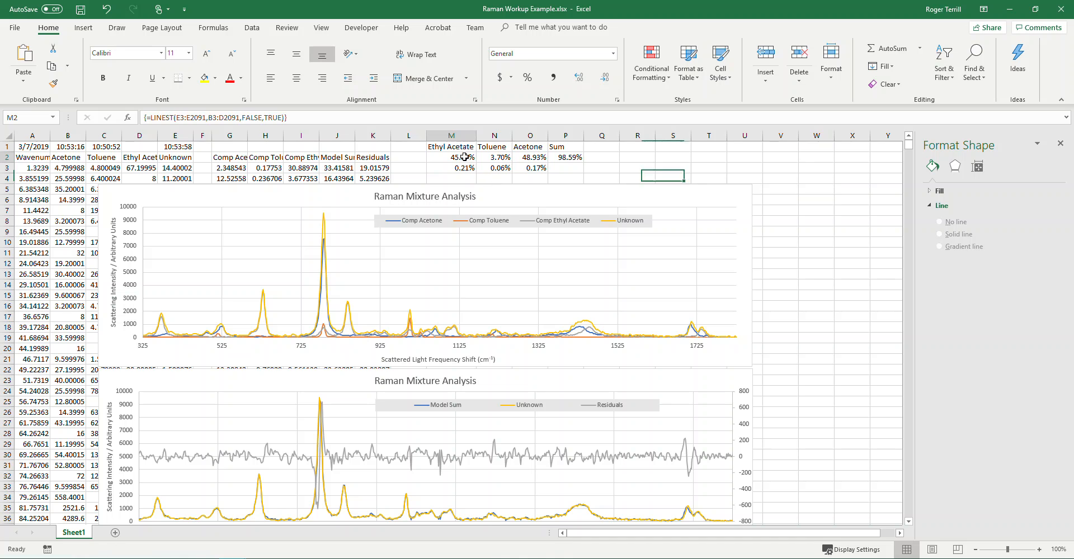
pyautogui.click(496, 158)
pyautogui.click(537, 158)
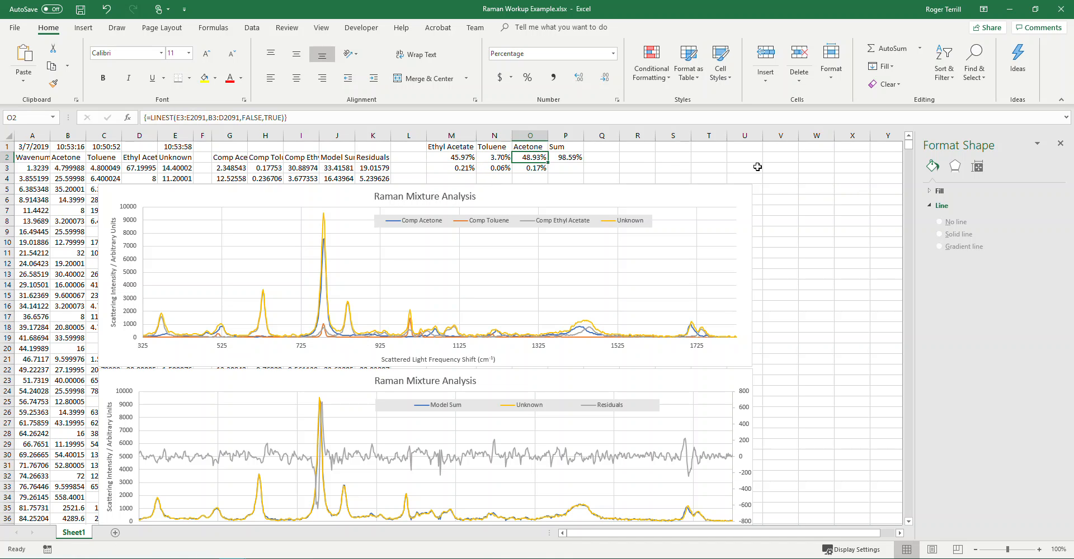
pyautogui.click(789, 169)
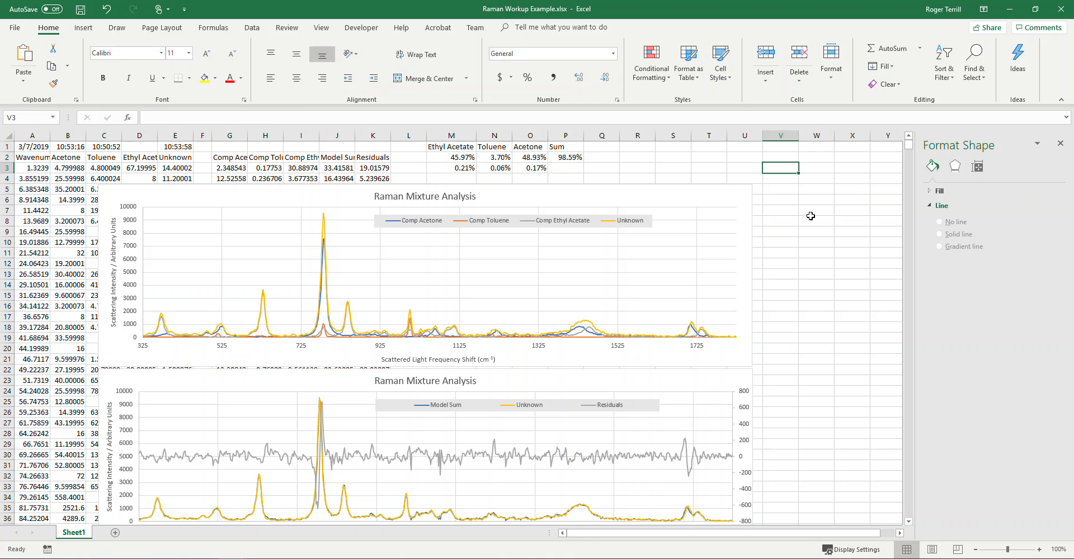
pyautogui.scroll(-2, 811, 216)
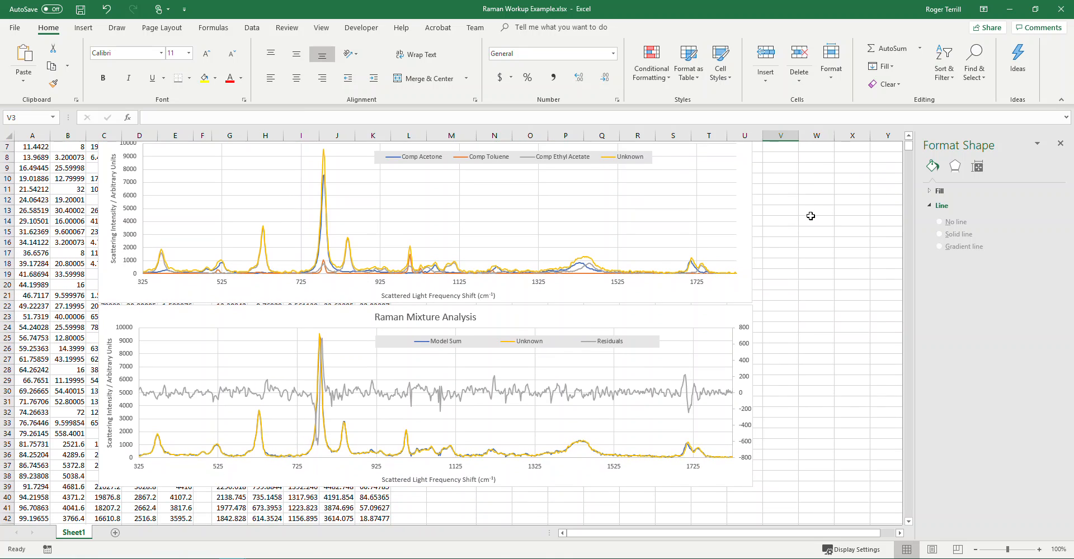
pyautogui.scroll(2, 810, 215)
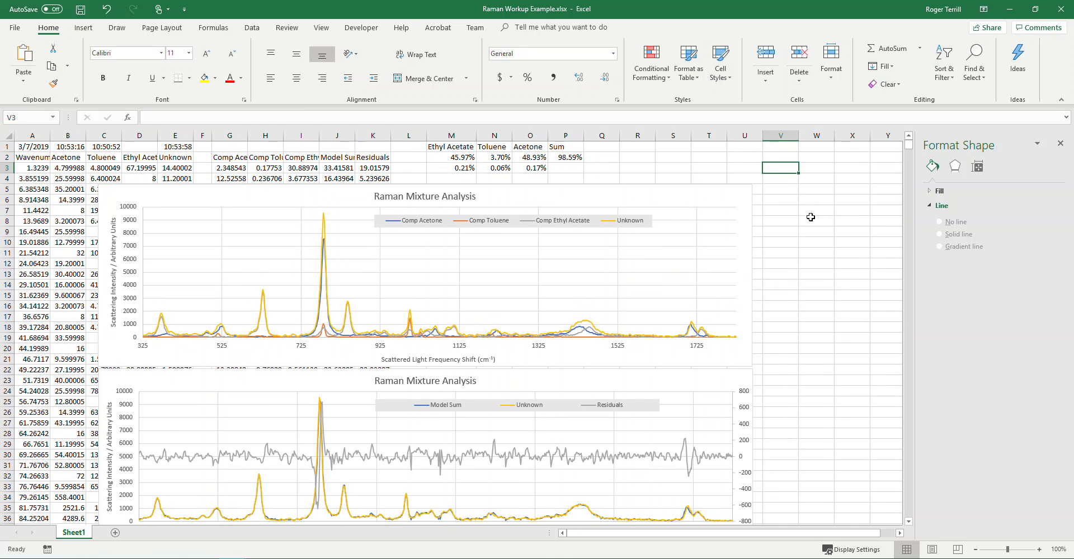
pyautogui.click(815, 220)
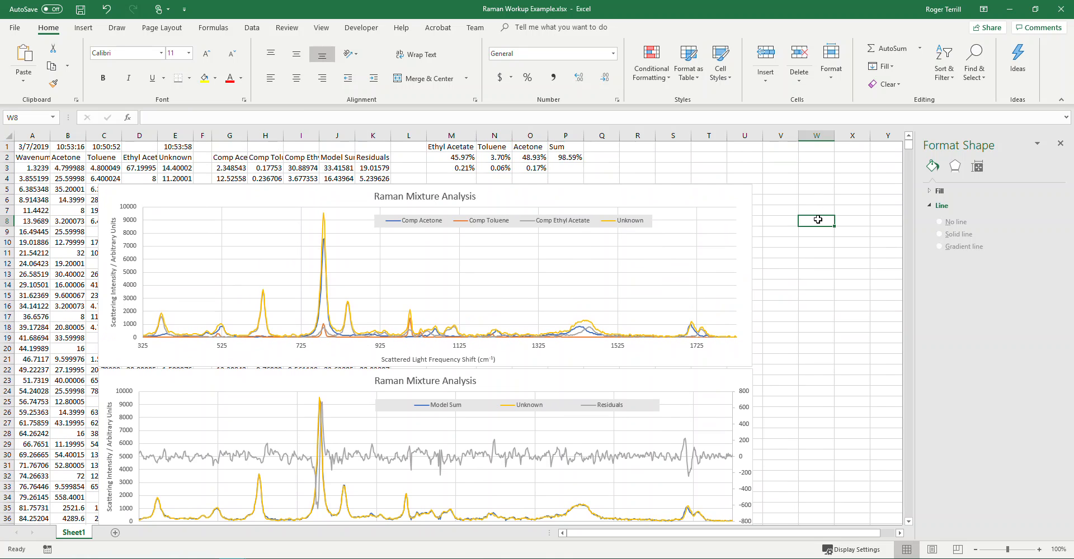
pyautogui.scroll(-2, 817, 219)
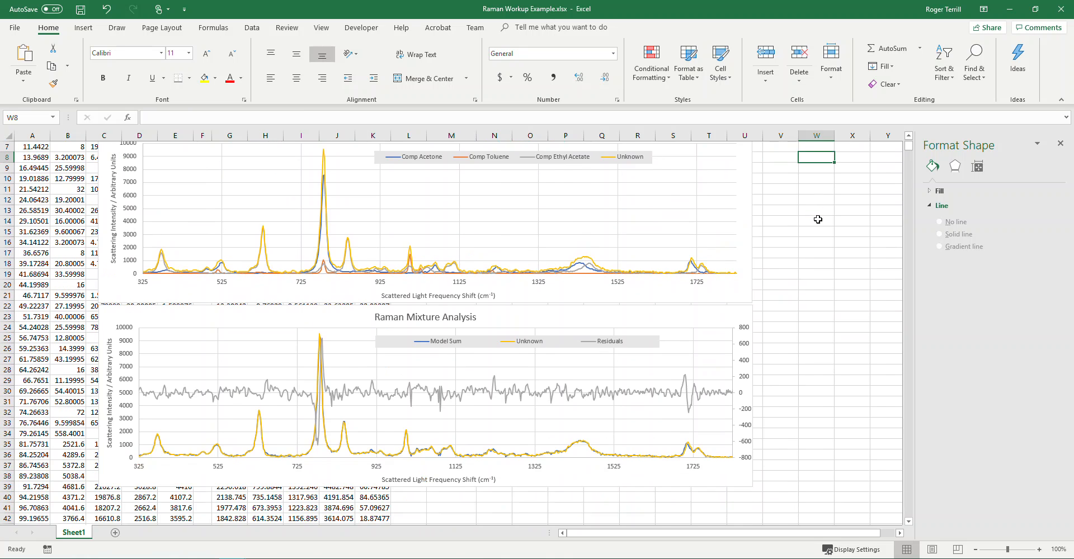
pyautogui.scroll(1, 818, 220)
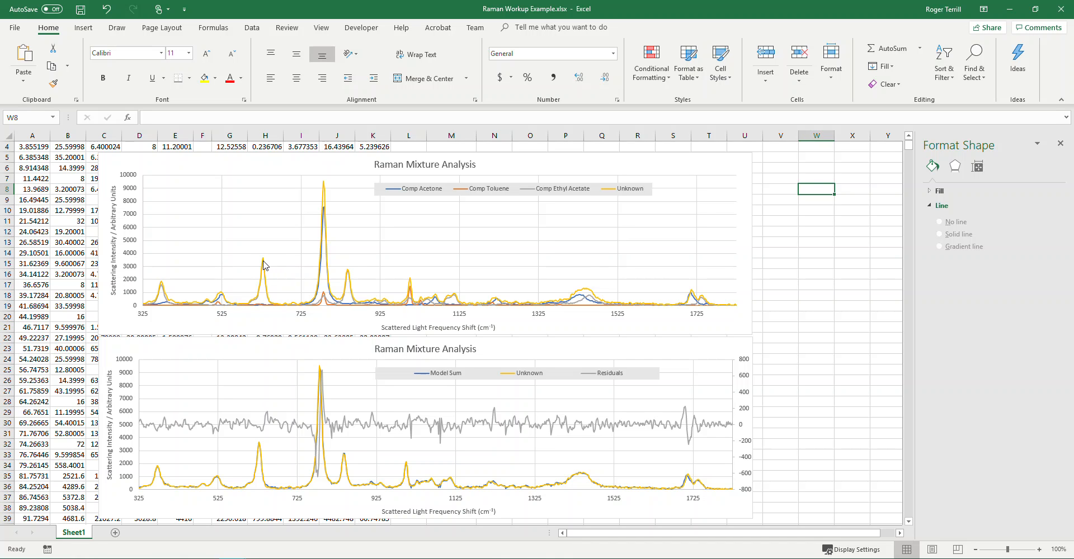
# Read the position of the Unknown peak between 525 and 725 in the upper chart and enter 631 in cells W6 and W7
pyautogui.click(805, 220)
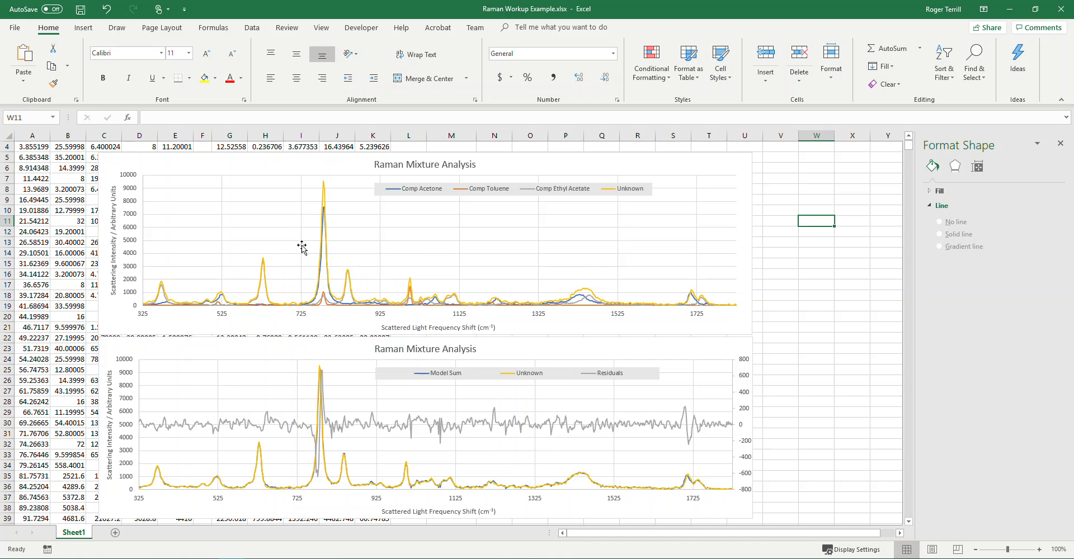
pyautogui.moveTo(265, 263)
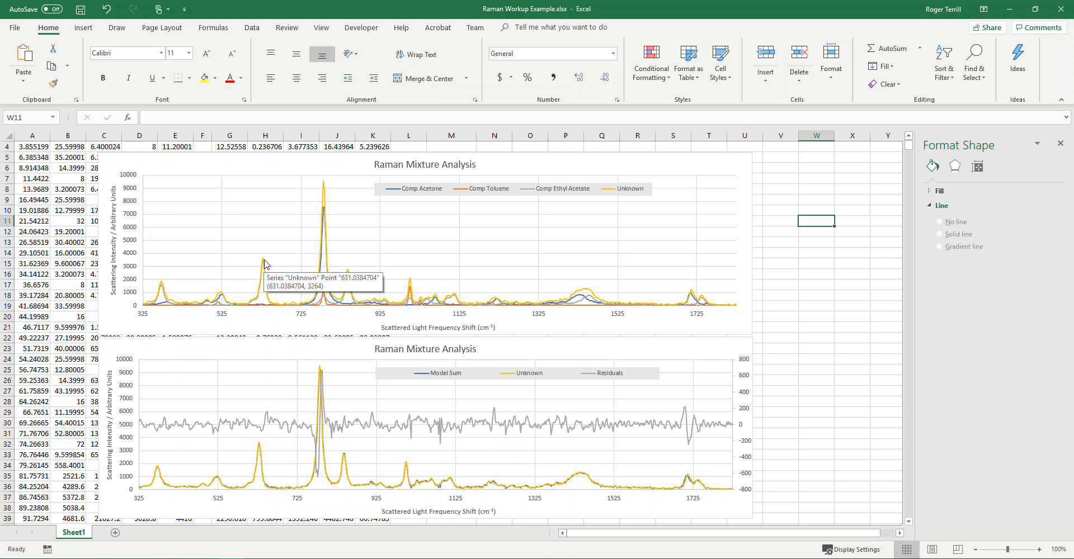
pyautogui.click(809, 169)
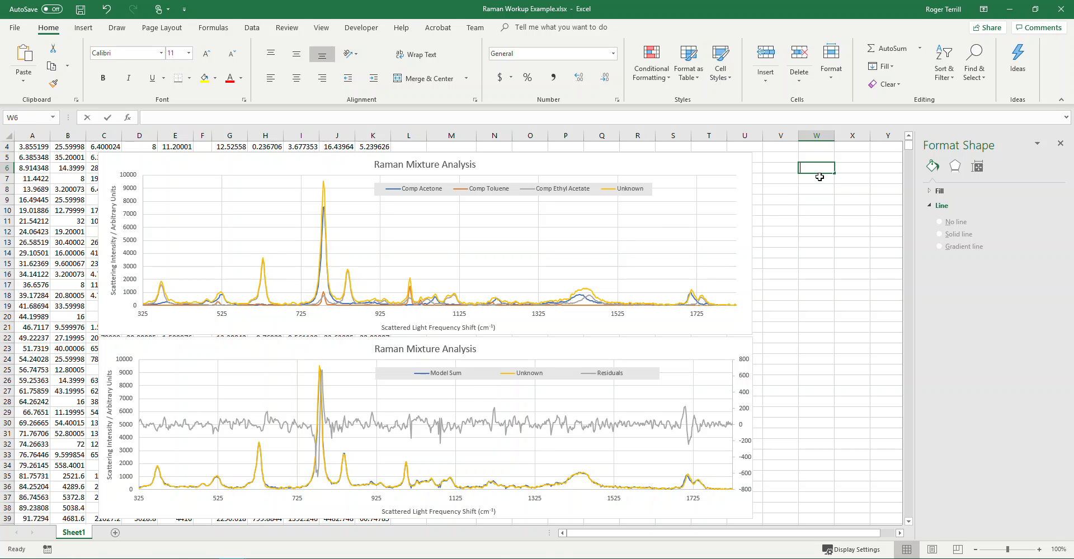
pyautogui.write('631')
pyautogui.press('Return')
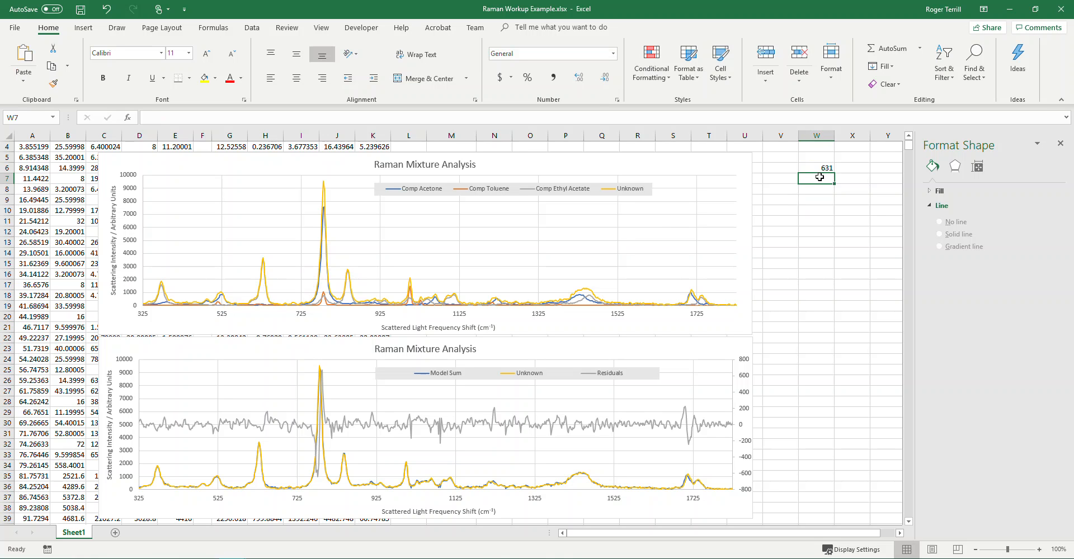
pyautogui.write('63')
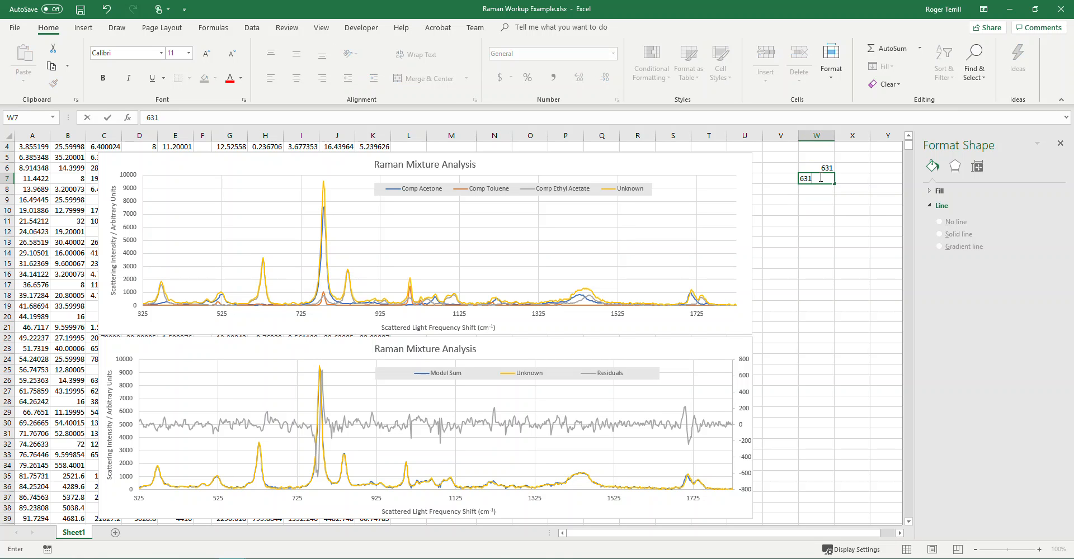
pyautogui.write('1')
pyautogui.press('Tab')
# Enter 0 in X6 and 10000 in X7 as the vertical limits for the 631 marker line
pyautogui.press('Up')
pyautogui.write('0')
pyautogui.press('Return')
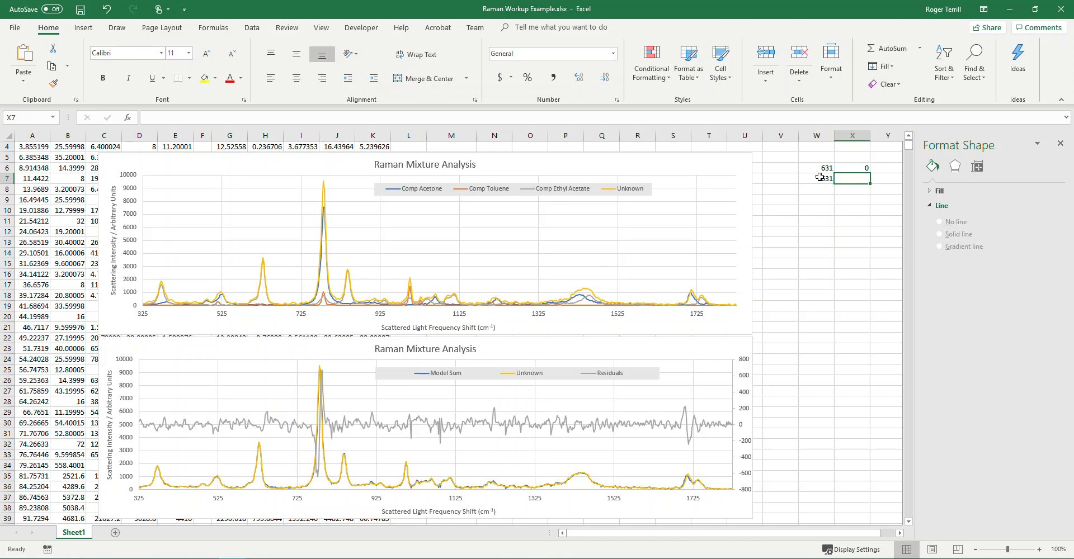
pyautogui.write('10000')
pyautogui.press('Return')
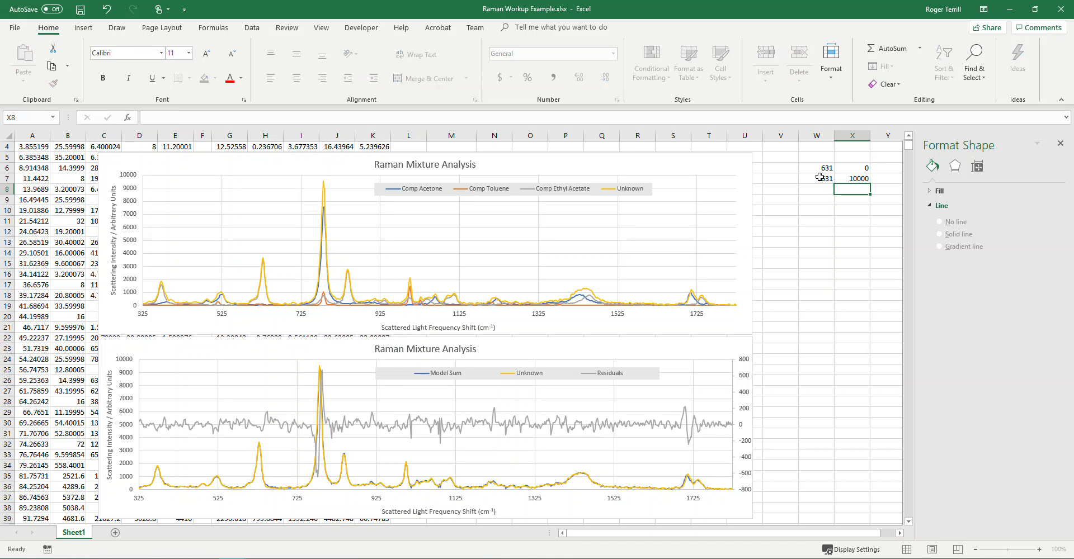
# Add a new data series named Unique Marker 01 to the upper Raman Mixture Analysis chart
pyautogui.click(695, 163)
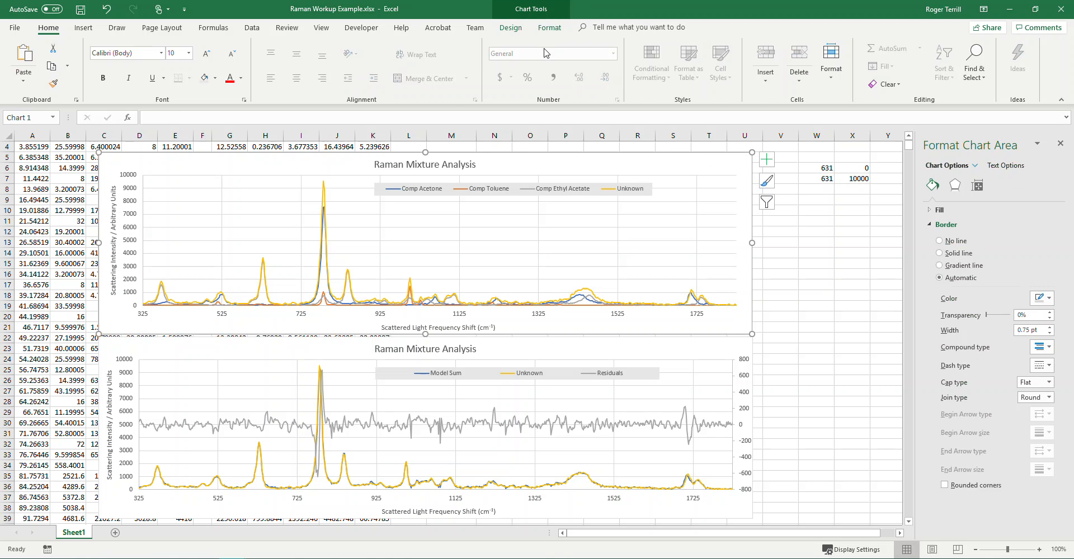
pyautogui.click(550, 28)
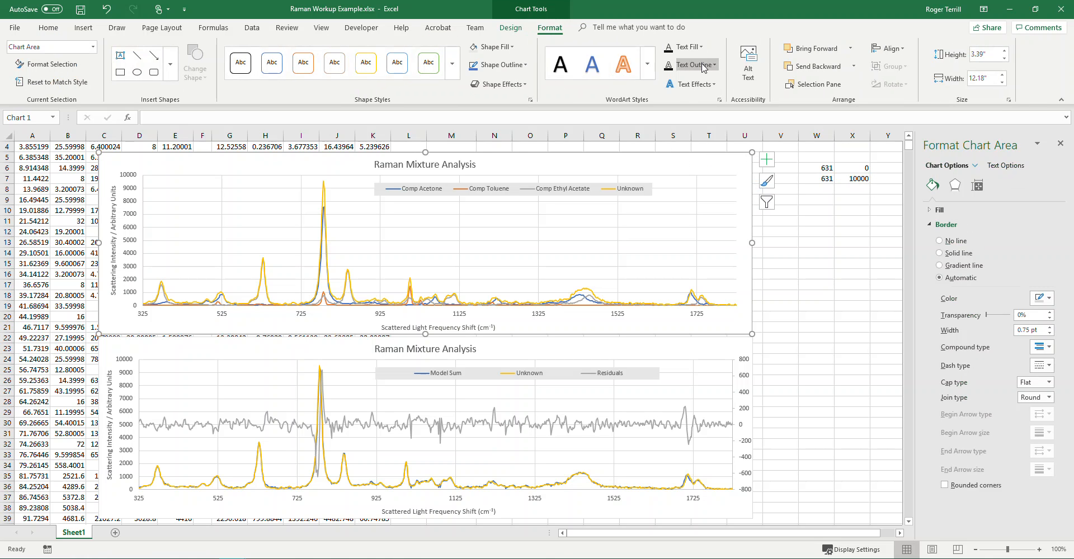
pyautogui.click(511, 28)
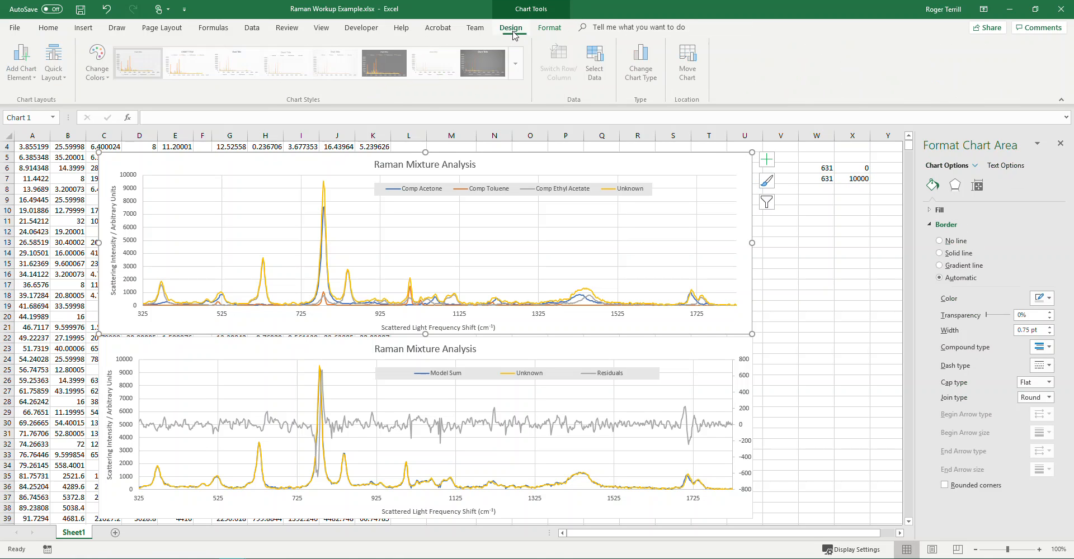
pyautogui.click(596, 62)
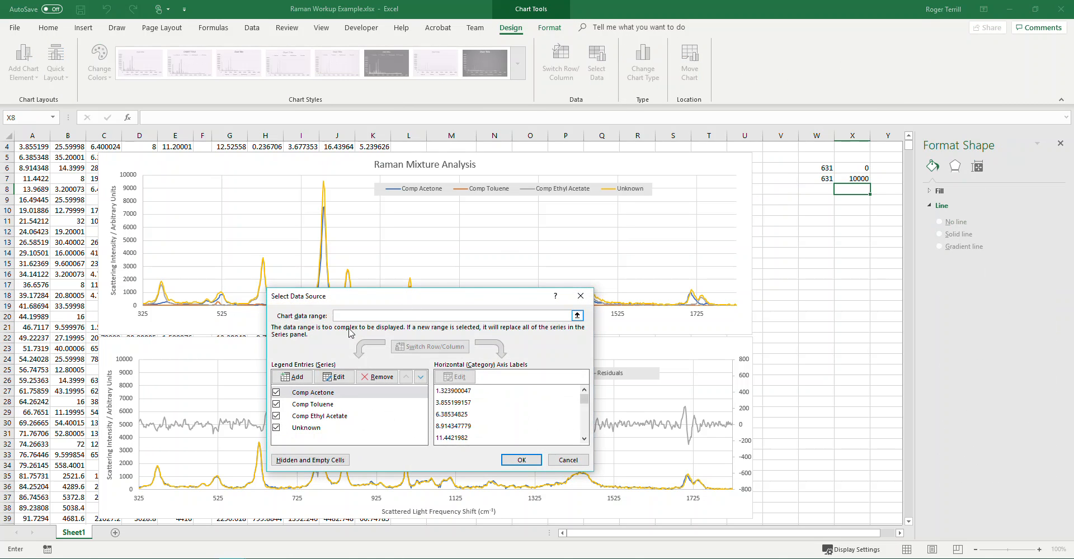
pyautogui.click(292, 377)
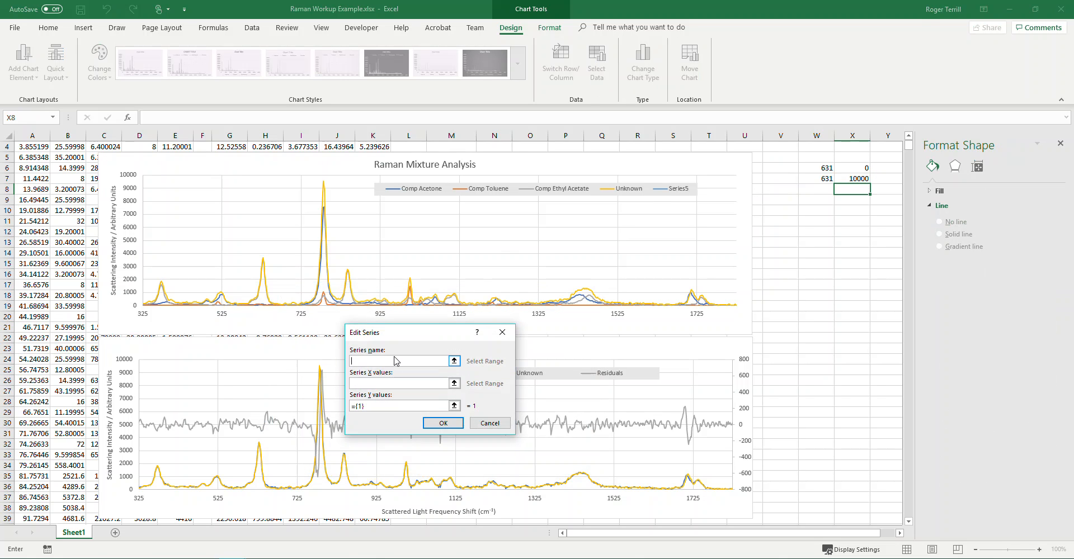
pyautogui.write('Marker 01')
# Set the Unique Marker 01 series' X values to W6:W7 and Y values to X6:X7, and apply the chart data changes
pyautogui.click(400, 384)
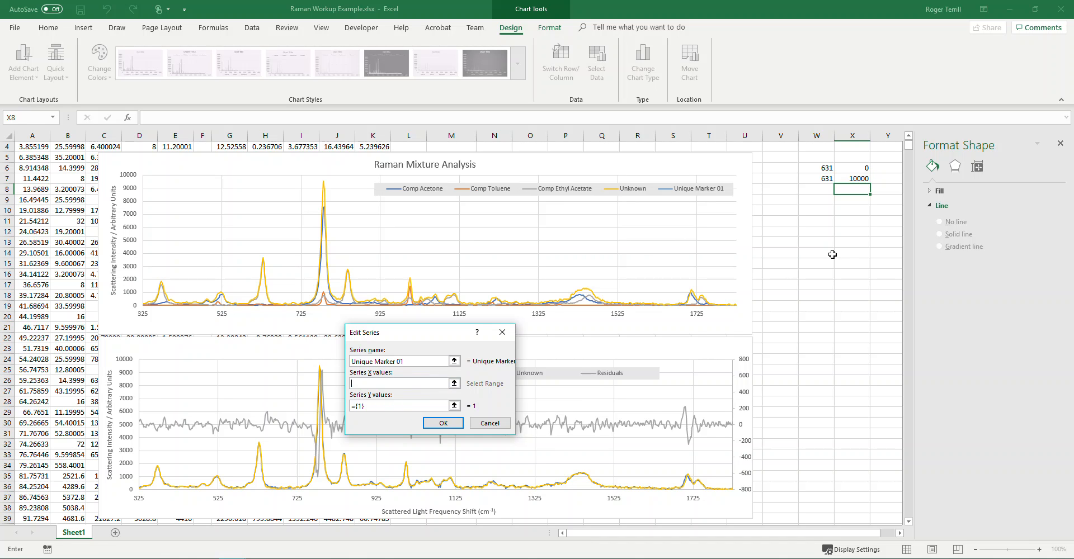
pyautogui.moveTo(820, 172); pyautogui.dragTo(821, 179)
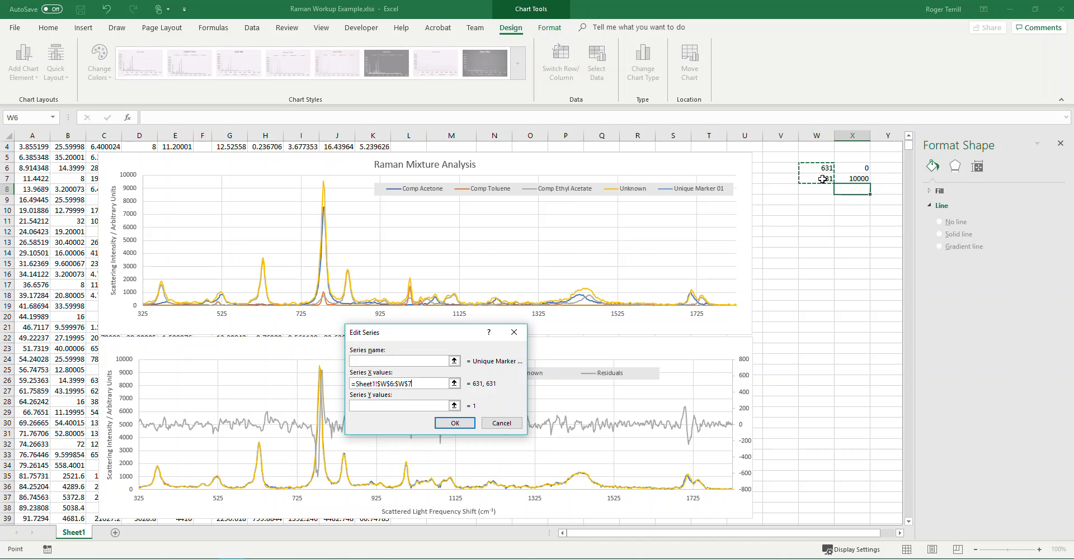
pyautogui.click(454, 407)
pyautogui.moveTo(865, 168); pyautogui.dragTo(864, 179)
pyautogui.click(516, 352)
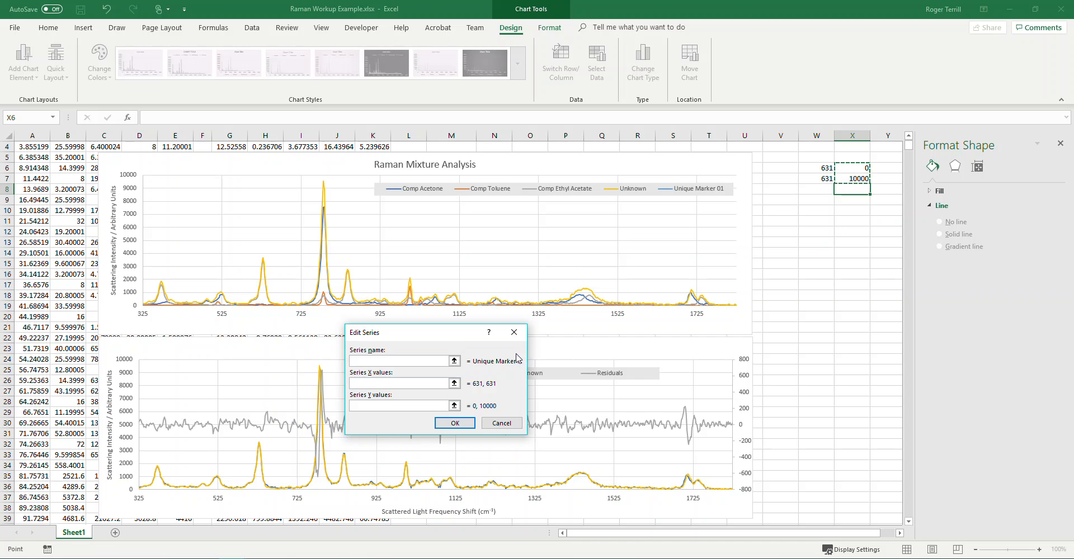
pyautogui.click(455, 424)
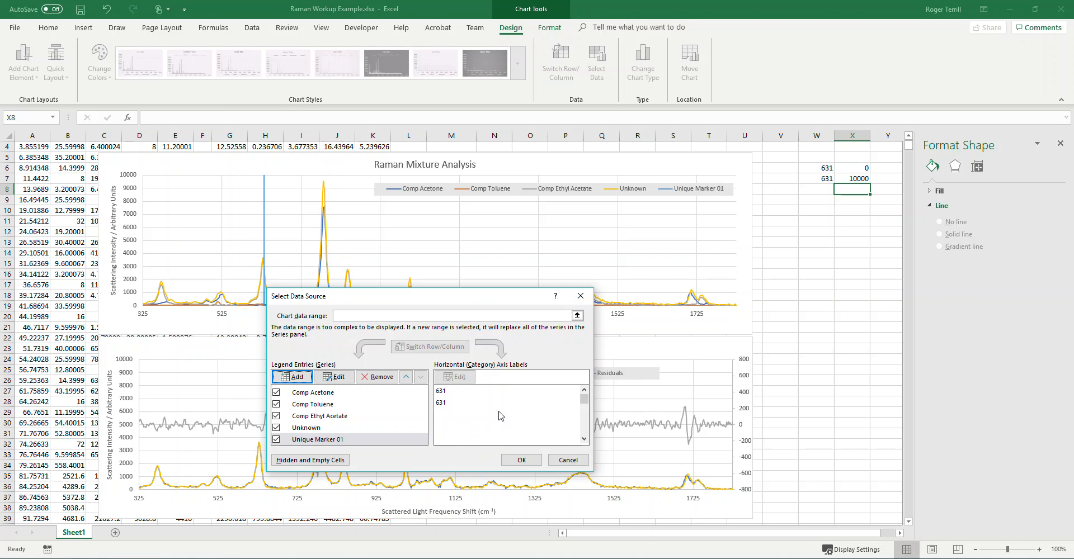
pyautogui.click(517, 461)
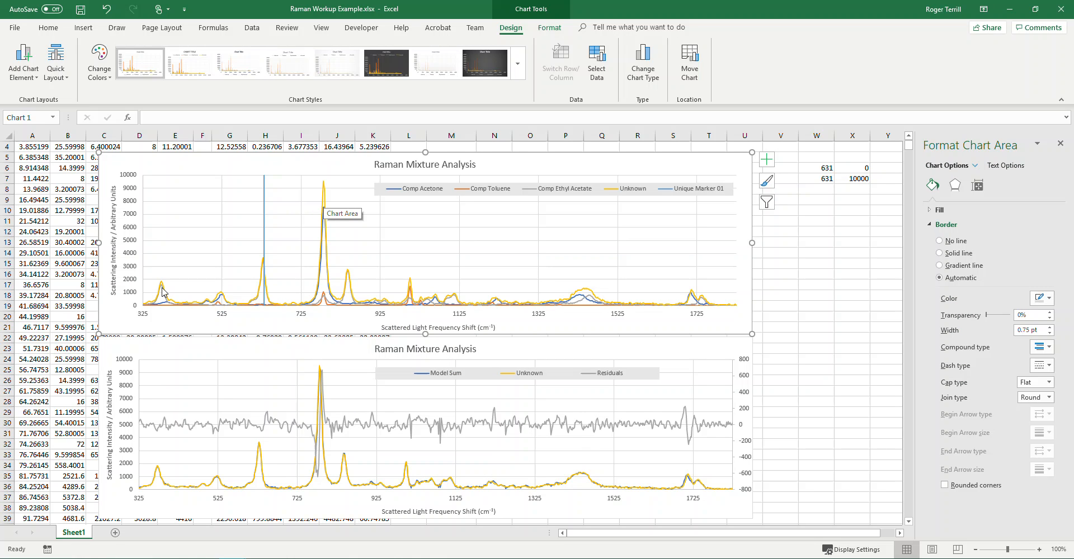
# Read the left side of the broad Unknown peak in the upper chart and enter 1425 in cells W9 and W10
pyautogui.moveTo(162, 291)
pyautogui.moveTo(159, 309)
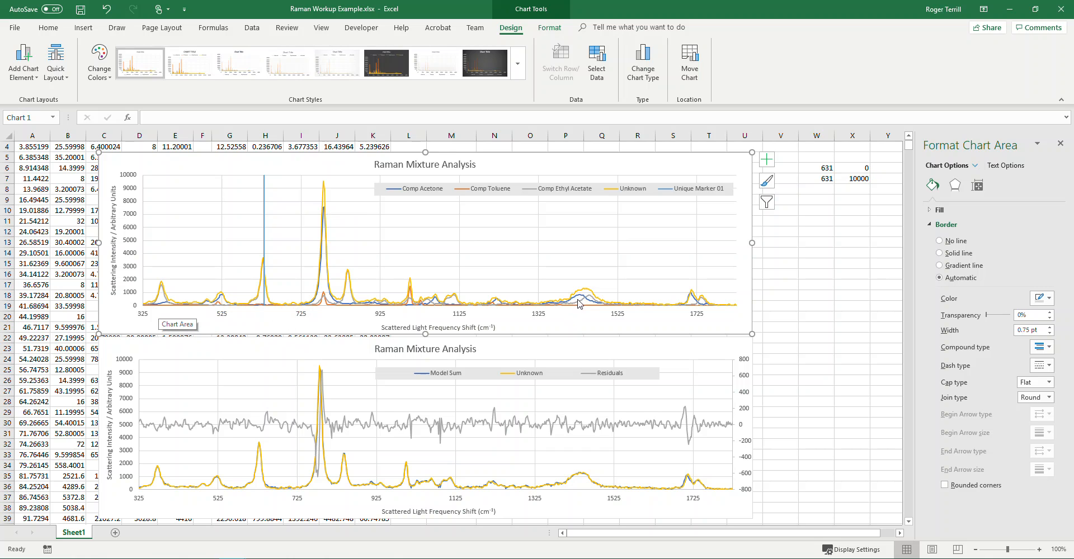
pyautogui.moveTo(578, 298)
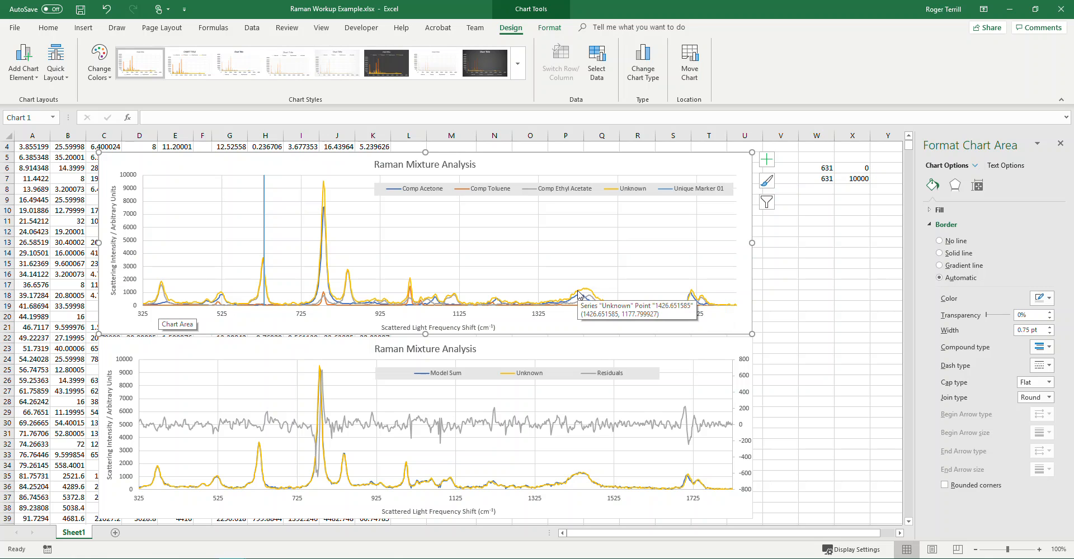
pyautogui.click(823, 201)
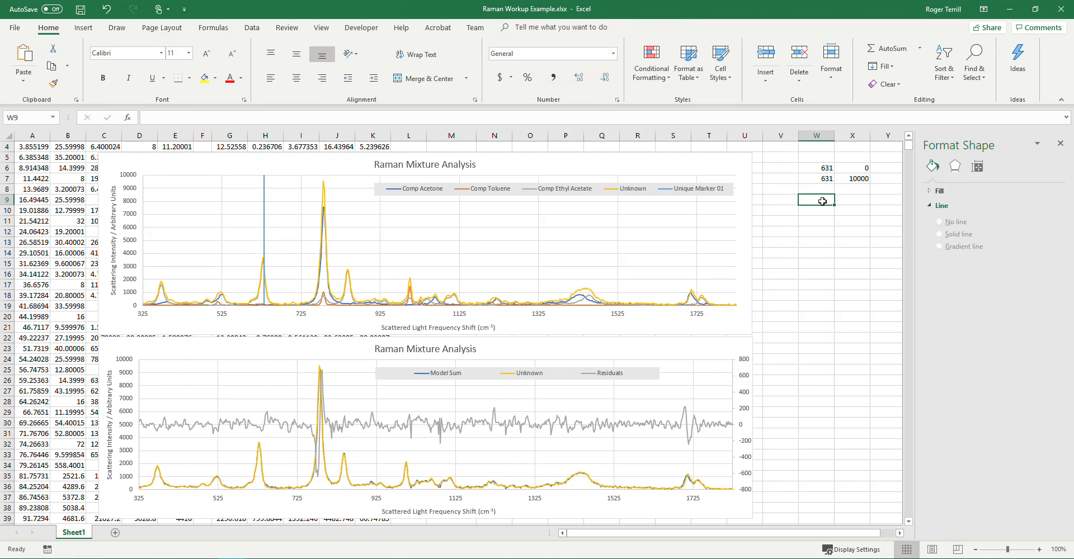
pyautogui.write('1425')
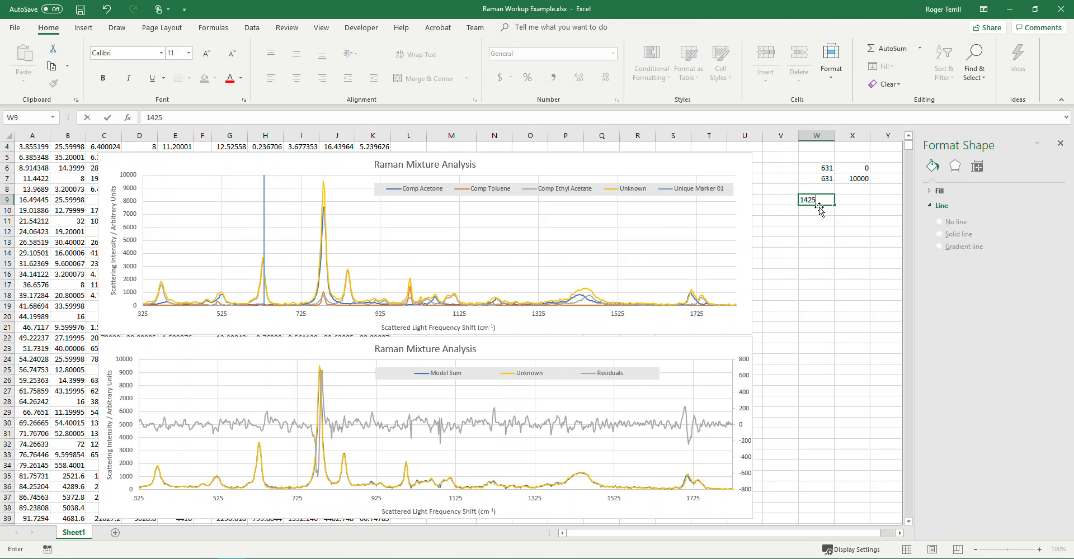
pyautogui.press('Return')
pyautogui.write('1')
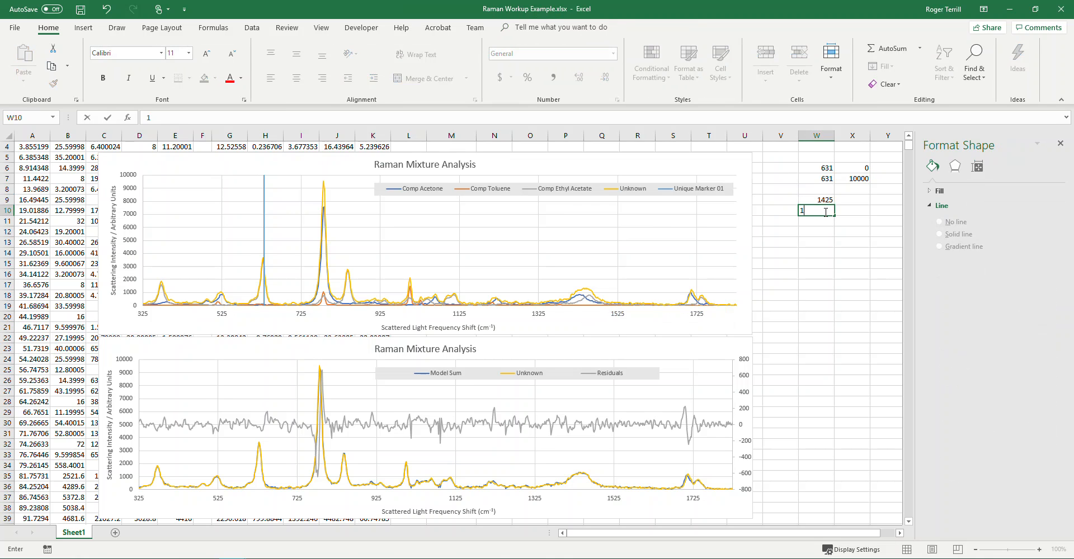
pyautogui.write('425')
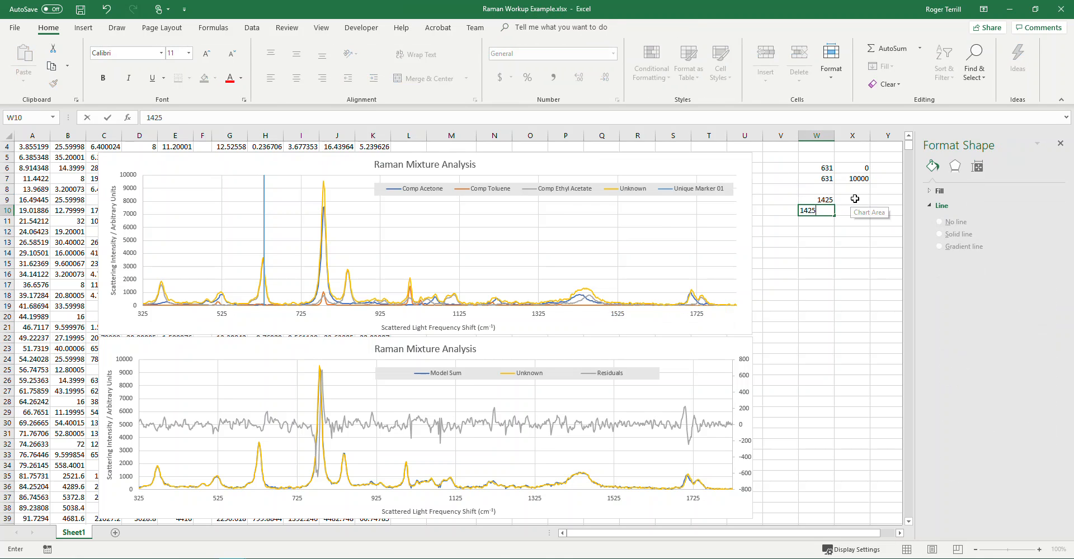
# Enter 0 in X9 and 2000 in X10 as the vertical limits for the 1425 marker line
pyautogui.click(849, 199)
pyautogui.write('0')
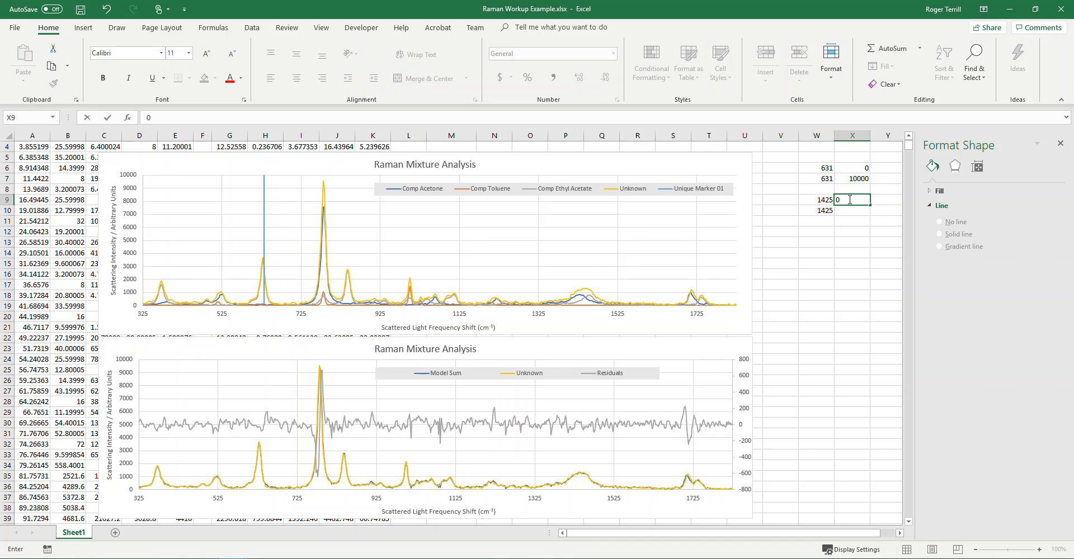
pyautogui.press('Return')
pyautogui.write('2000')
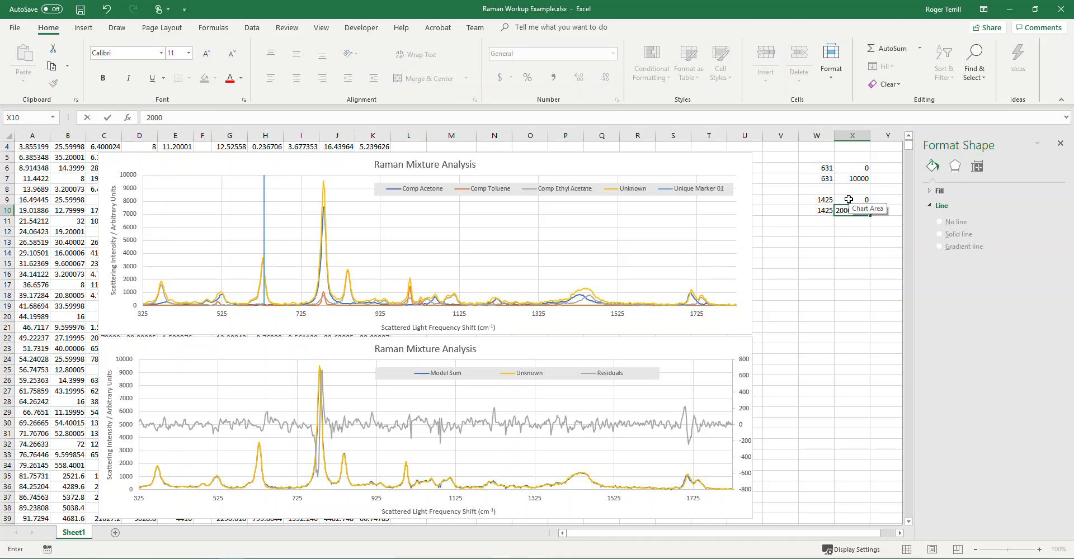
pyautogui.press('Return')
pyautogui.press('Return')
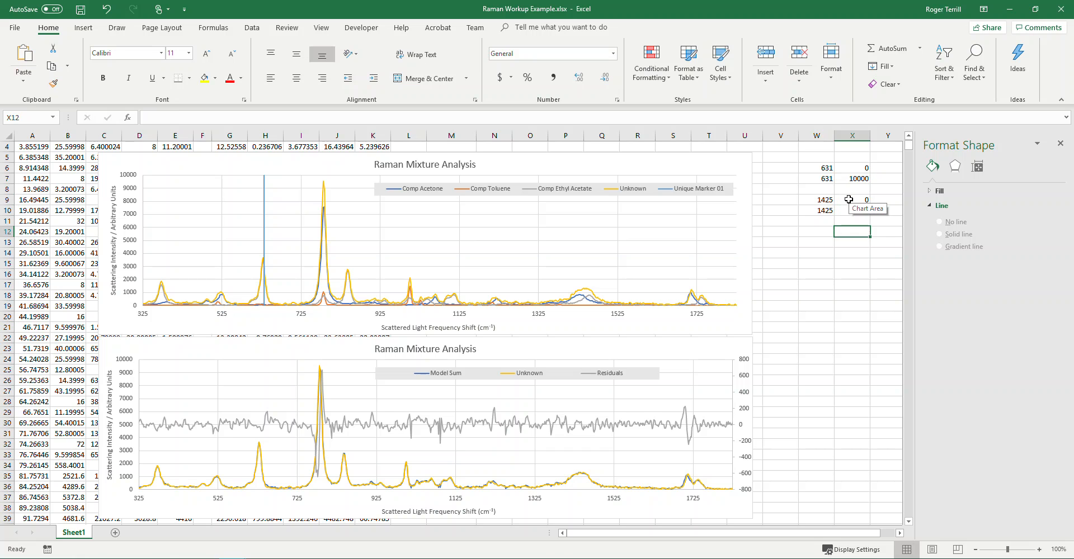
pyautogui.press('Left')
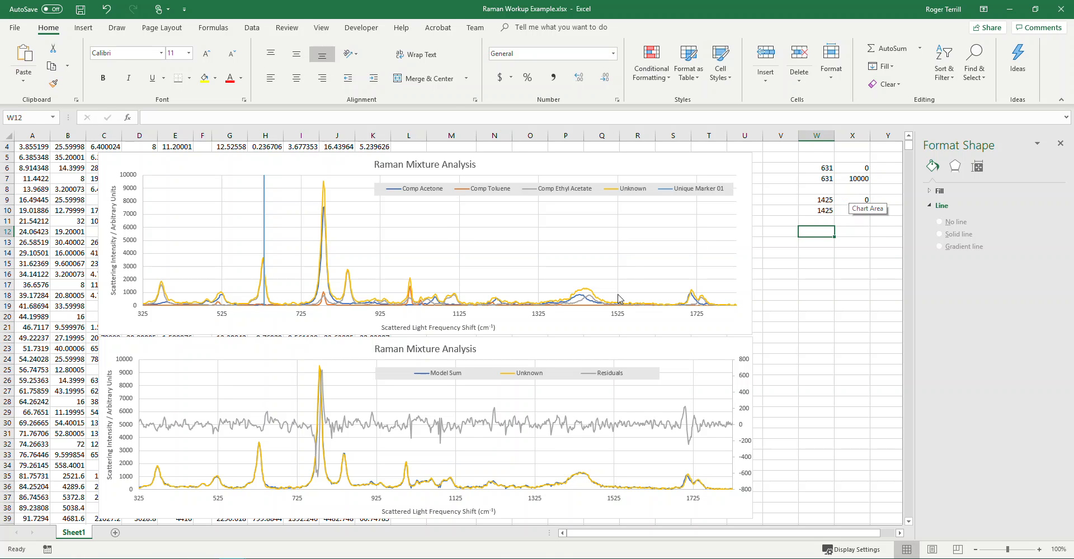
# Enter 1468 in W12 and W13, with 0 in X12 and 2000 in X13, as the endpoints of another vertical marker line
pyautogui.moveTo(592, 297)
pyautogui.write('14')
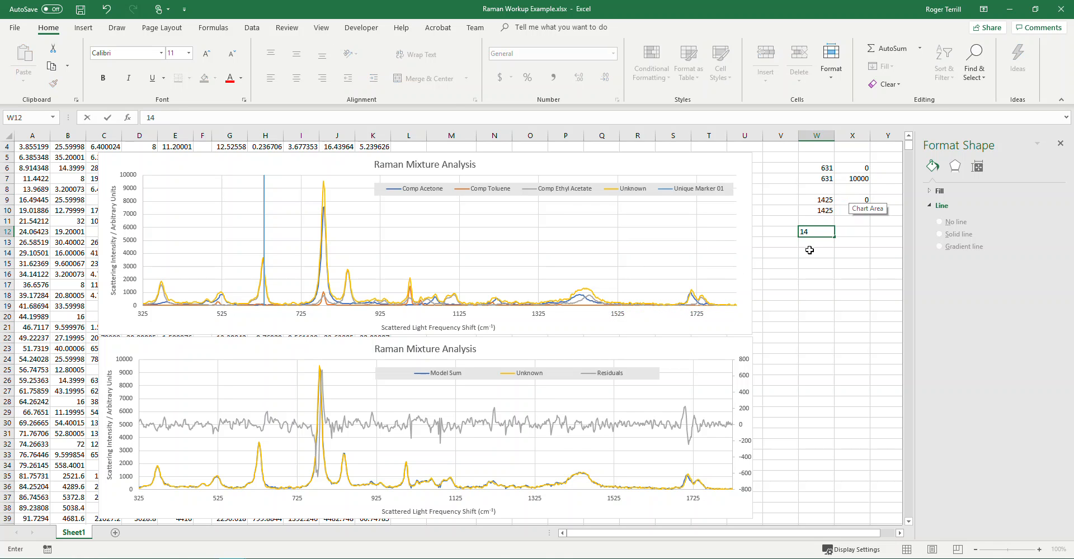
pyautogui.write('68')
pyautogui.press('Return')
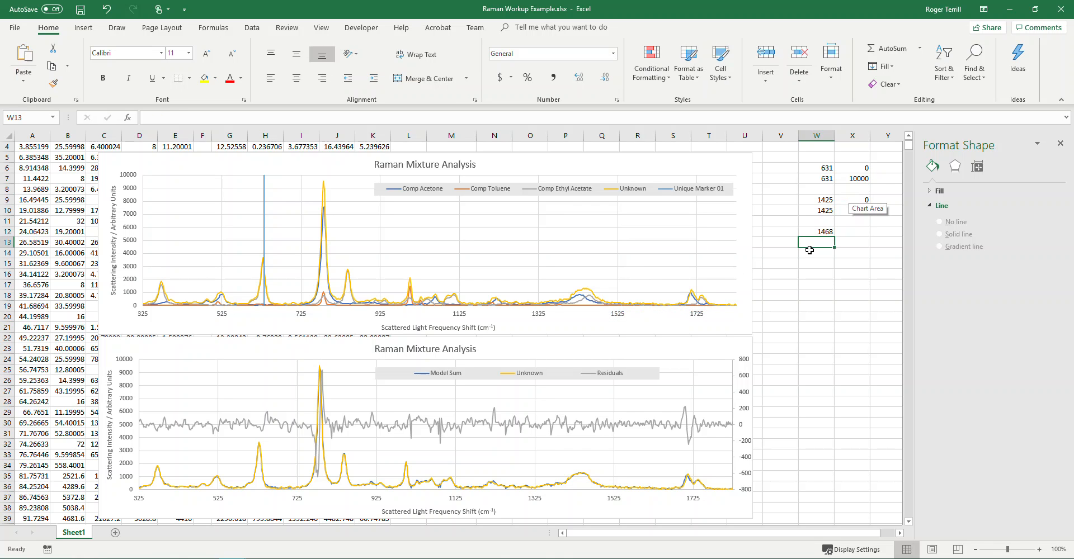
pyautogui.write('1468')
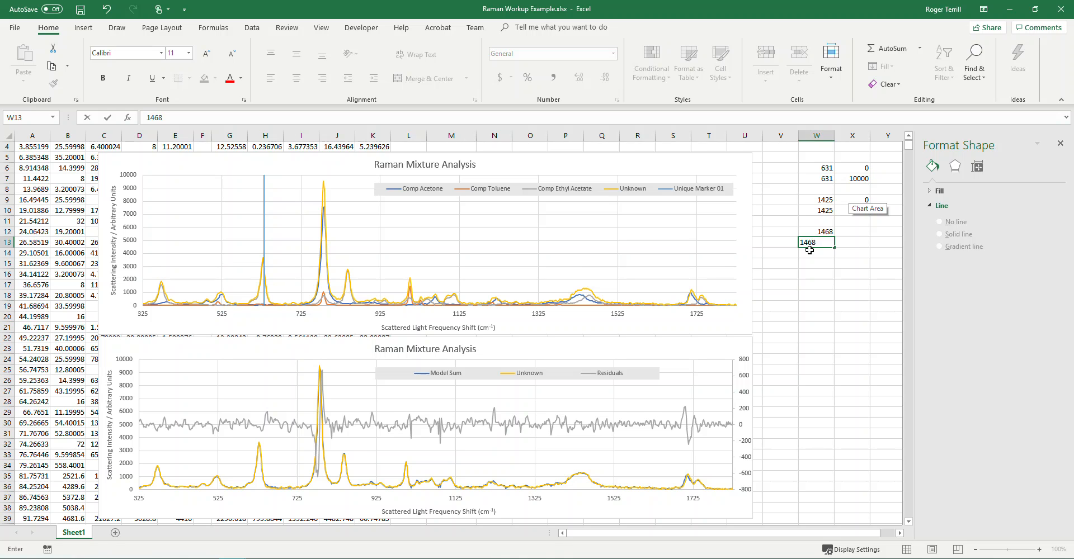
pyautogui.press('Tab')
pyautogui.press('Up')
pyautogui.write('0')
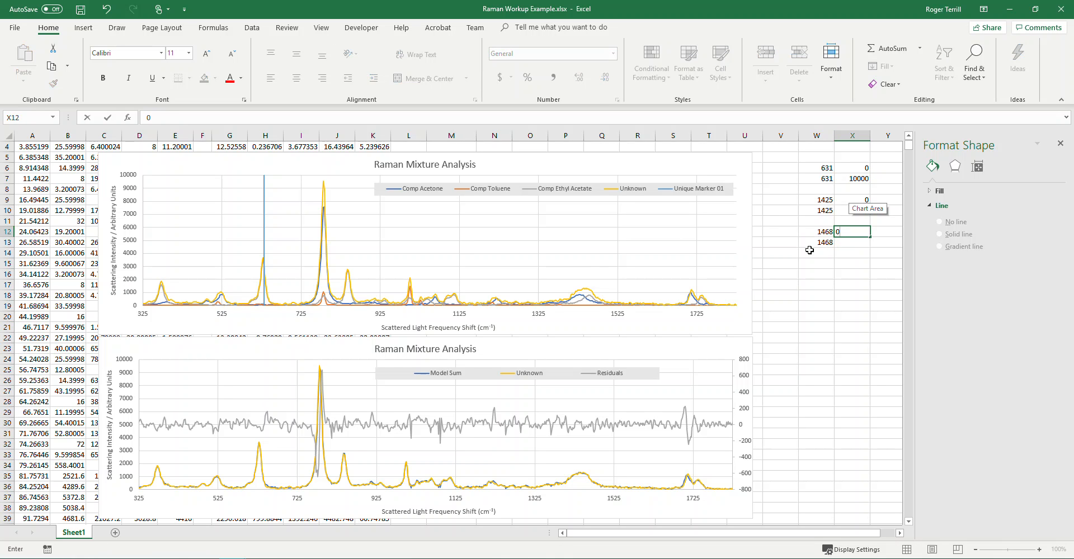
pyautogui.press('Return')
pyautogui.write('2000')
pyautogui.press('Return')
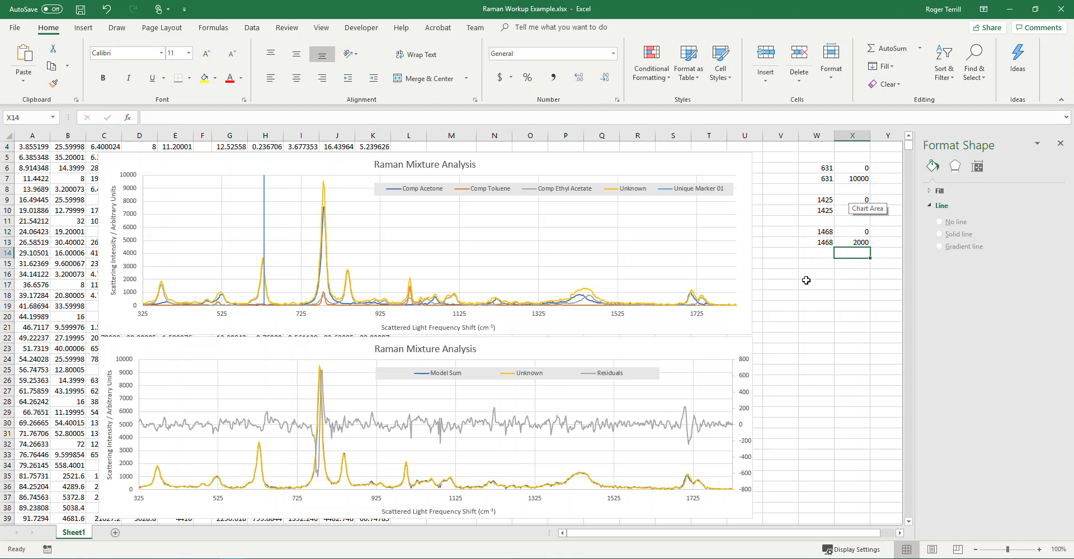
pyautogui.click(839, 368)
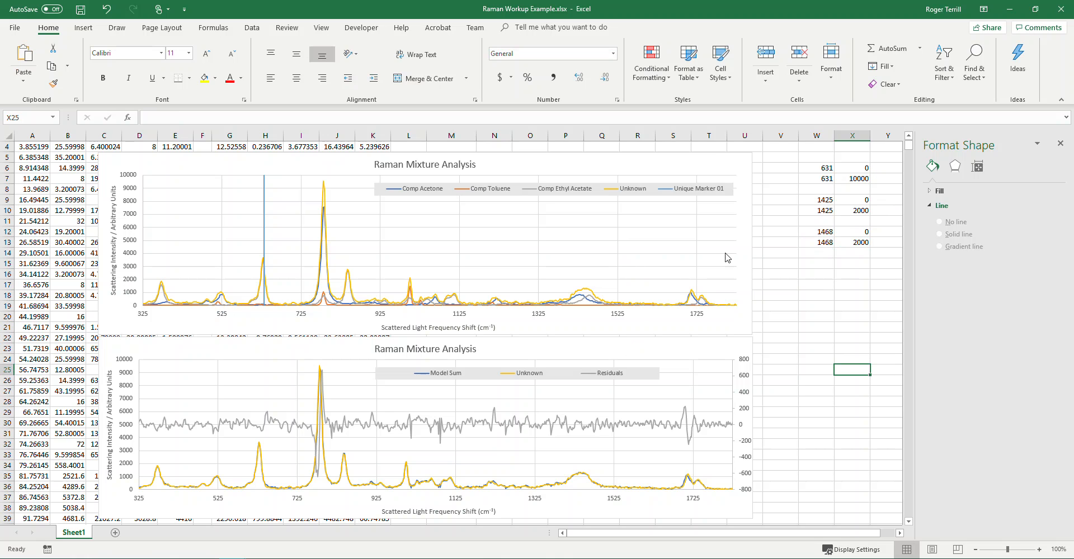
# Add an unnamed series to the upper Raman Mixture Analysis chart with X values W9:W10 and Y values X9:X10
pyautogui.click(713, 162)
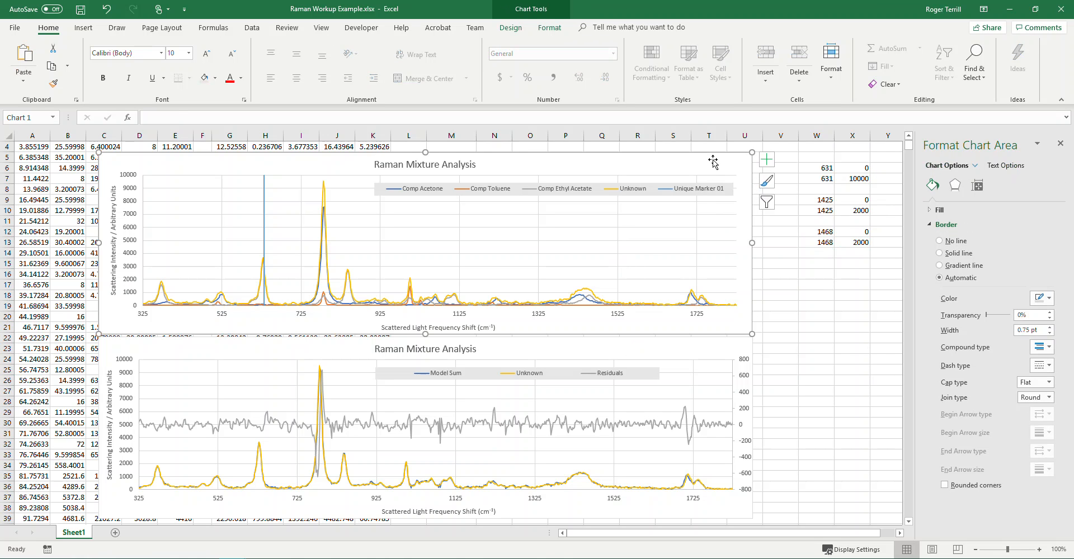
pyautogui.rightClick(713, 162)
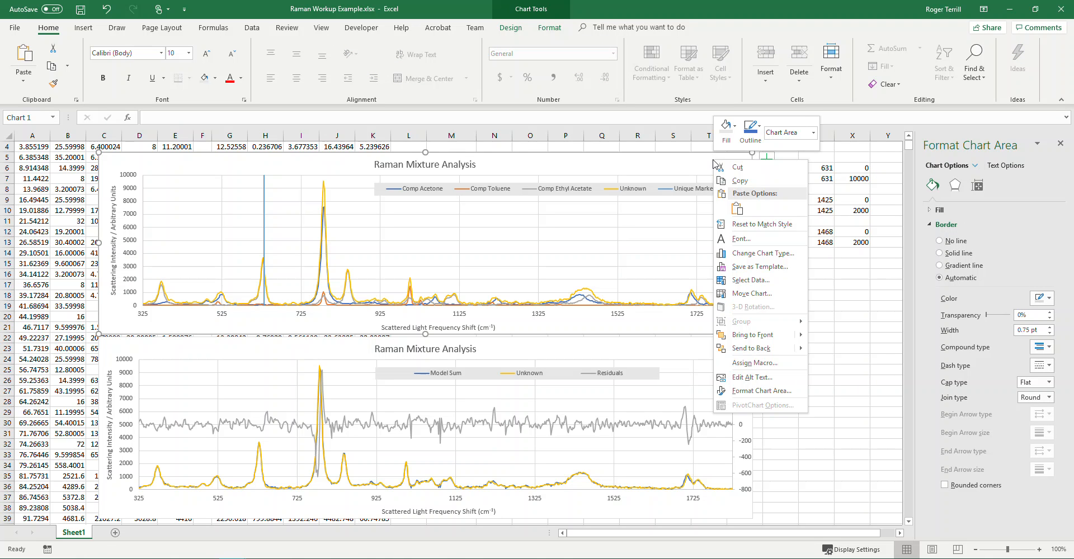
pyautogui.click(735, 282)
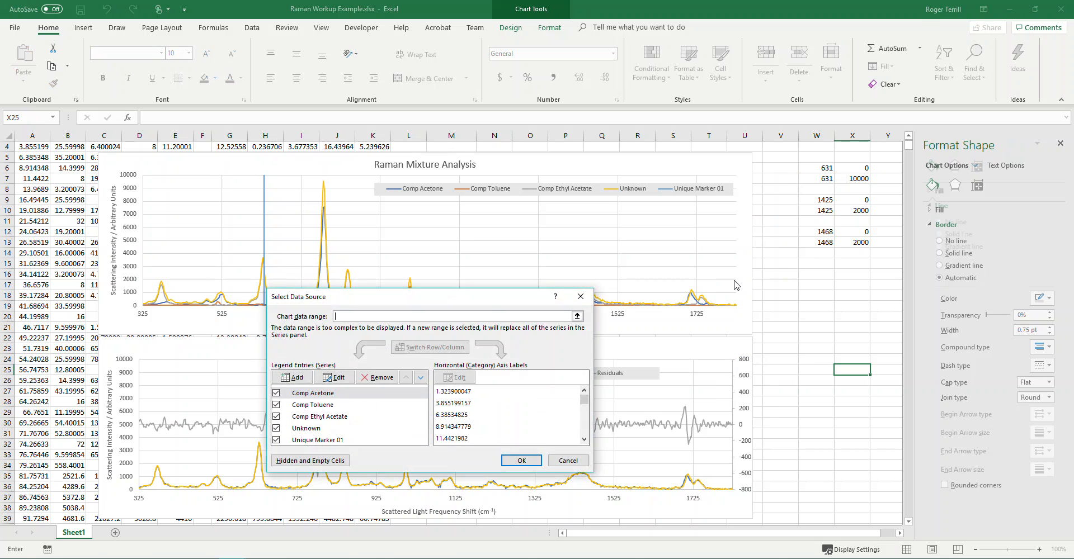
pyautogui.click(292, 378)
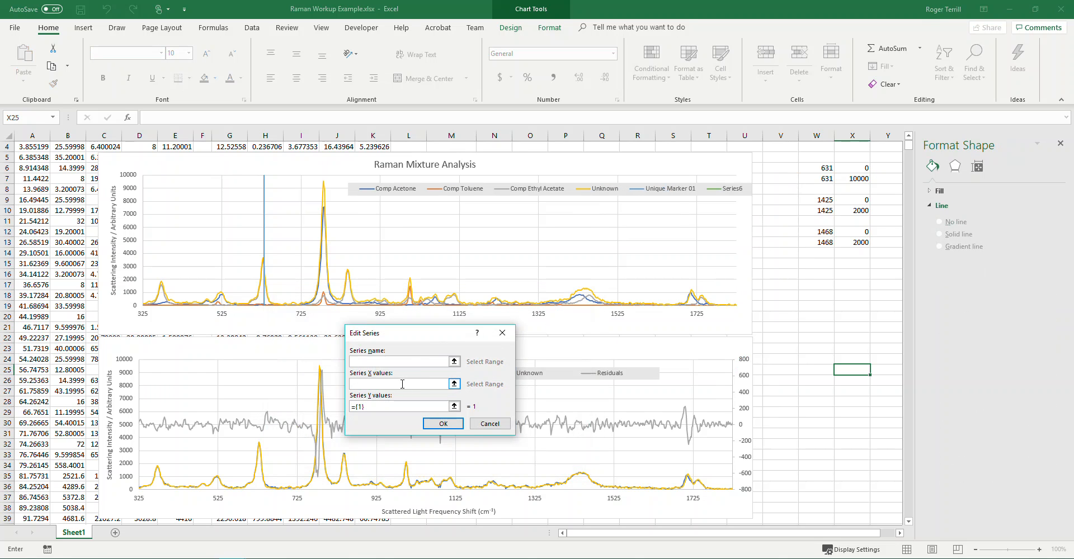
pyautogui.moveTo(822, 199); pyautogui.dragTo(864, 208)
pyautogui.click(454, 406)
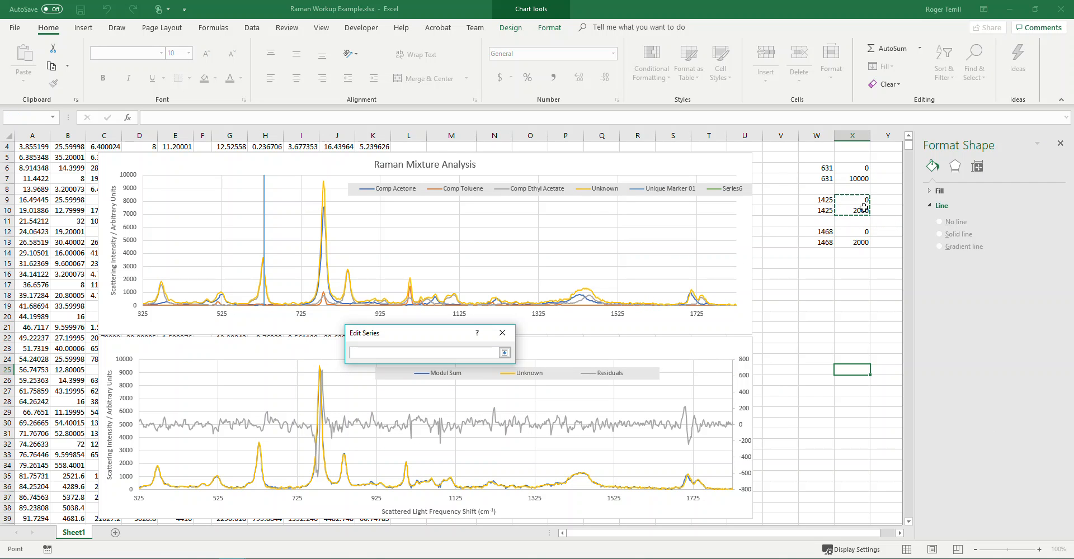
pyautogui.click(504, 352)
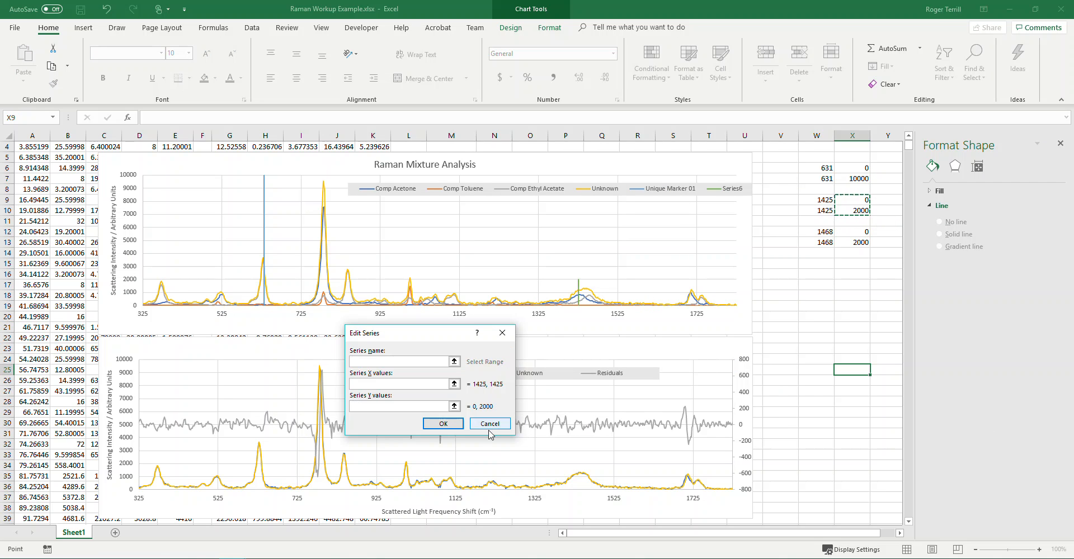
pyautogui.click(443, 424)
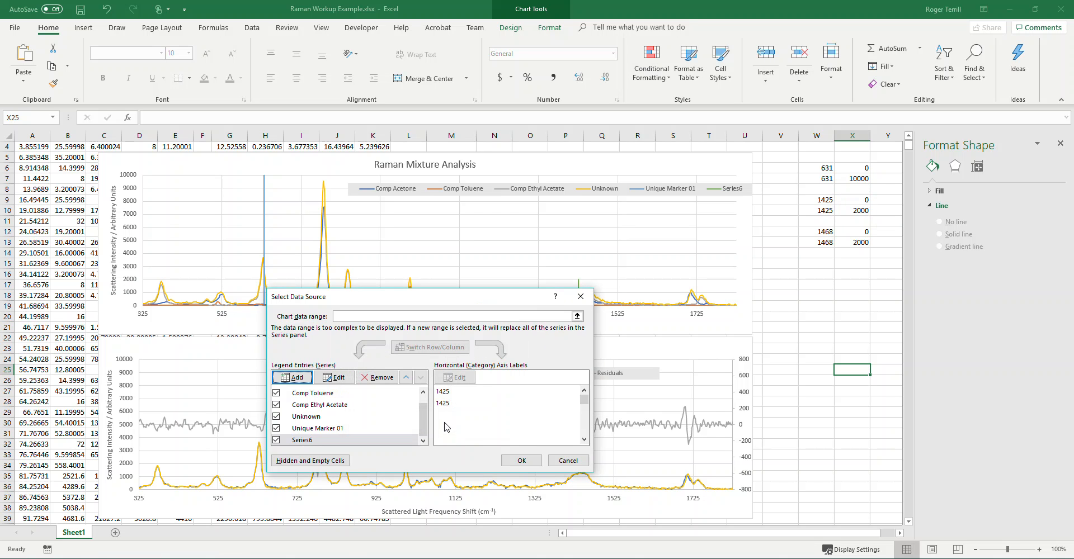
# Add another unnamed series with X values W12:W13 and Y values X12:X13, and apply the chart data changes
pyautogui.click(293, 378)
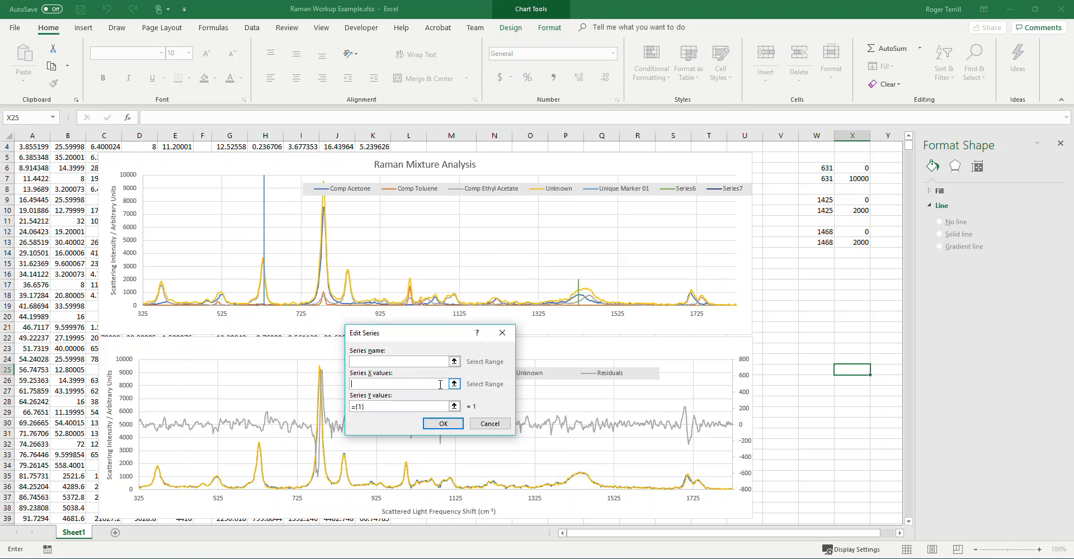
pyautogui.moveTo(817, 232); pyautogui.dragTo(818, 243)
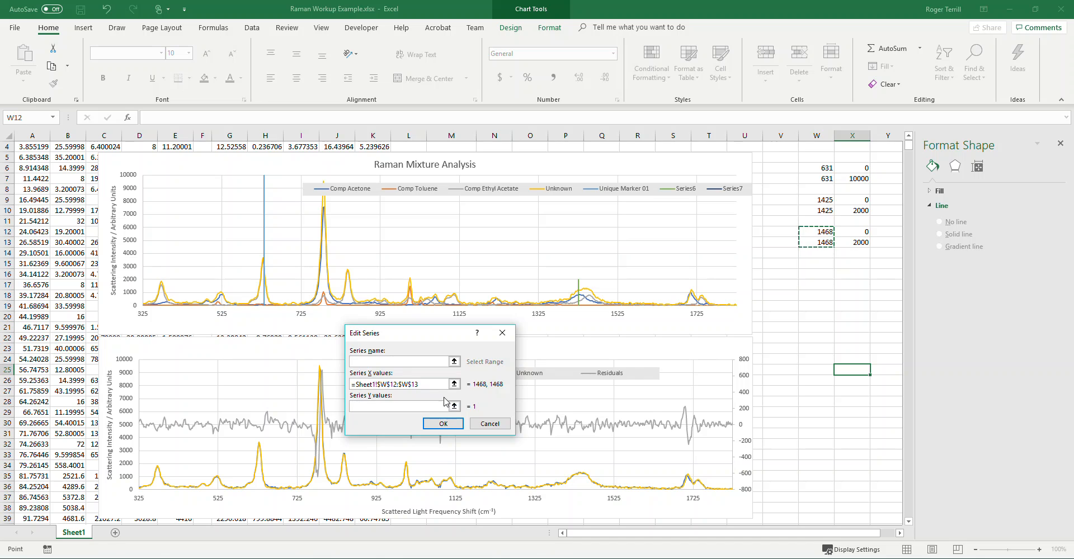
pyautogui.click(455, 406)
pyautogui.moveTo(850, 231); pyautogui.dragTo(853, 243)
pyautogui.click(505, 353)
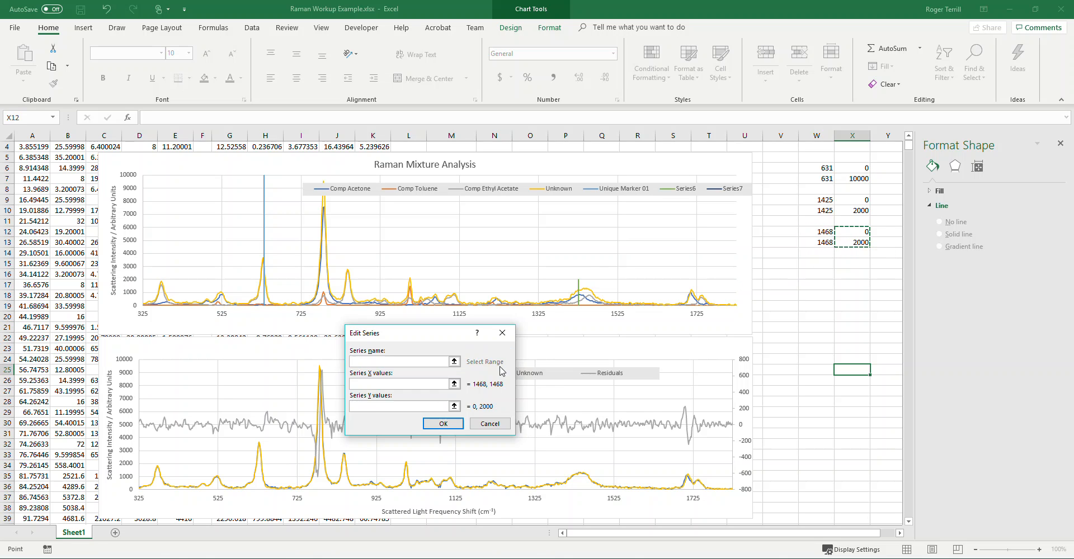
pyautogui.click(447, 426)
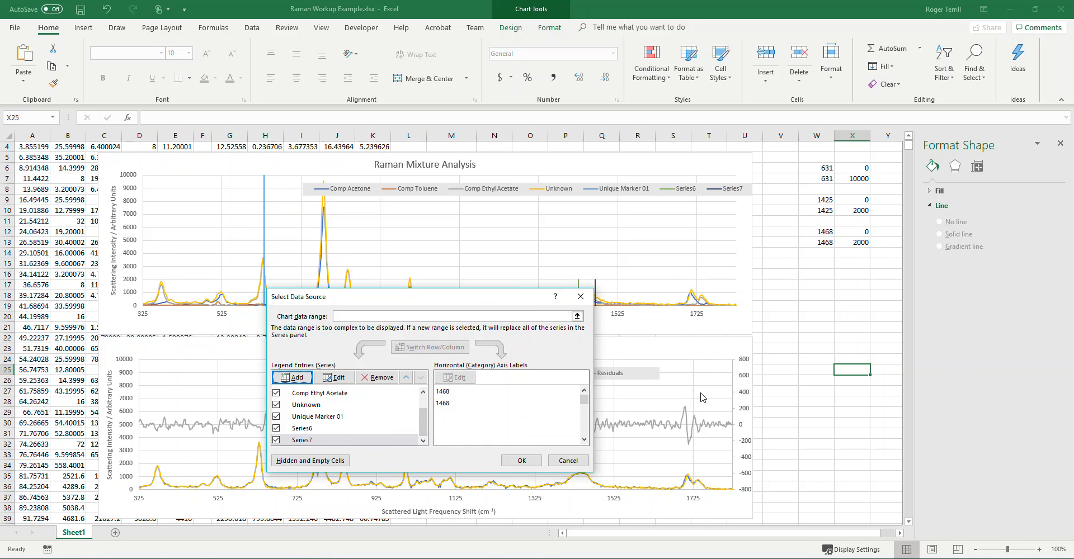
pyautogui.click(521, 461)
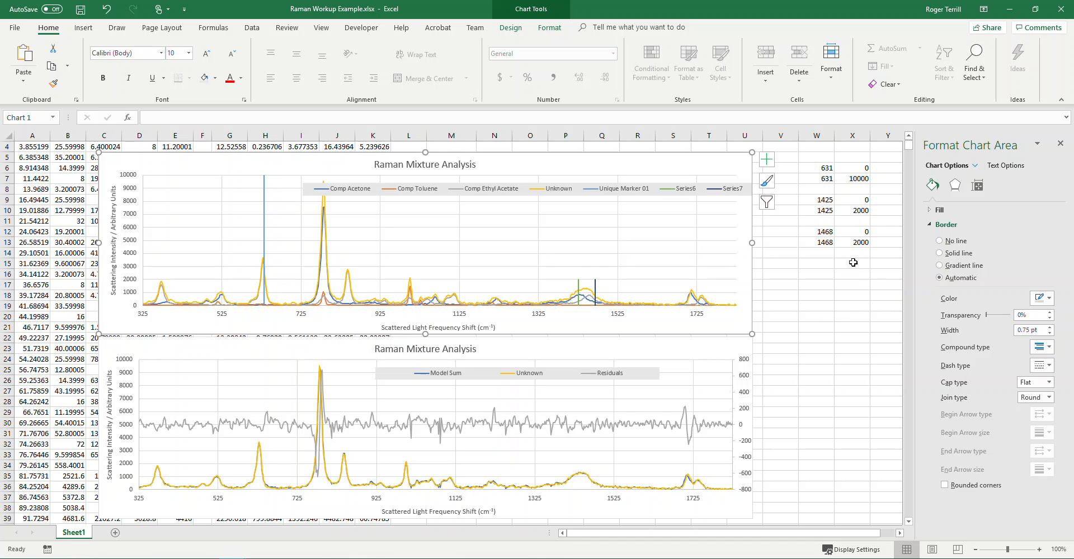
# Move the rightmost marker line to 1458 by changing both of its X values in W12 and W13
pyautogui.click(830, 236)
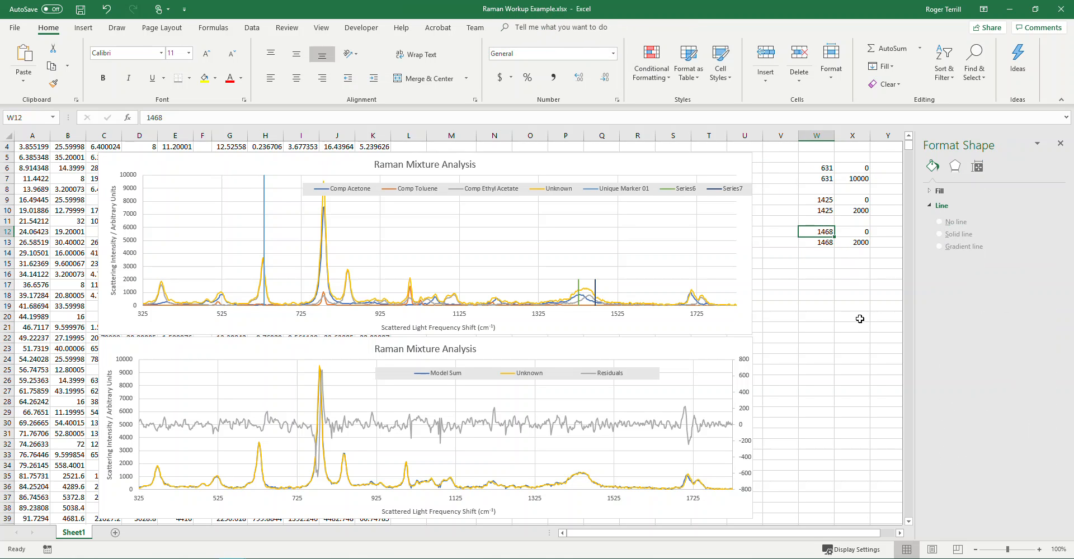
pyautogui.write('1458')
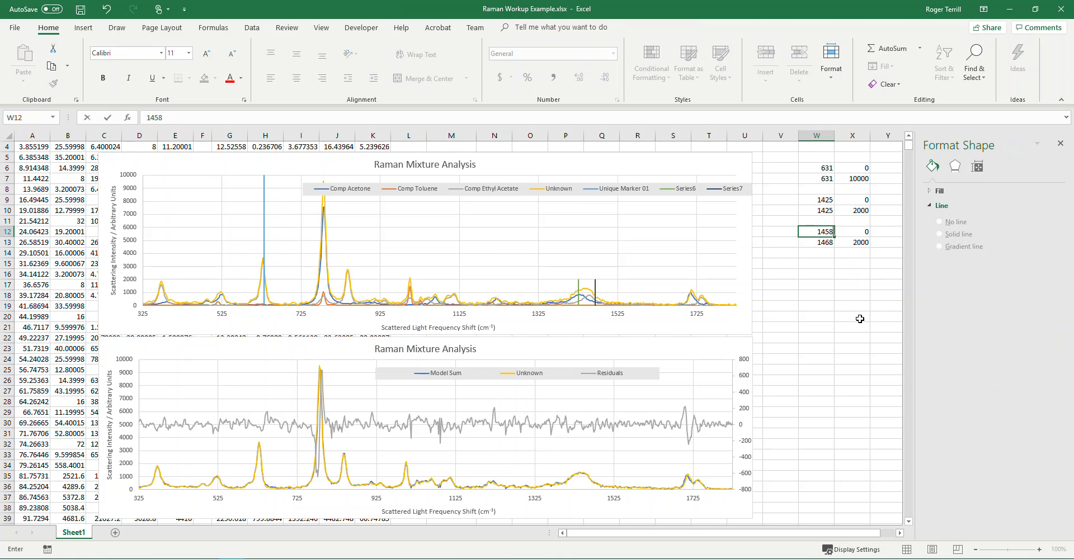
pyautogui.press('Return')
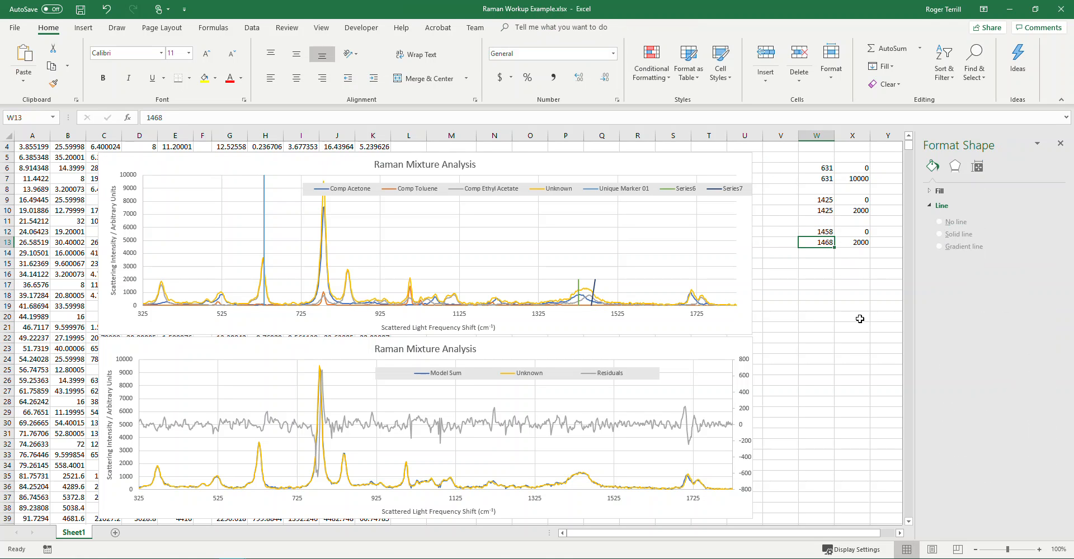
pyautogui.write('1458')
pyautogui.press('Return')
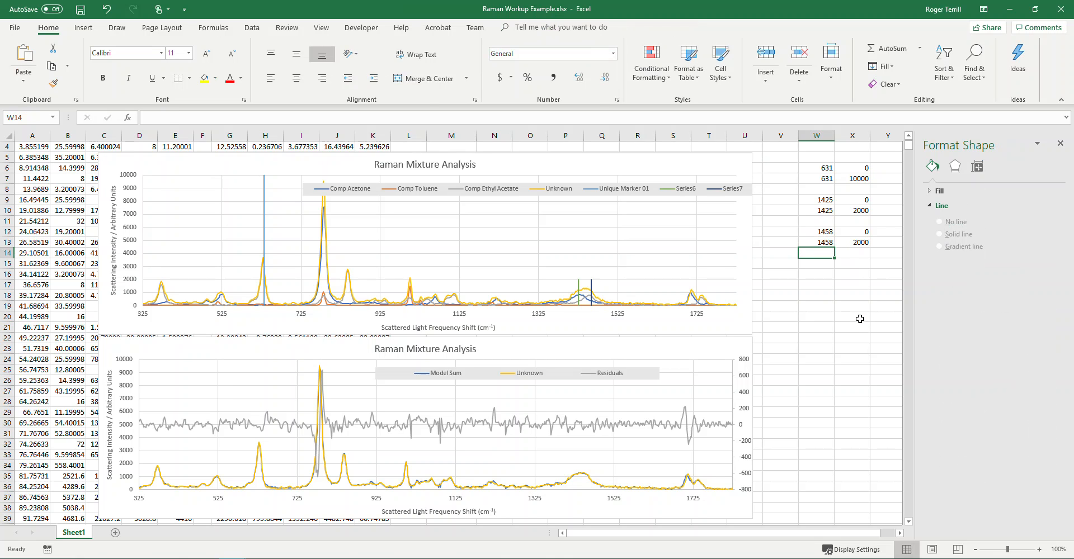
pyautogui.click(846, 352)
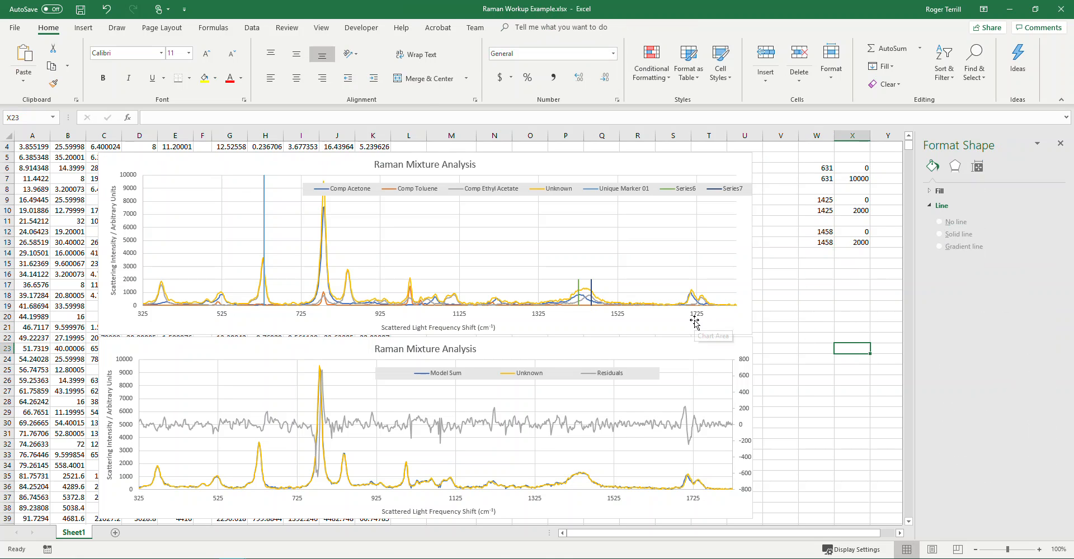
# Save the workbook with the added marker lines
pyautogui.moveTo(693, 299)
pyautogui.moveTo(830, 310)
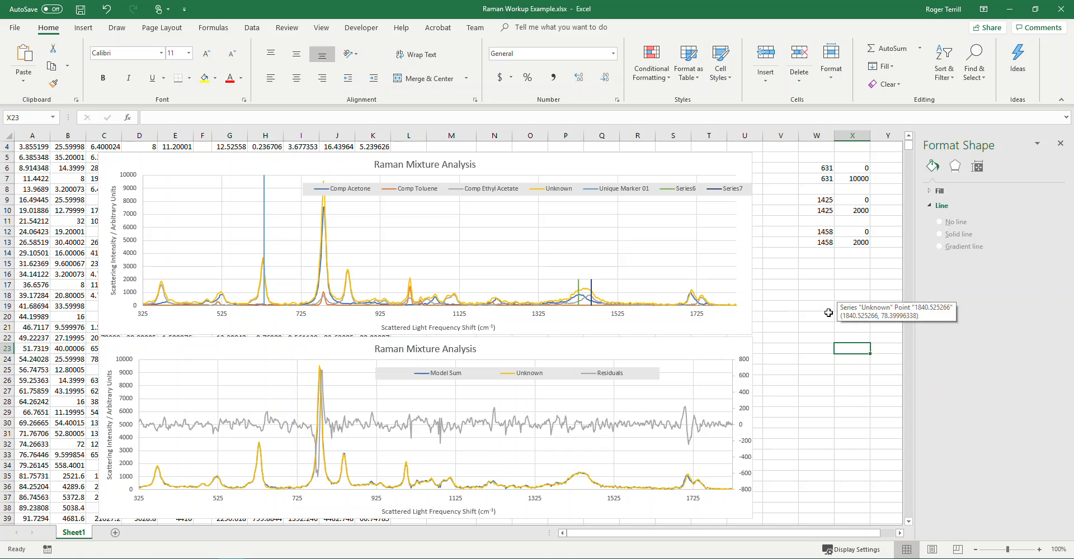
pyautogui.click(799, 316)
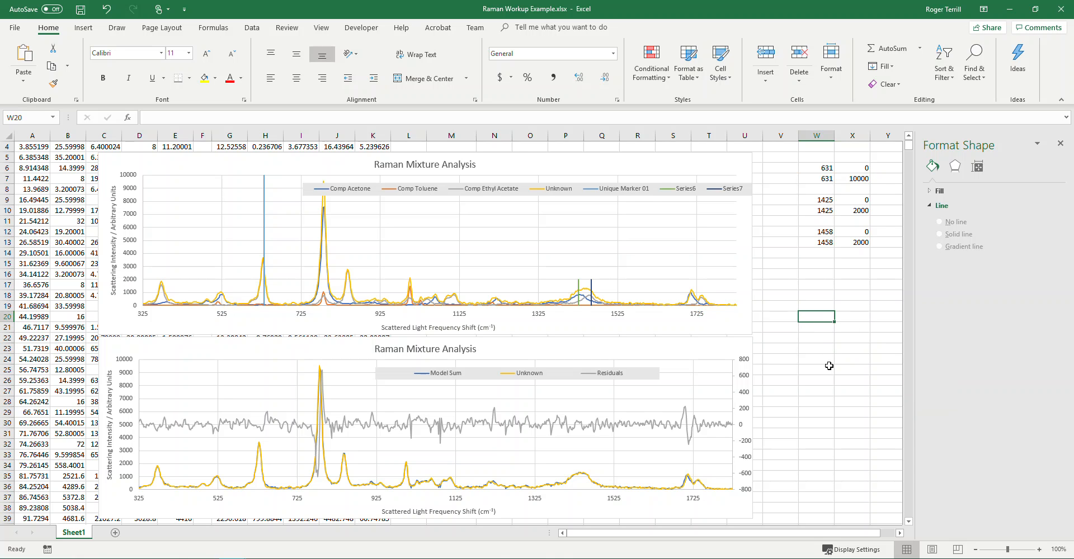
pyautogui.hotkey('ctrl', 's')
# Review the ethyl acetate, toluene and acetone percentages, their uncertainties and the sum in M1:P3
pyautogui.scroll(1, 838, 362)
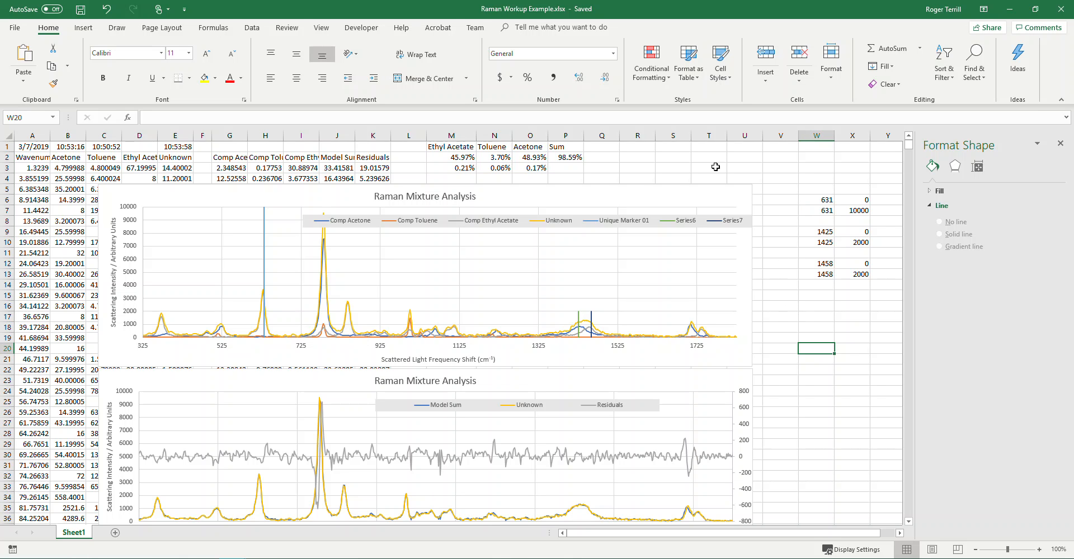
pyautogui.click(637, 158)
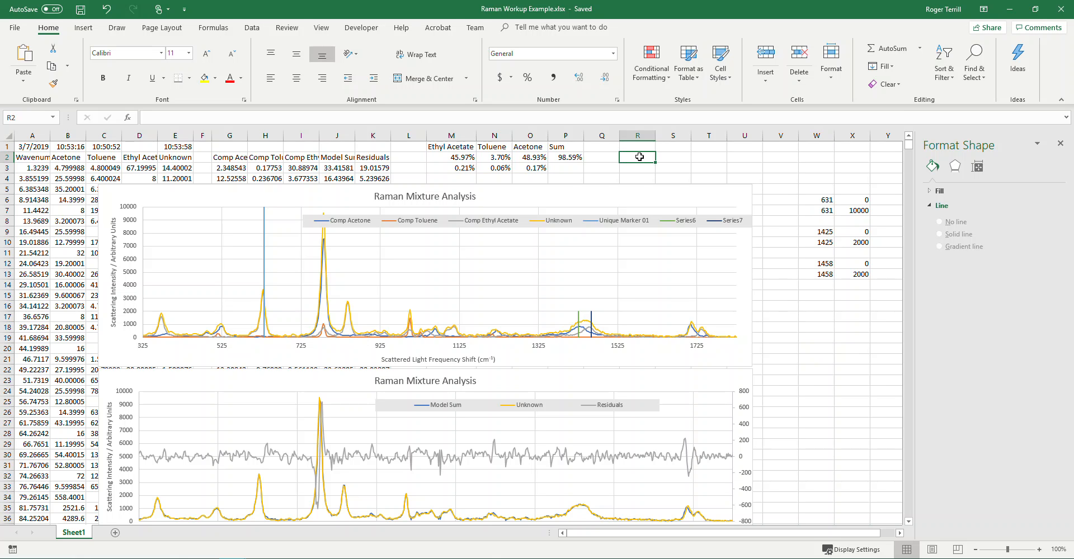
pyautogui.moveTo(450, 146); pyautogui.dragTo(558, 167)
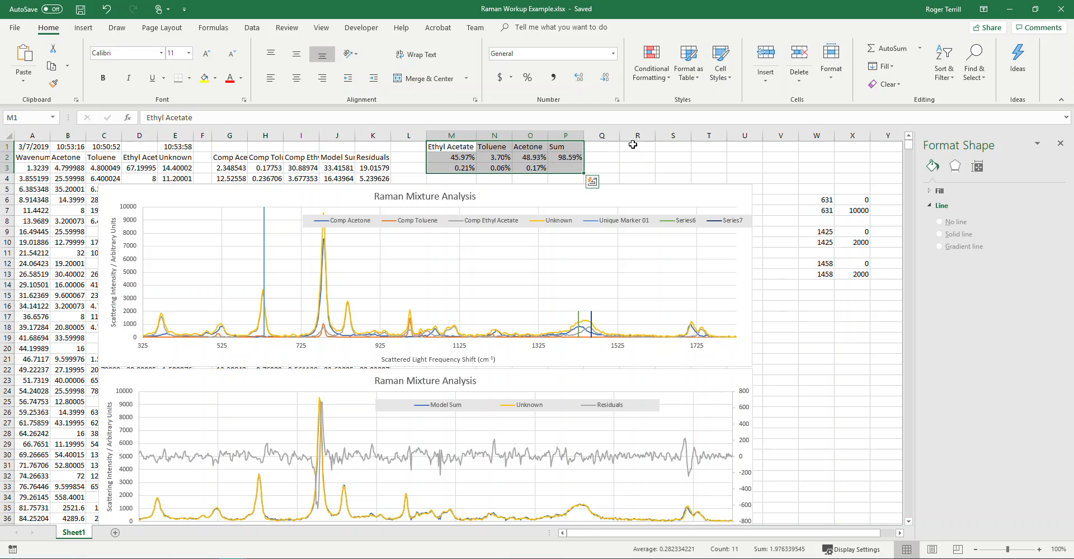
pyautogui.click(631, 147)
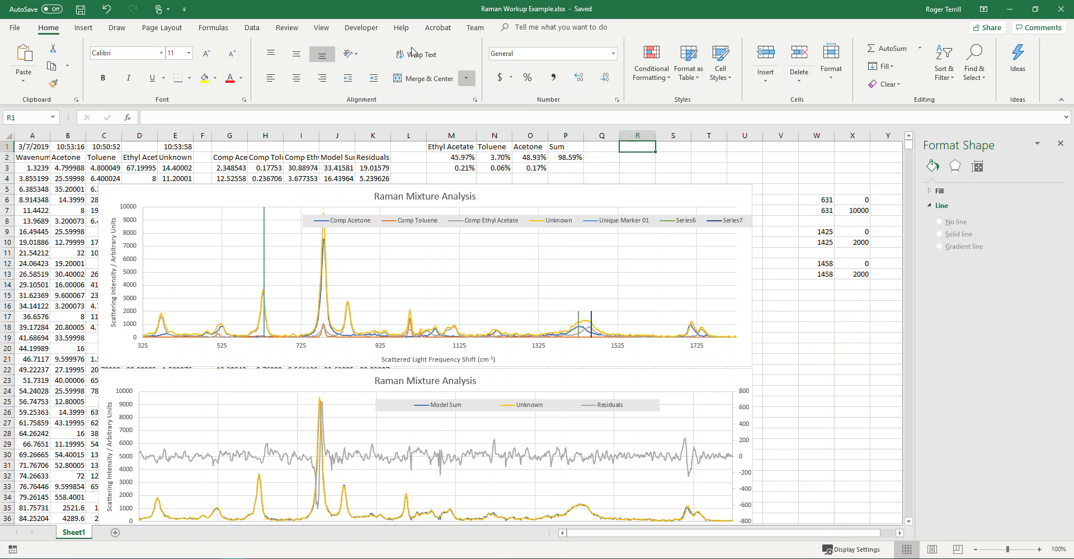